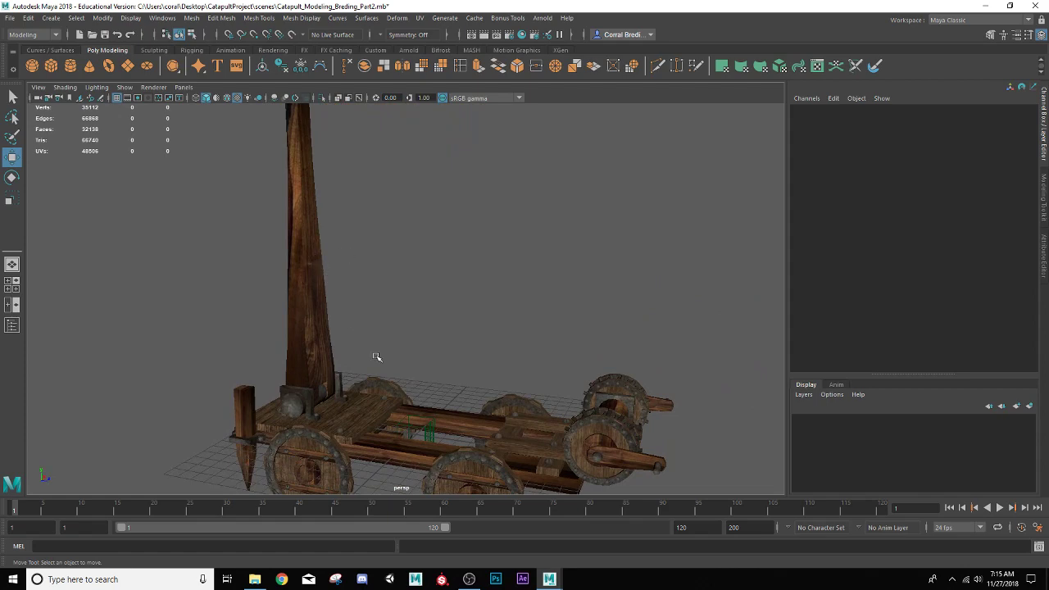
Duplicate the bracket at the base of the throwing arm and move the copy along the frame to Translate Z about 2.9
alt+middle_drag(392, 390, 406, 335)
scroll(414, 332, up, 4)
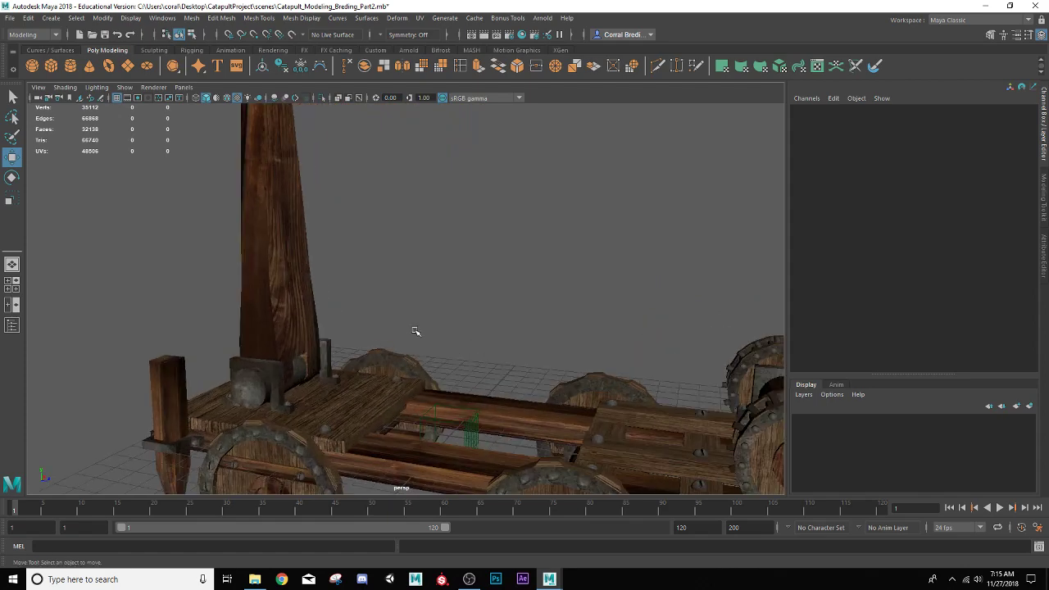
alt+drag(322, 369, 294, 357)
scroll(307, 178, down, 5)
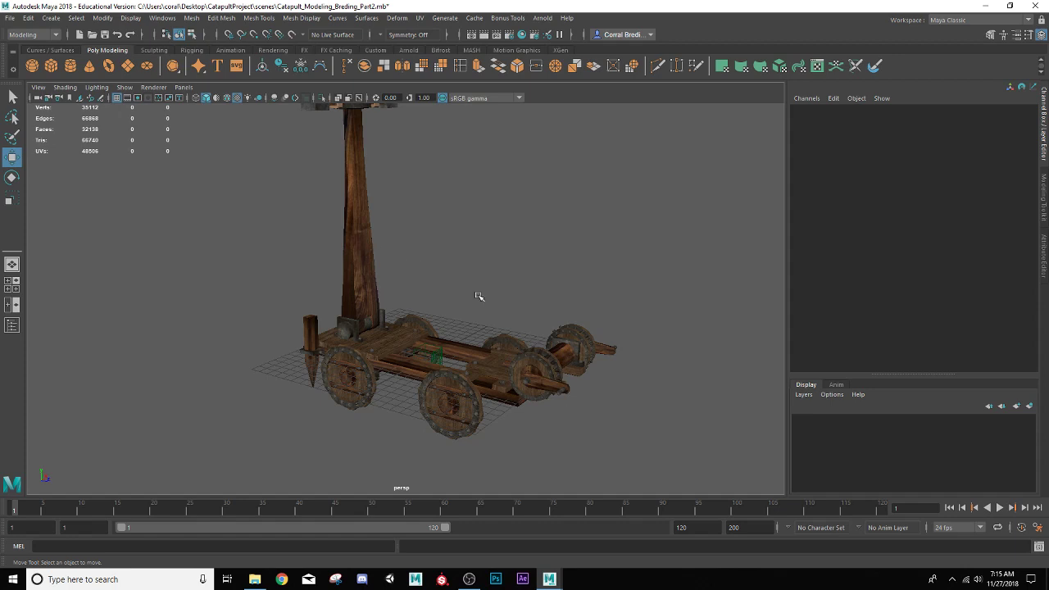
click(354, 324)
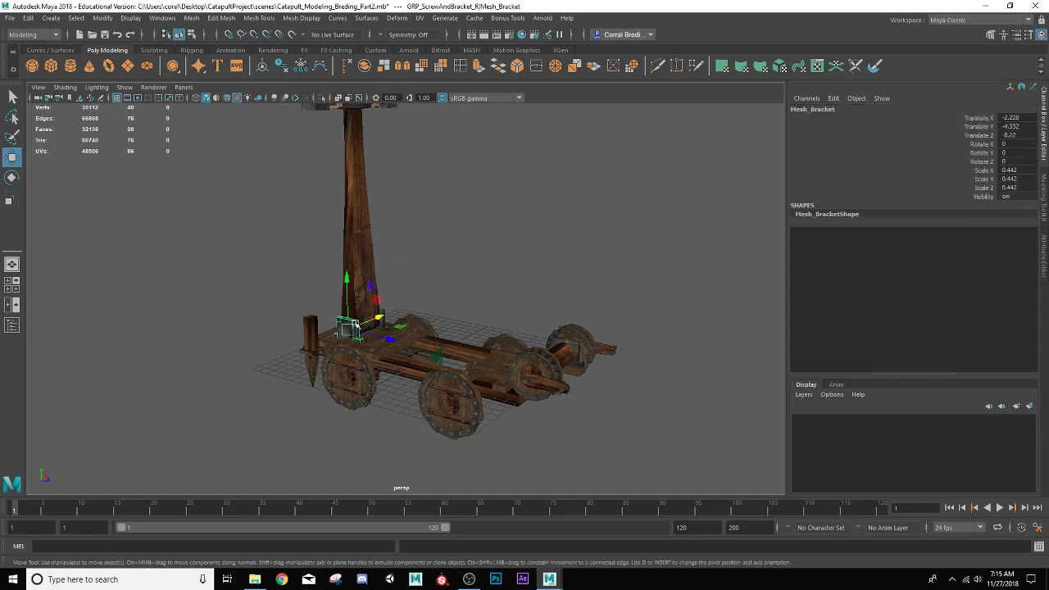
scroll(356, 323, up, 3)
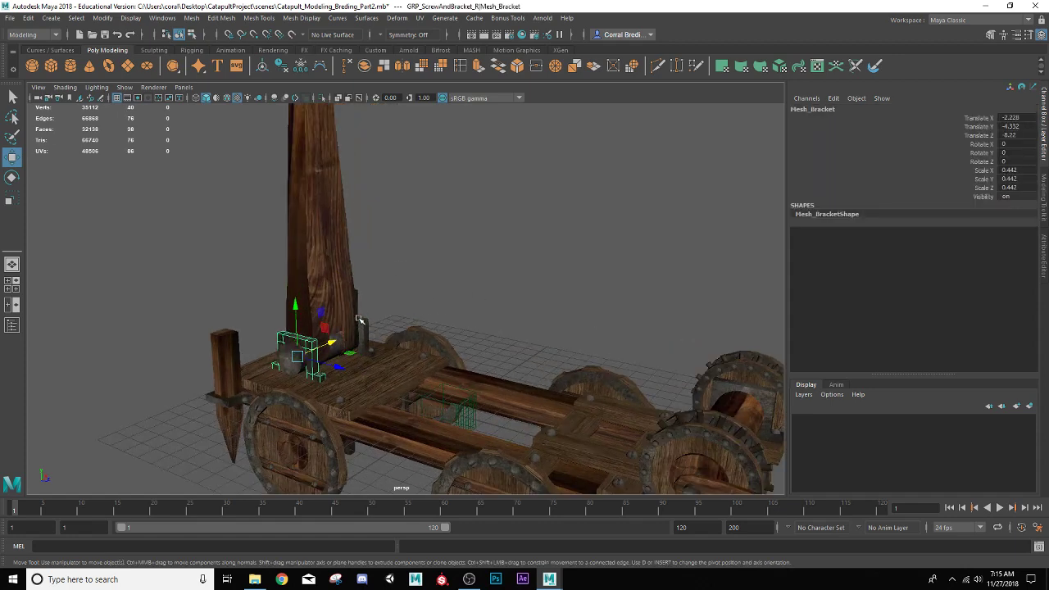
key(ctrl+d)
drag(336, 368, 533, 434)
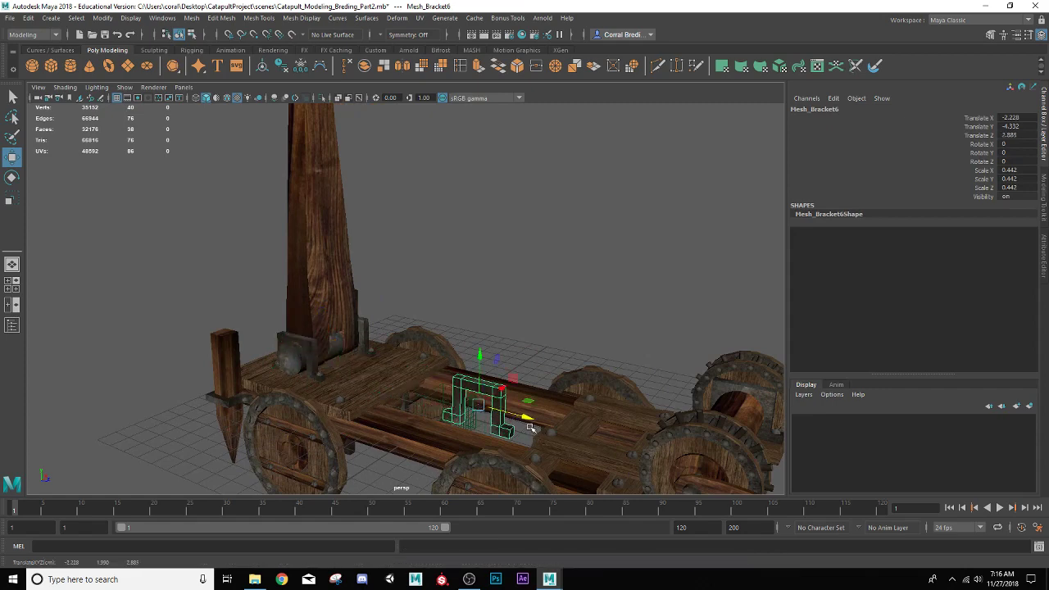
Flip the duplicated bracket upside down by setting its Rotate X to 180
key(e)
mouse_move(501, 373)
mouse_down()
mouse_move(477, 373)
mouse_move(503, 359)
mouse_up()
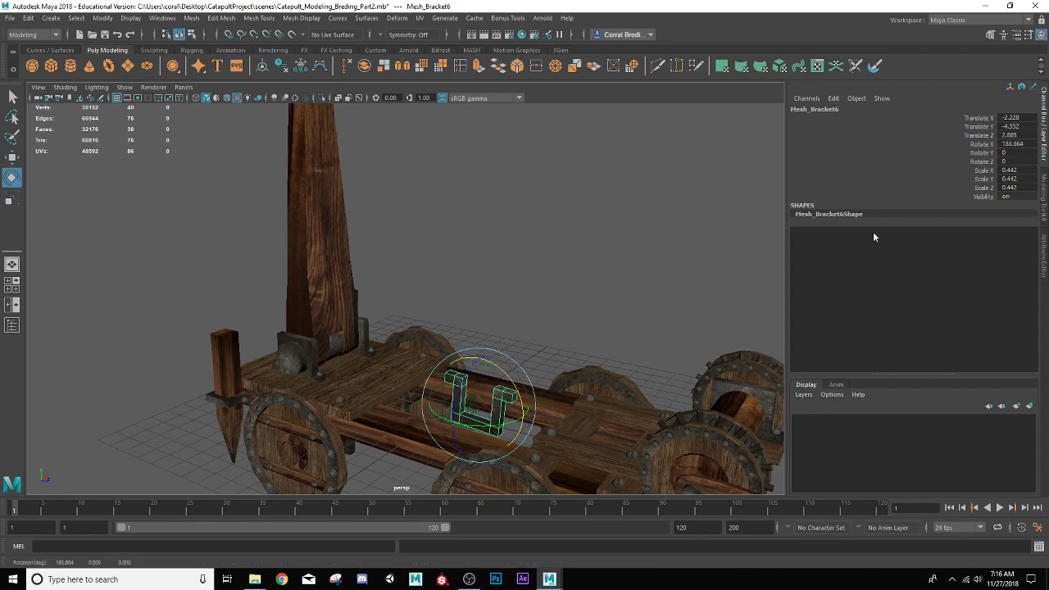
double_click(1015, 144)
text(180)
key(Return)
Position the flipped bracket above the side beam, at about -3.34, 1.18, 1.95
key(w)
alt+drag(455, 394, 467, 234)
alt+drag(466, 309, 531, 270)
drag(483, 220, 483, 232)
alt+drag(460, 382, 473, 408)
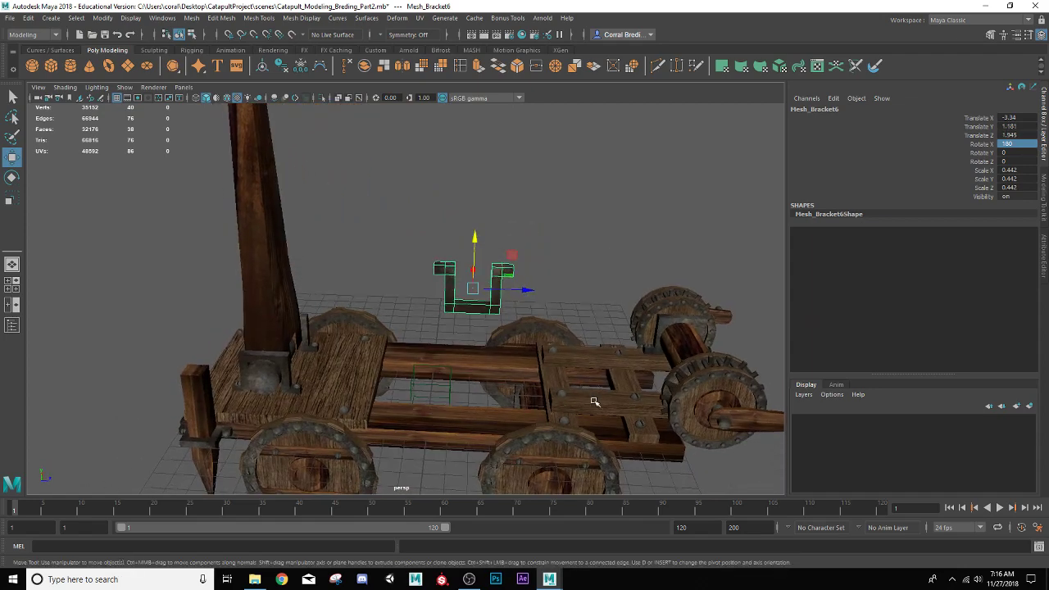
Duplicate the long side beam and stand the copy upright with Rotate X 90 and Rotate Y 90
click(463, 425)
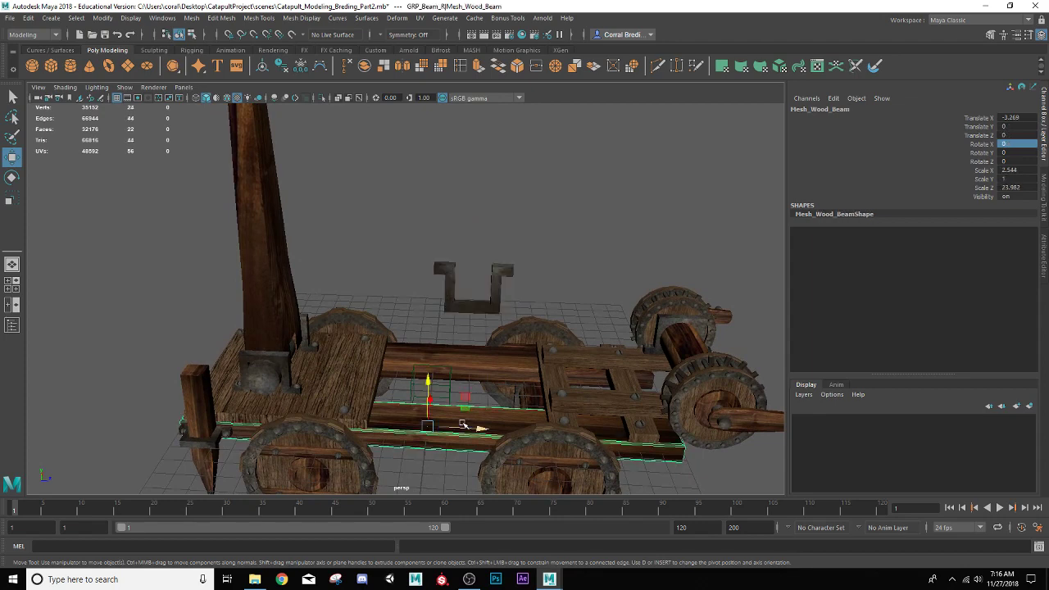
key(ctrl+d)
key(e)
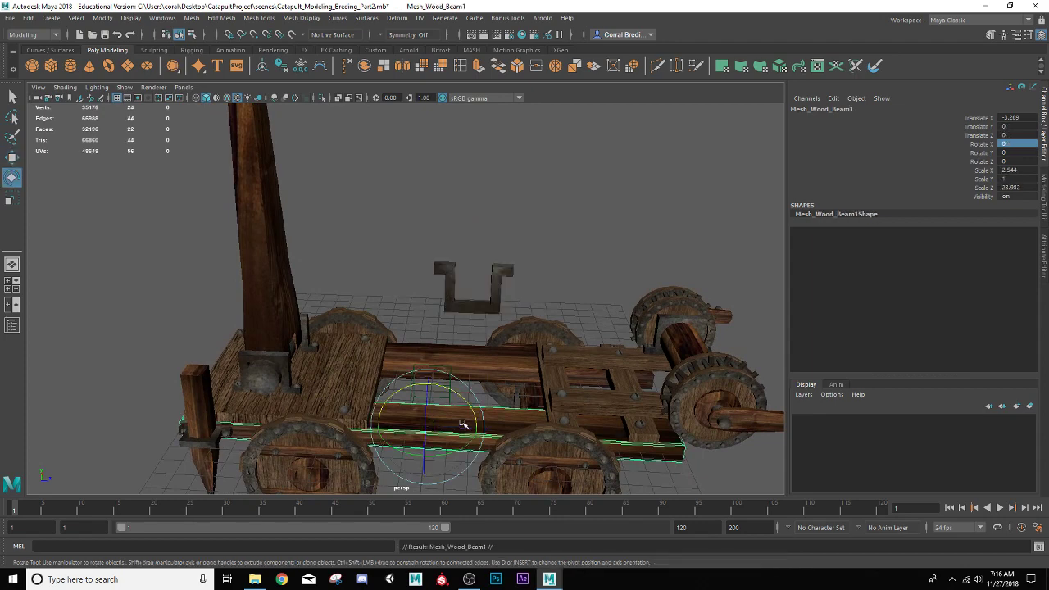
drag(463, 396, 510, 496)
double_click(1016, 143)
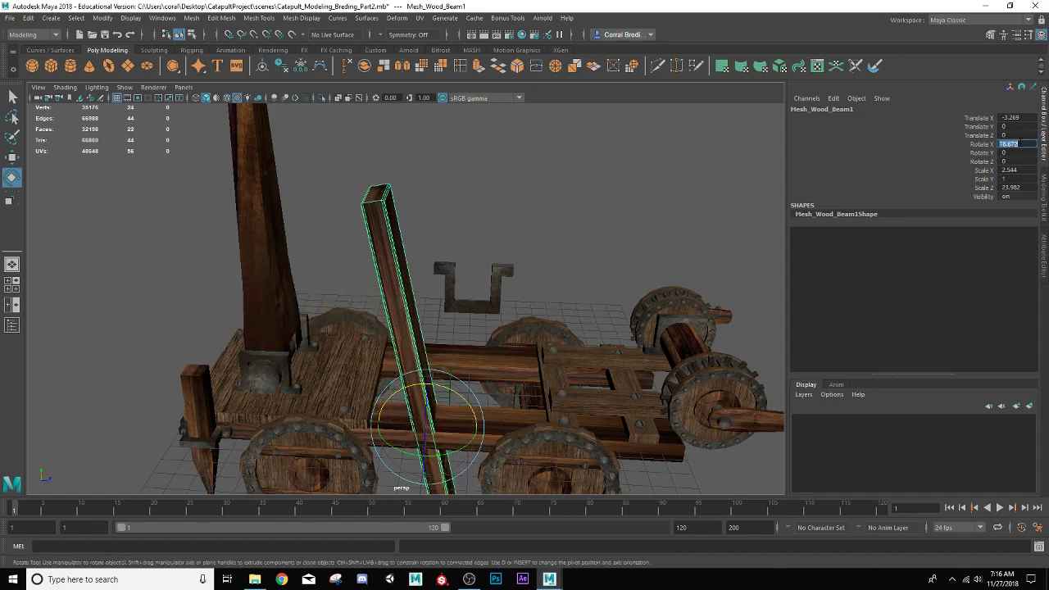
text(90)
key(Return)
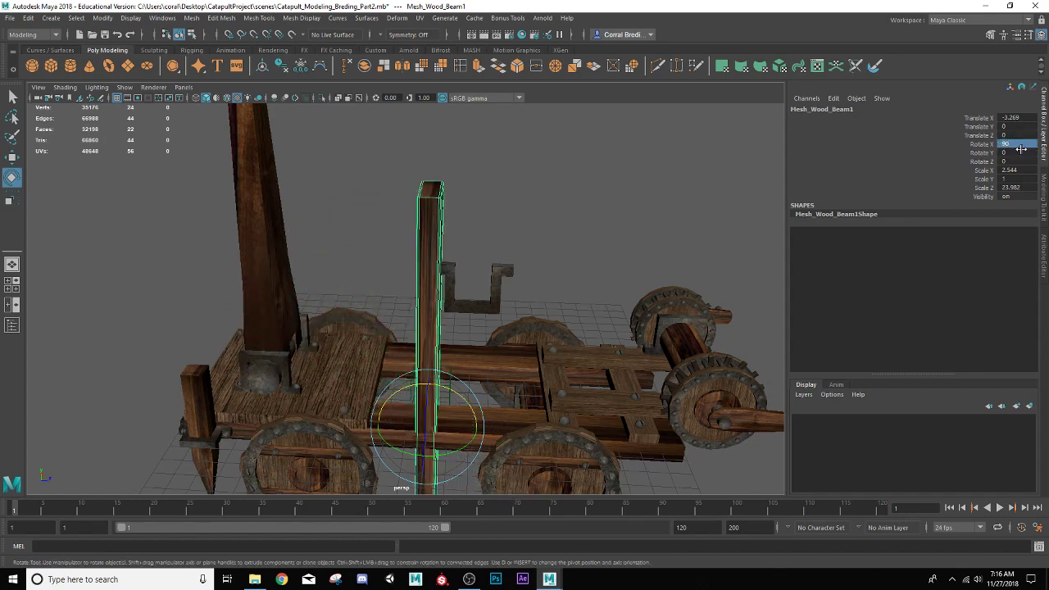
double_click(1017, 153)
text(90)
key(Return)
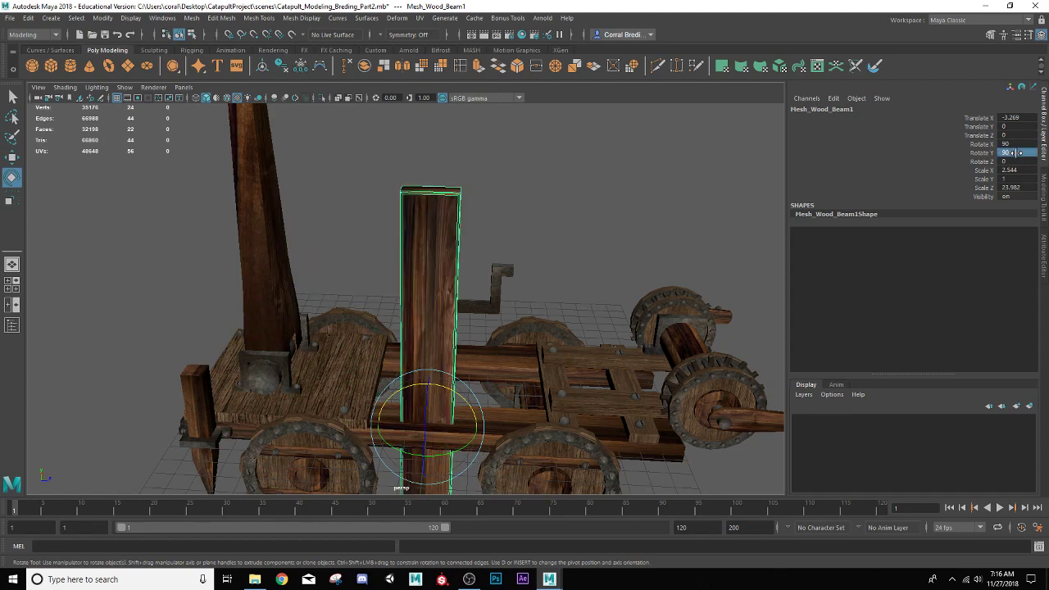
Scale the upright beam up uniformly and align it under the flipped bracket, at Translate X about -3.21 and Z about 1.87
key(w)
drag(428, 379, 434, 427)
drag(481, 457, 504, 446)
key(r)
alt+drag(442, 368, 492, 349)
key(w)
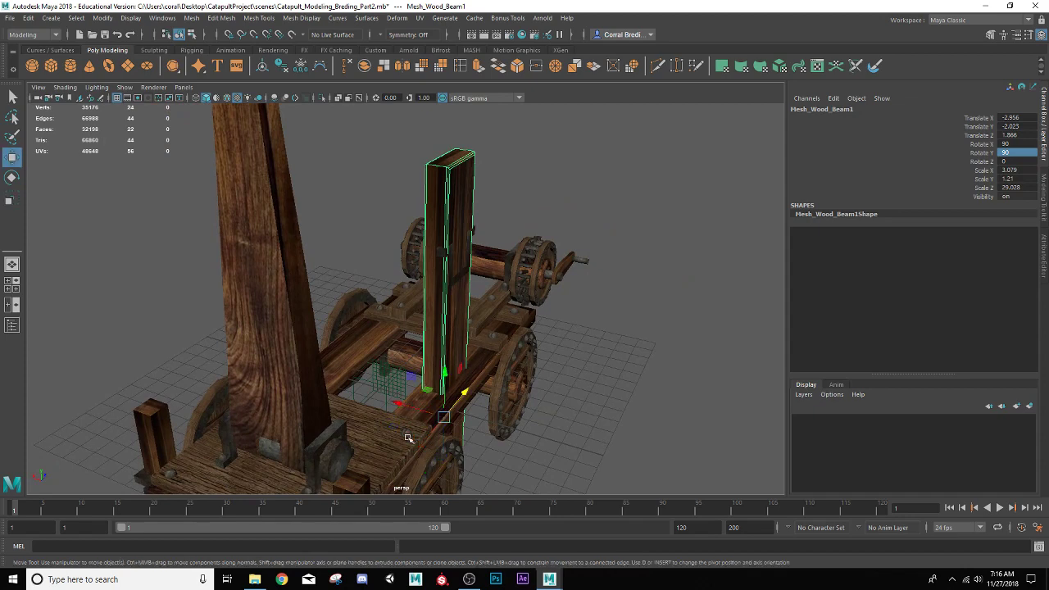
drag(398, 402, 402, 405)
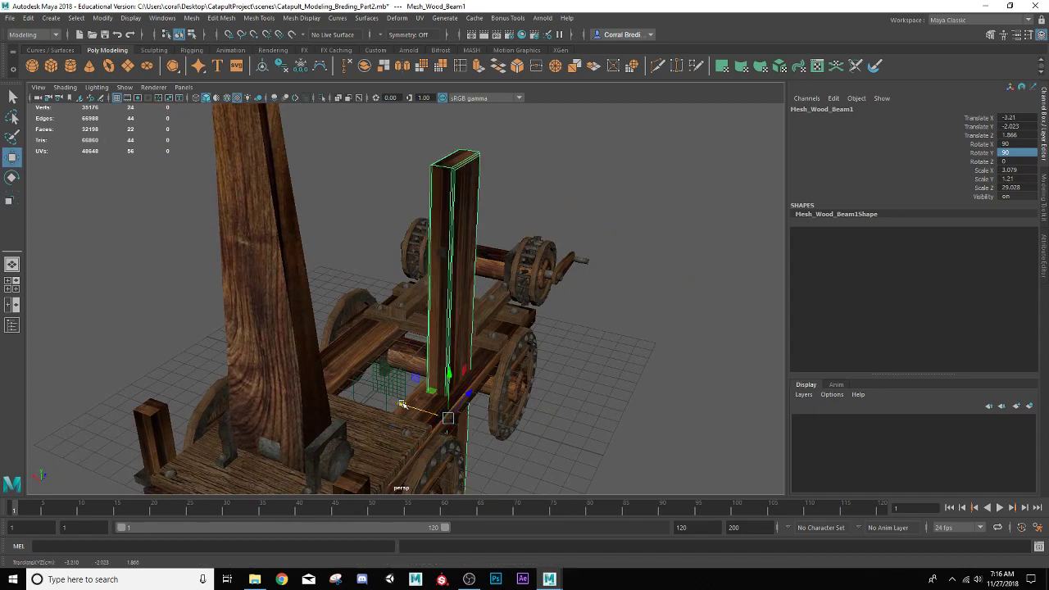
Shorten the upright beam to Scale Z about 6.65 and raise it to Translate Y about 3.28, between side beam and bracket
key(r)
drag(449, 461, 446, 439)
key(w)
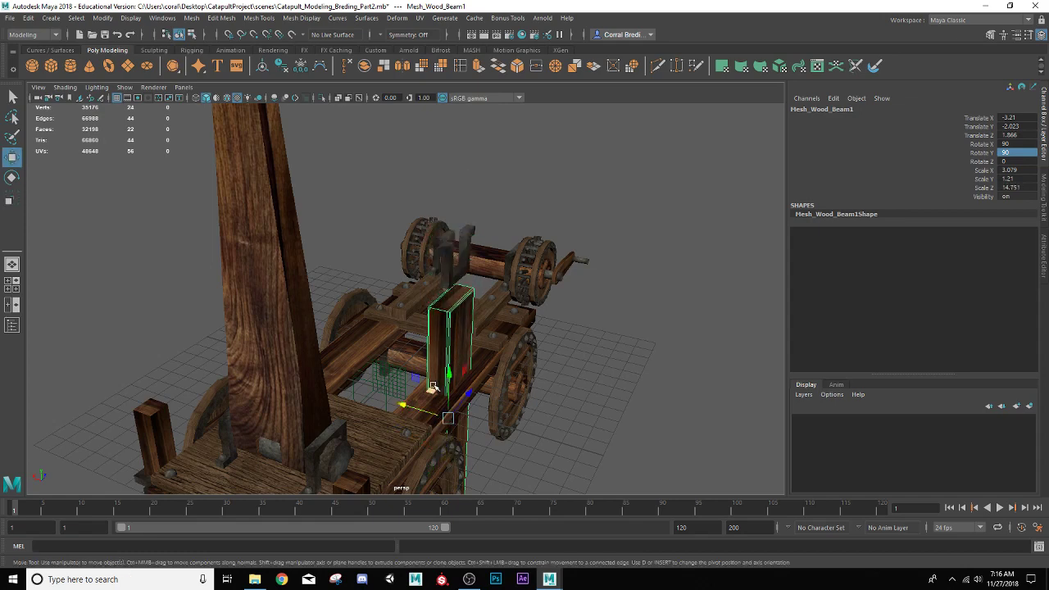
drag(450, 374, 452, 351)
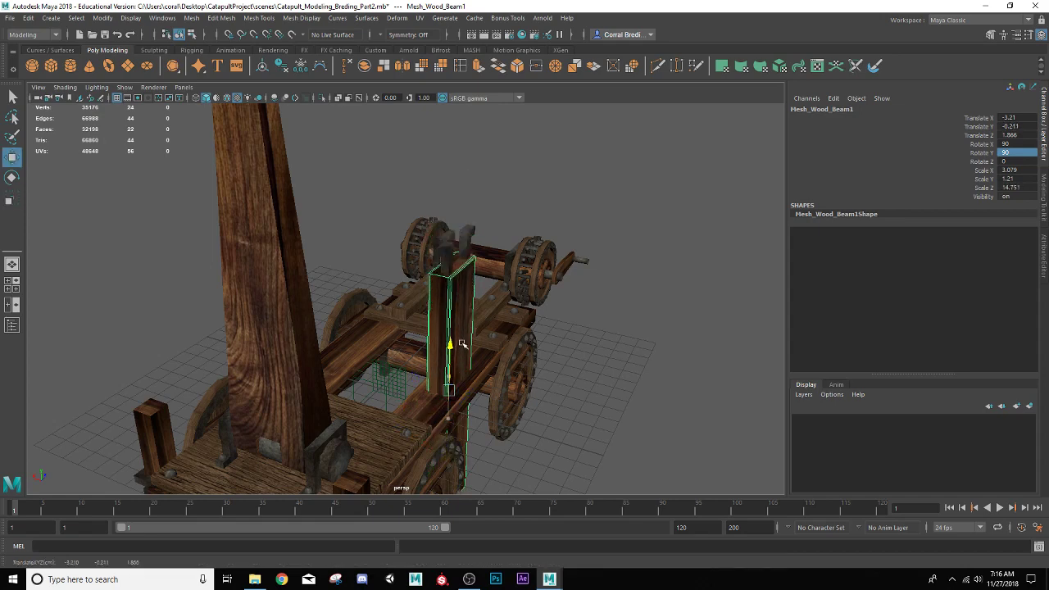
key(r)
drag(449, 436, 447, 408)
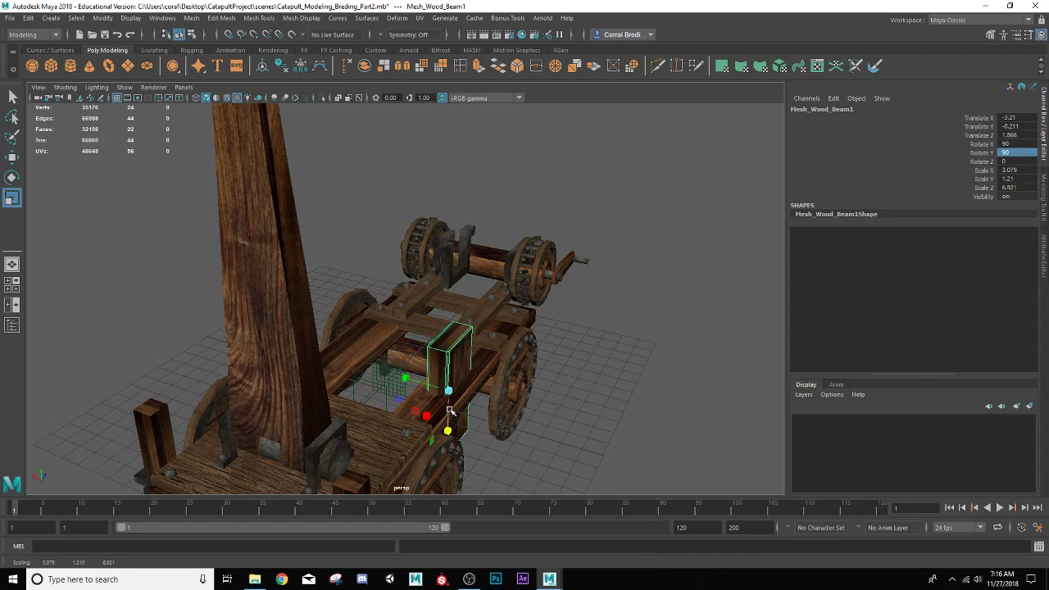
key(w)
drag(449, 344, 451, 285)
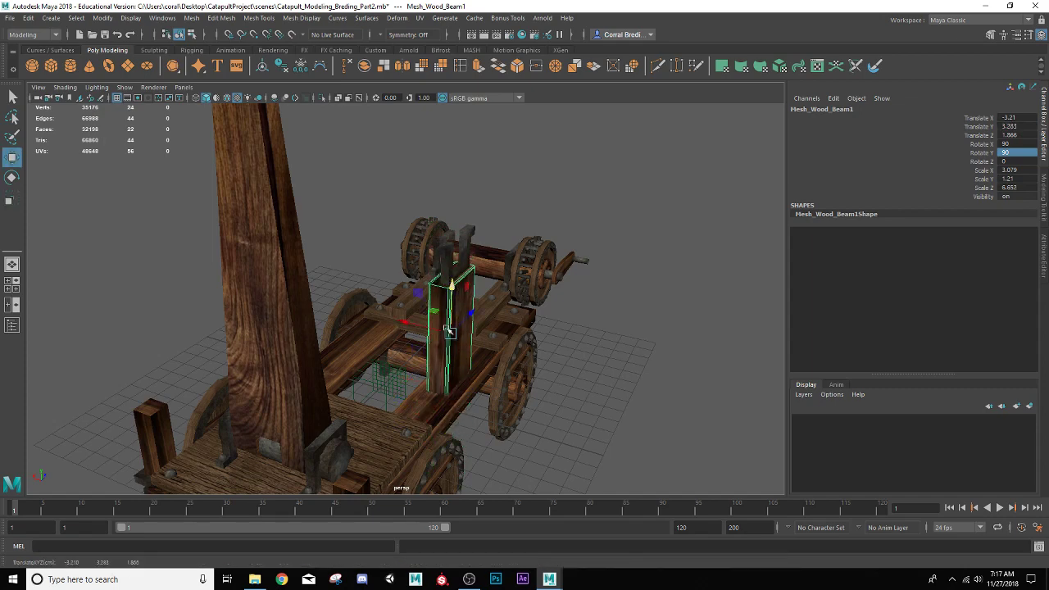
Thin the upright post to Scale Y about 0.84 and shift it to Translate X about -3.37 and Z about 2.0
drag(463, 321, 479, 320)
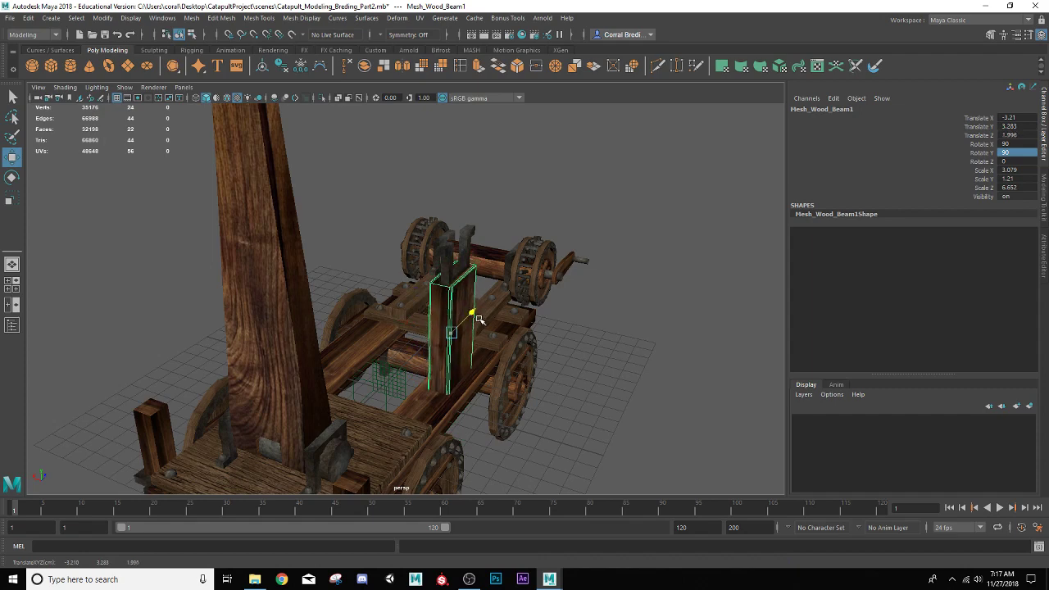
key(r)
drag(413, 324, 415, 323)
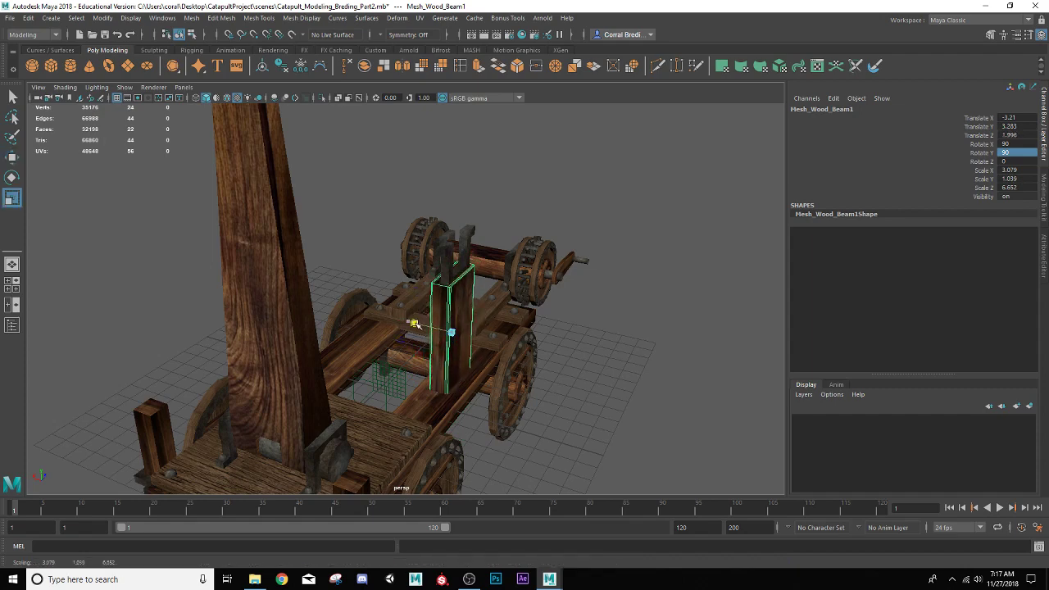
key(w)
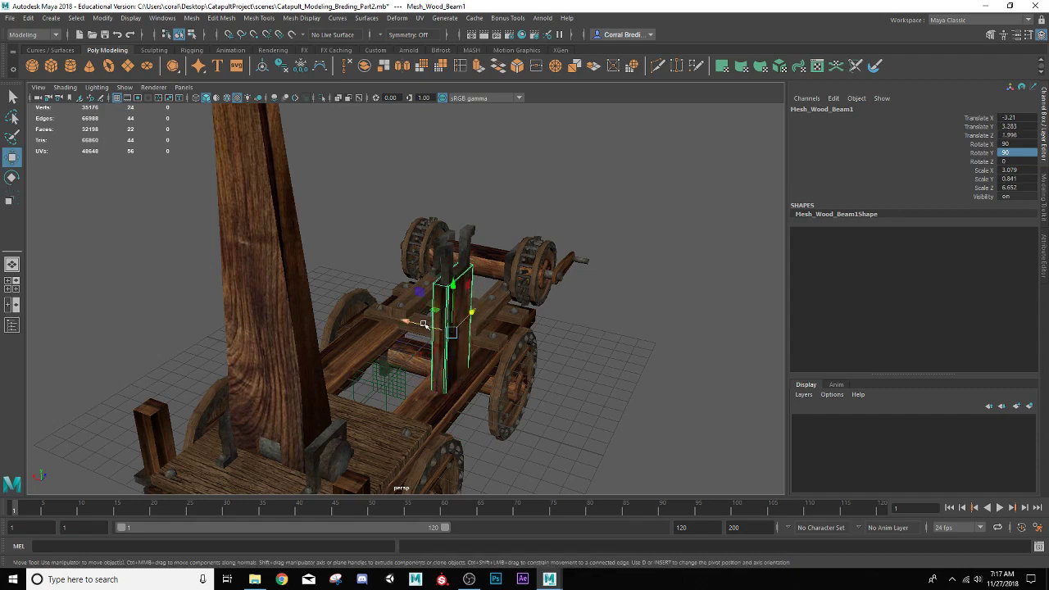
drag(408, 321, 412, 322)
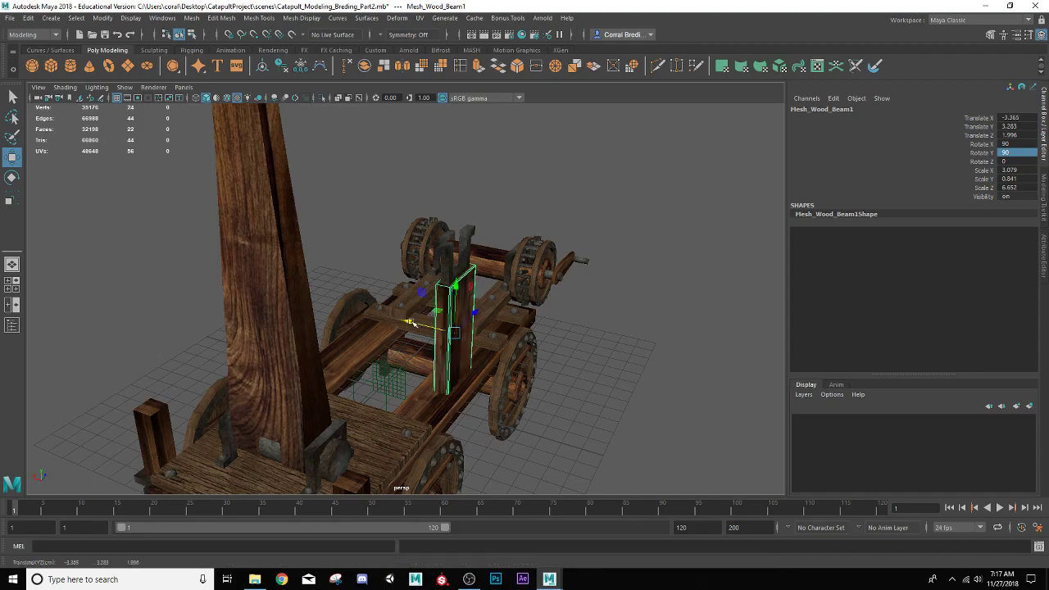
Narrow the upright post slightly and recentre it beneath the flipped bracket along the frame's length
key(f)
scroll(424, 313, up, 2)
alt+middle_drag(417, 306, 426, 373)
scroll(430, 351, down, 4)
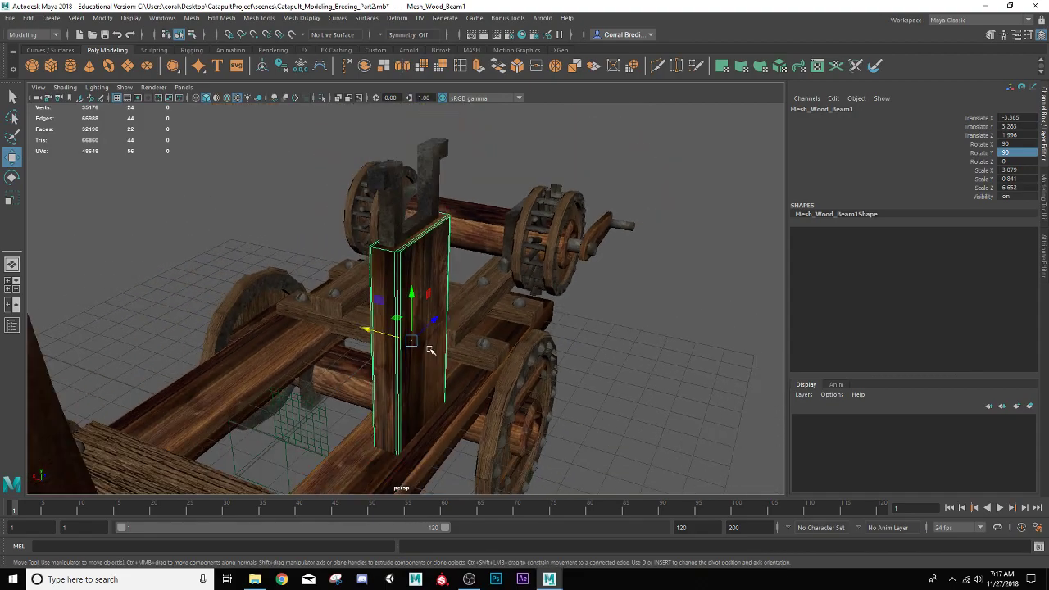
alt+drag(431, 351, 383, 441)
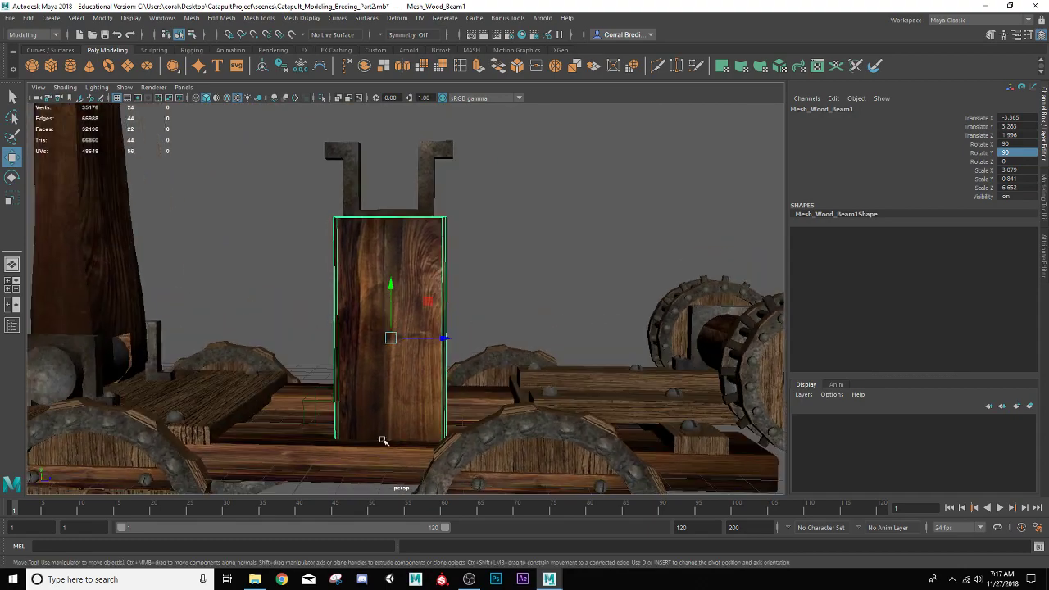
scroll(414, 406, down, 4)
mouse_move(417, 403)
alt+mouse_down()
mouse_move(415, 416)
mouse_move(421, 396)
alt+mouse_up()
scroll(421, 397, up, 3)
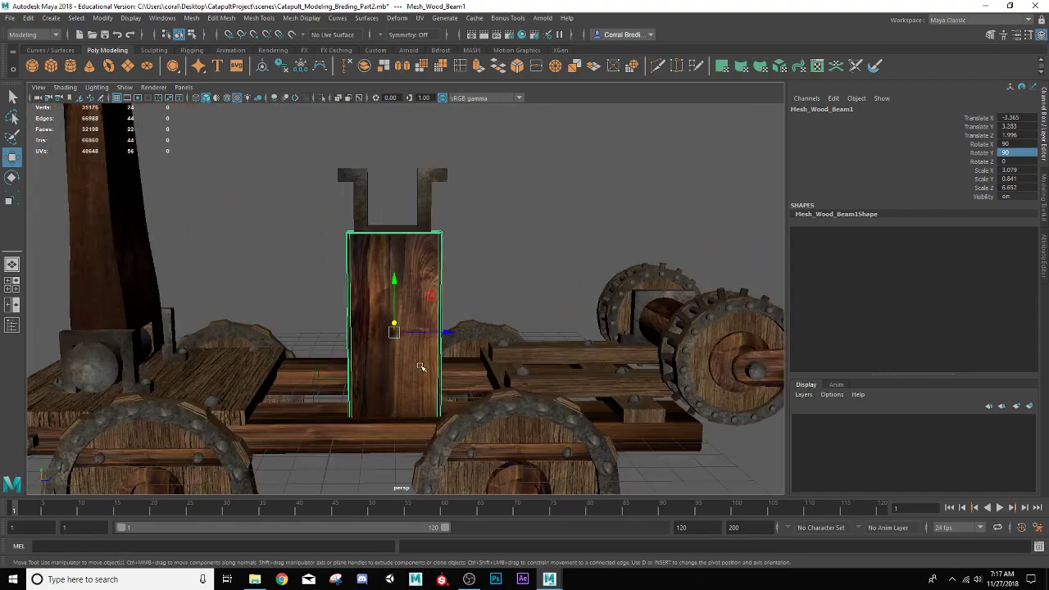
key(r)
drag(344, 331, 347, 332)
key(w)
drag(446, 334, 445, 336)
Duplicate the 2x4 plank from the winch platform and move the copy to the post's base, at Translate Z about 2.73
click(597, 383)
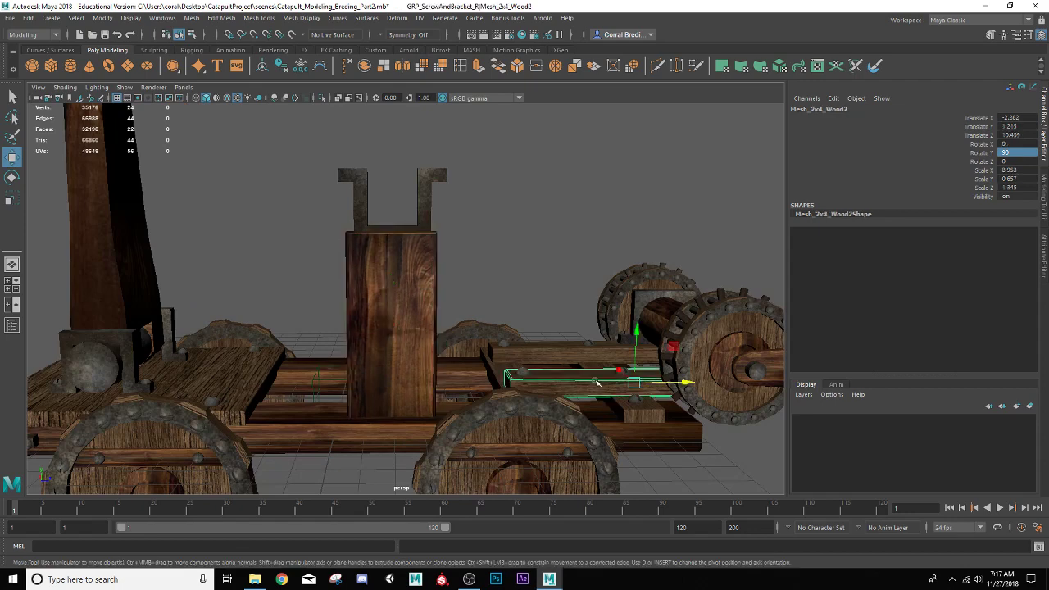
key(ctrl+d)
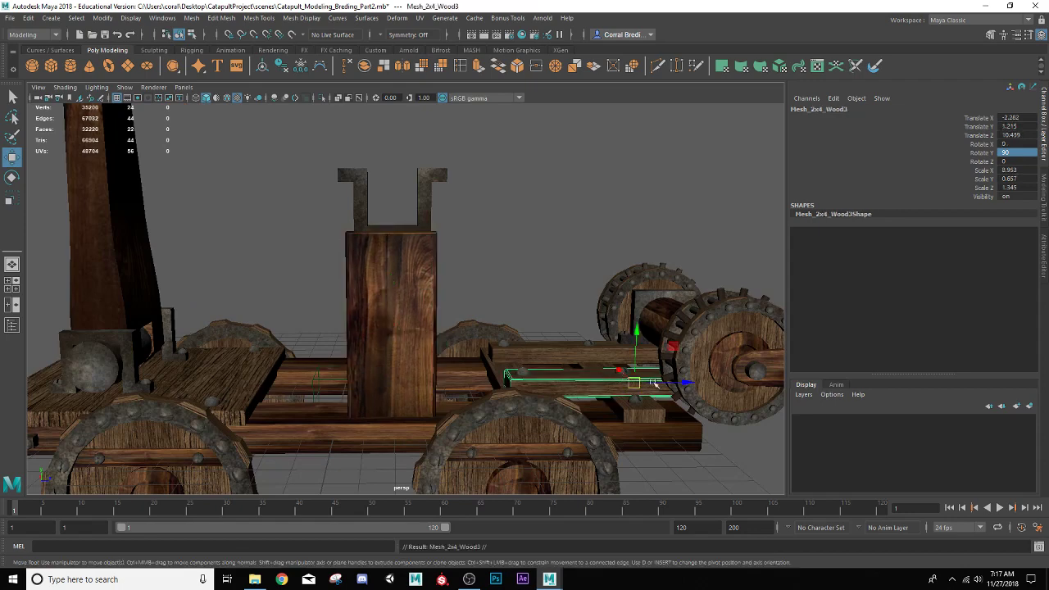
drag(653, 383, 427, 386)
key(e)
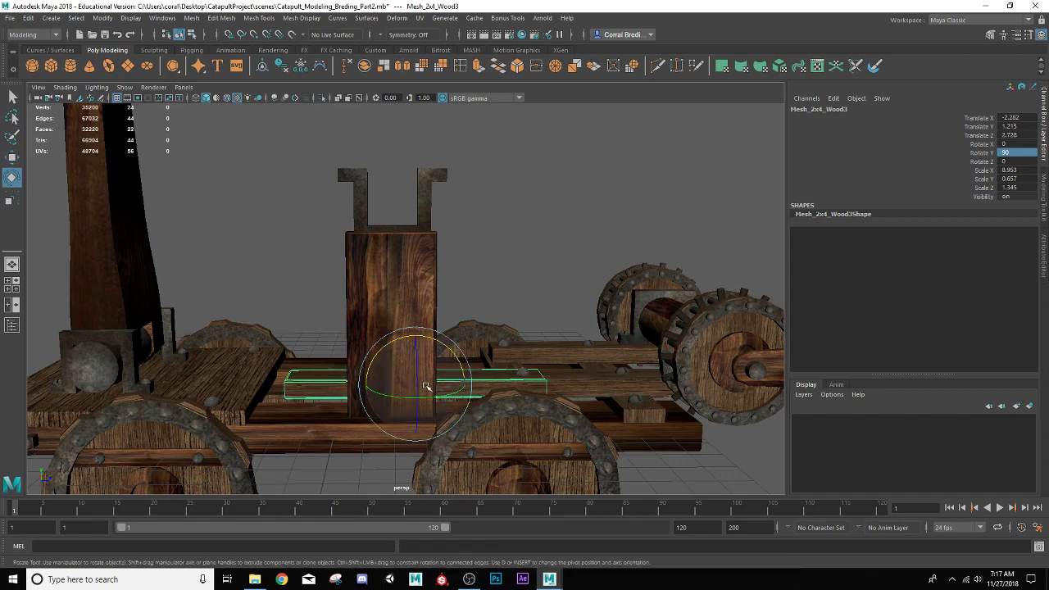
key(w)
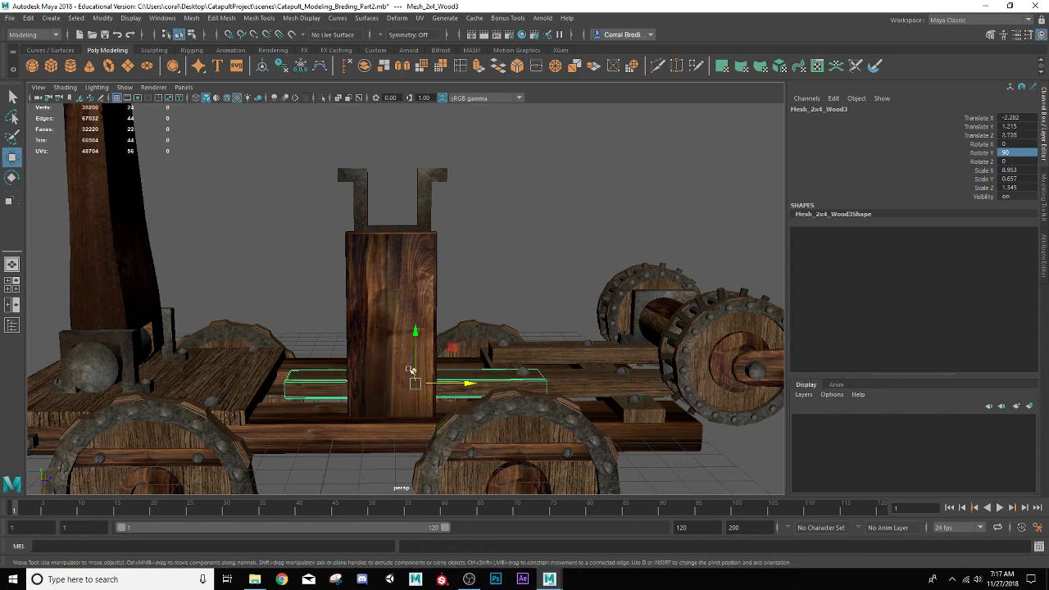
Turn the duplicated 2x4 plank on edge by setting its Rotate X to -90
mouse_move(410, 370)
alt+mouse_down()
mouse_move(410, 397)
mouse_move(422, 403)
mouse_move(409, 377)
alt+mouse_up()
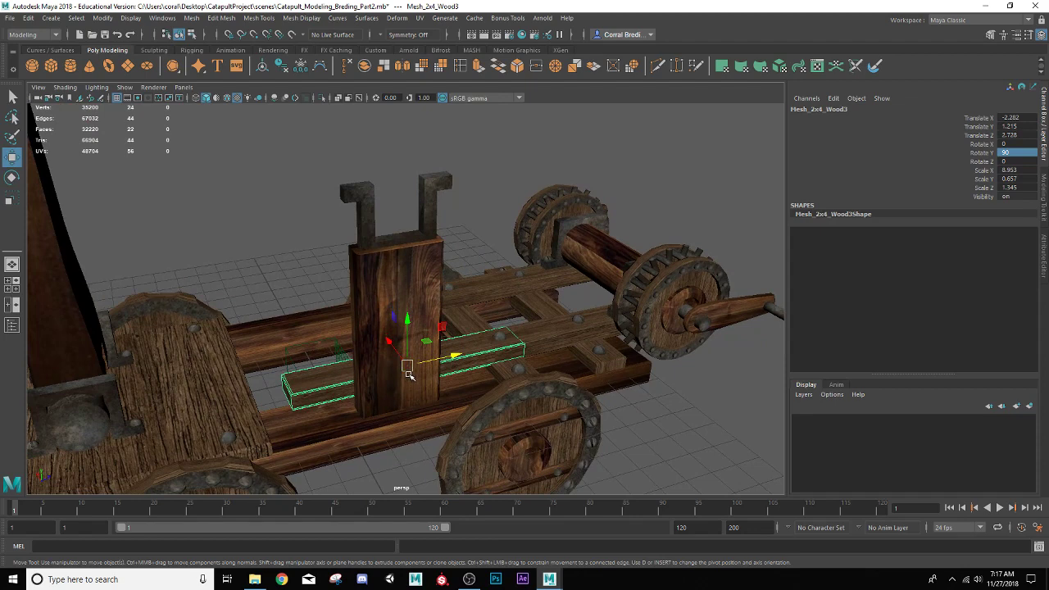
key(r)
key(e)
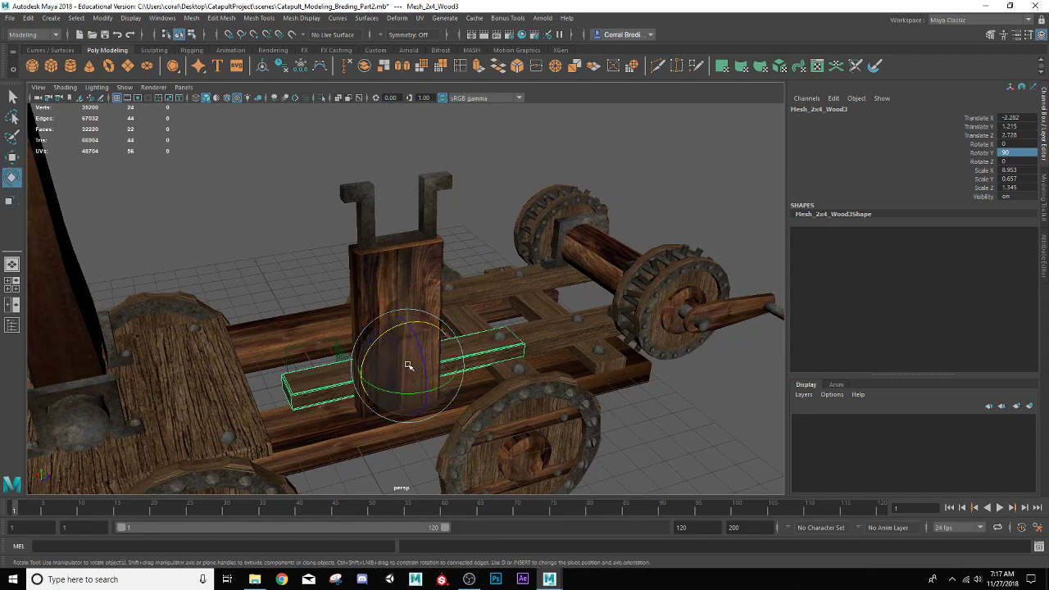
drag(414, 355, 429, 430)
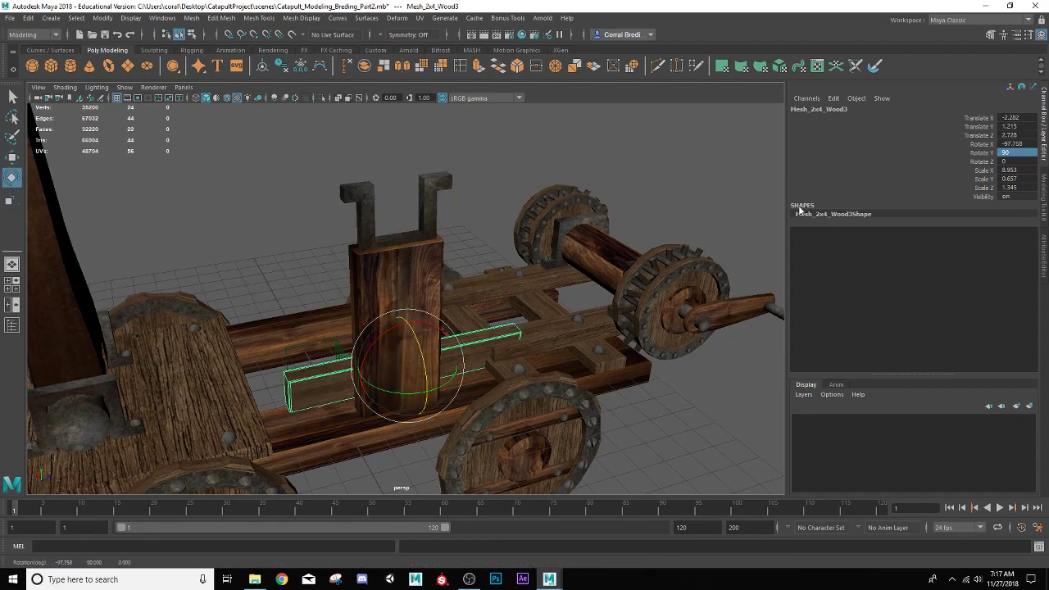
double_click(1014, 145)
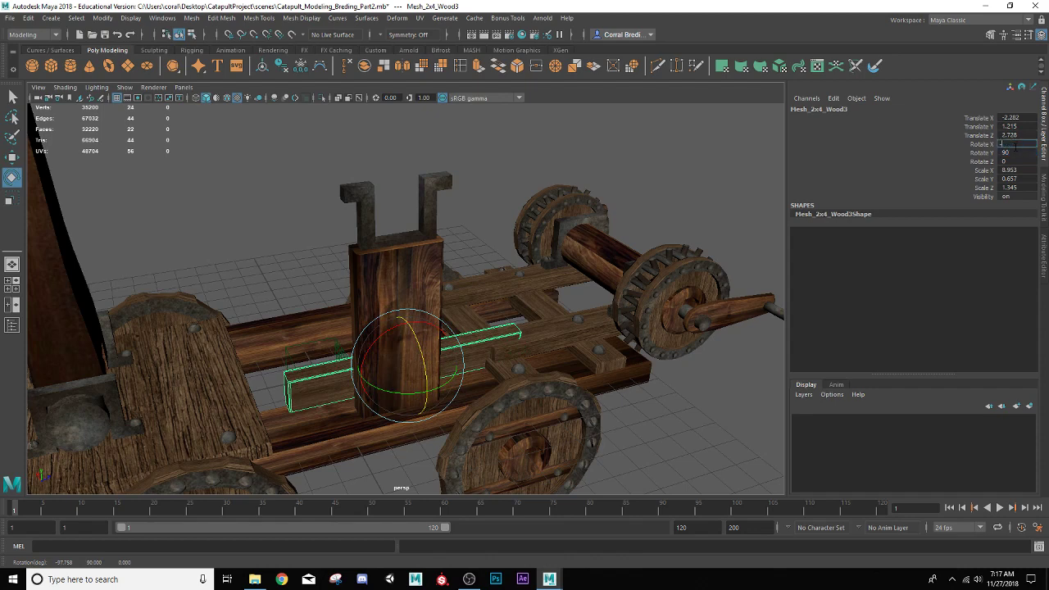
text(-90)
key(Return)
key(w)
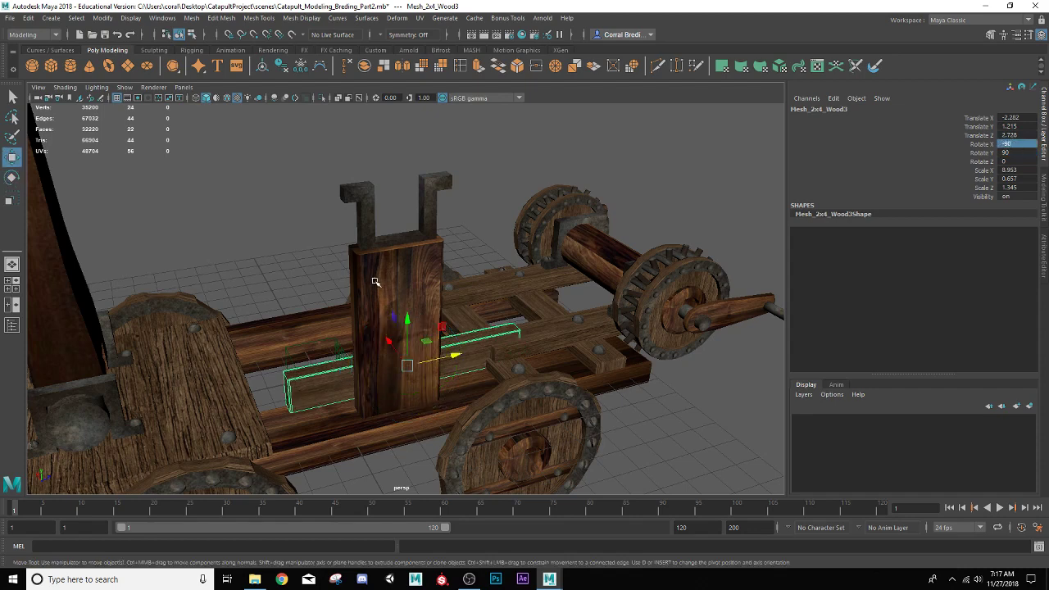
Move the on-edge plank outward to Translate X about -3.87 and scale it to about 5.27, 0.66 and 1.79 in X, Y and Z
middle_drag(389, 342, 442, 386)
key(r)
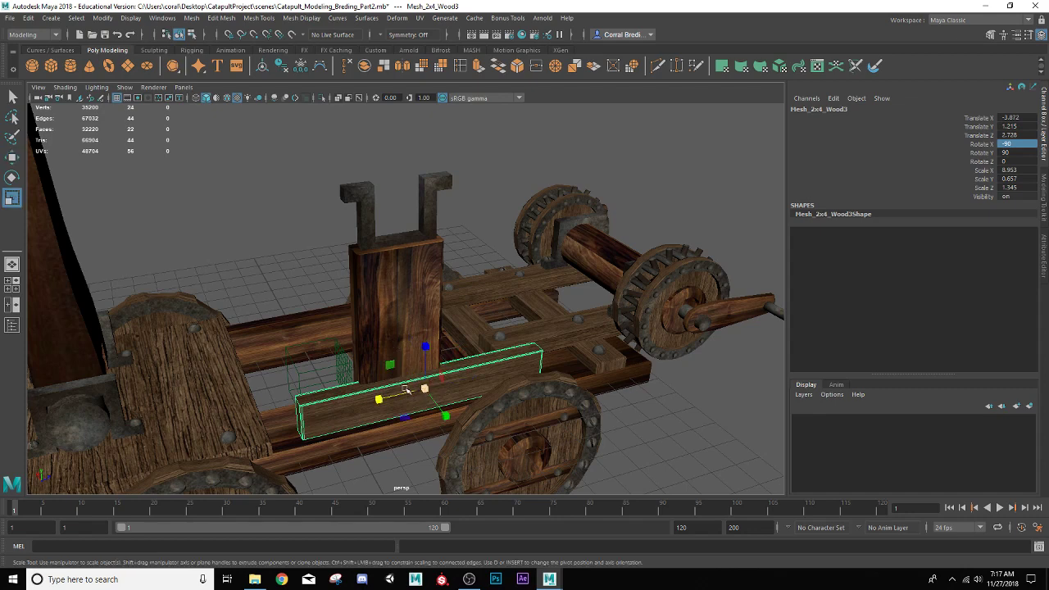
drag(425, 390, 439, 287)
drag(444, 412, 473, 446)
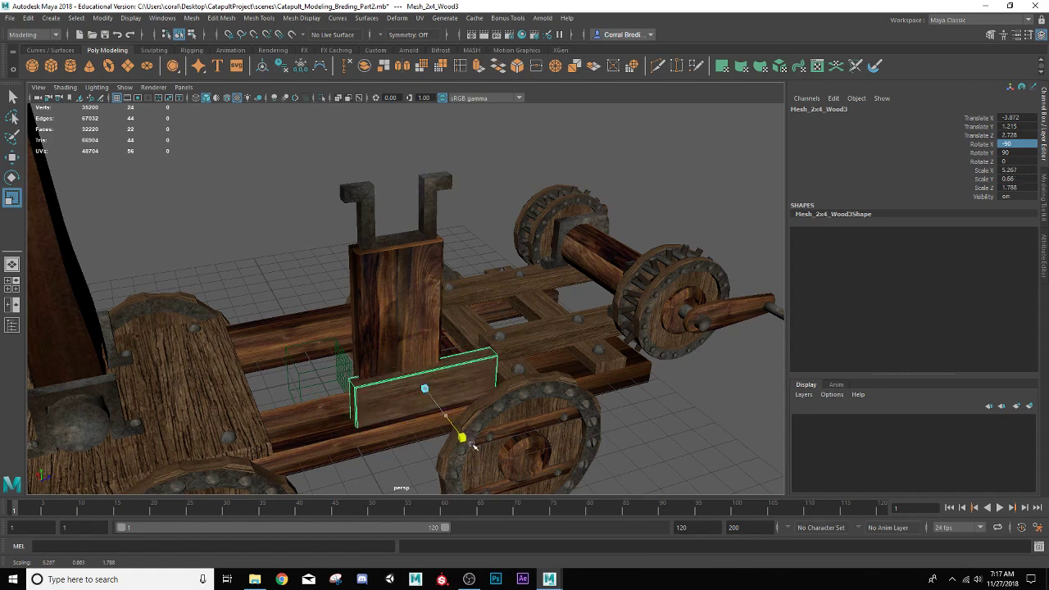
Centre the plank beneath the post at Translate Z about 1.86 and scale it to about 4.04, 0.81 and 1.90 in X, Y and Z
key(w)
drag(461, 386, 381, 406)
key(r)
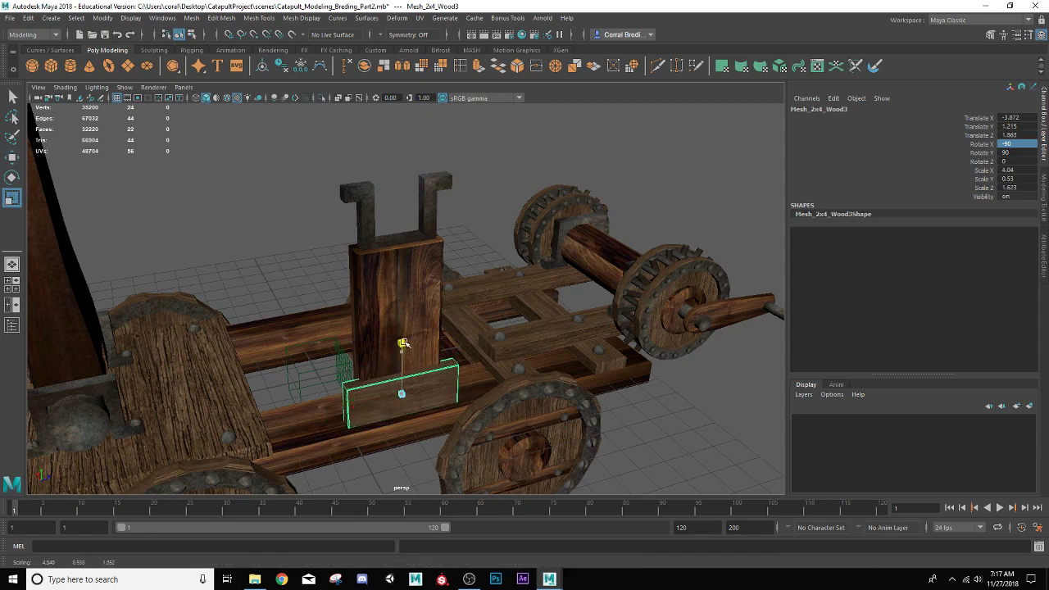
alt+drag(382, 365, 490, 397)
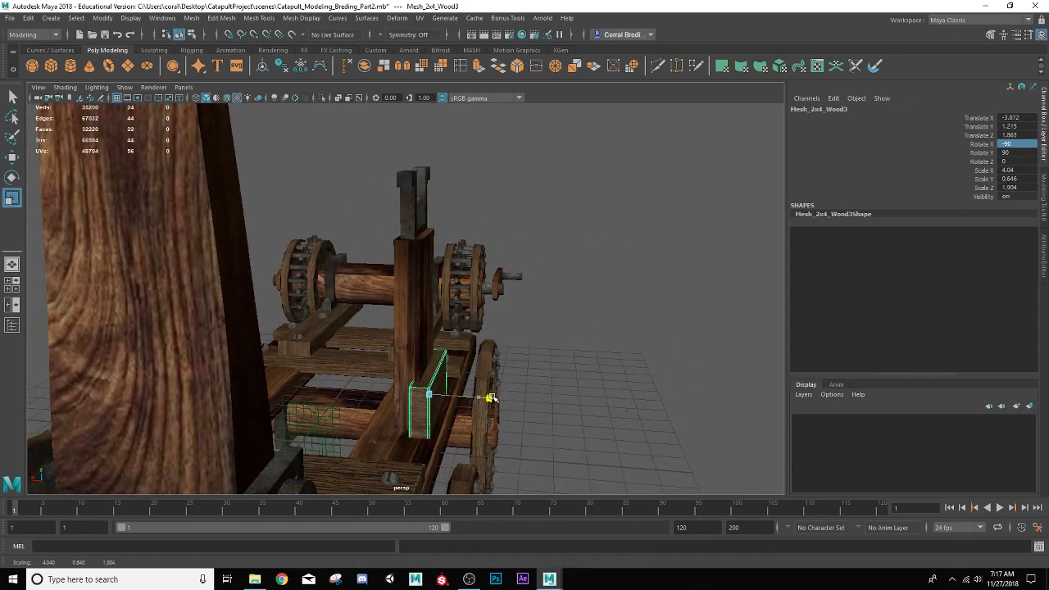
key(w)
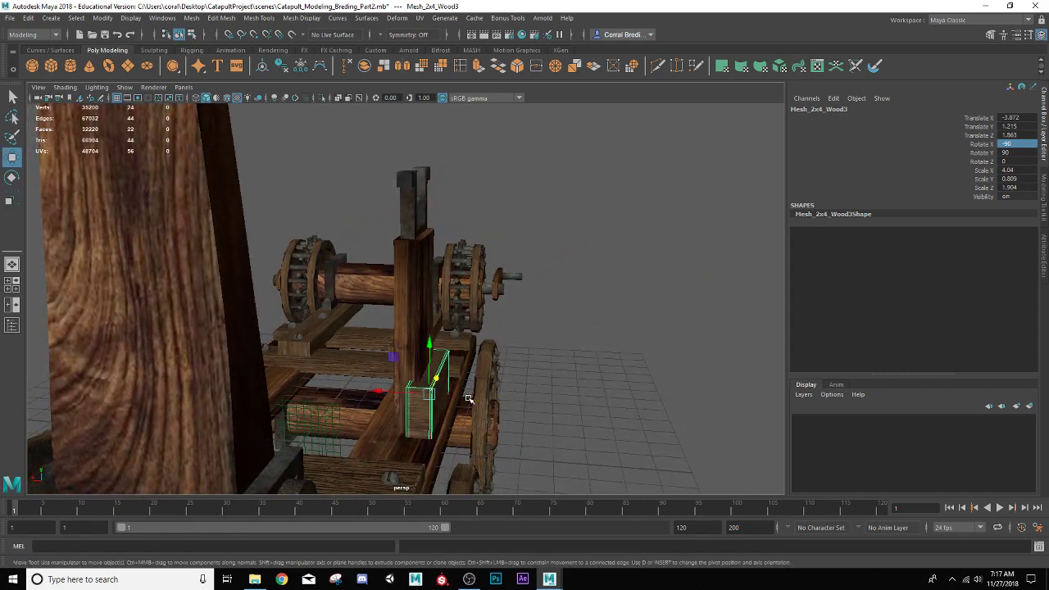
Duplicate the base plank and place the copy against the post's inner side at Translate X about -3.10
drag(399, 390, 365, 393)
key(ctrl+d)
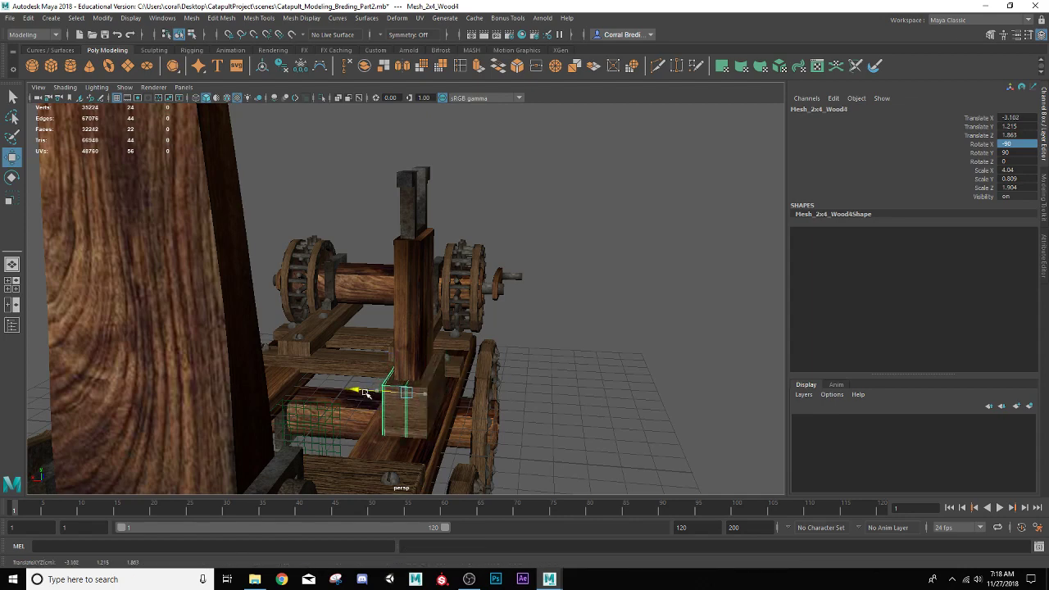
click(554, 336)
Duplicate a screw from the winch platform and move it to the base plank at Translate X about 3.75 and Z about 3.06
alt+drag(520, 358, 462, 371)
scroll(457, 370, up, 2)
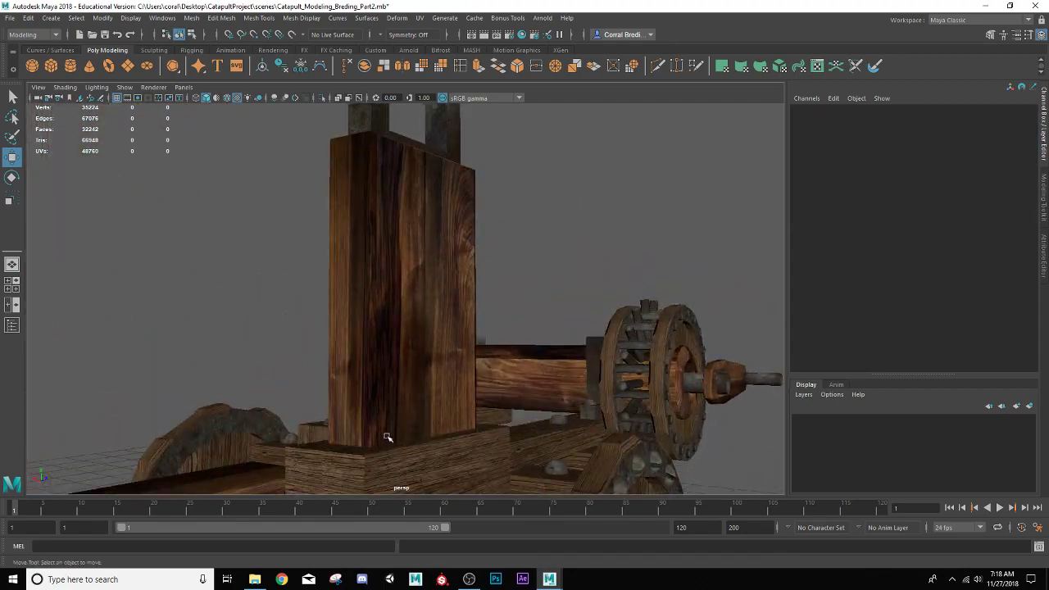
scroll(384, 416, down, 1)
alt+drag(373, 441, 460, 391)
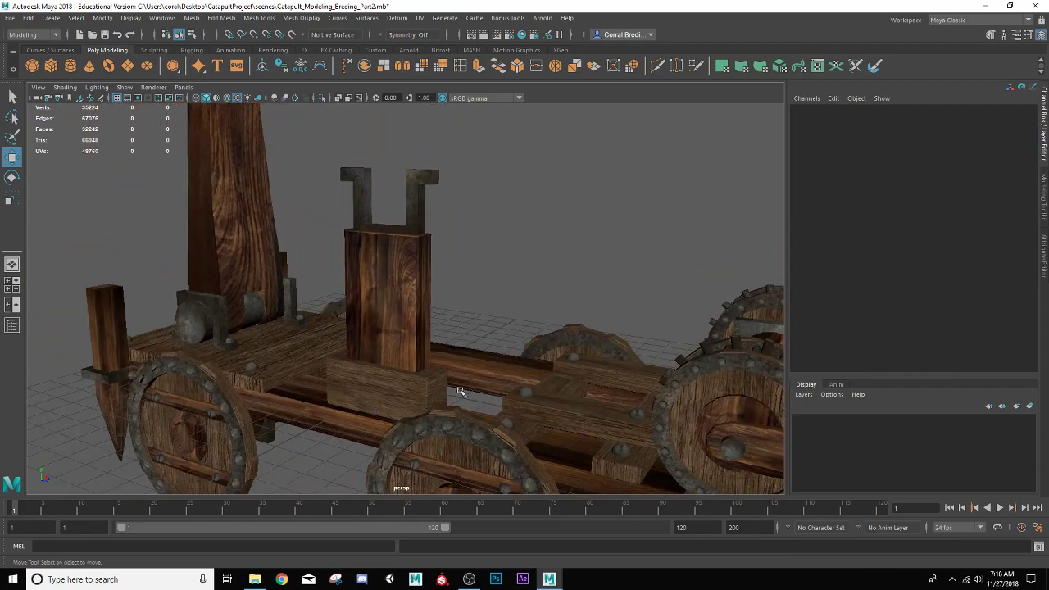
click(528, 392)
key(ctrl+d)
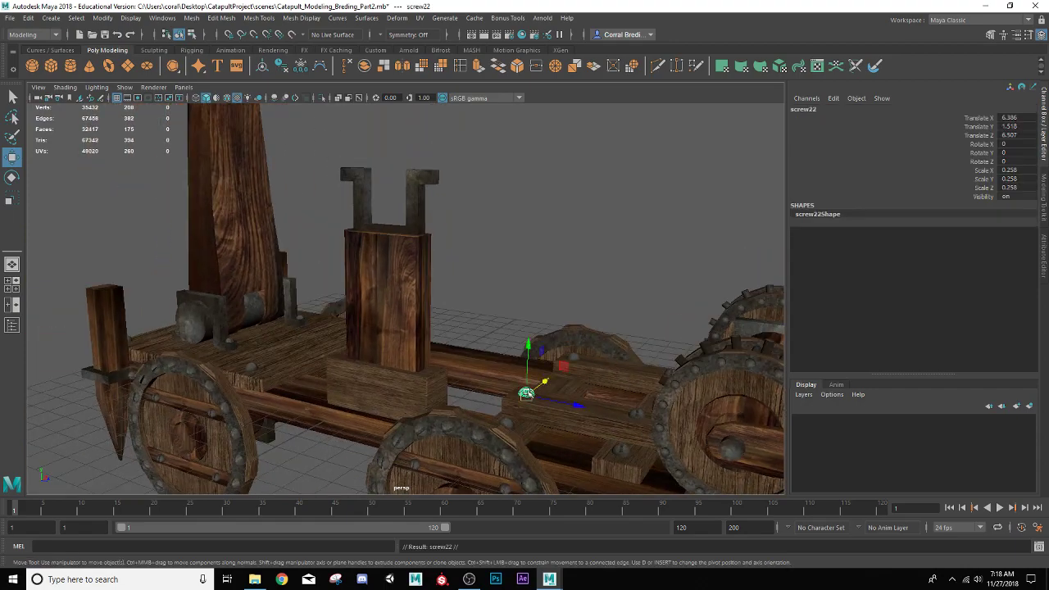
drag(542, 381, 508, 407)
drag(533, 440, 432, 417)
Turn the screw sideways to Rotate Z about 87.7 and seat it in the plank's outer face at Translate X about 4.61
key(e)
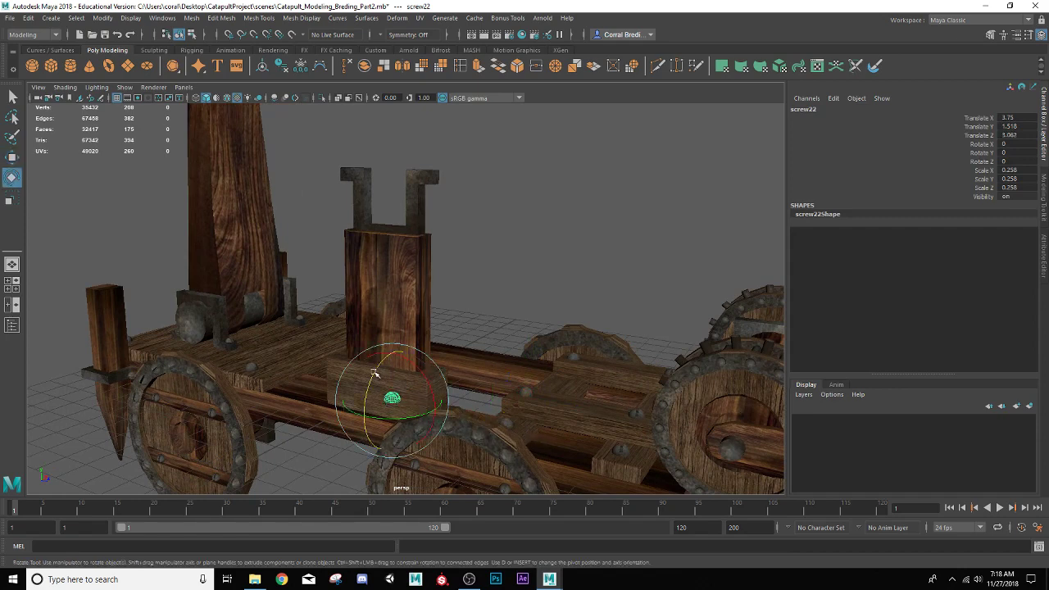
drag(376, 373, 365, 439)
key(w)
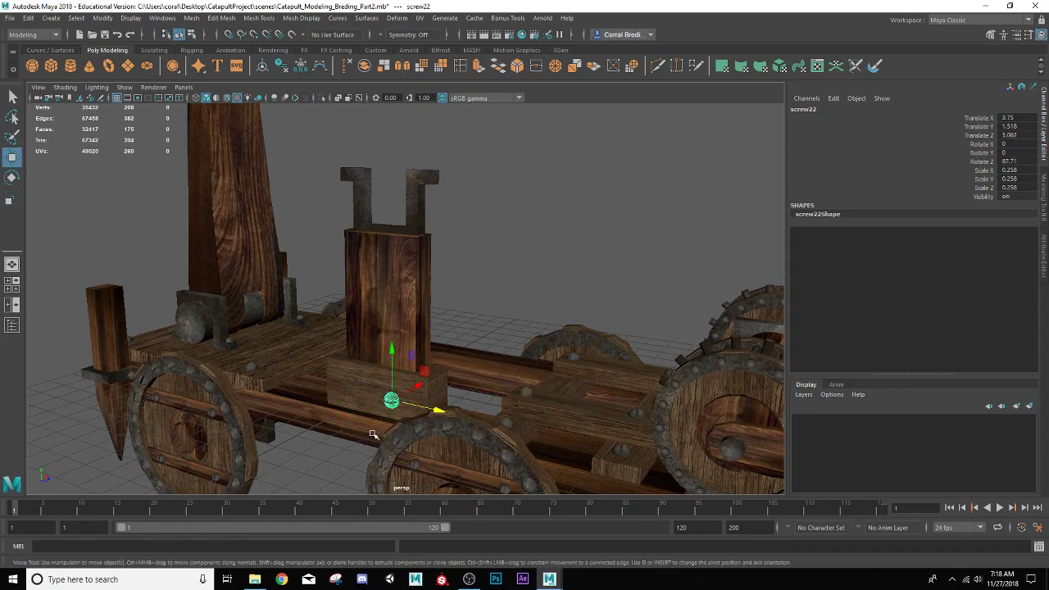
mouse_move(418, 390)
mouse_down()
mouse_move(409, 386)
mouse_move(439, 375)
mouse_move(418, 382)
mouse_move(430, 392)
mouse_up()
key(f)
scroll(432, 383, down, 8)
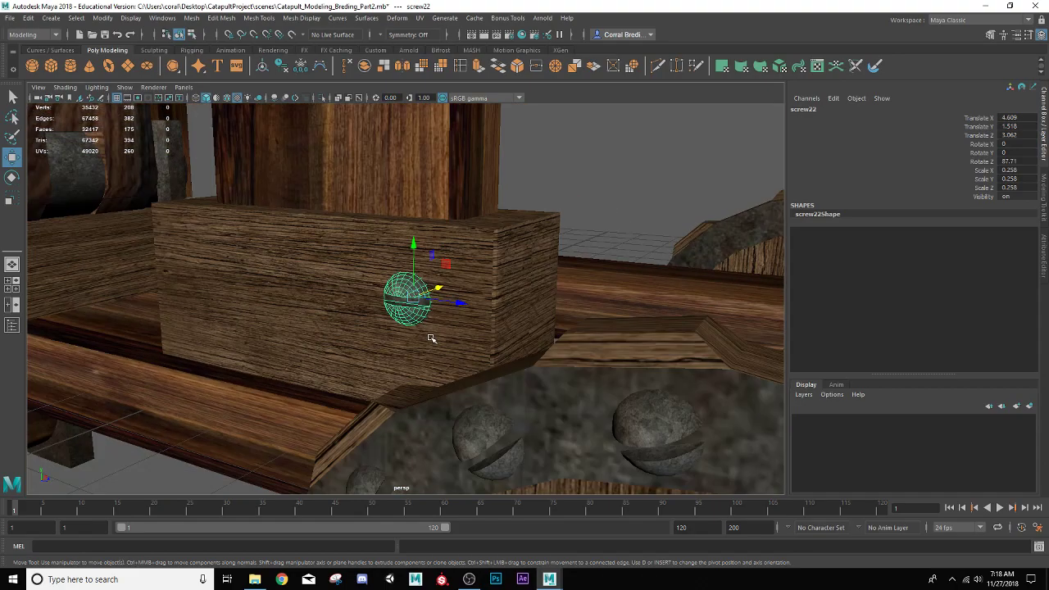
Duplicate the screw along the plank to Translate Z about 0.96 and shift the original to Translate Z about 2.86
mouse_move(426, 337)
alt+mouse_down()
mouse_move(408, 351)
mouse_move(432, 333)
alt+mouse_up()
key(ctrl+d)
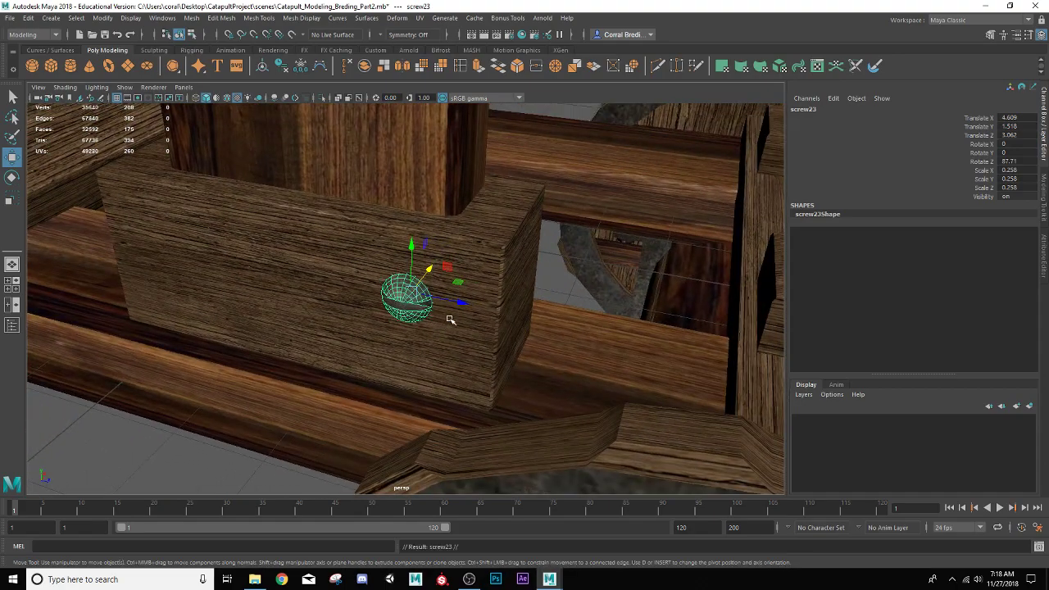
drag(430, 271, 373, 297)
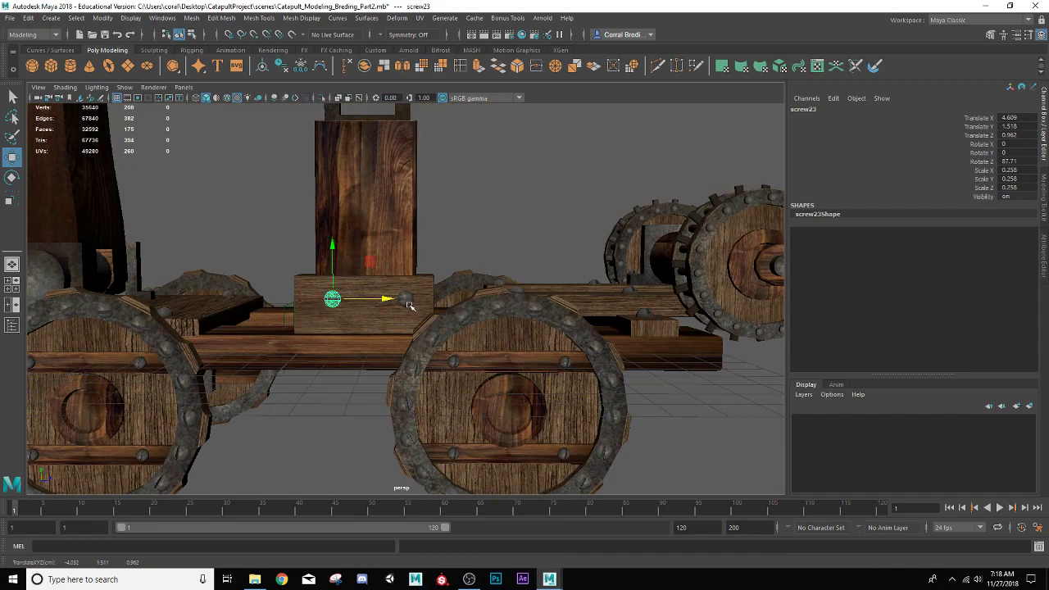
click(407, 301)
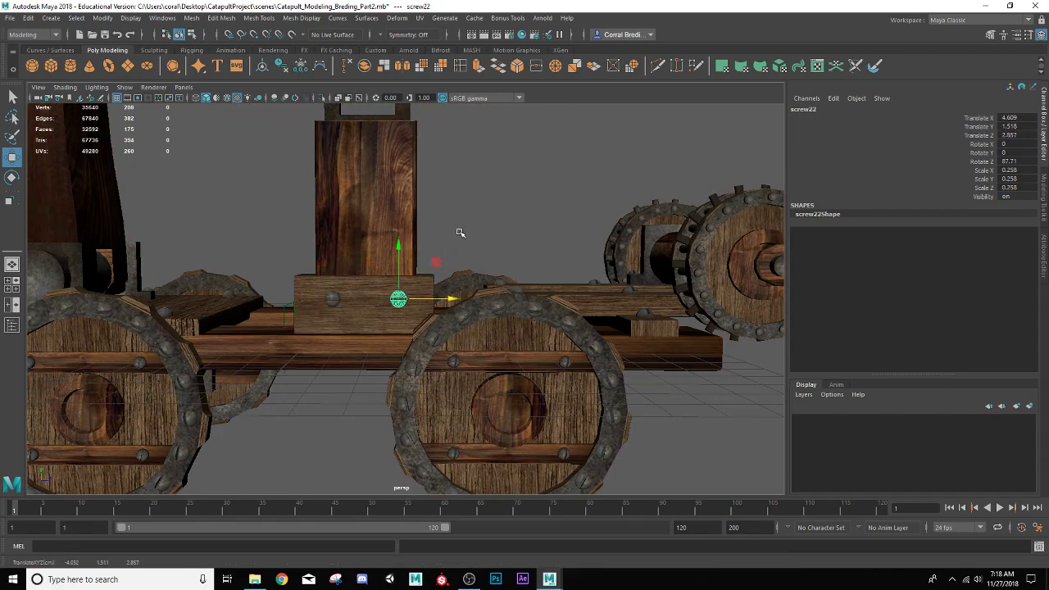
click(462, 230)
Select the bracket, upright post, base planks and screws of the support and group them
scroll(467, 227, down, 5)
alt+drag(434, 288, 387, 275)
scroll(423, 283, down, 1)
scroll(418, 286, up, 4)
drag(324, 129, 438, 313)
key(ctrl+g)
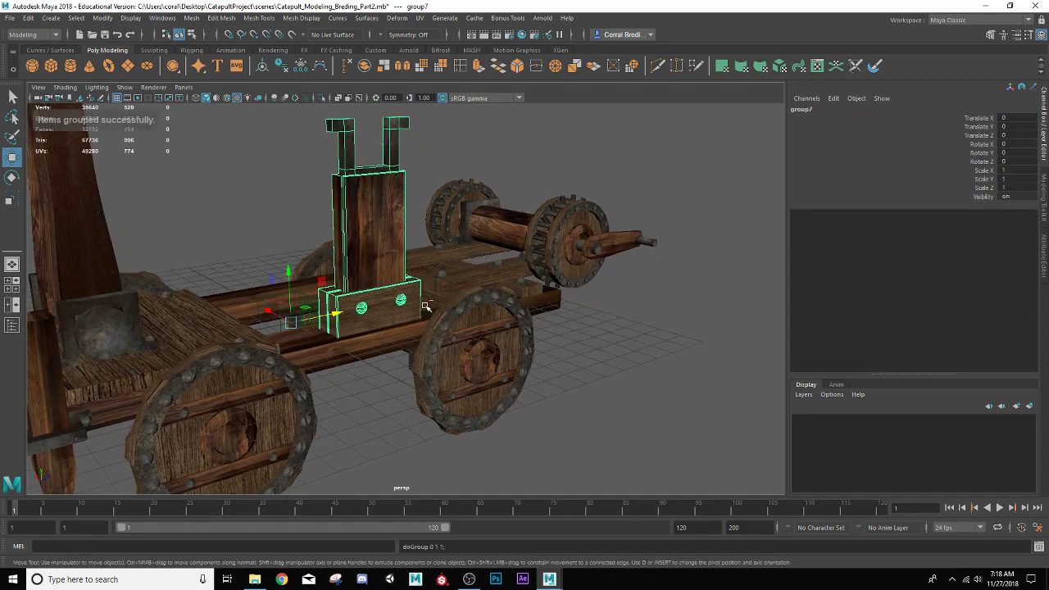
Duplicate the support group and mirror the copy to the frame's opposite side with Scale X -1
key(ctrl+g)
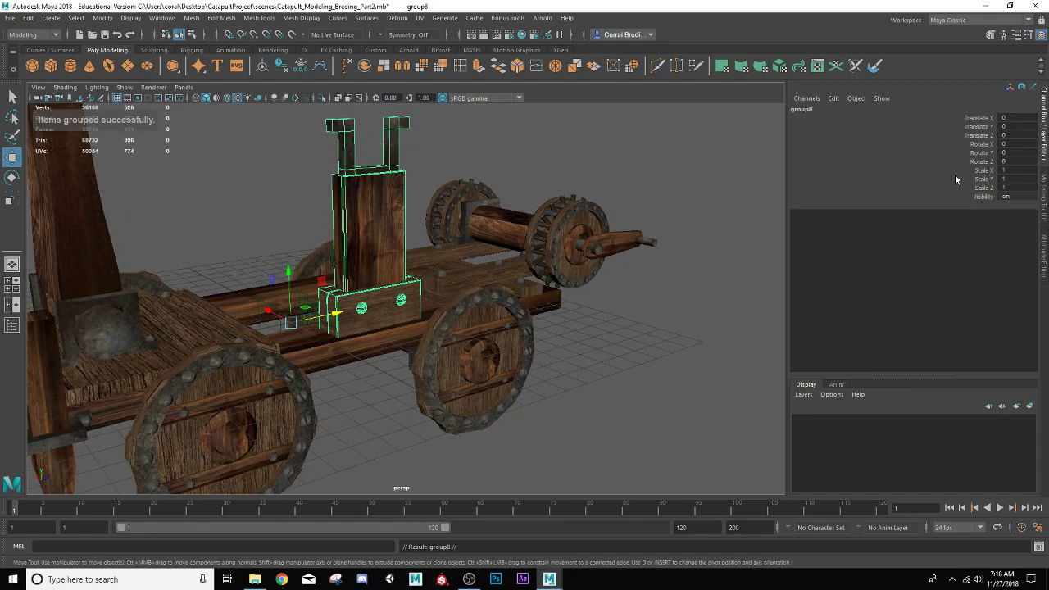
click(1013, 170)
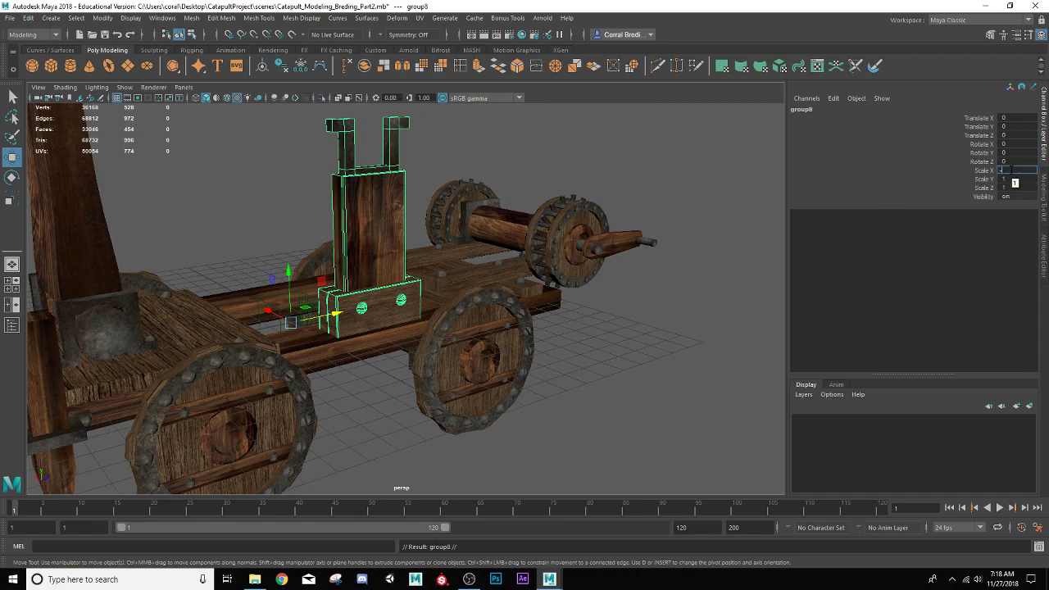
text(-1)
key(Return)
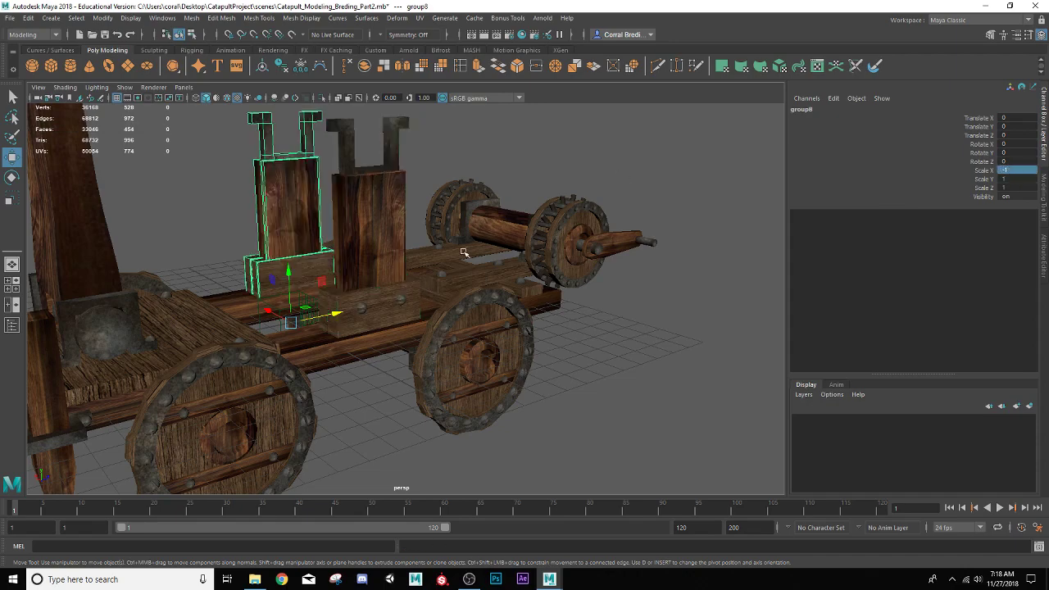
Duplicate the metal cylinder at the arm's base and move it between the two brackets, at Translate Y about 4.73 and Z about -14.67
scroll(463, 253, down, 6)
alt+drag(462, 256, 546, 290)
scroll(442, 237, up, 6)
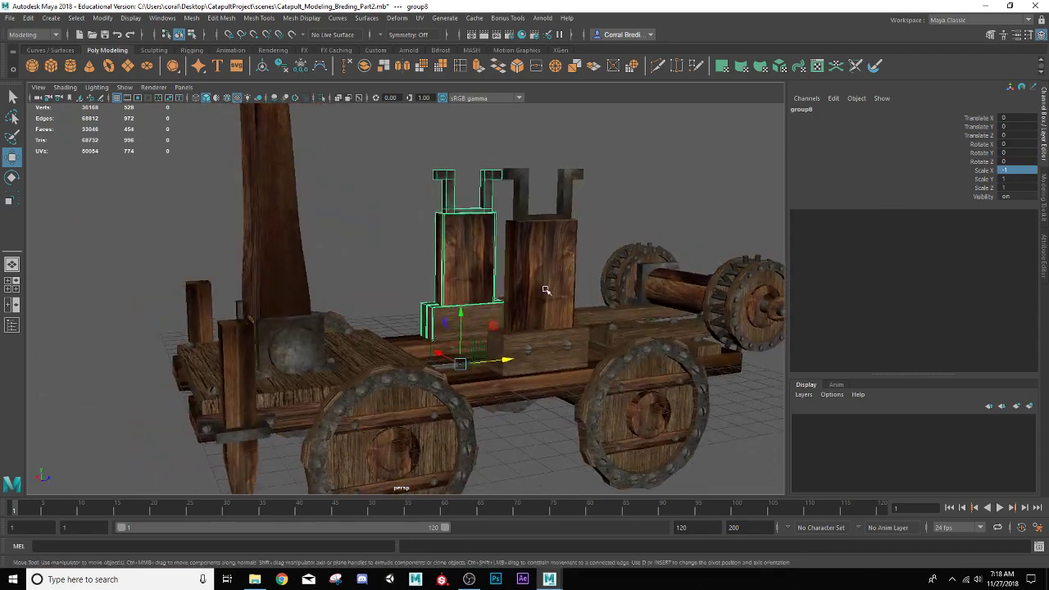
alt+drag(525, 327, 382, 353)
click(313, 359)
alt+drag(359, 313, 390, 354)
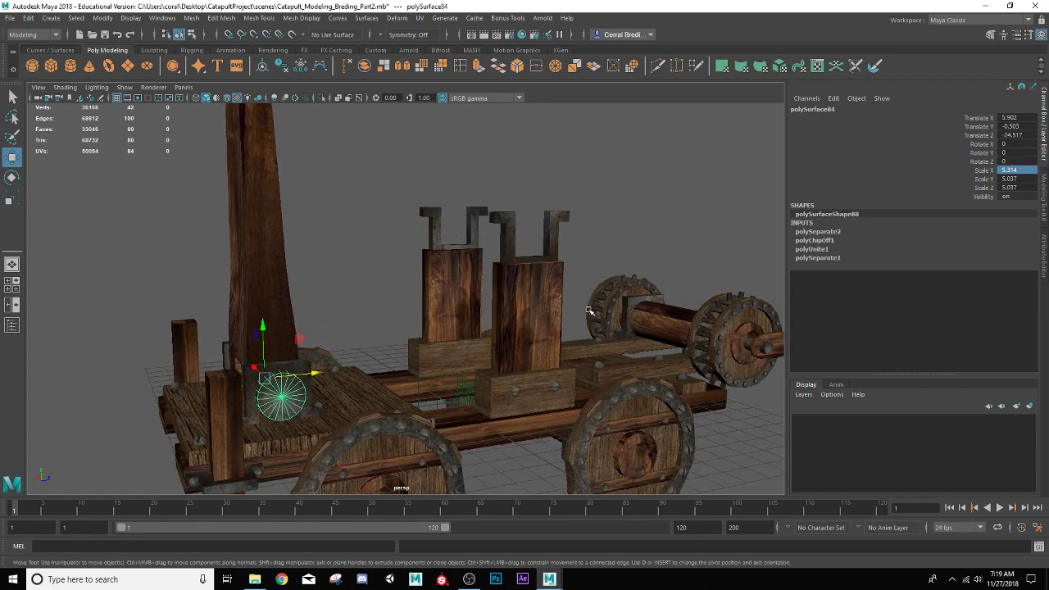
key(ctrl+d)
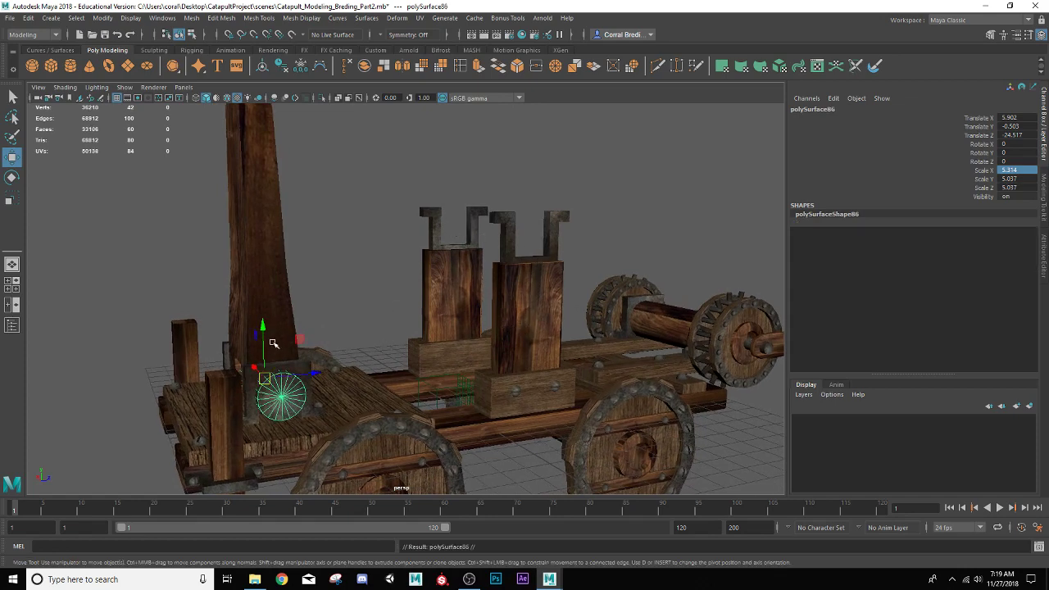
drag(263, 341, 273, 199)
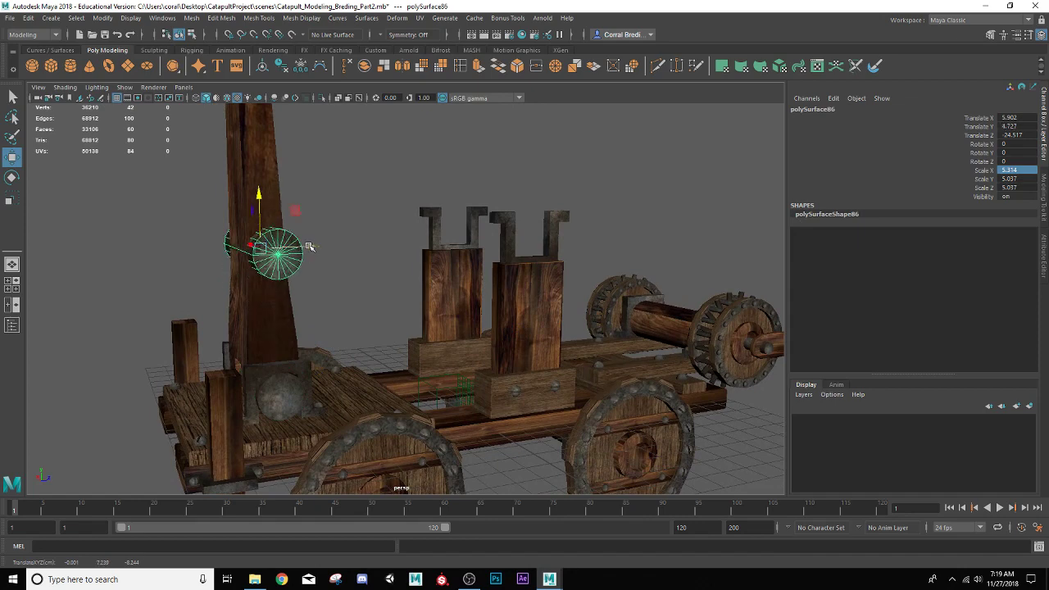
drag(309, 247, 489, 261)
Scale the cylinder to about 7.82, 5.24 and 5.24, and seat it in both brackets at Translate Y about 4.86 and Z about -14.37
key(r)
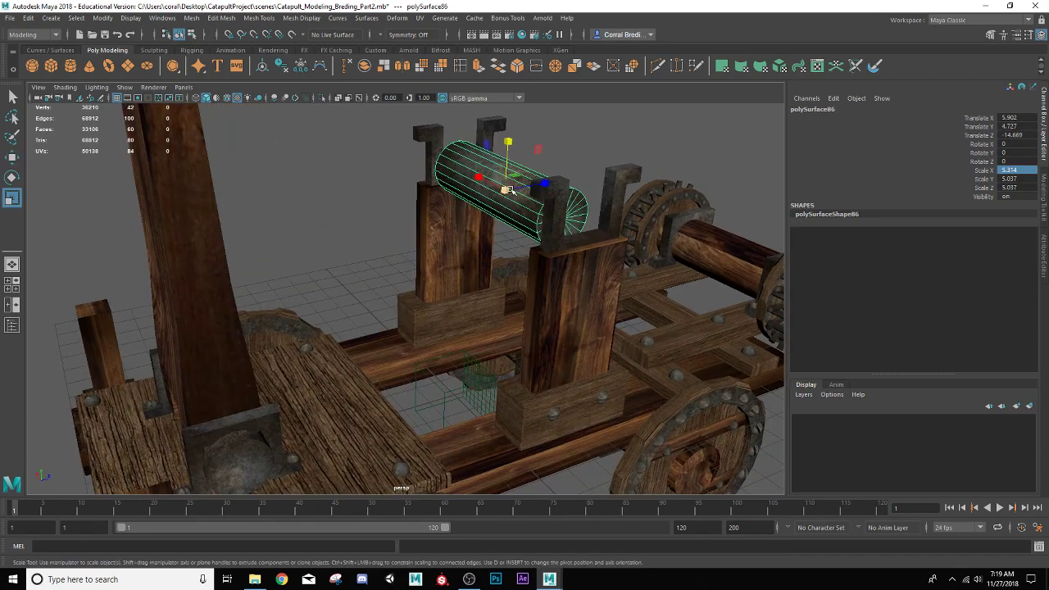
drag(476, 178, 459, 172)
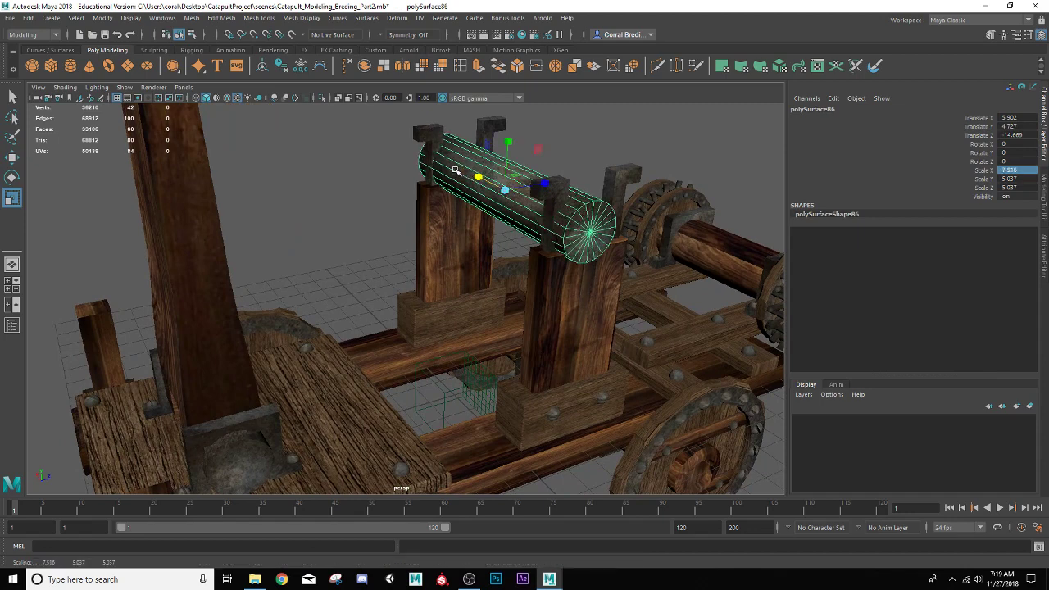
key(w)
drag(547, 184, 512, 142)
key(r)
drag(513, 185, 520, 187)
alt+drag(521, 296, 470, 270)
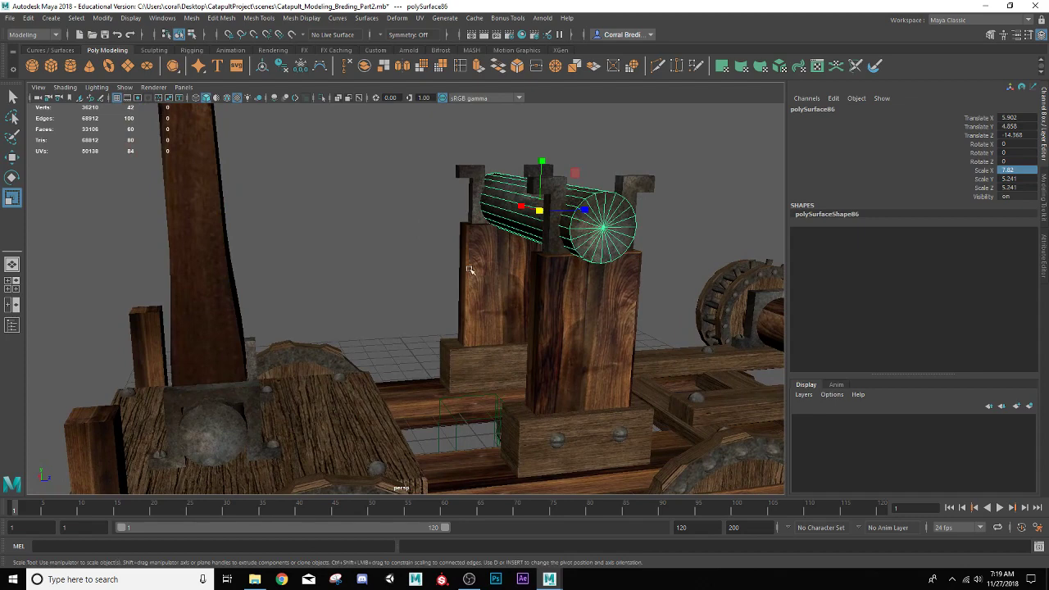
click(367, 216)
Examine the whole catapult from several angles to judge how the new supports and cylinder fit the frame
key([)
alt+drag(383, 218, 465, 293)
scroll(429, 211, down, 5)
scroll(464, 293, up, 5)
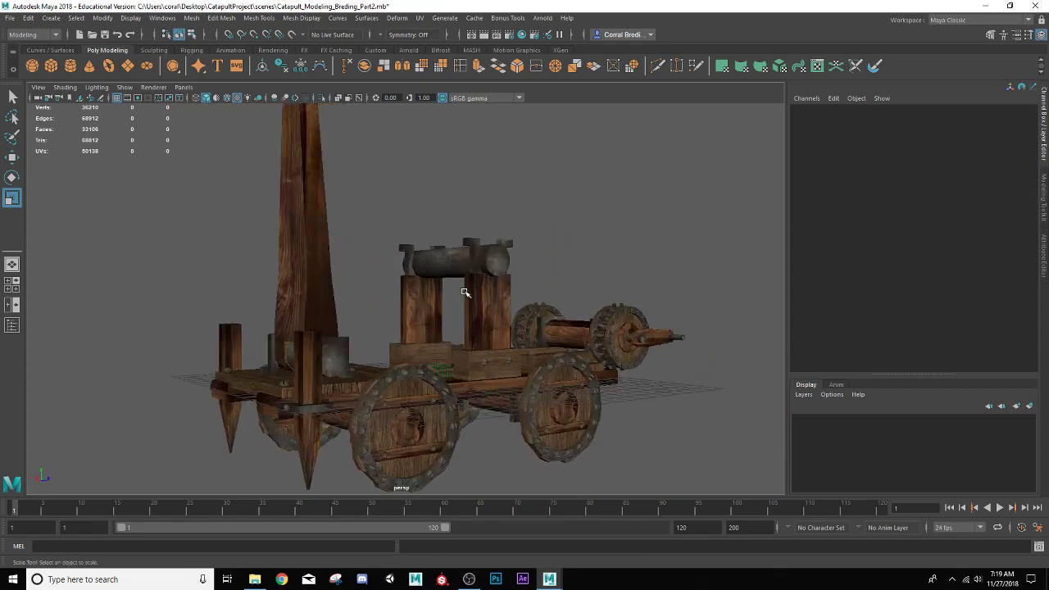
mouse_move(513, 358)
alt+mouse_down()
mouse_move(538, 352)
mouse_move(527, 354)
alt+mouse_up()
scroll(527, 354, down, 5)
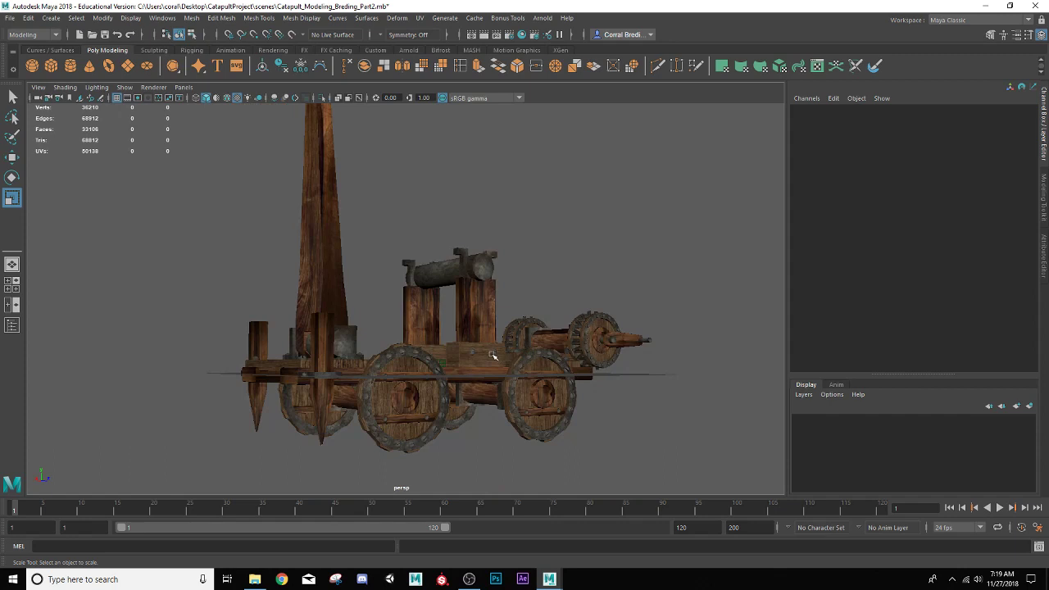
scroll(493, 356, up, 3)
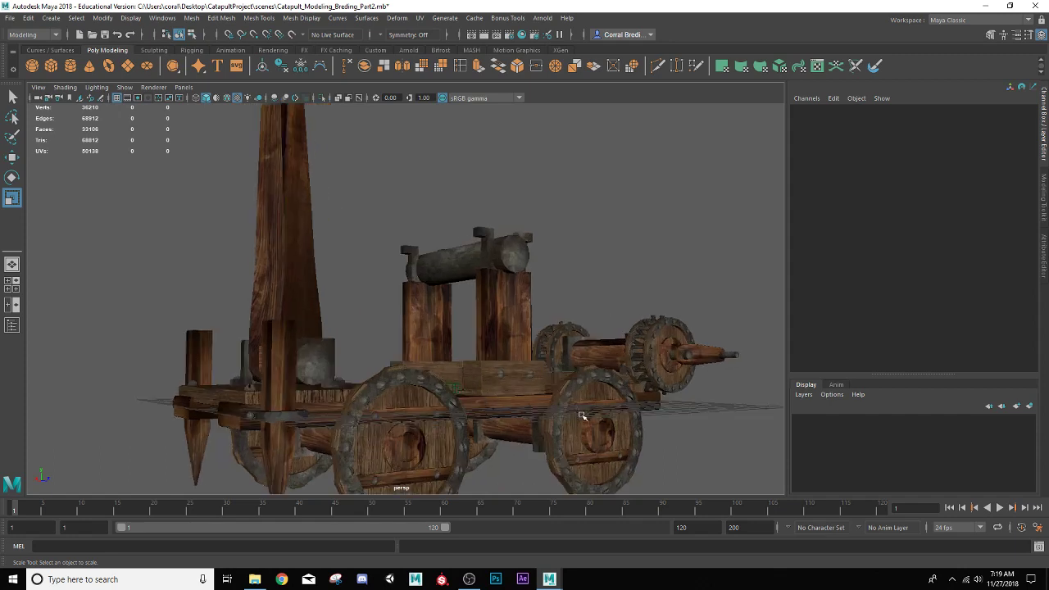
scroll(571, 396, down, 3)
alt+drag(521, 397, 433, 391)
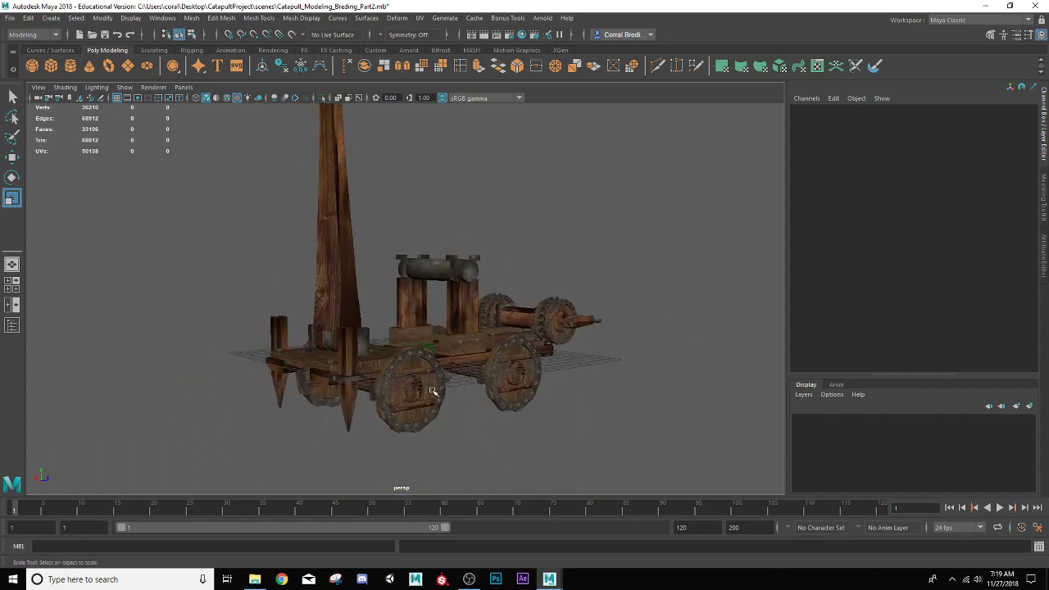
Select the front and rear wheels on both sides in turn and check their object names
click(434, 389)
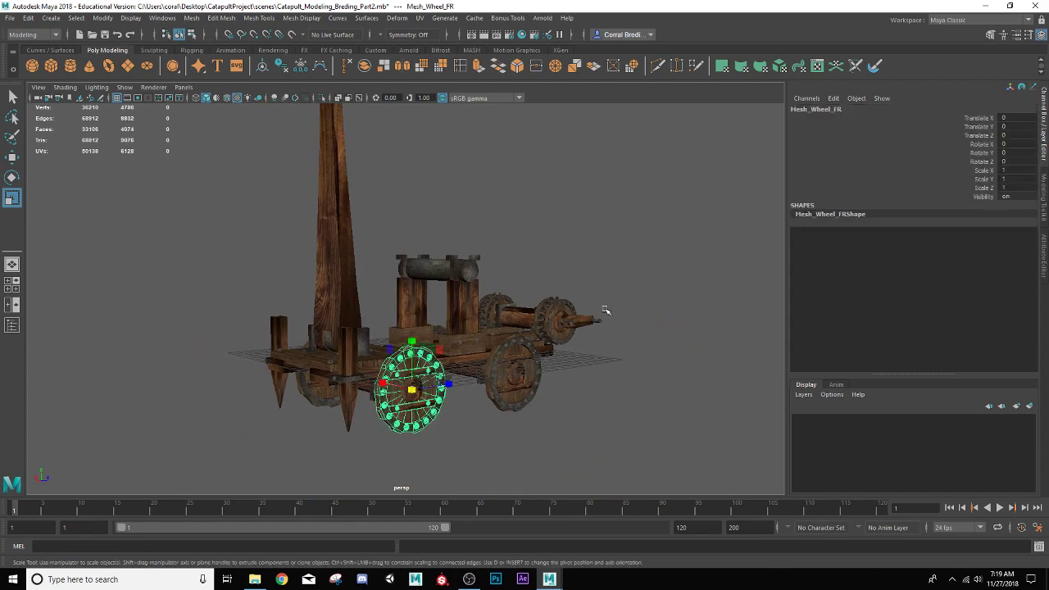
click(524, 389)
alt+drag(341, 399, 500, 397)
click(261, 416)
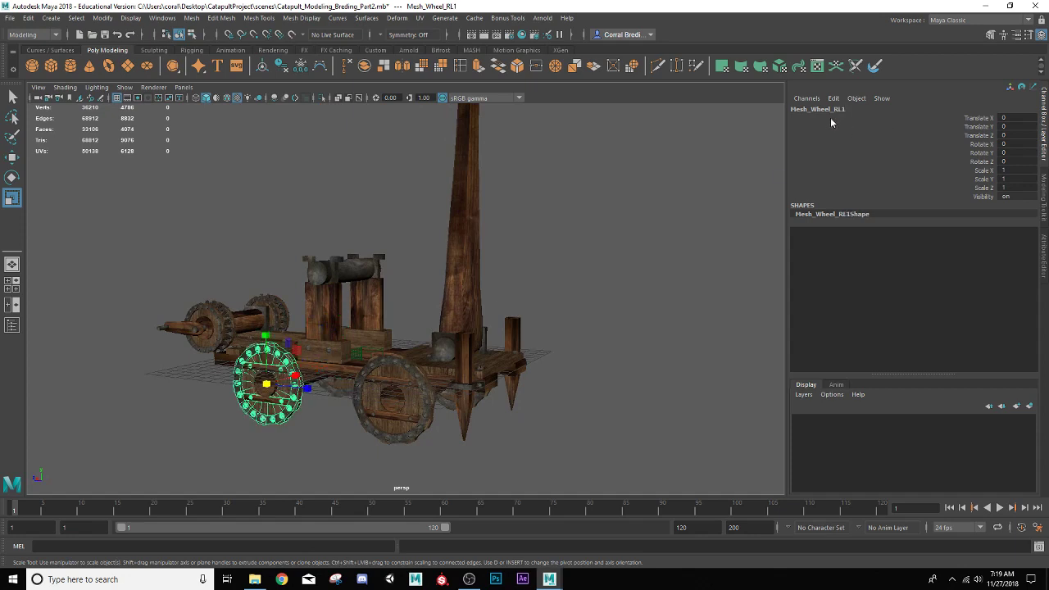
click(406, 436)
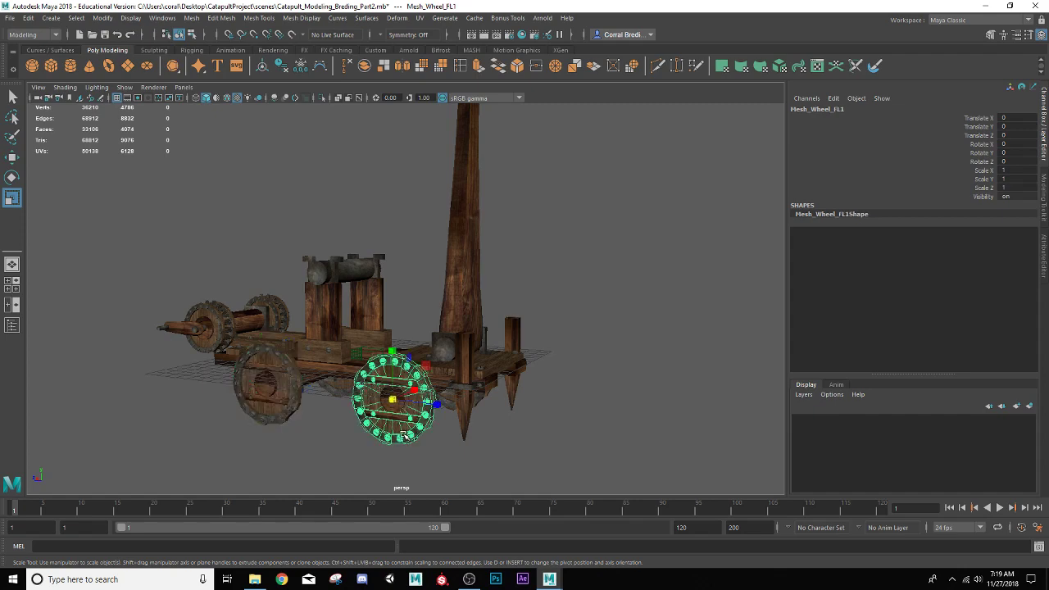
alt+drag(508, 398, 436, 412)
click(437, 412)
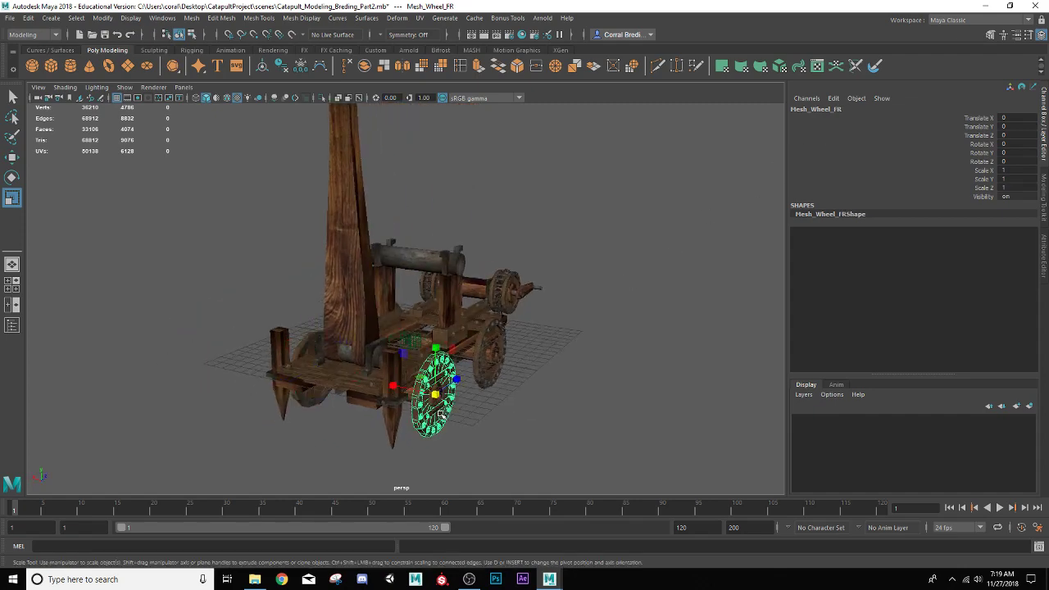
alt+drag(331, 379, 524, 356)
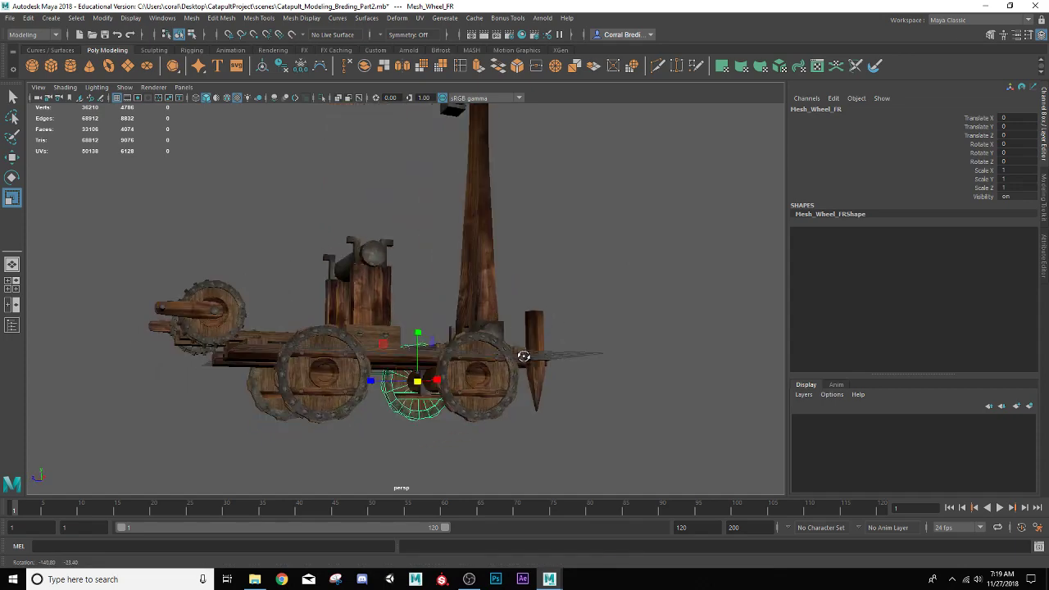
Rename the front-left wheel Mesh_Wheel_FL and the rear-left wheel Mesh_Wheel_RL
click(473, 397)
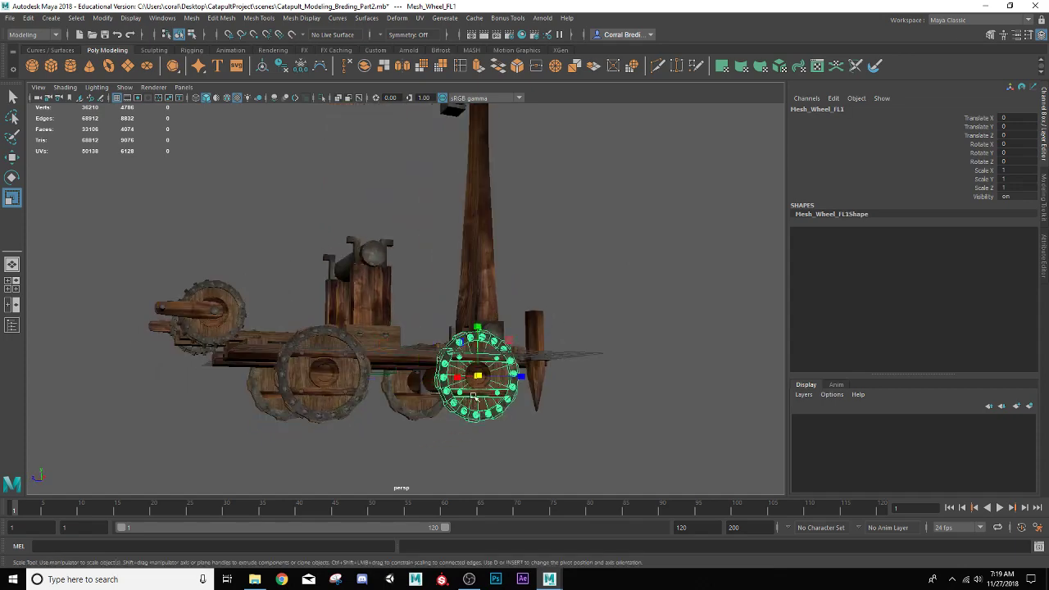
double_click(840, 109)
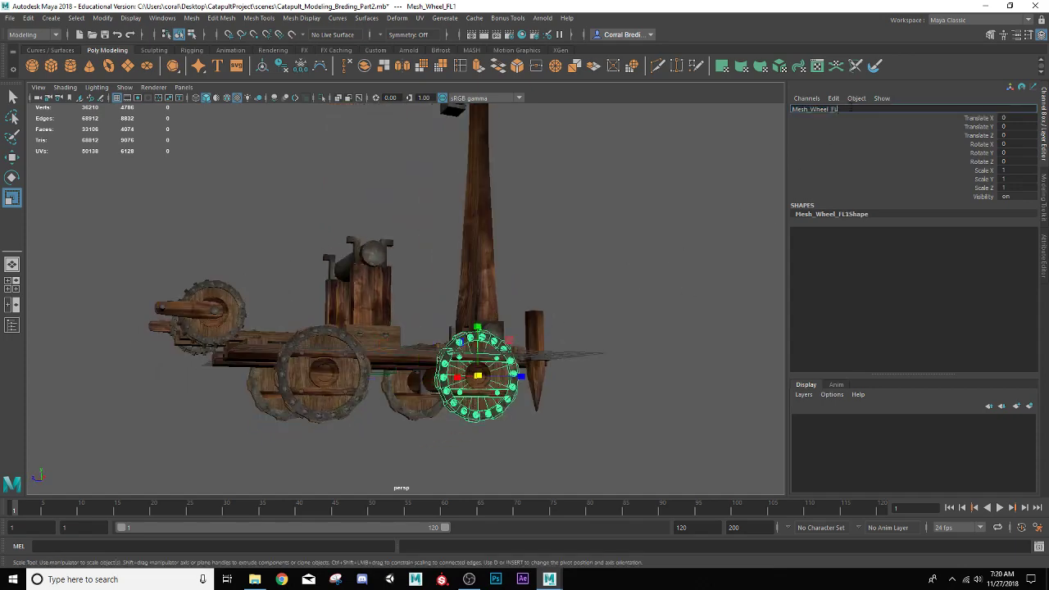
key(Return)
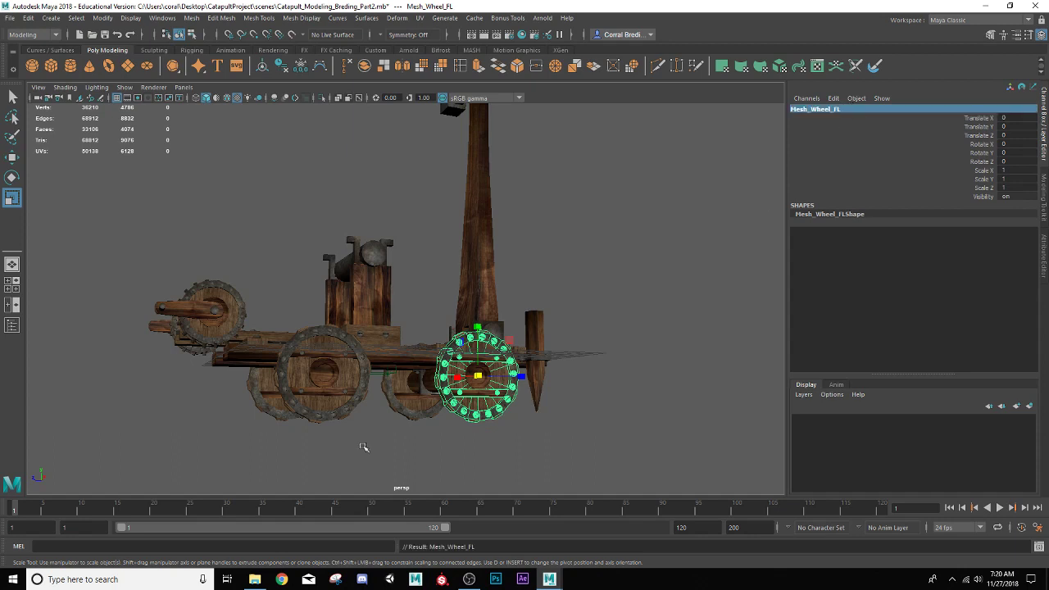
click(335, 395)
double_click(843, 109)
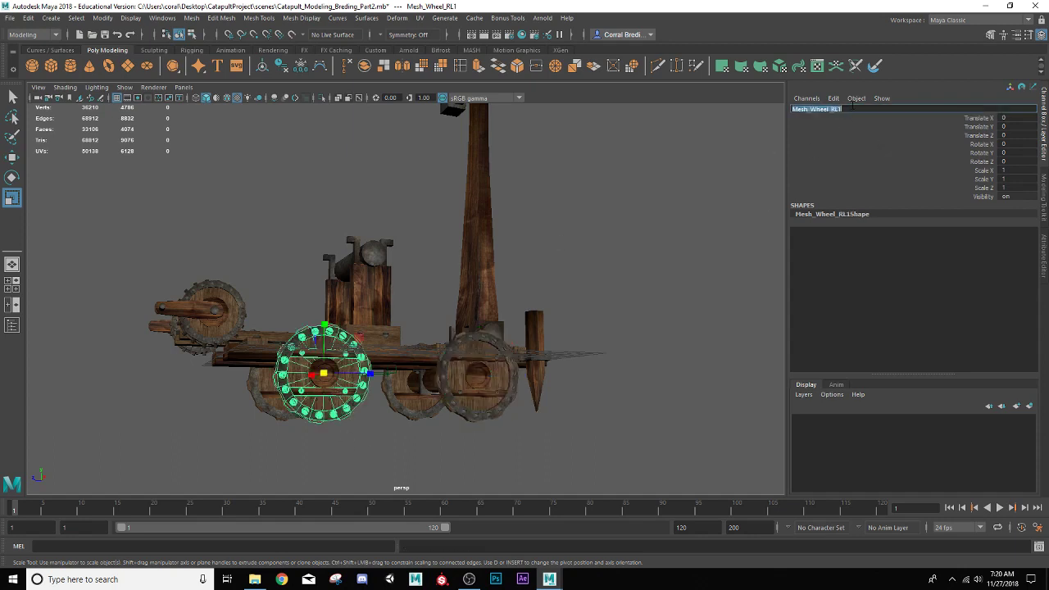
key(BackSpace)
key(Return)
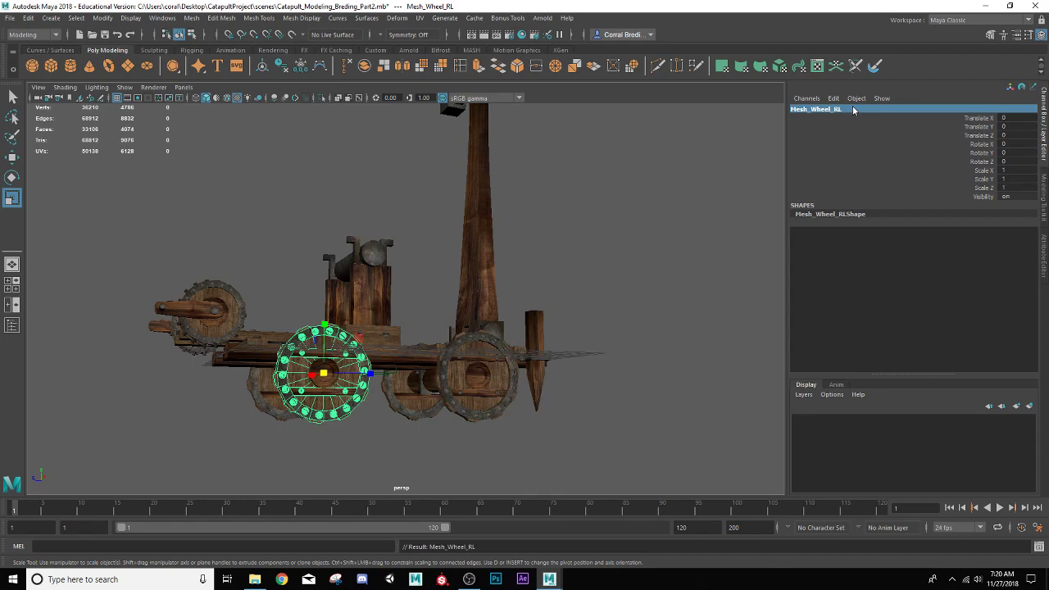
Delete the construction history of the winch mesh at the rear of the frame and rename it Mesh_Winch
alt+drag(581, 313, 434, 366)
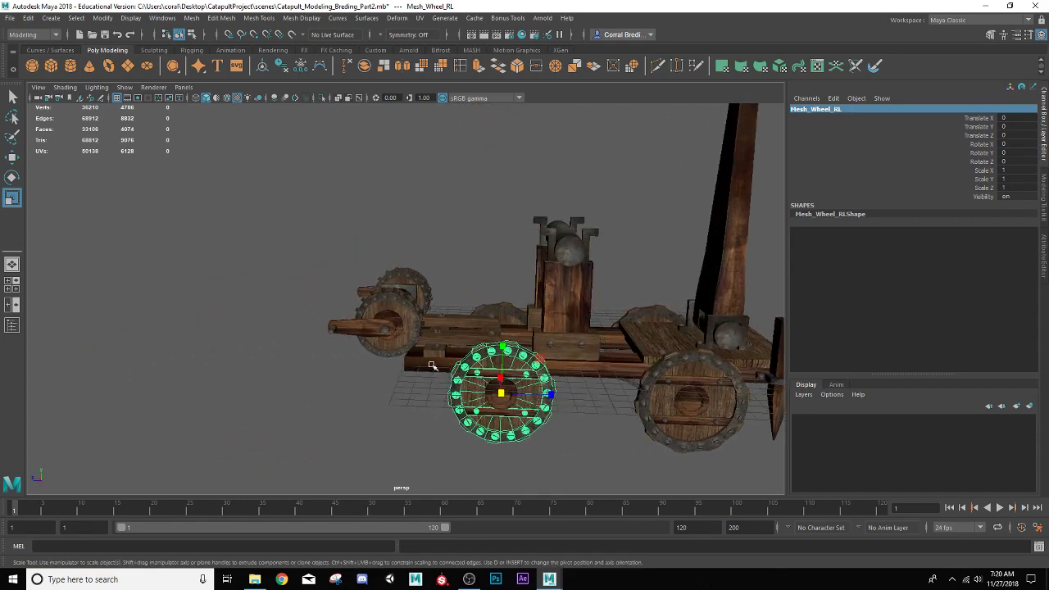
click(403, 317)
alt+drag(403, 315, 449, 362)
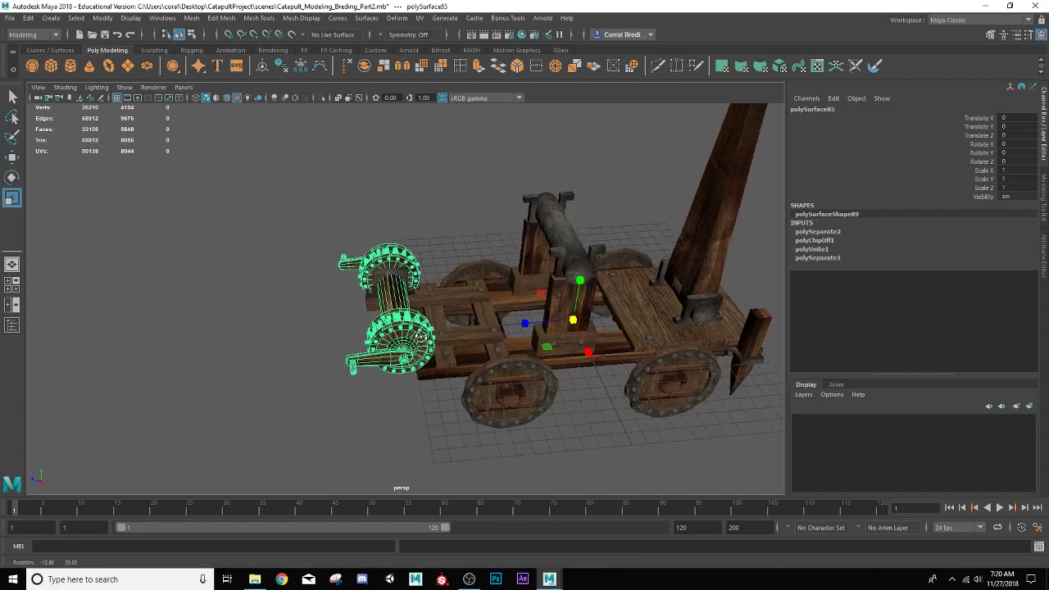
scroll(454, 328, up, 4)
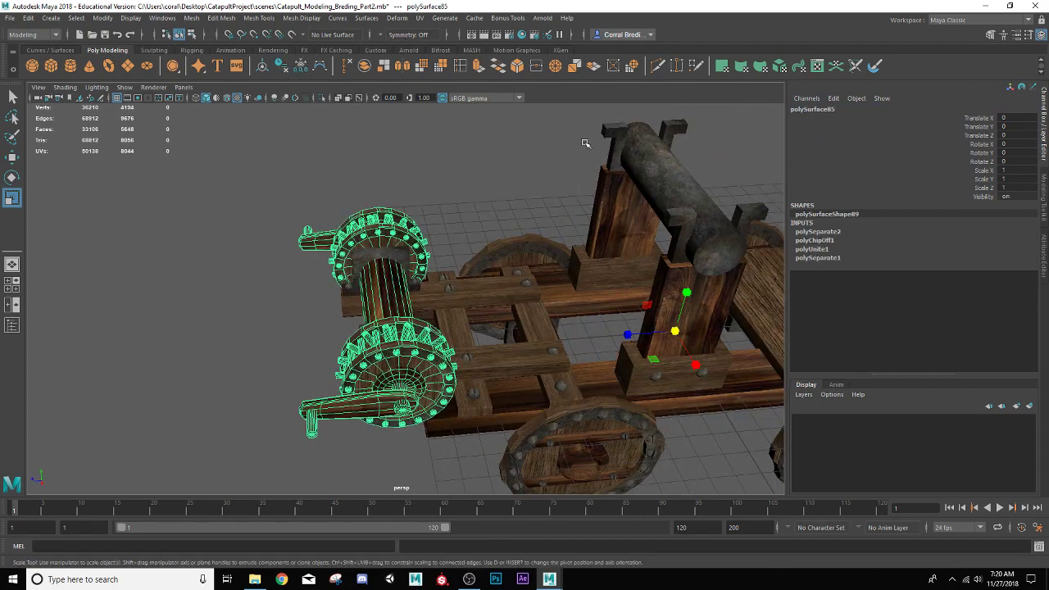
click(281, 67)
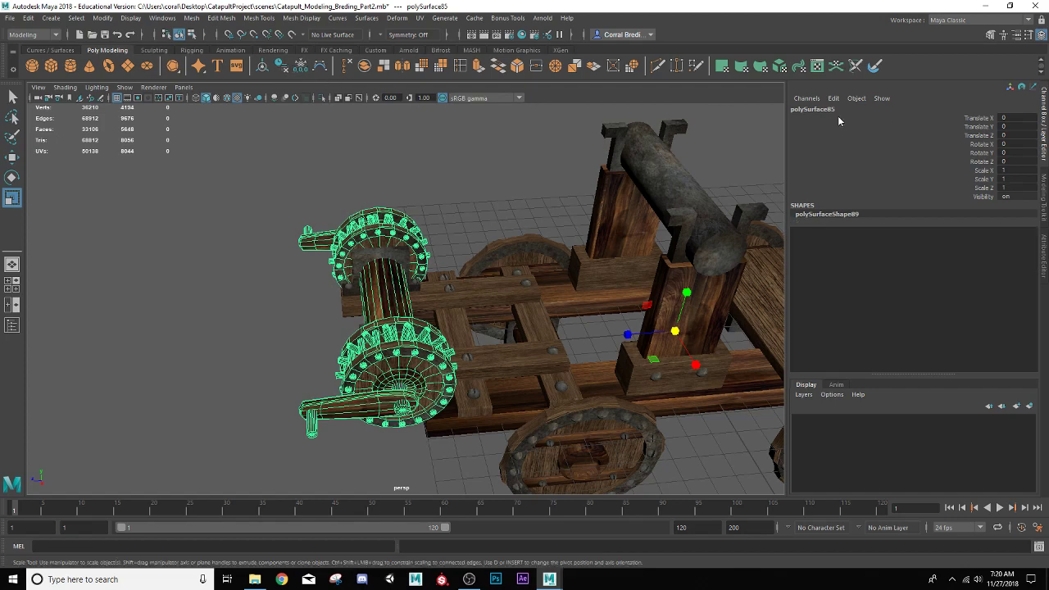
double_click(836, 111)
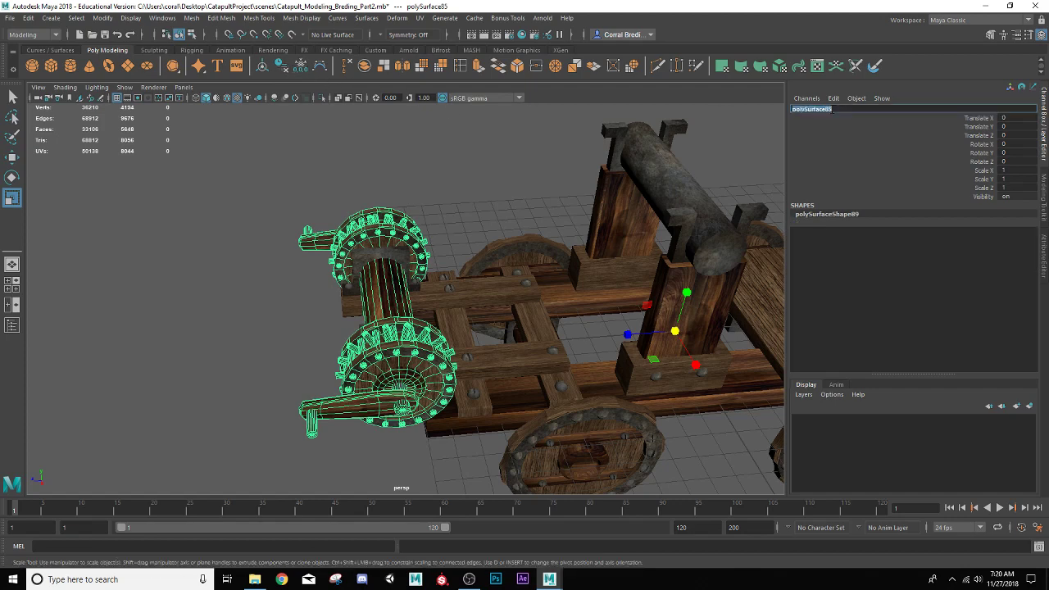
text(Mesh_Winch)
key(Return)
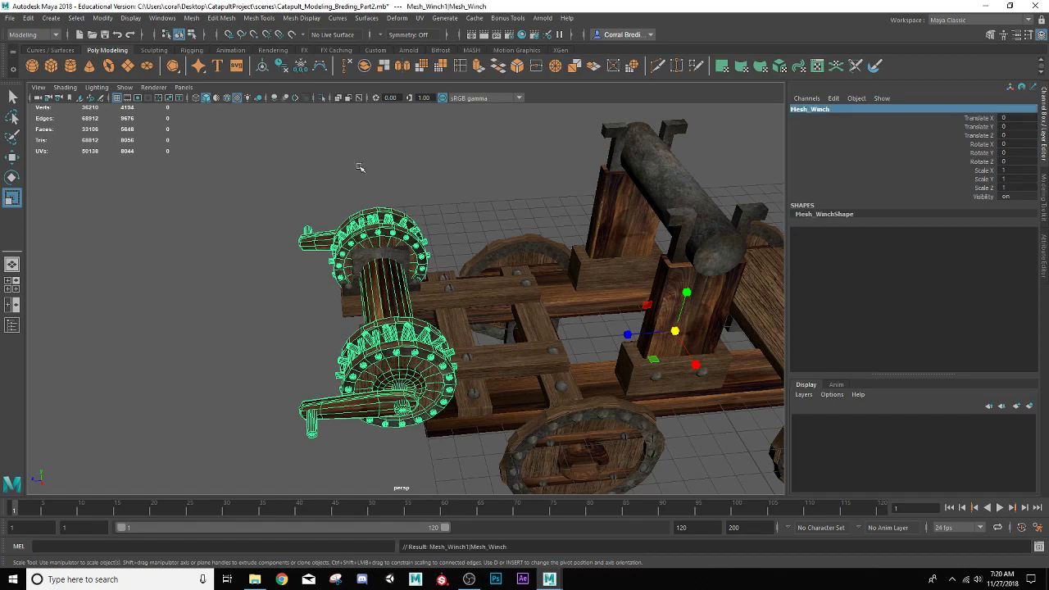
Freeze the transformations of the catapult arm
alt+drag(374, 335, 456, 300)
alt+drag(586, 375, 410, 435)
scroll(409, 430, down, 5)
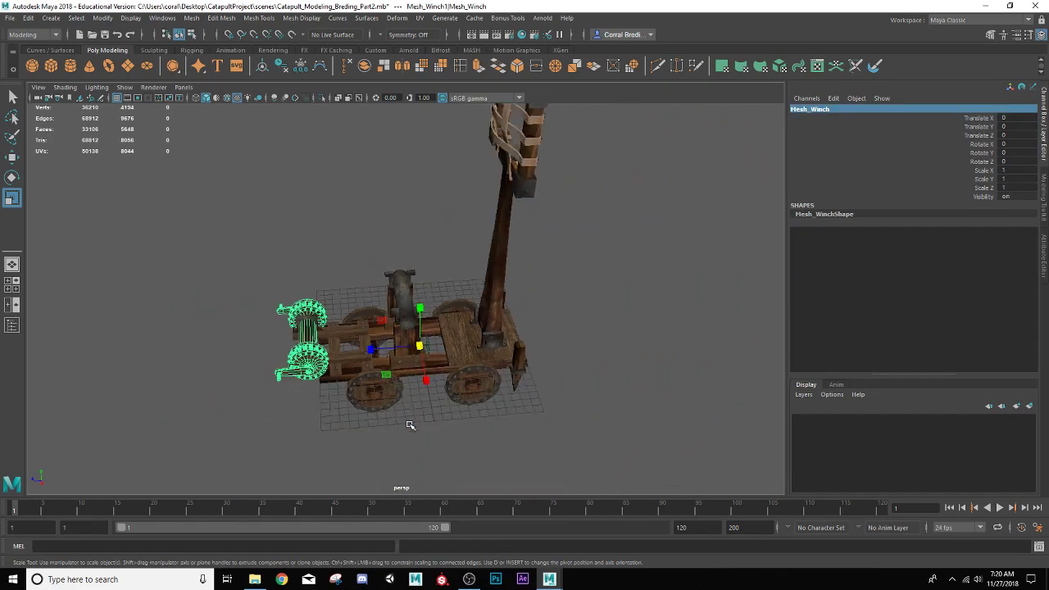
alt+middle_drag(416, 408, 380, 444)
alt+drag(379, 445, 368, 393)
click(486, 221)
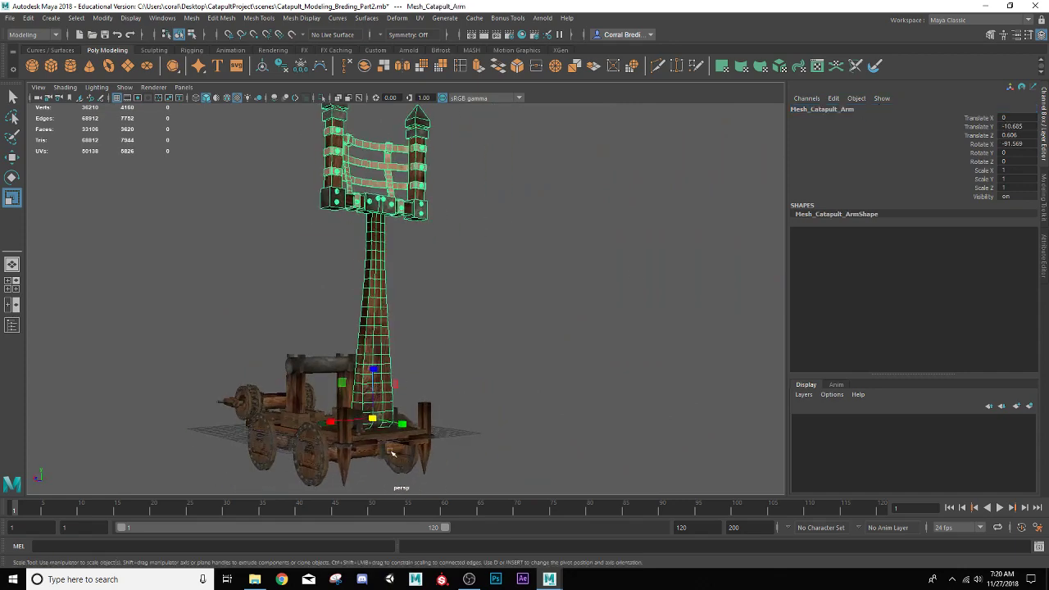
scroll(391, 452, up, 5)
alt+middle_drag(393, 449, 476, 264)
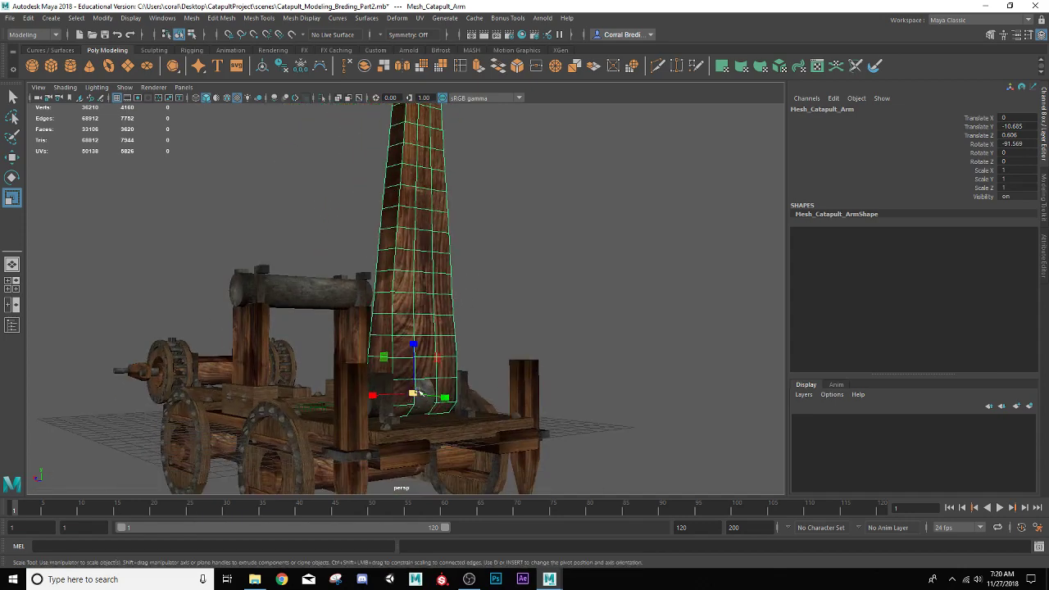
click(302, 66)
Select the whole catapult, but exclude the two left wheels, the winch and the arm from the selection
alt+drag(568, 353, 229, 332)
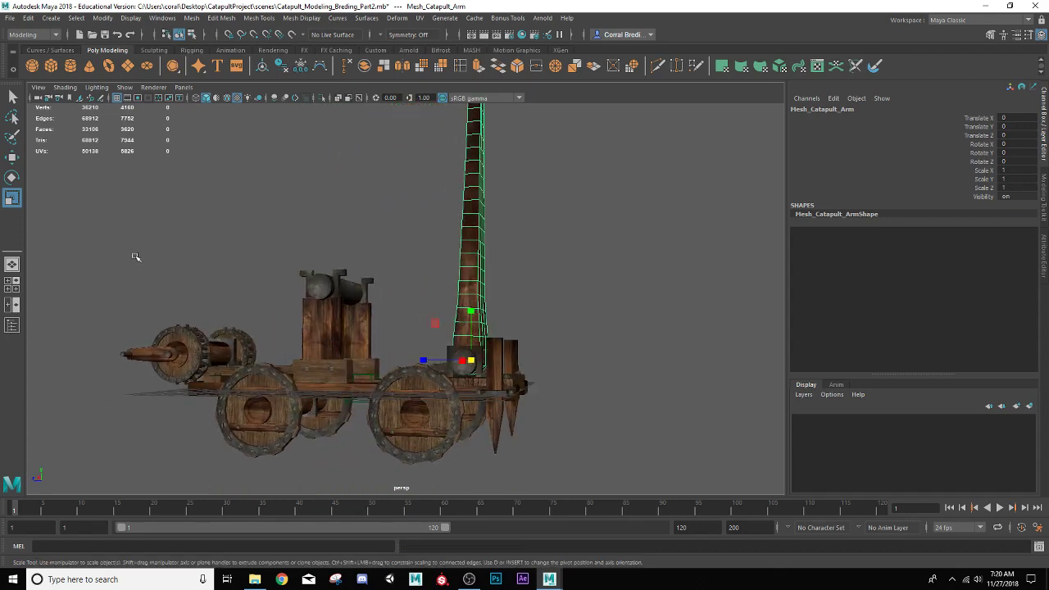
drag(136, 256, 538, 434)
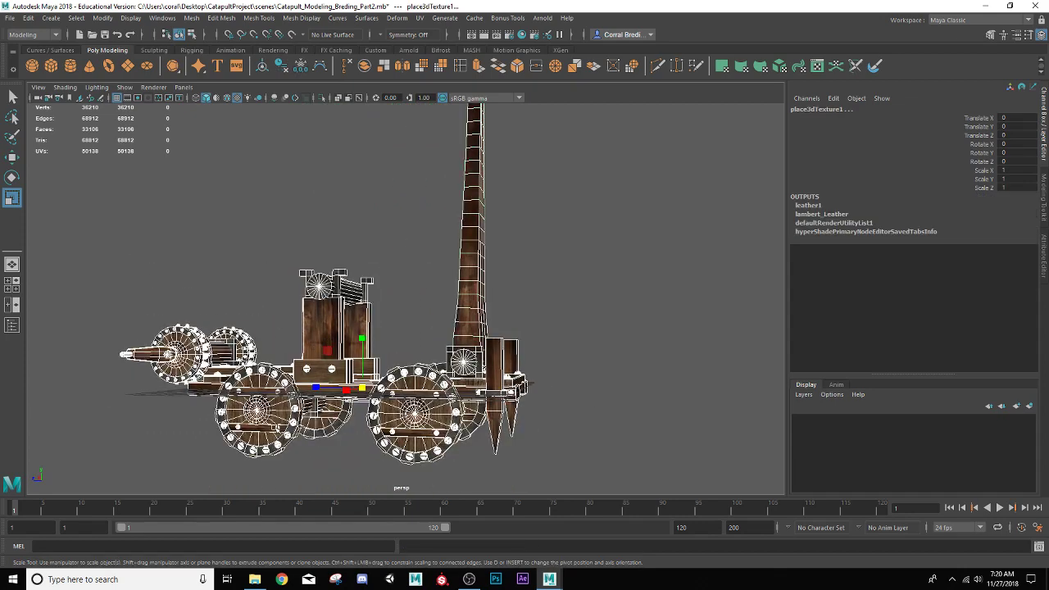
scroll(276, 429, up, 2)
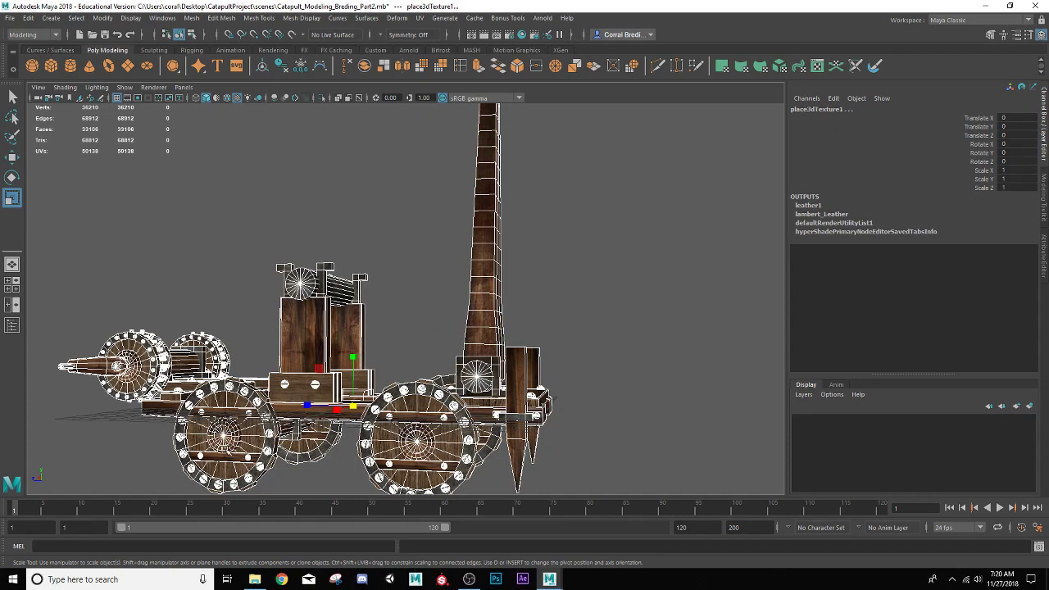
ctrl+click(234, 458)
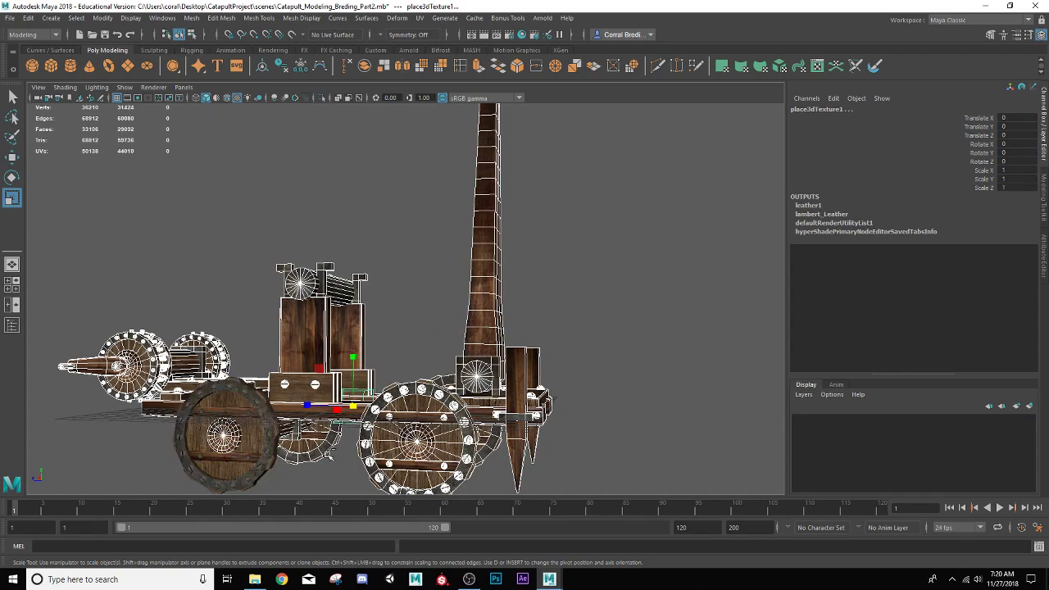
ctrl+click(445, 432)
ctrl+click(156, 357)
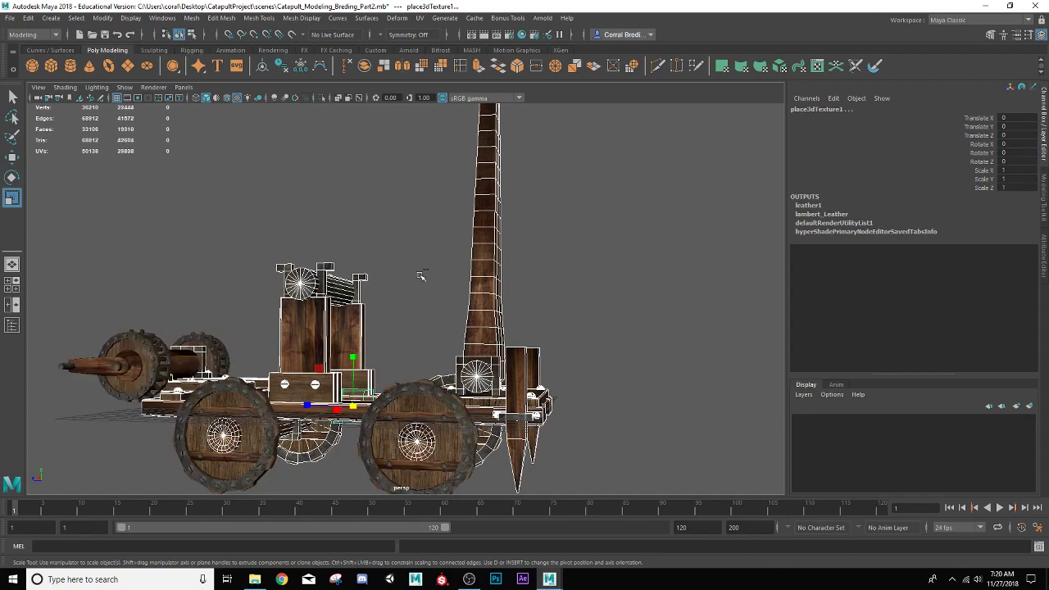
ctrl+click(497, 263)
Remove the two right wheels and both front stakes from the selection, keeping only the frame parts selected
alt+drag(517, 381, 385, 447)
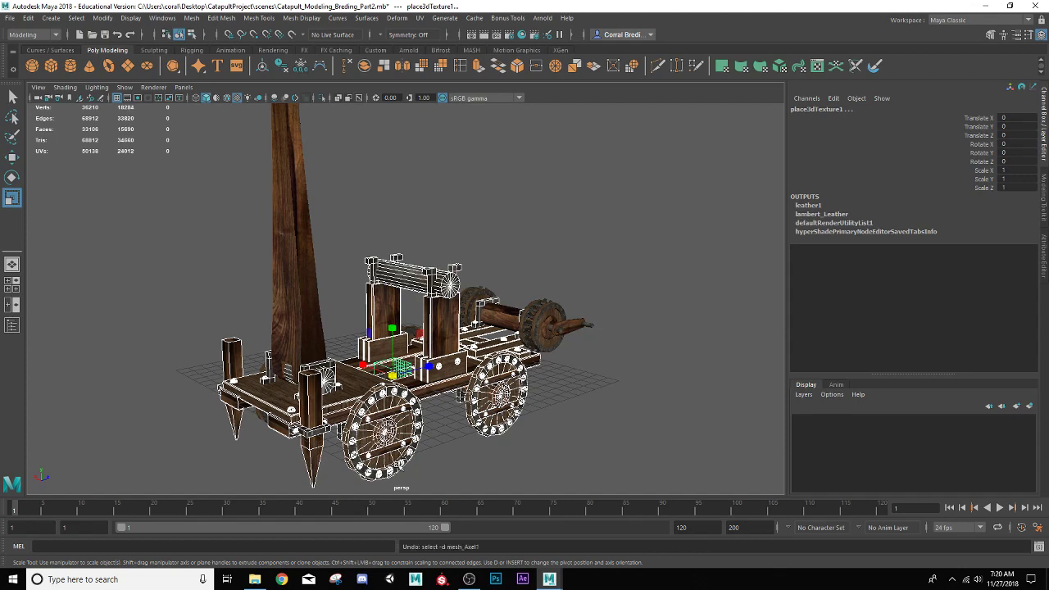
ctrl+click(400, 465)
ctrl+click(498, 422)
alt+drag(497, 447, 531, 432)
scroll(411, 436, up, 2)
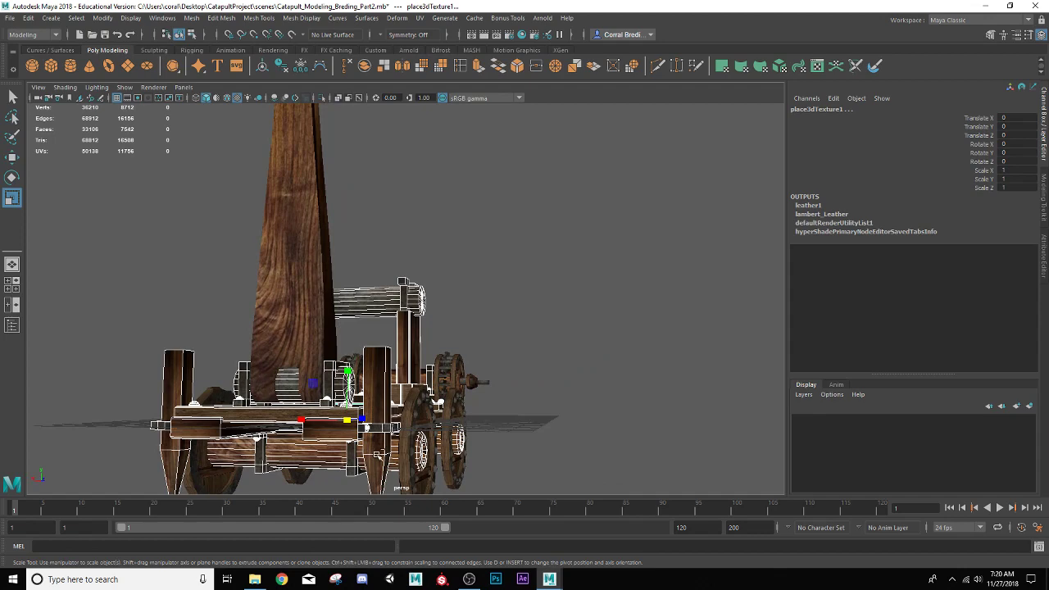
ctrl+click(377, 454)
ctrl+click(170, 447)
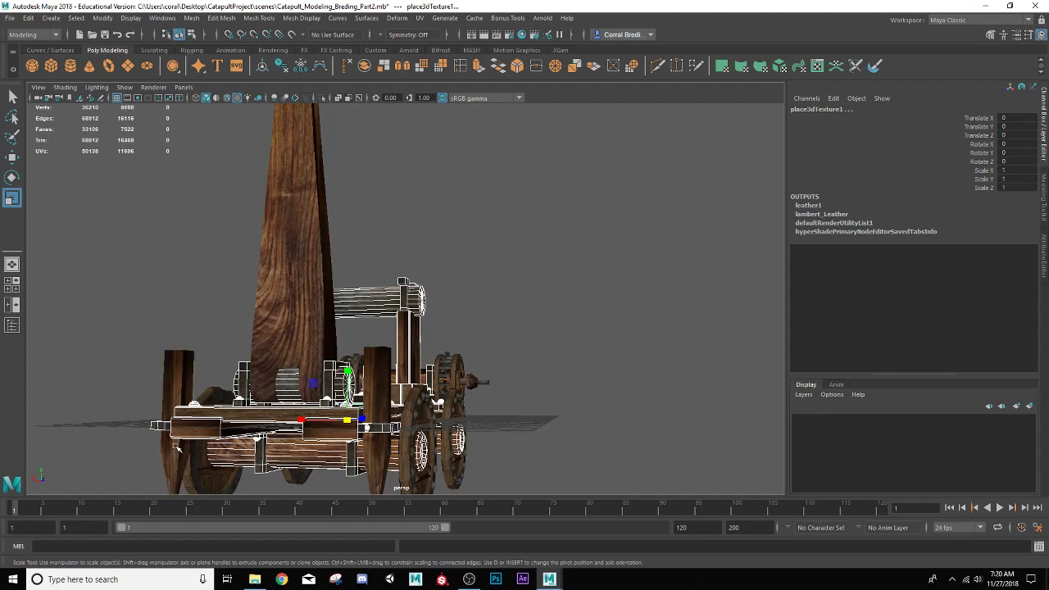
Combine the selected frame parts into one mesh and delete its construction history
alt+drag(189, 435, 313, 293)
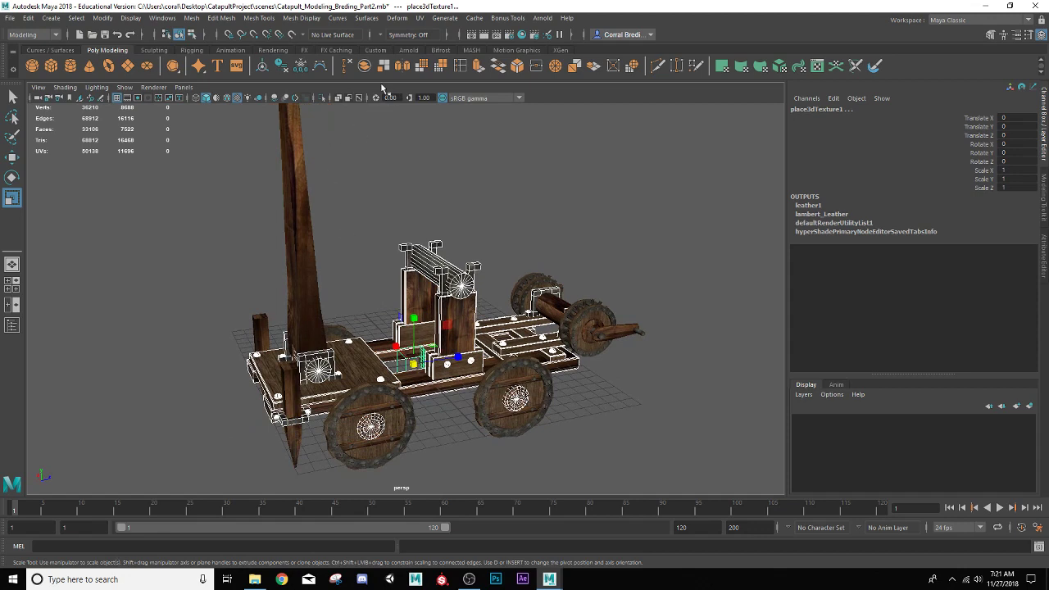
click(365, 65)
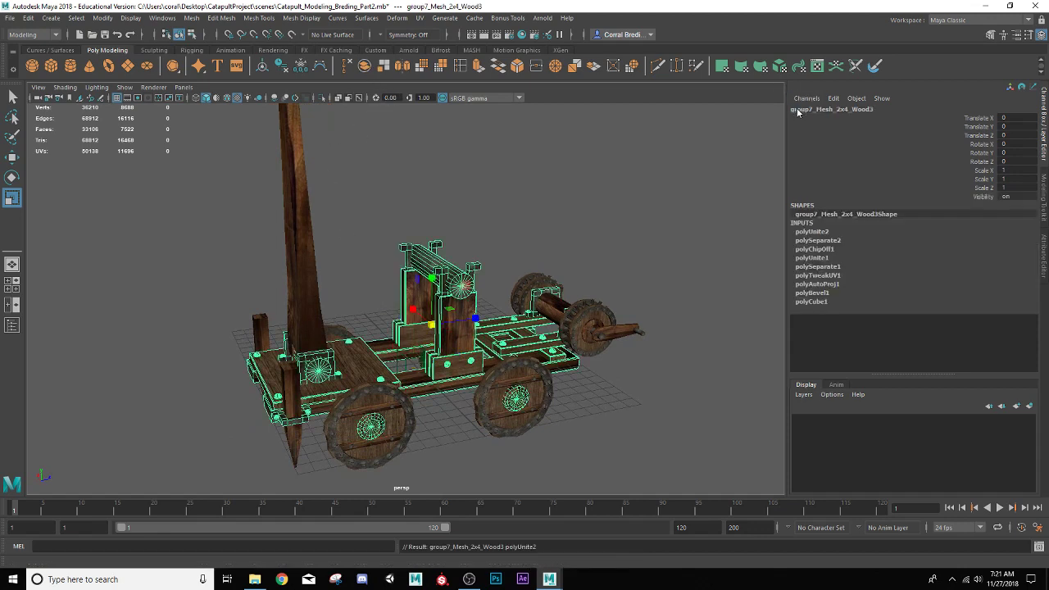
click(281, 69)
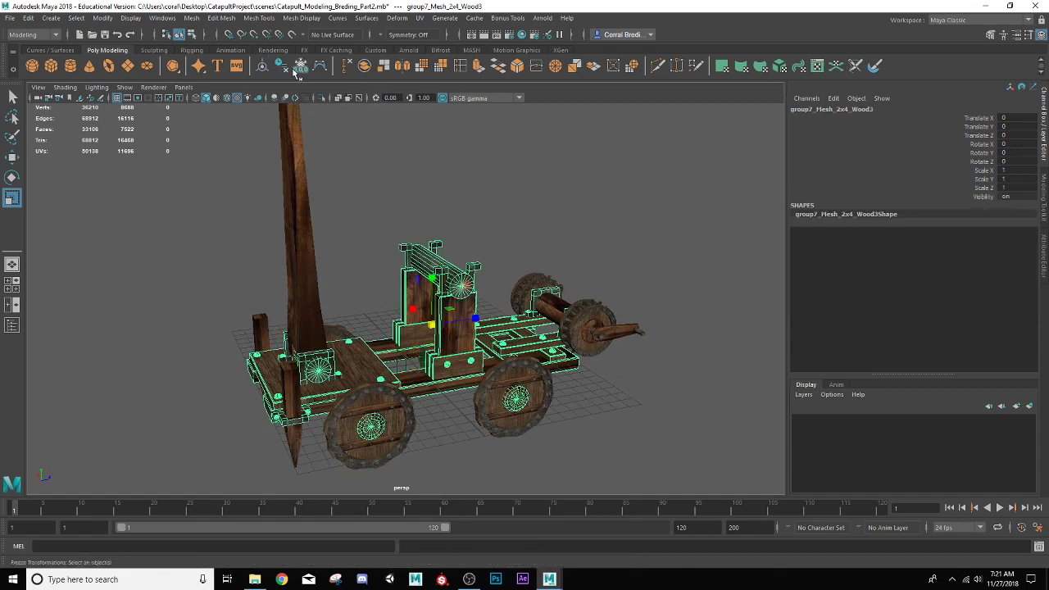
Rename the combined frame mesh Mesh_Catapult_Base
click(816, 111)
key(BackSpace)
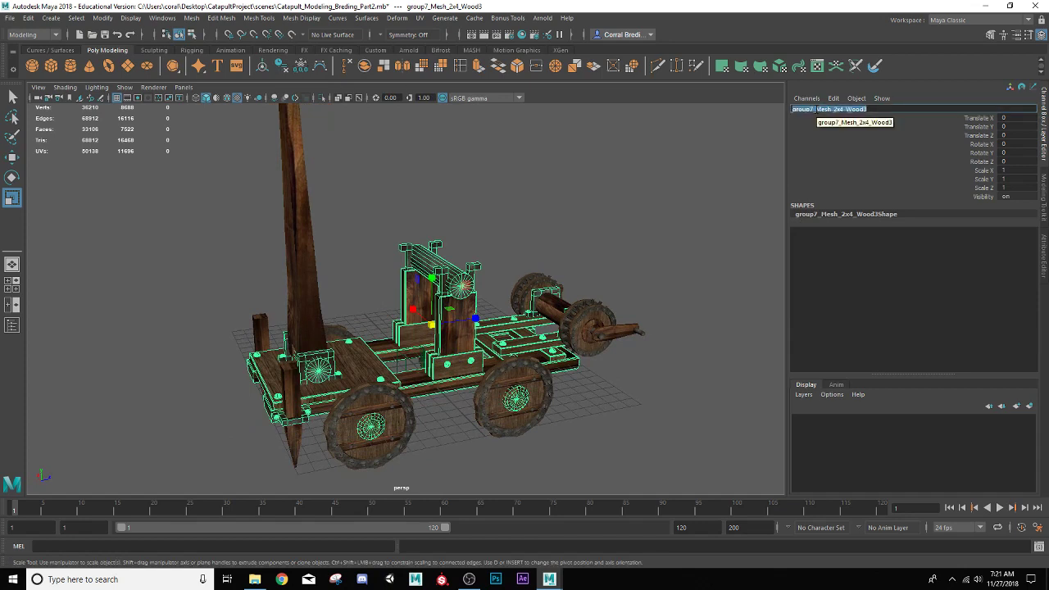
text(d)
text(ase)
key(Return)
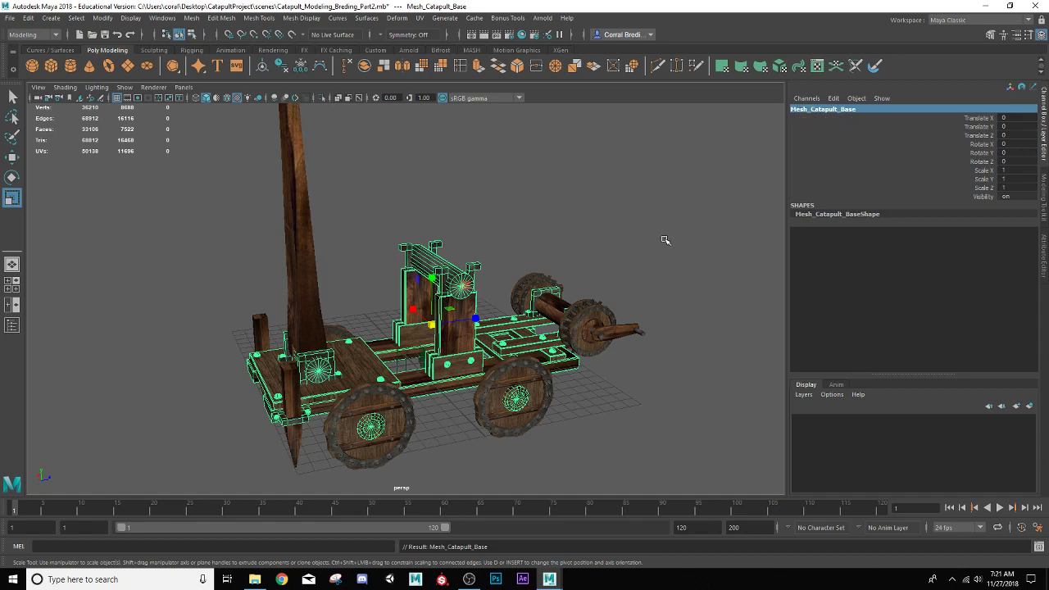
Freeze the transformations of both wooden stakes at the front of the base
mouse_move(400, 383)
alt+mouse_down()
mouse_move(385, 373)
mouse_move(398, 363)
alt+mouse_up()
click(287, 406)
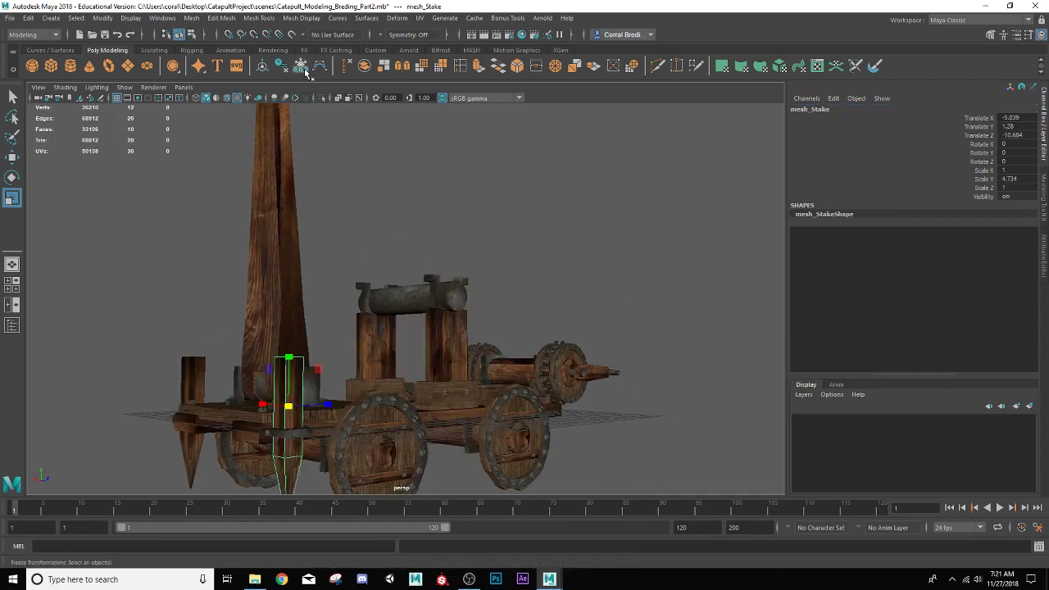
click(195, 361)
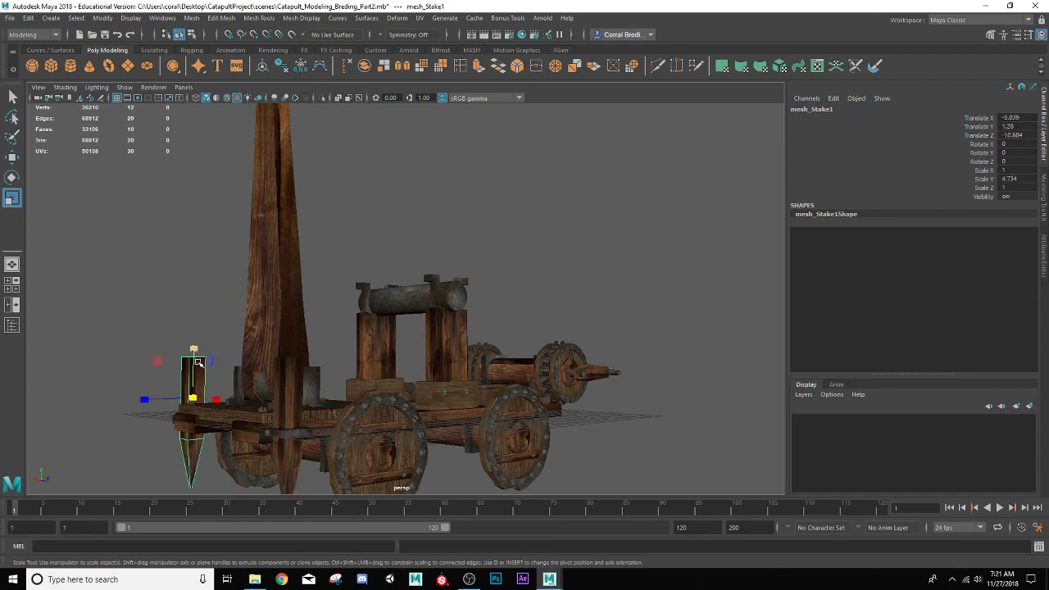
click(301, 66)
Rename the stake beside the front-right wheel mesh_Stake_R
click(284, 364)
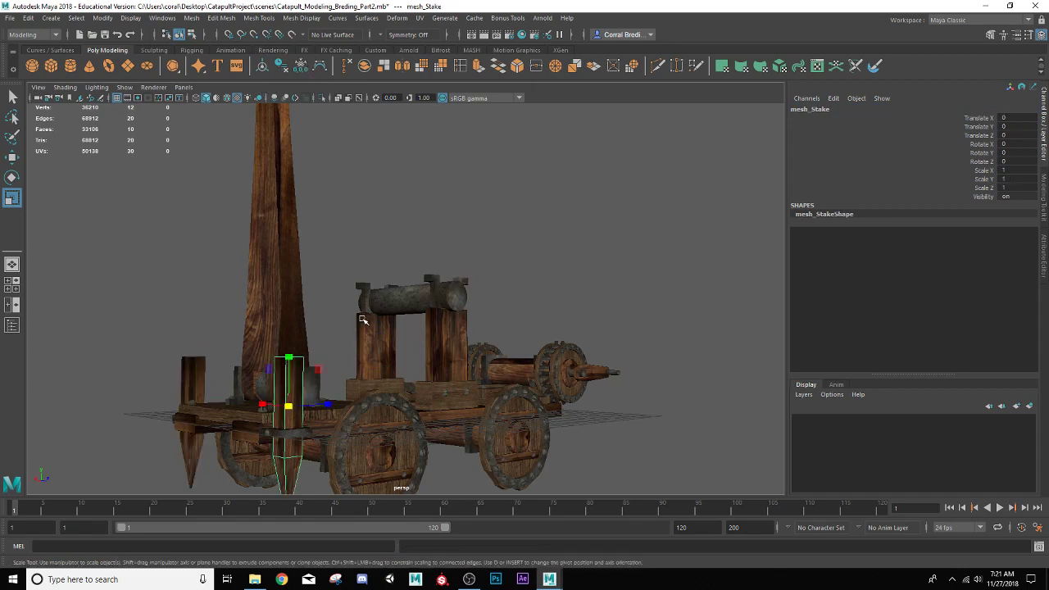
click(835, 112)
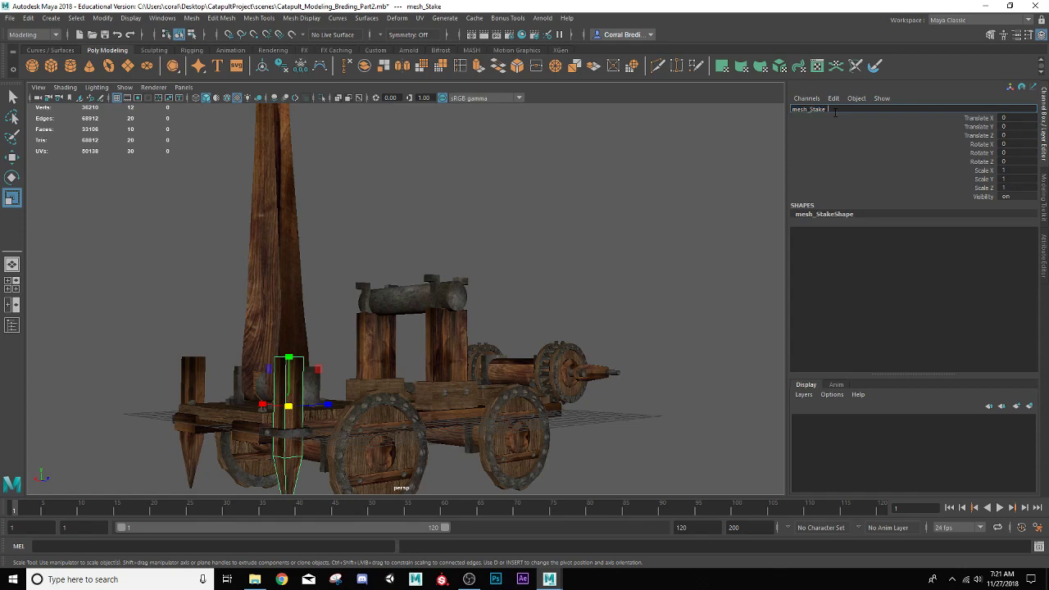
text(_R)
key(Return)
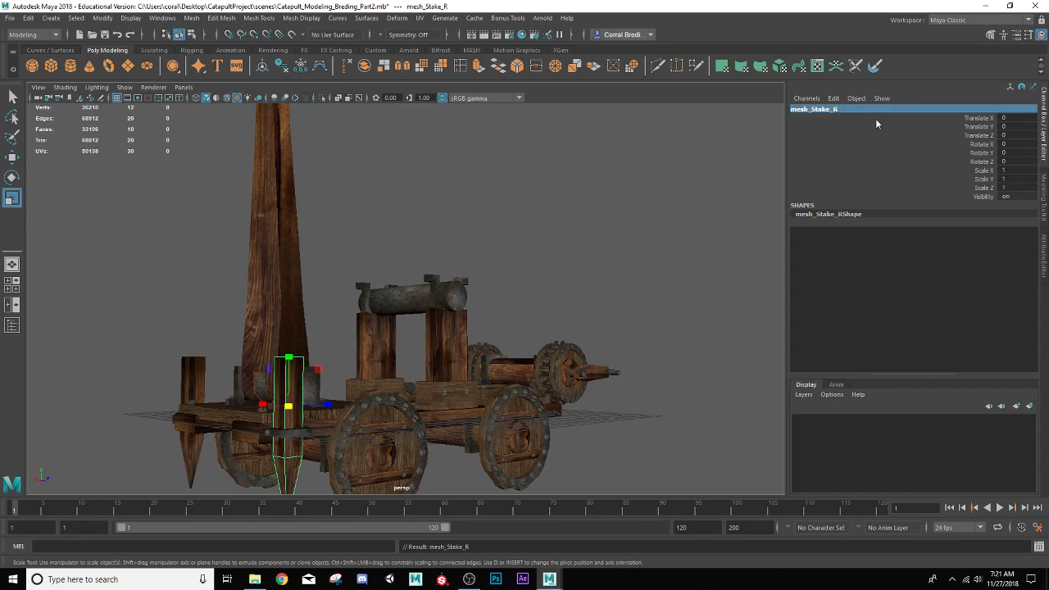
Rename the stake on the opposite side of the base mesh_Stake__L
click(420, 455)
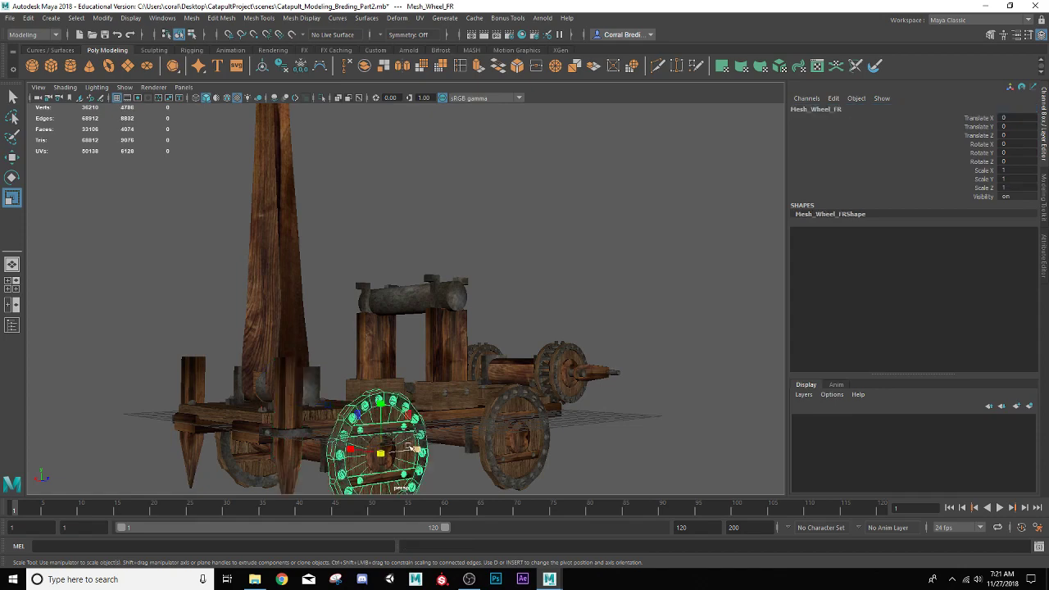
click(194, 366)
double_click(831, 110)
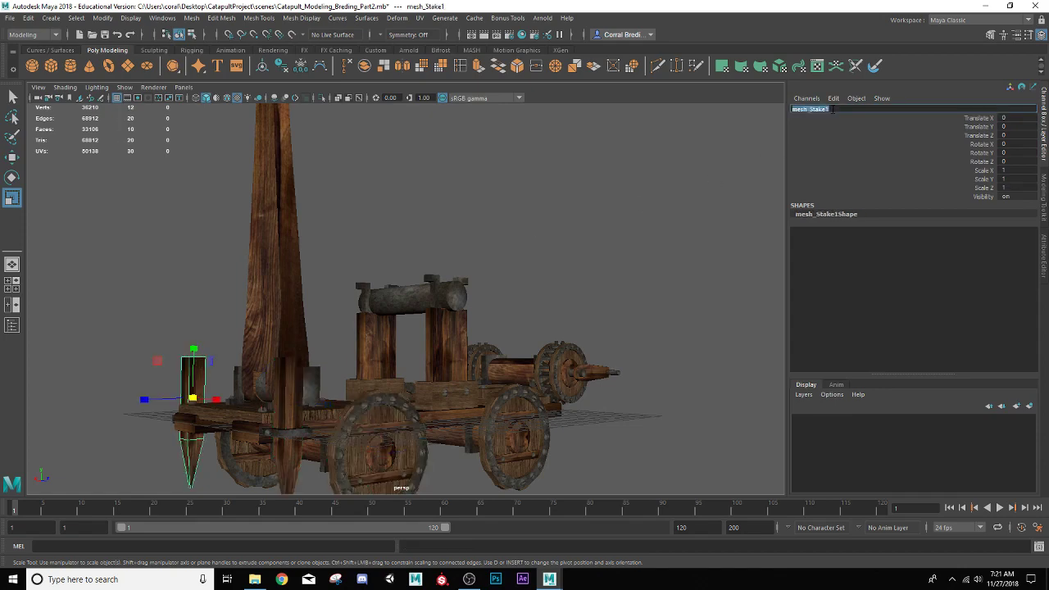
click(832, 108)
text(_)
key(Return)
double_click(848, 108)
click(848, 108)
text(_L)
key(Return)
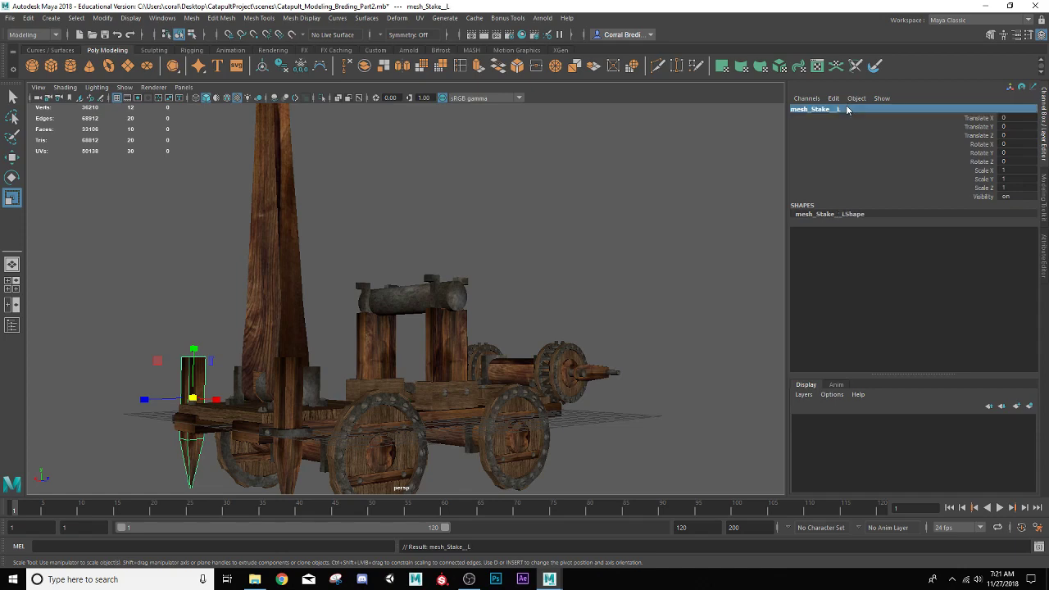
Clear the selection and show the Outliner beside the perspective view
scroll(546, 296, down, 5)
click(544, 295)
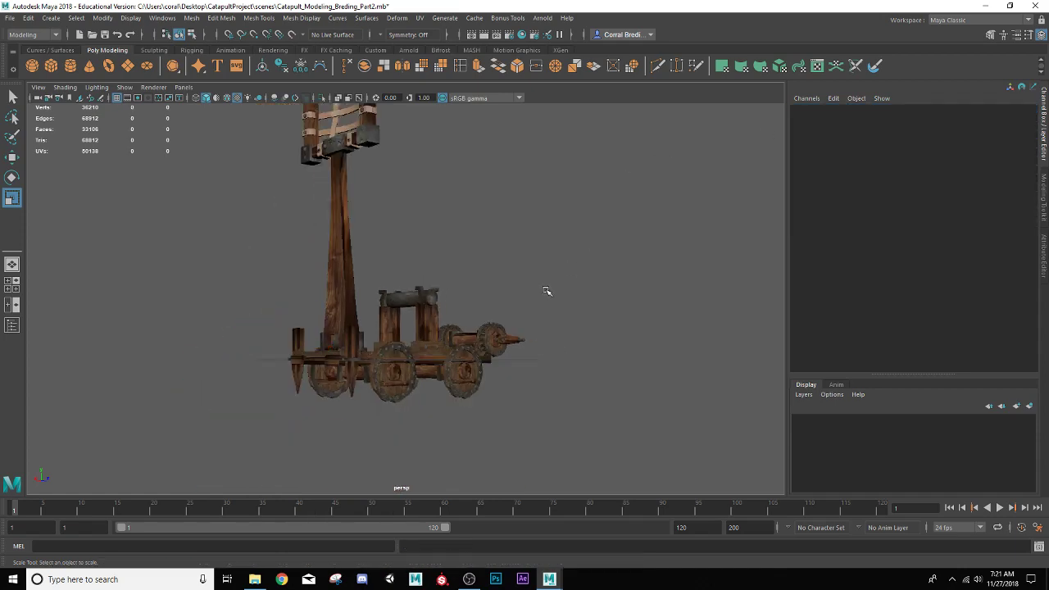
alt+drag(544, 295, 212, 309)
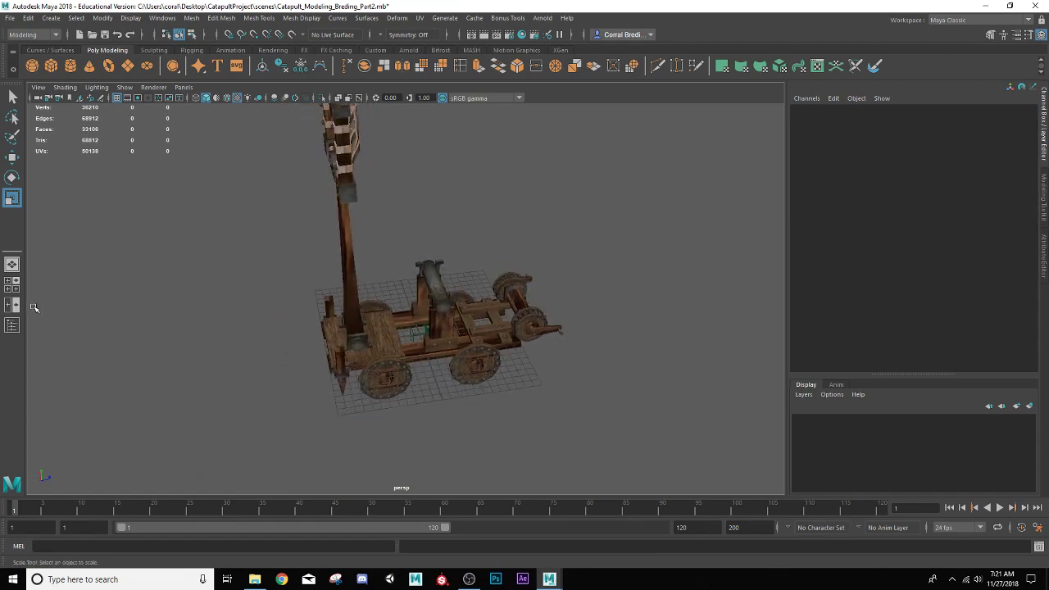
click(11, 326)
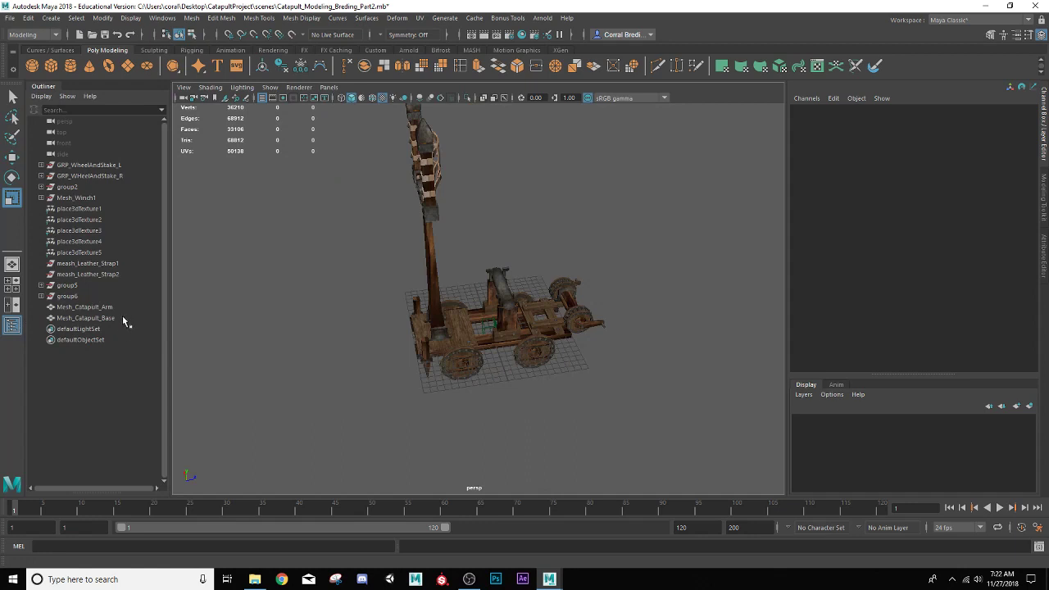
Move mesh_Stake_R, Mesh_Wheel_RR and Mesh_Wheel_FR out of the right-hand wheel and stake group to the scene's top level
click(461, 363)
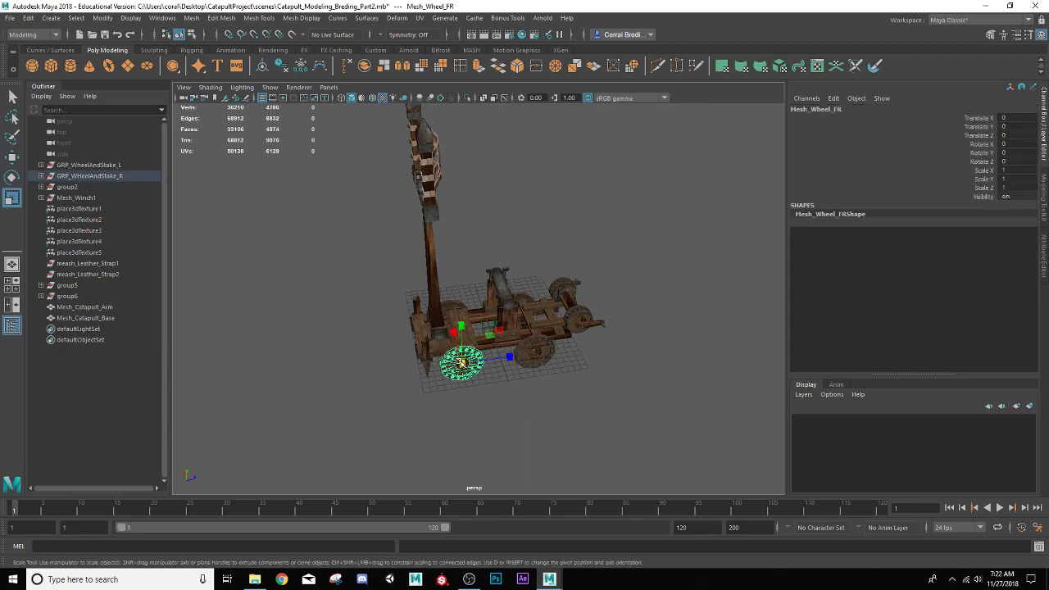
click(41, 175)
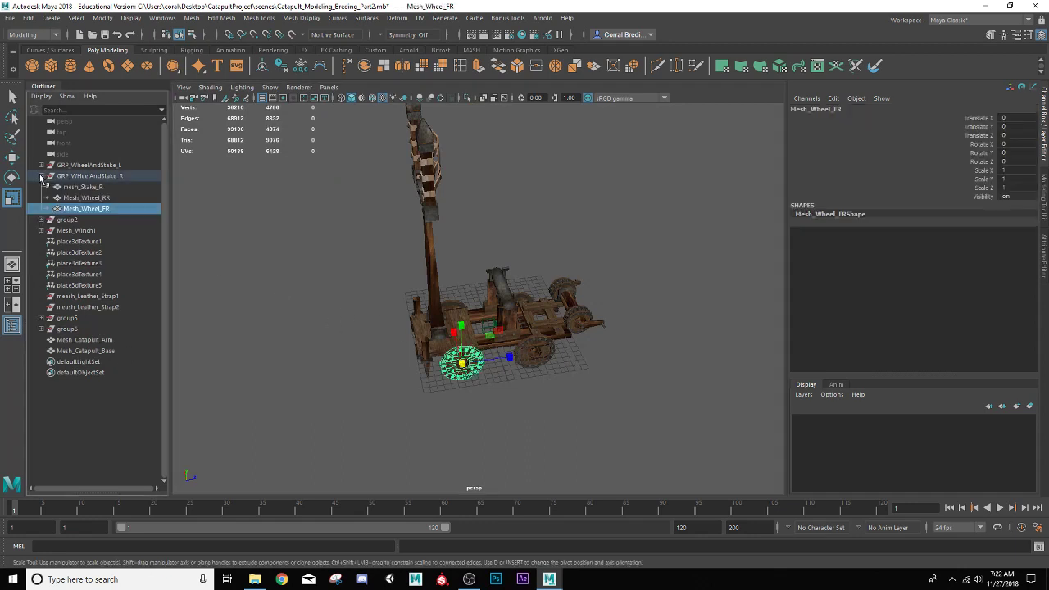
shift+click(82, 187)
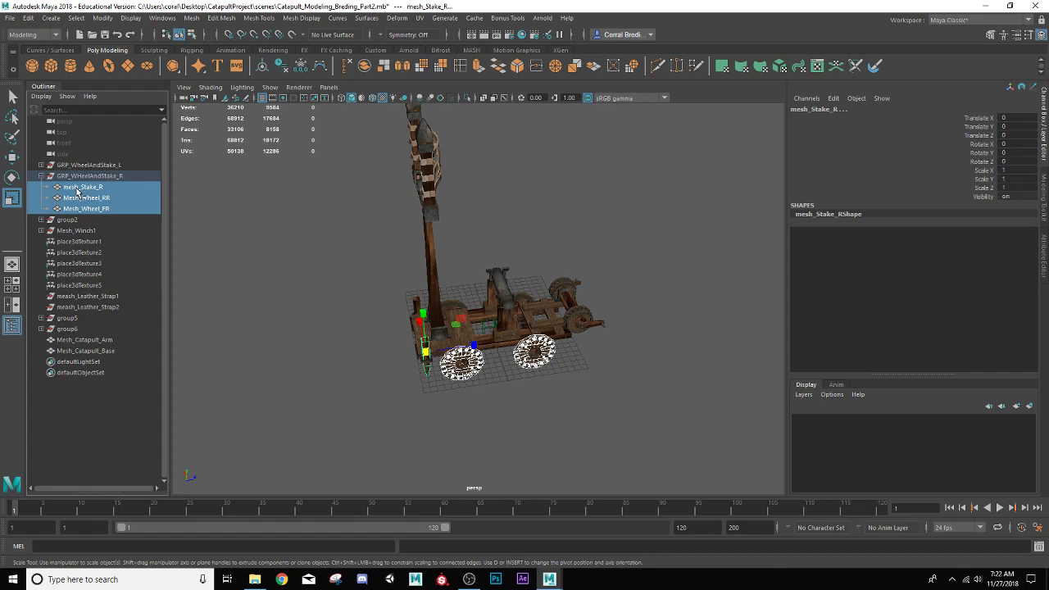
drag(77, 188, 85, 213)
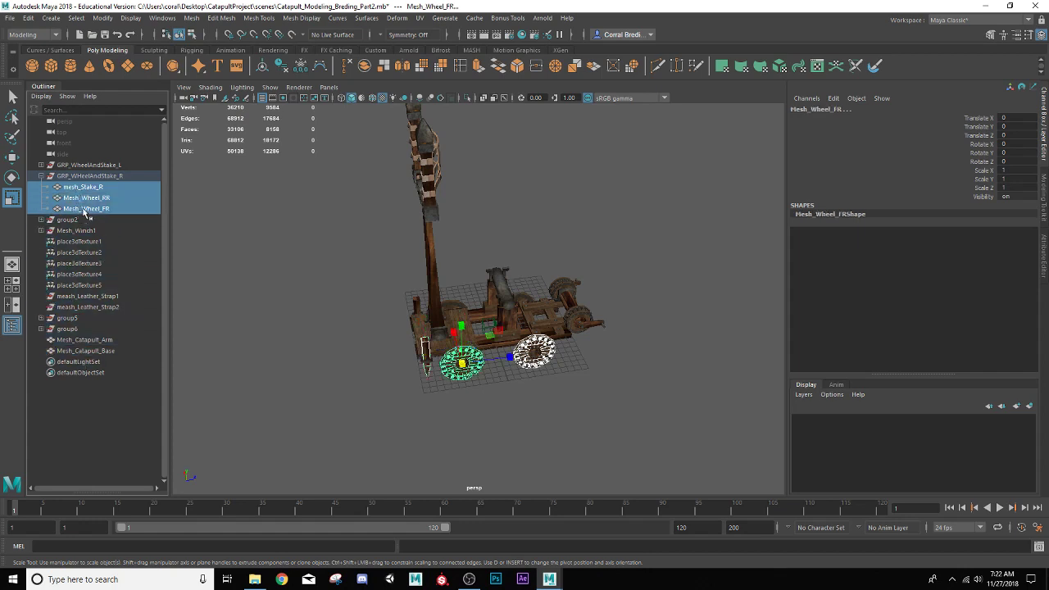
middle_drag(86, 213, 60, 300)
middle_drag(57, 427, 59, 425)
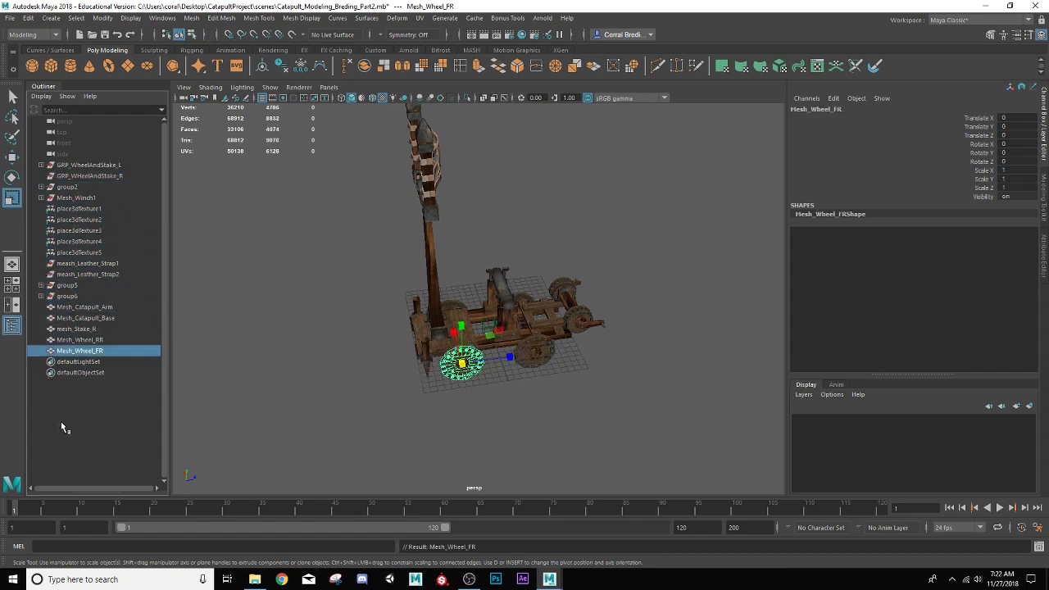
Check which parts of the catapult the stake, base and arm entries in the Outliner belong to
scroll(497, 390, up, 5)
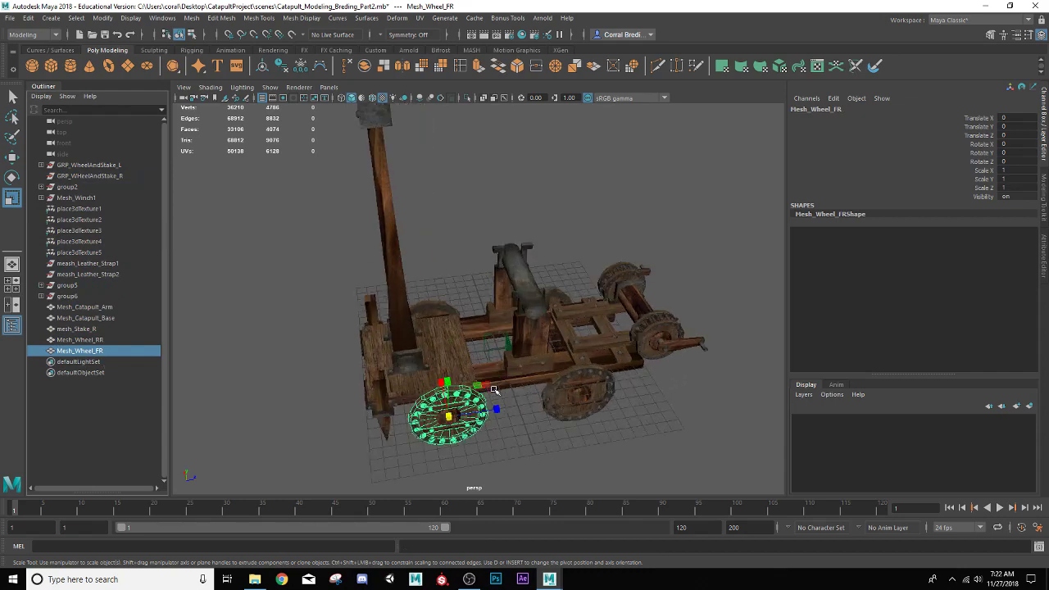
alt+drag(529, 425, 447, 399)
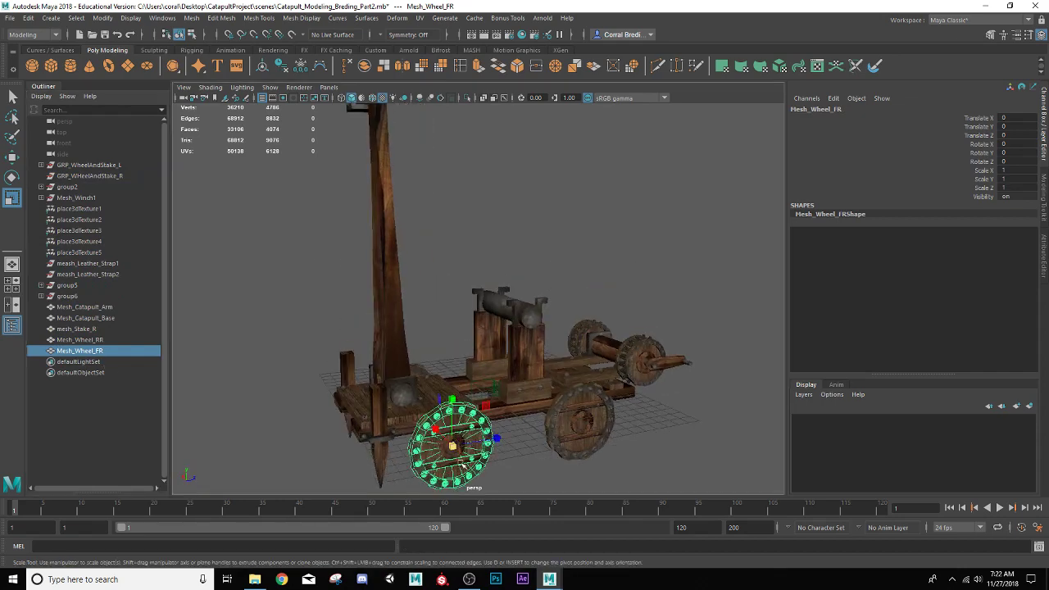
click(75, 328)
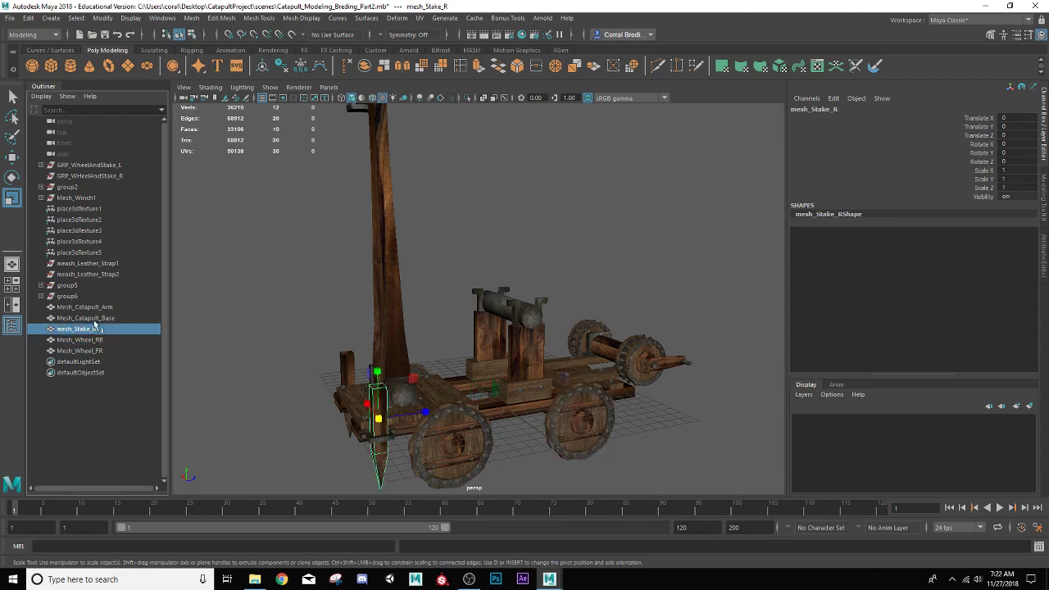
click(95, 318)
click(92, 307)
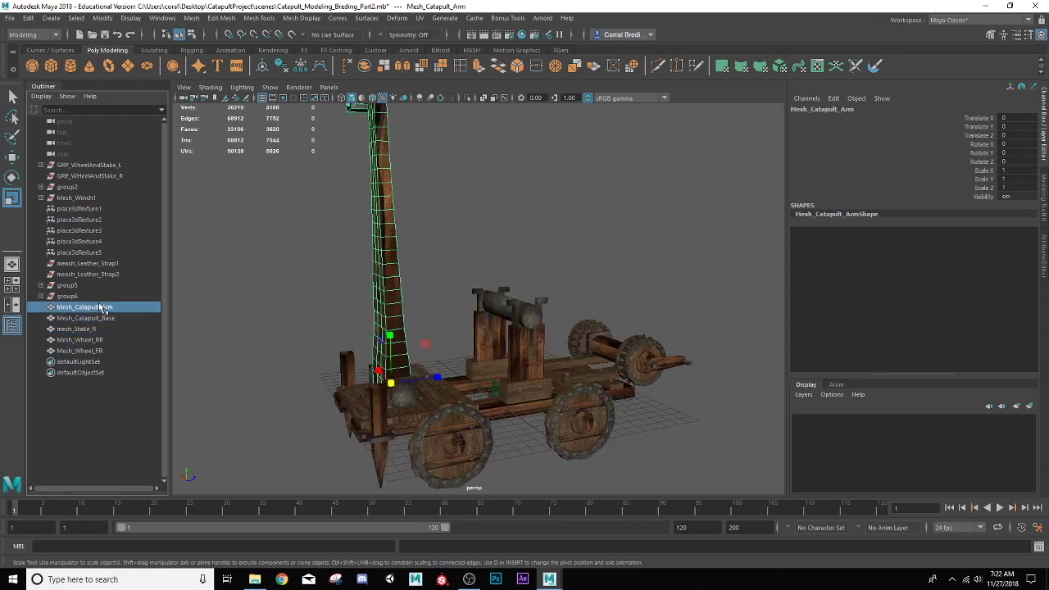
Inspect the contents of group5 and group6, and delete both leftover groups with their nested leather strap nodes
click(81, 297)
alt+drag(262, 304, 492, 316)
click(41, 296)
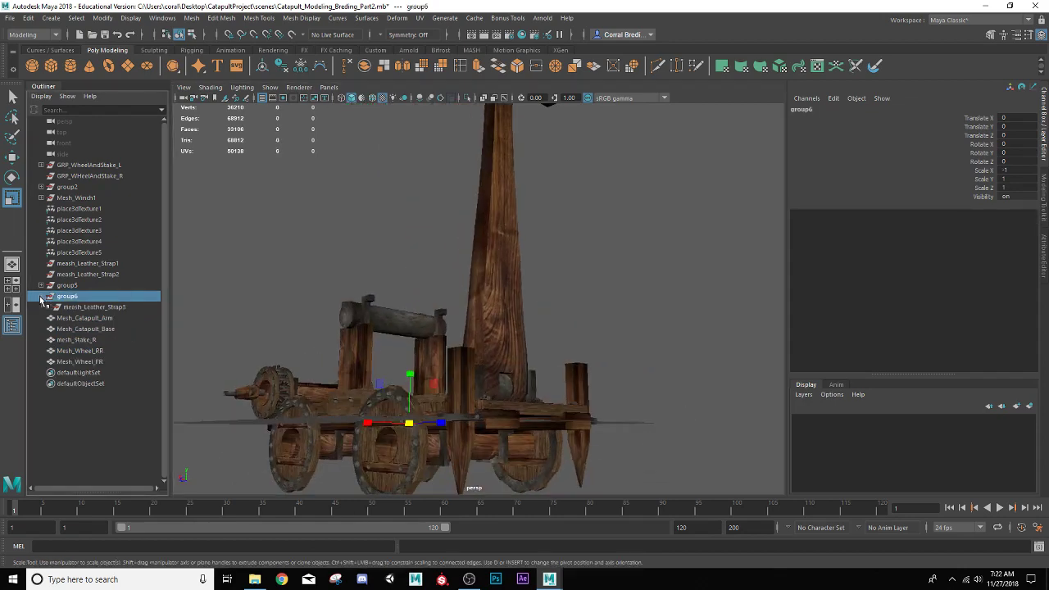
click(41, 285)
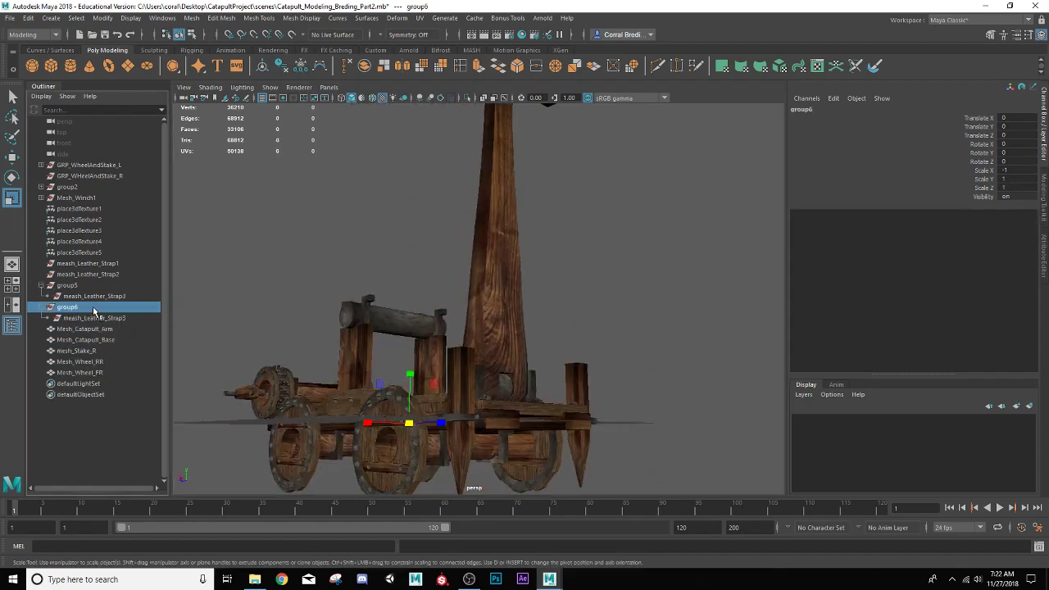
key(f)
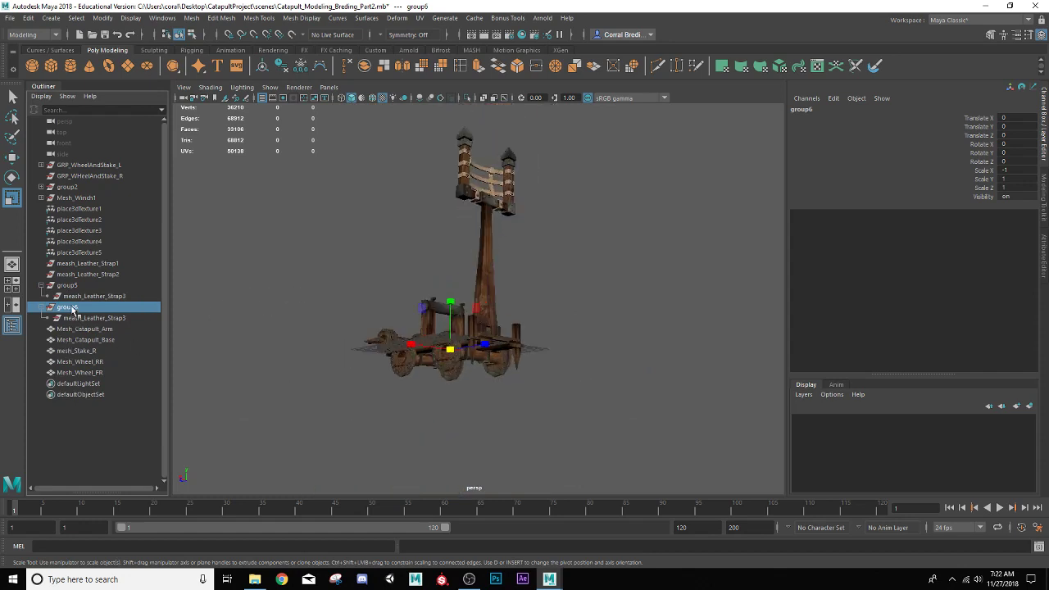
click(490, 264)
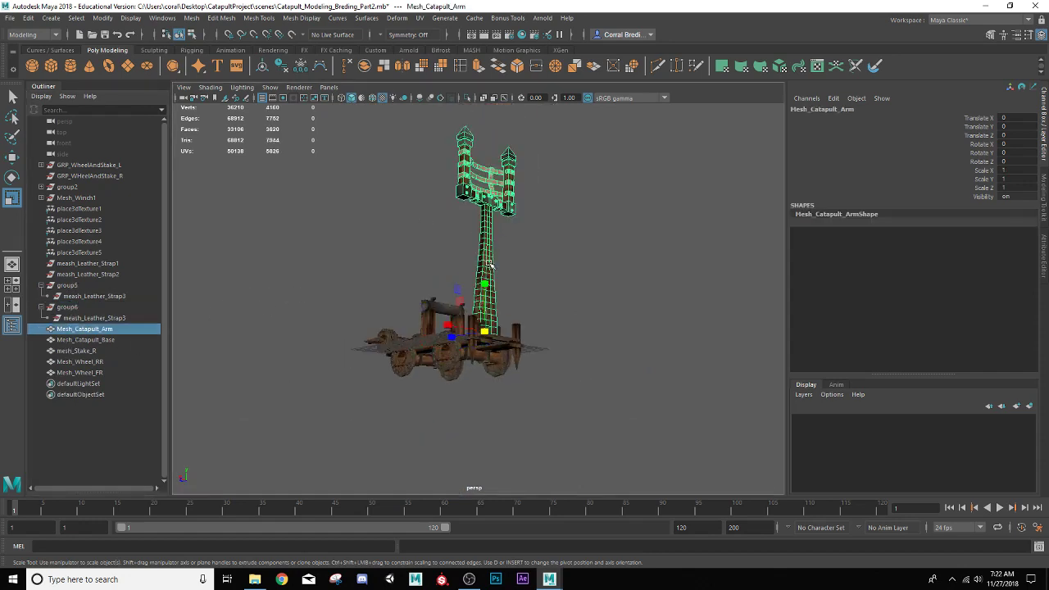
click(82, 308)
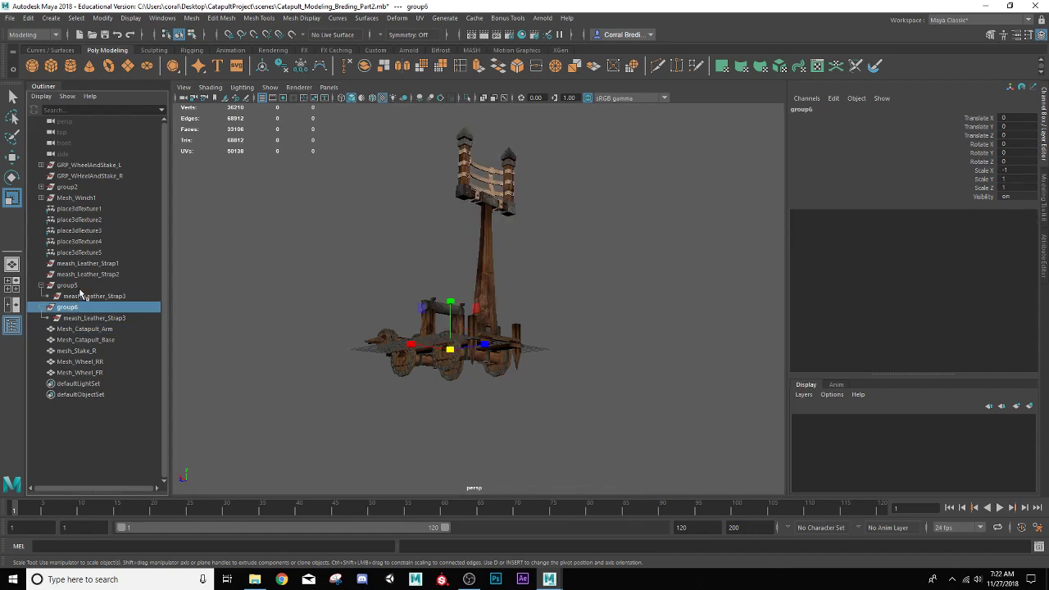
click(80, 287)
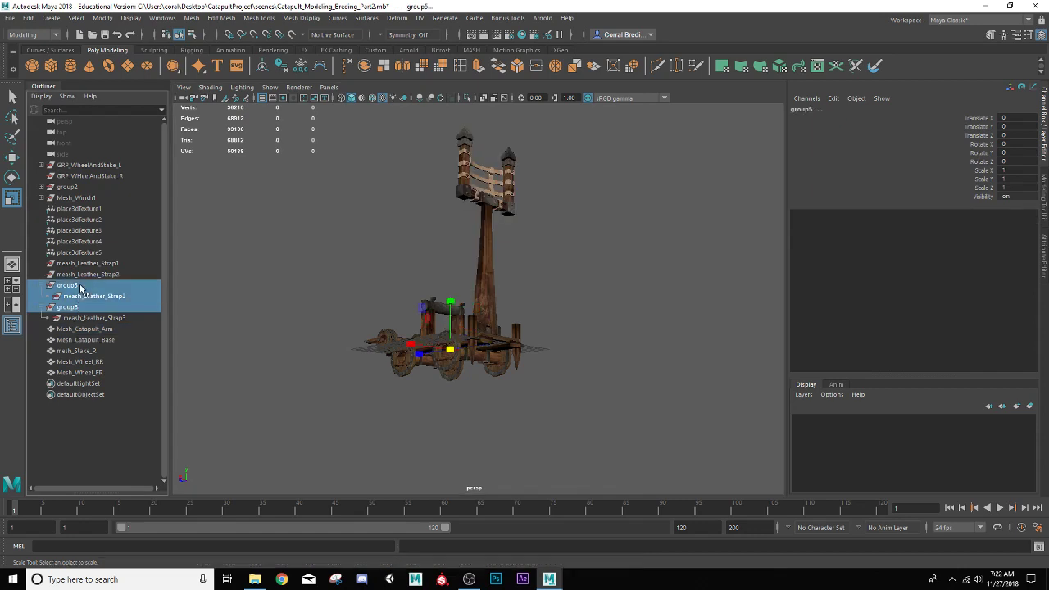
key(Delete)
Delete the empty leather strap groups meash_Leather_Strap1 and meash_Leather_Strap2
alt+drag(371, 318, 190, 302)
scroll(195, 300, up, 3)
click(95, 274)
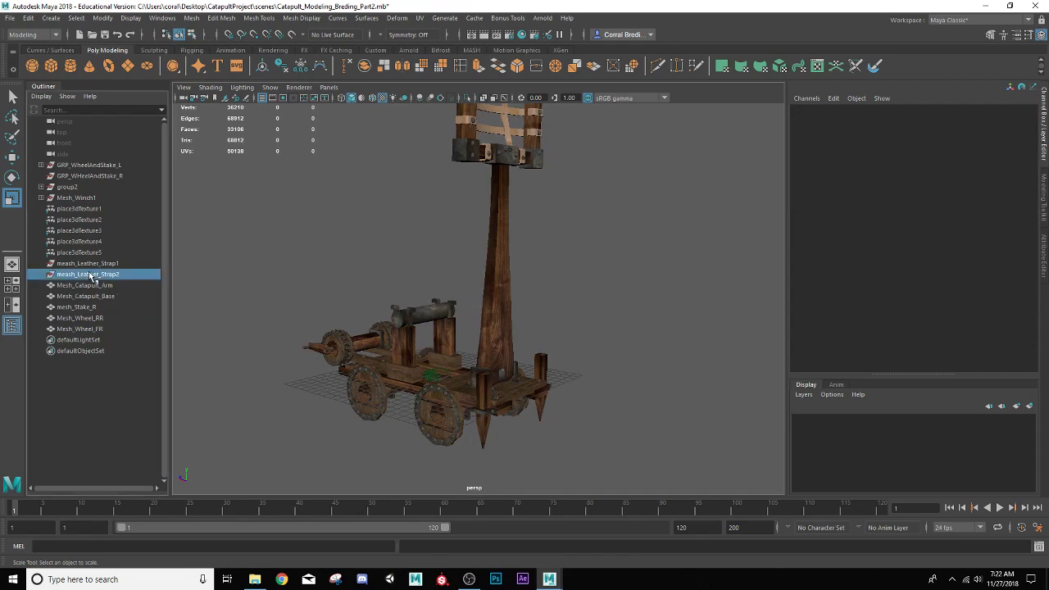
shift+click(94, 263)
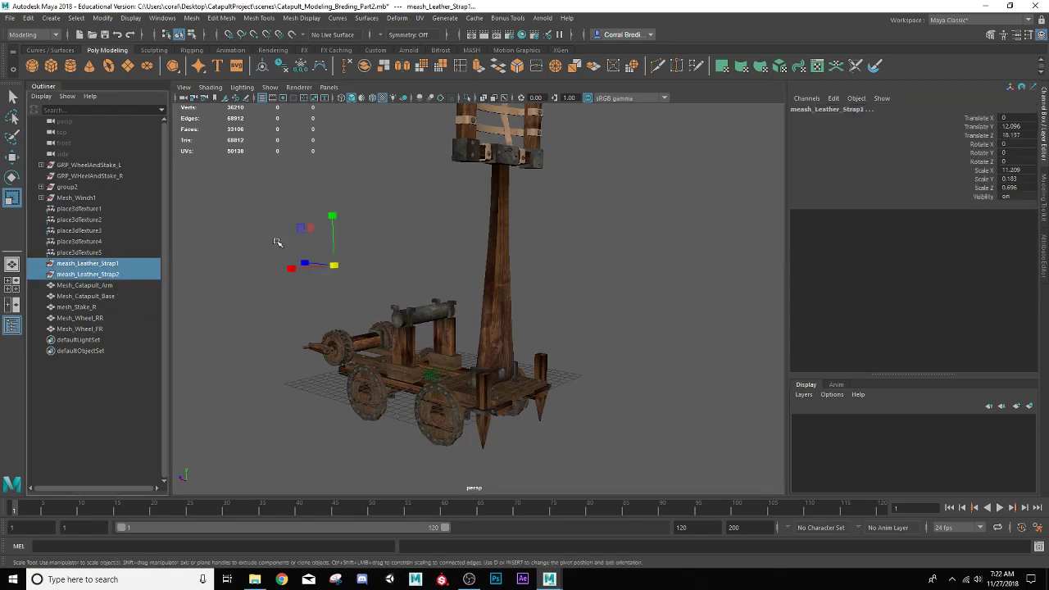
key(Delete)
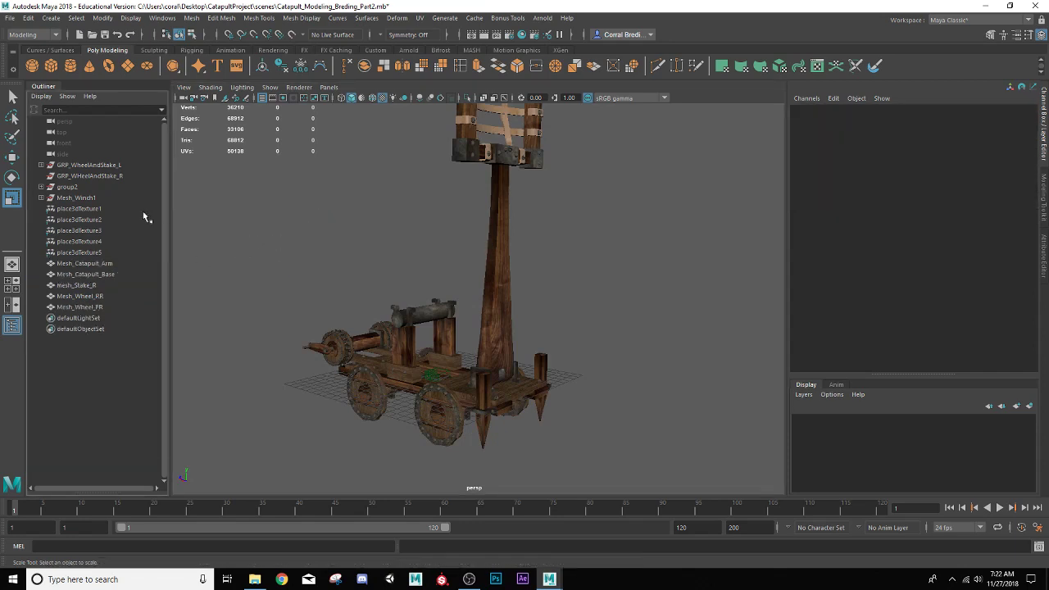
Move the Mesh_Winch mesh out of the Mesh_Winch1 group to the scene's top level
click(41, 197)
click(41, 187)
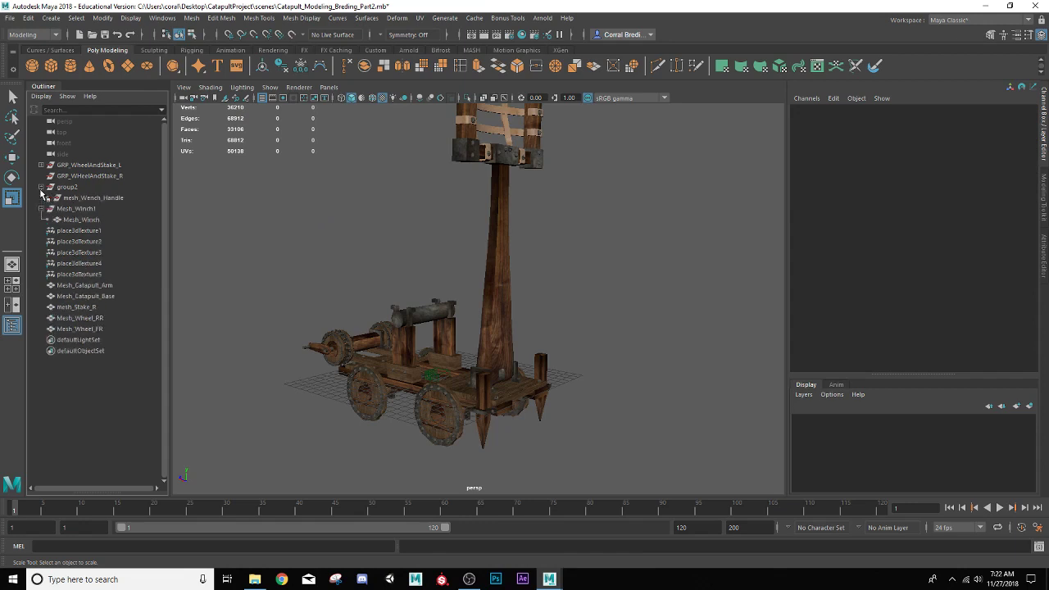
click(77, 219)
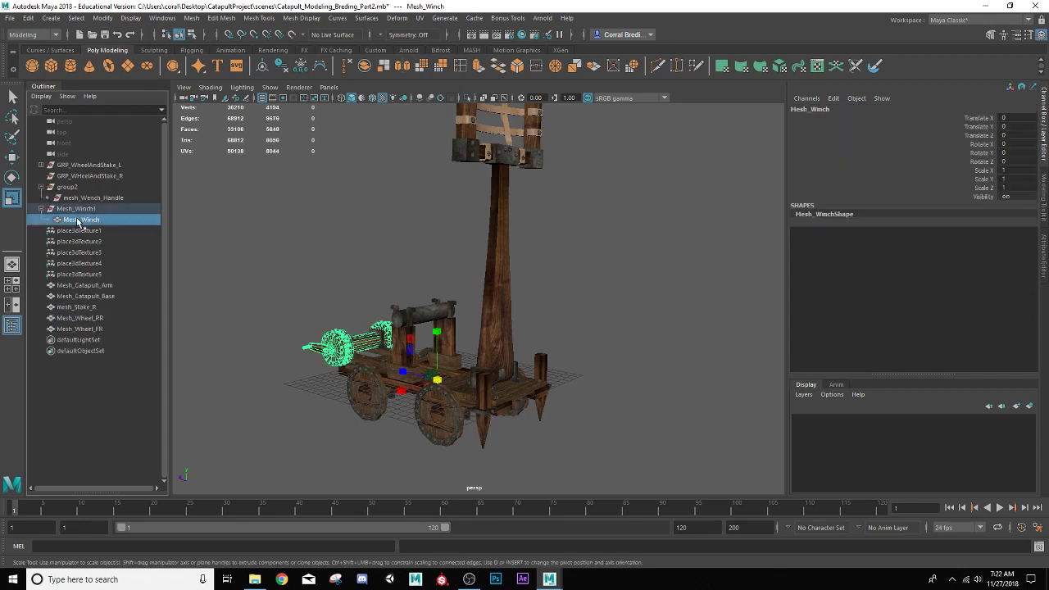
drag(77, 219, 76, 238)
drag(72, 403, 74, 400)
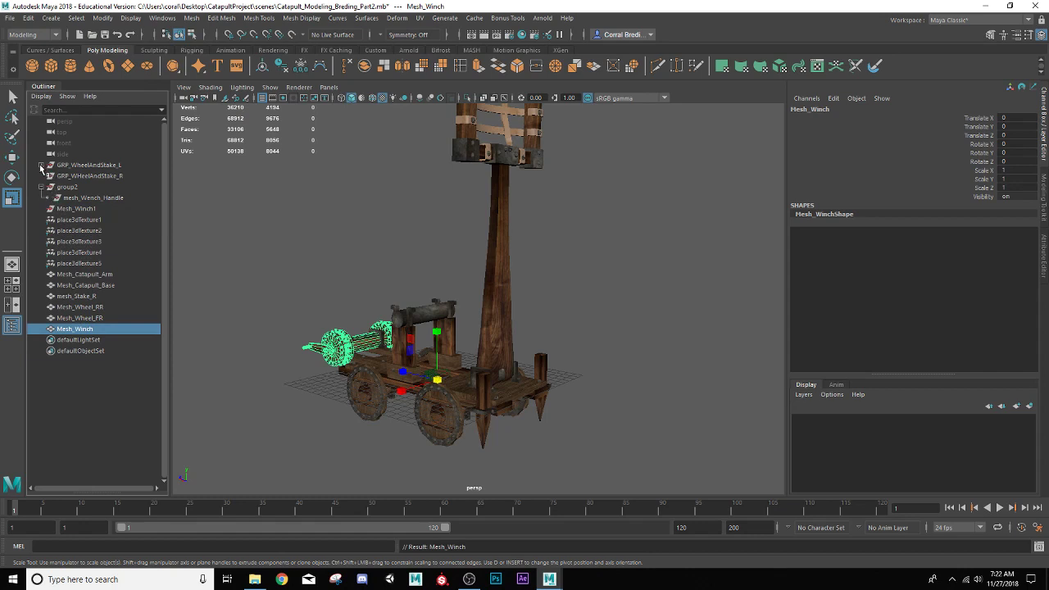
Move mesh_Stake__L, Mesh_Wheel_FL and Mesh_Wheel_RL out of GRP_WheelAndStake_L to the scene's top level
click(41, 165)
click(85, 199)
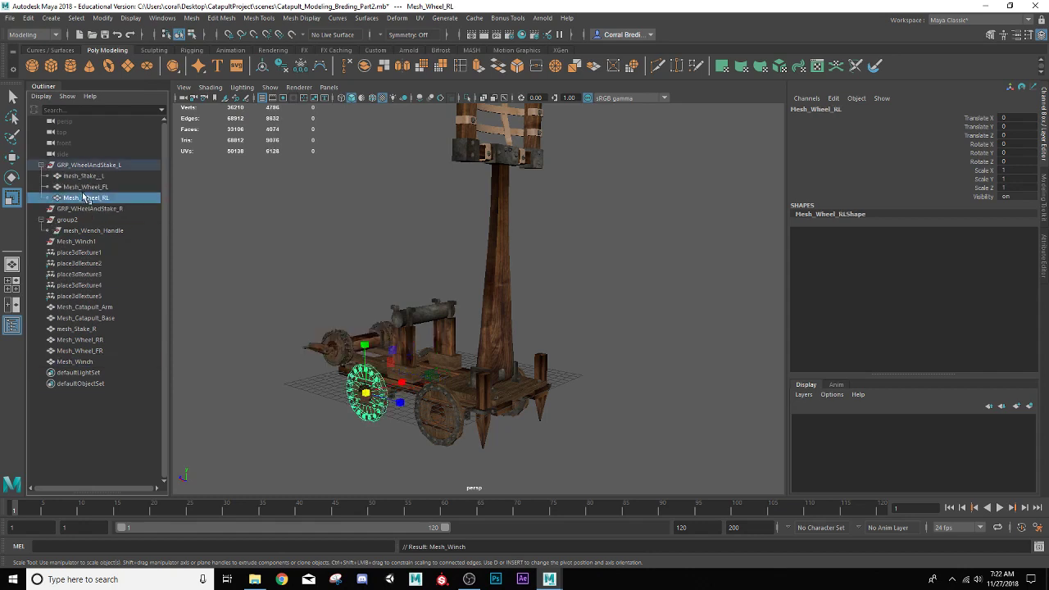
shift+click(85, 176)
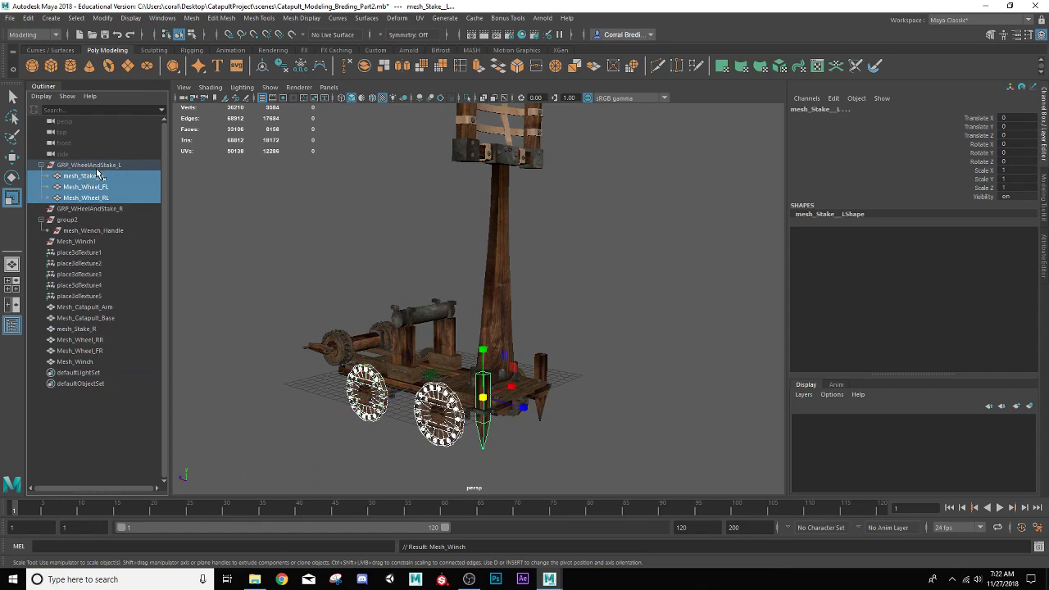
middle_drag(97, 181, 76, 416)
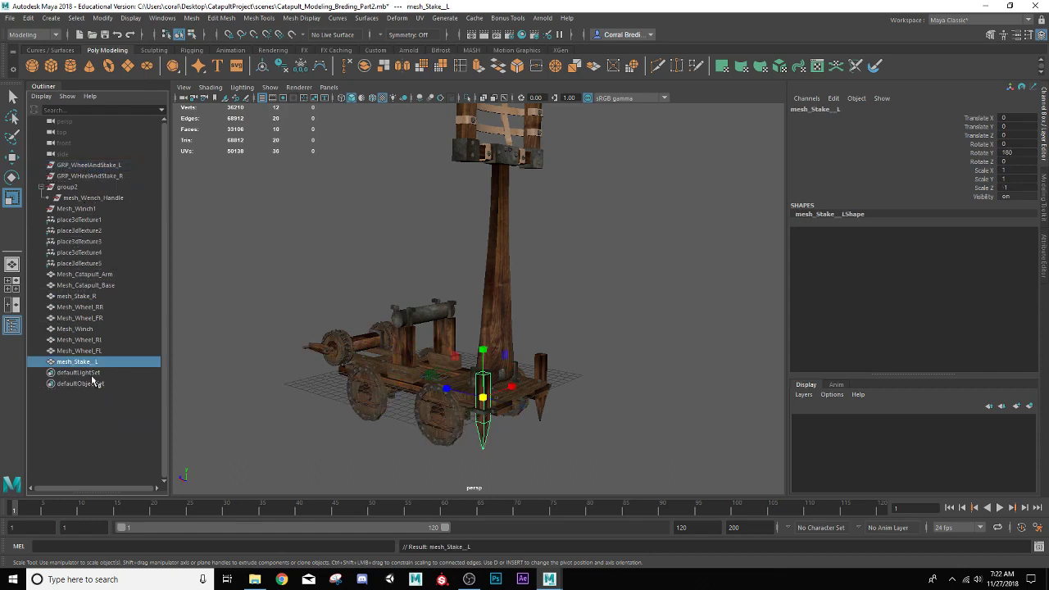
Delete the leftover left and right wheel and stake groups, group2 and Mesh_Winch1
click(94, 167)
shift+click(91, 177)
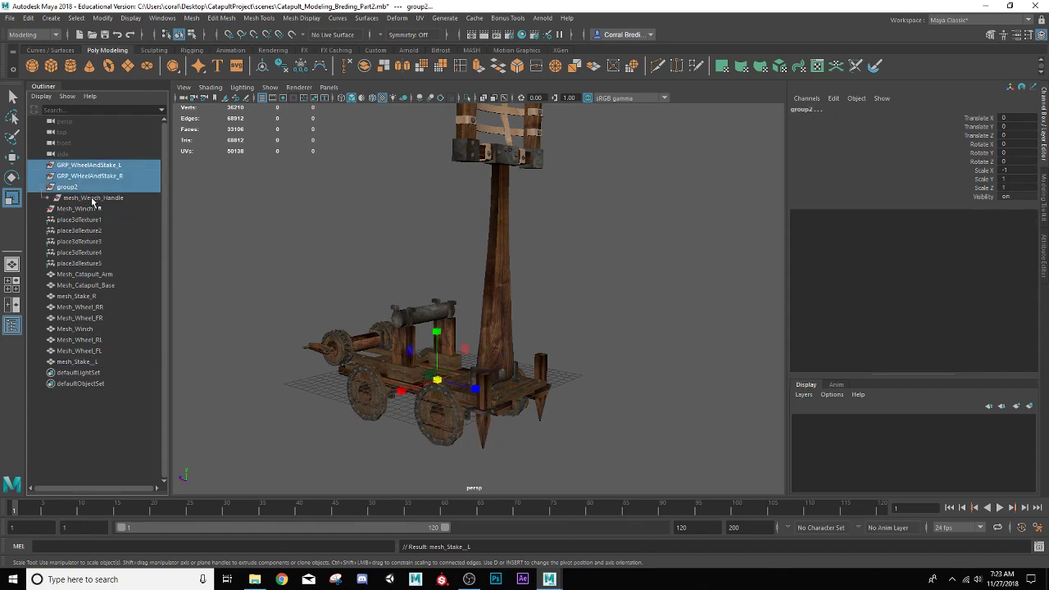
shift+click(90, 211)
key(Delete)
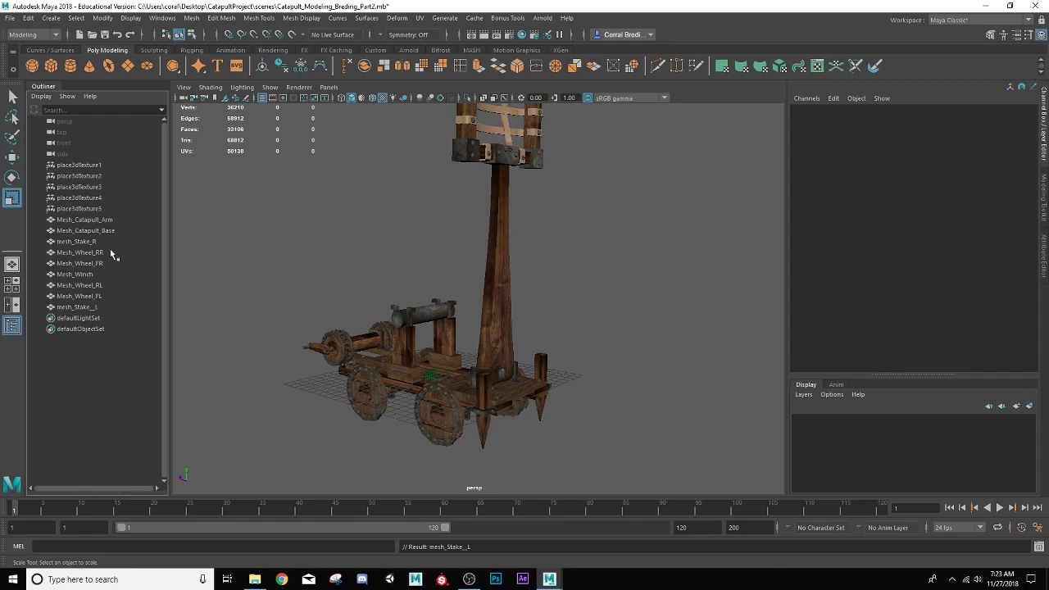
Delete the five texture placement nodes, place3dTexture1 through place3dTexture5
click(96, 208)
shift+click(98, 166)
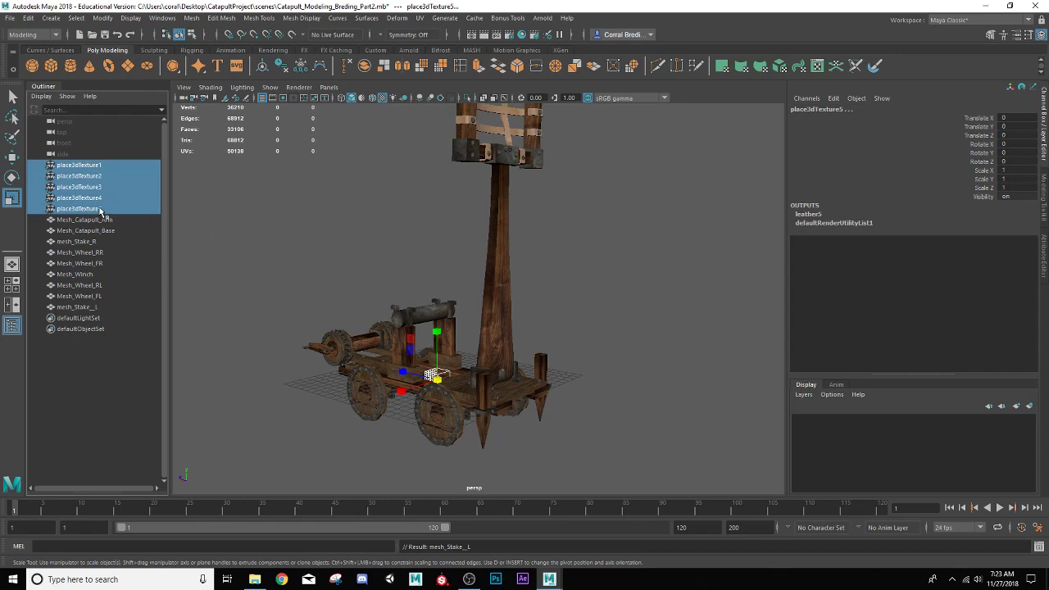
scroll(300, 302, up, 2)
alt+middle_drag(307, 281, 286, 375)
key(r)
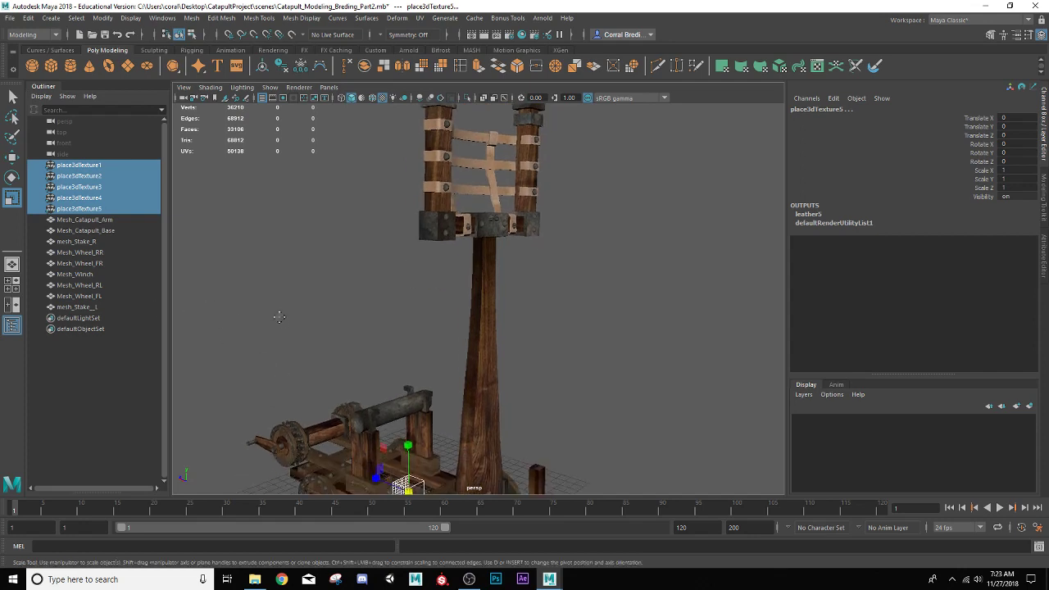
alt+drag(280, 317, 304, 251)
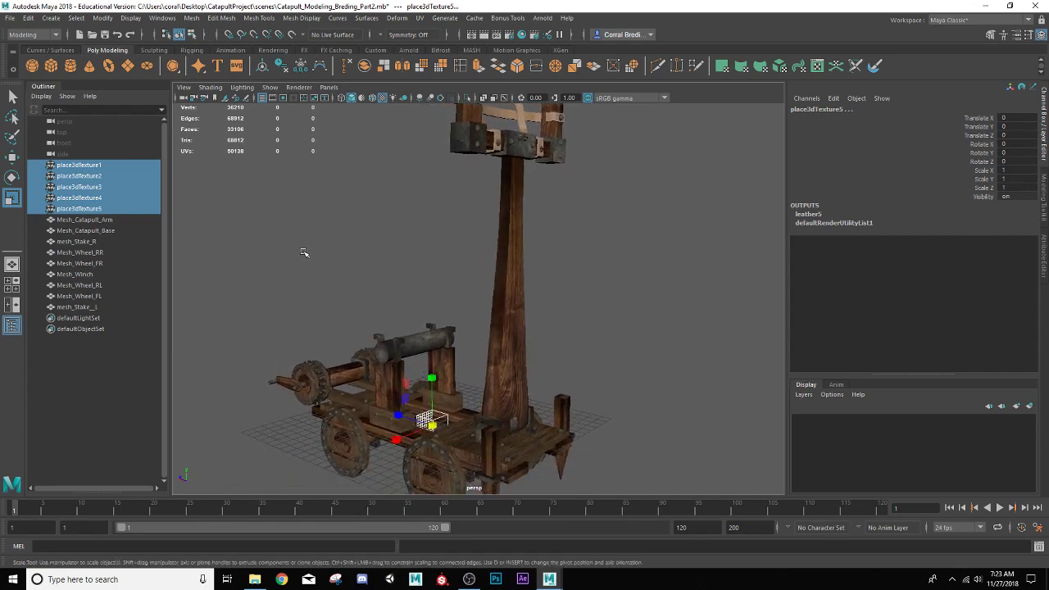
key(Delete)
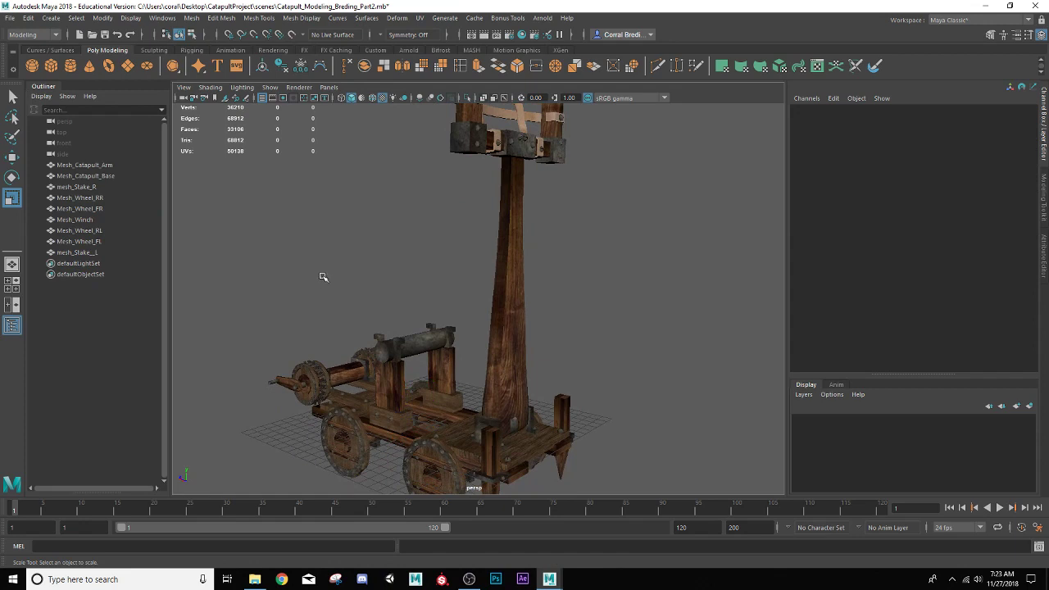
alt+drag(430, 342, 422, 322)
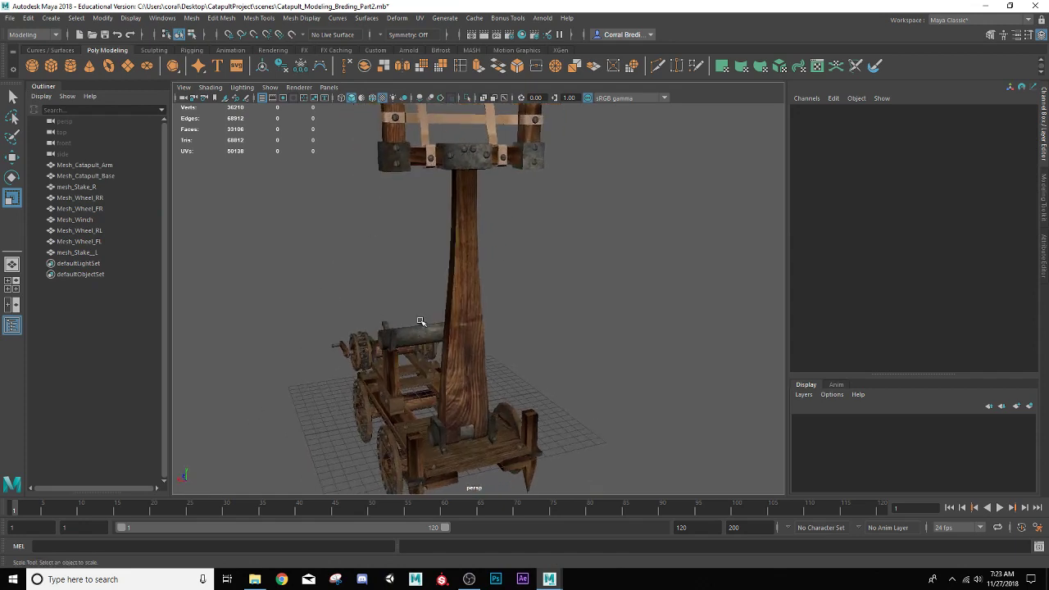
alt+middle_drag(407, 258, 372, 342)
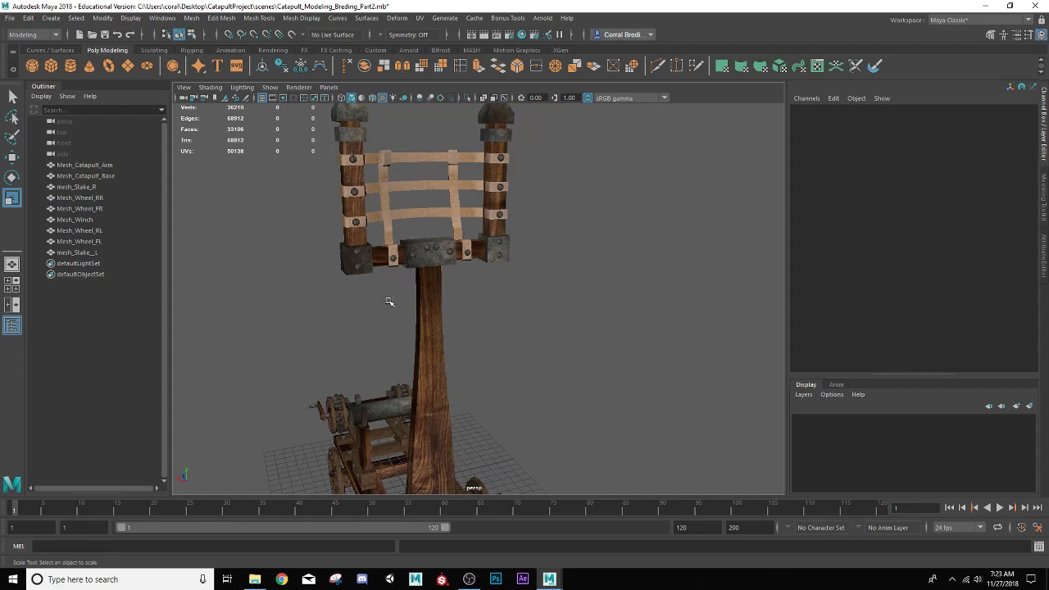
Create a NURBS circle at the origin and scale it uniformly to about 16.5 so it surrounds the catapult base
key(f)
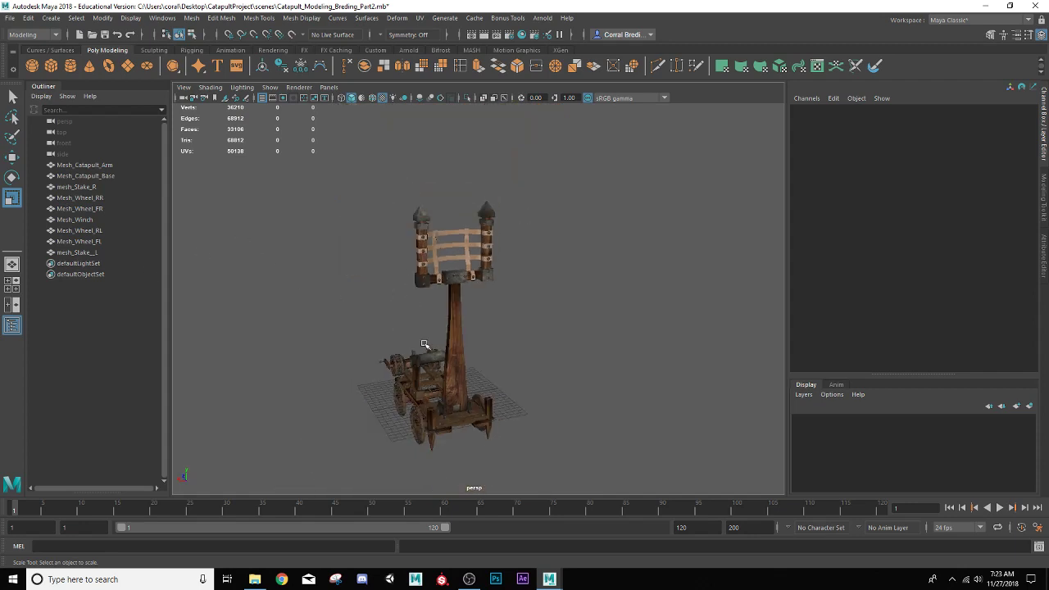
alt+drag(423, 344, 395, 332)
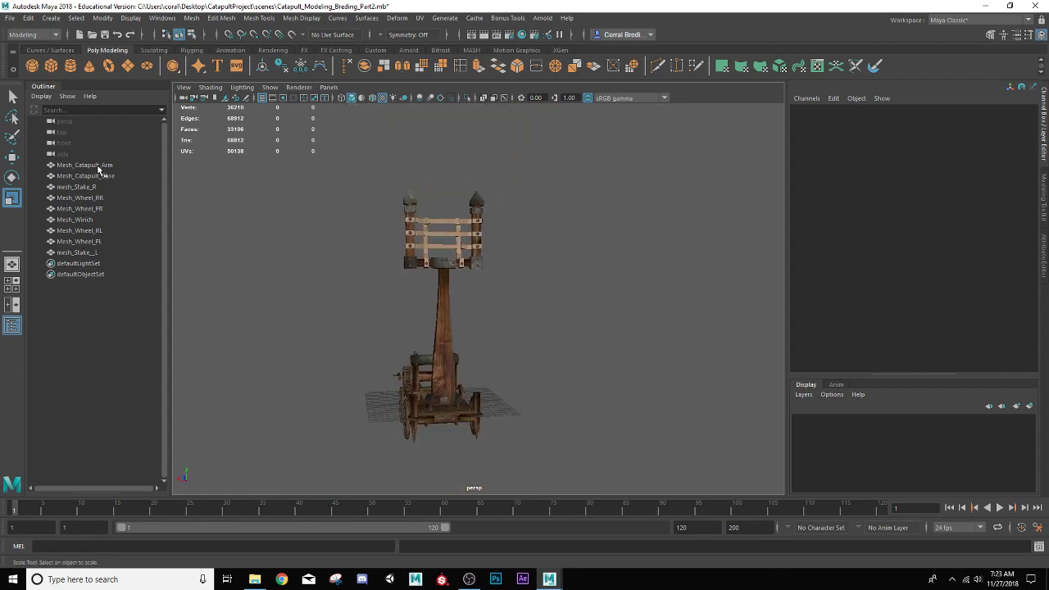
scroll(444, 354, up, 2)
alt+drag(480, 373, 394, 292)
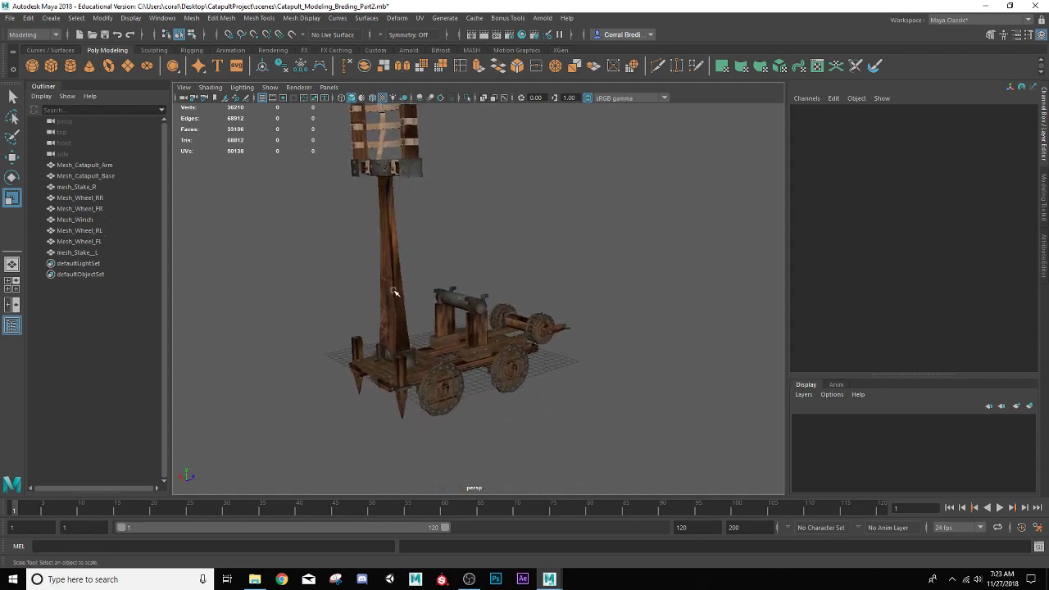
scroll(397, 295, up, 2)
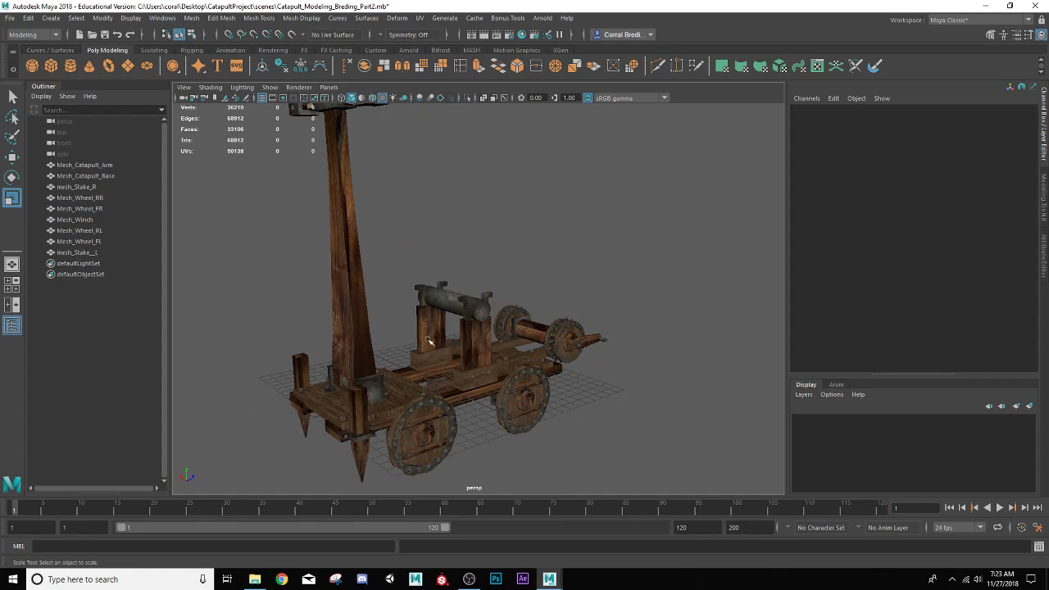
click(51, 18)
mouse_move(80, 47)
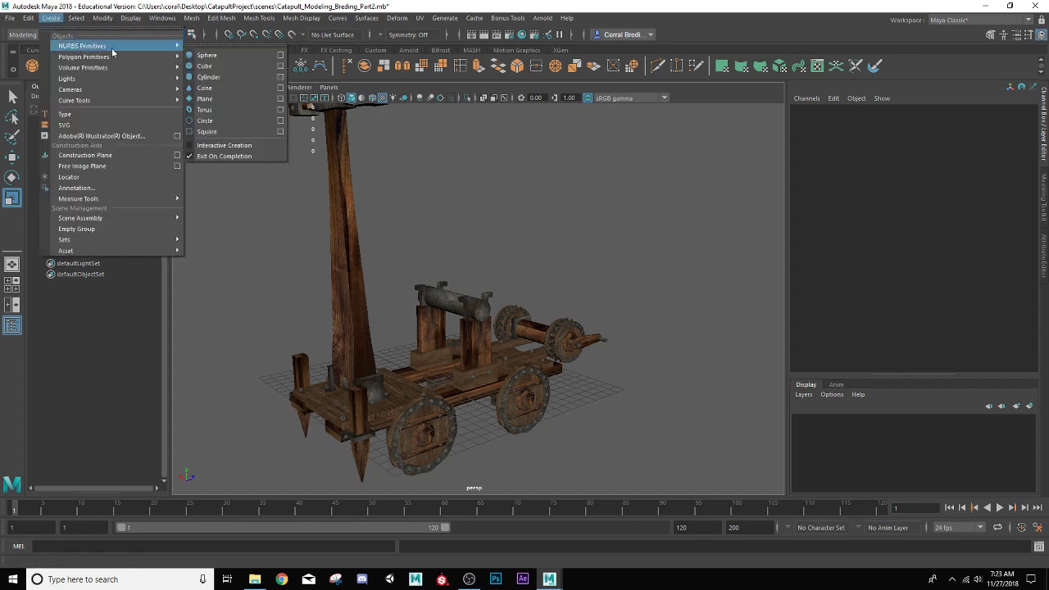
click(238, 121)
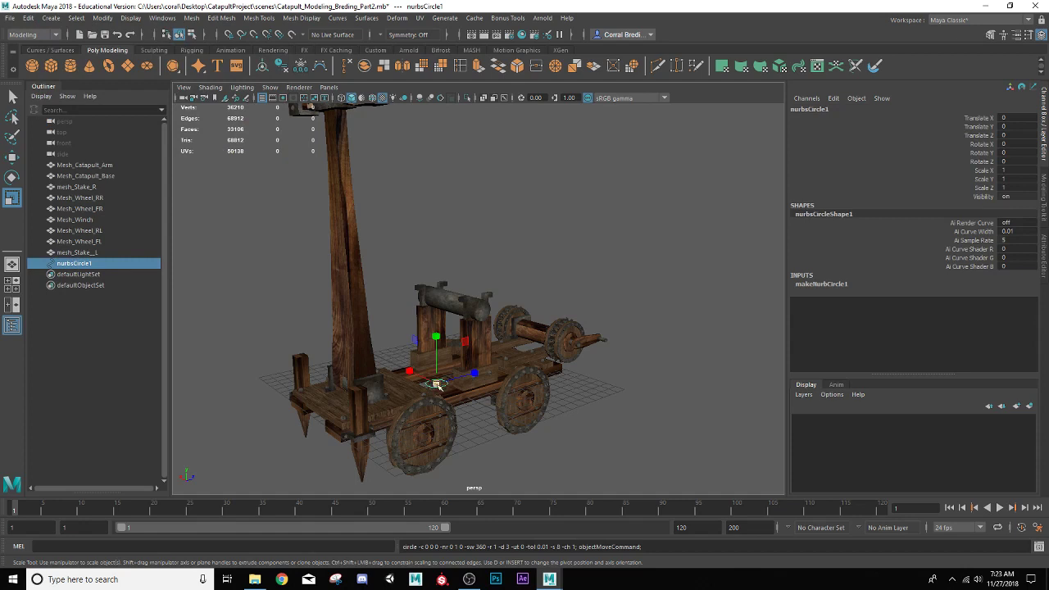
drag(437, 383, 705, 293)
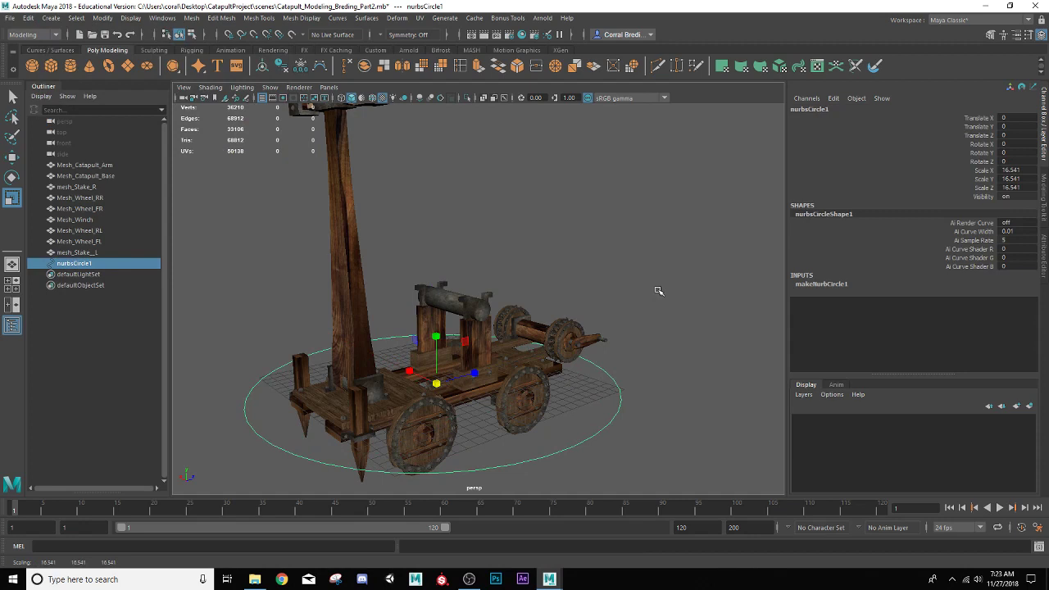
Duplicate the circle and move the copy about 52.7 units along Z, clear of the catapult
key(ctrl+d)
key(w)
scroll(566, 335, down, 3)
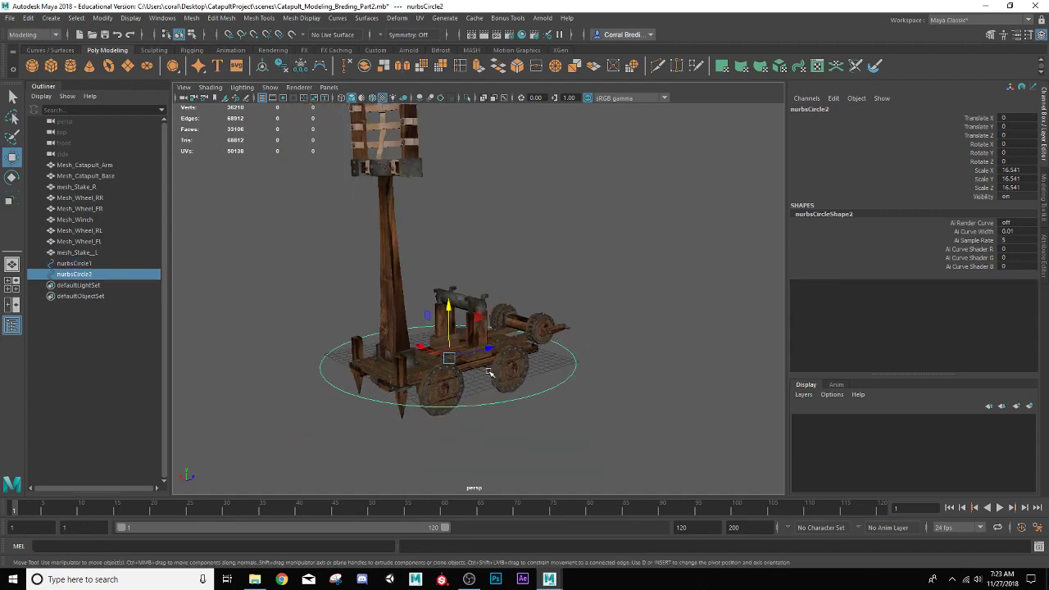
drag(485, 350, 687, 271)
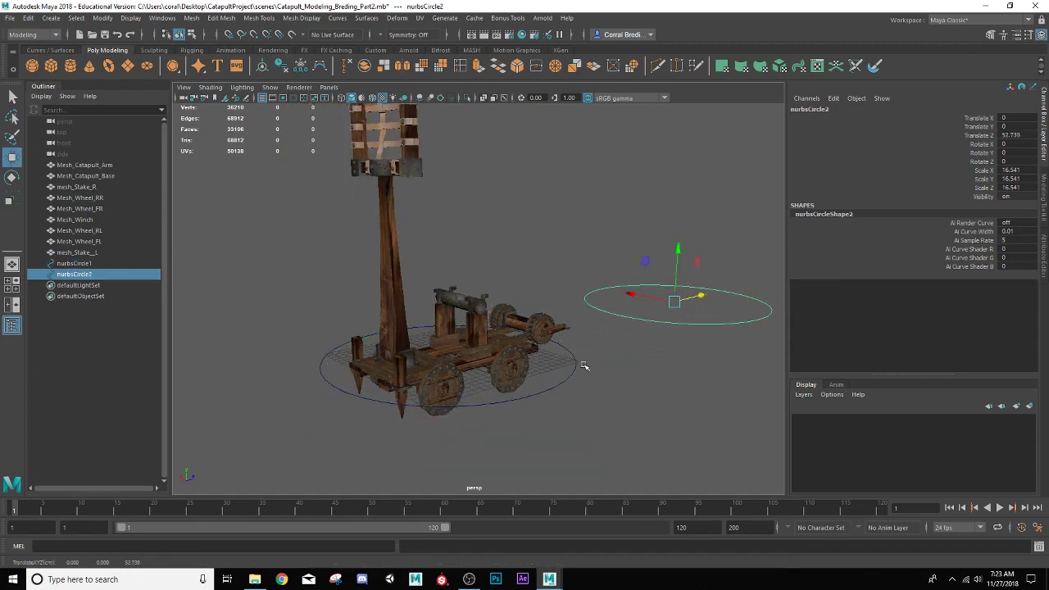
Rename the original circle around the catapult as Ctrl_Catapult_Main
scroll(623, 319, up, 2)
alt+drag(593, 327, 662, 344)
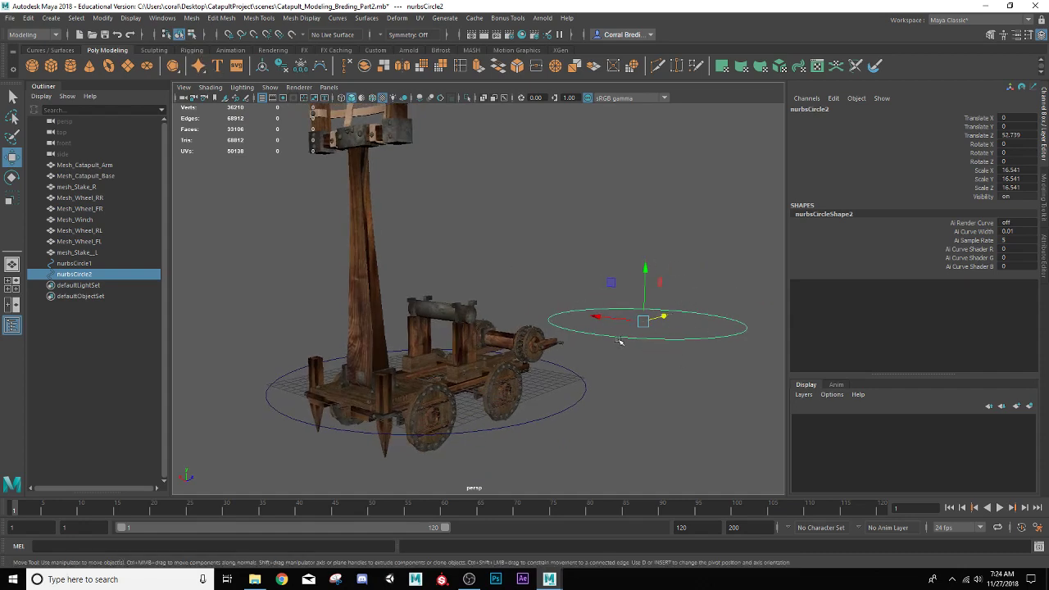
click(570, 407)
double_click(817, 109)
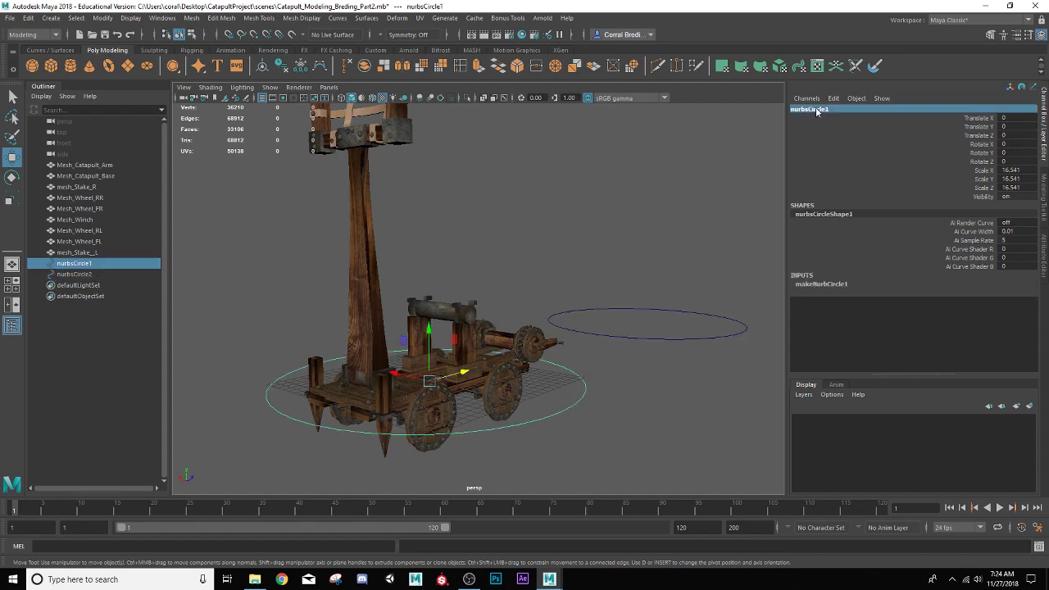
text(Catapult_Main)
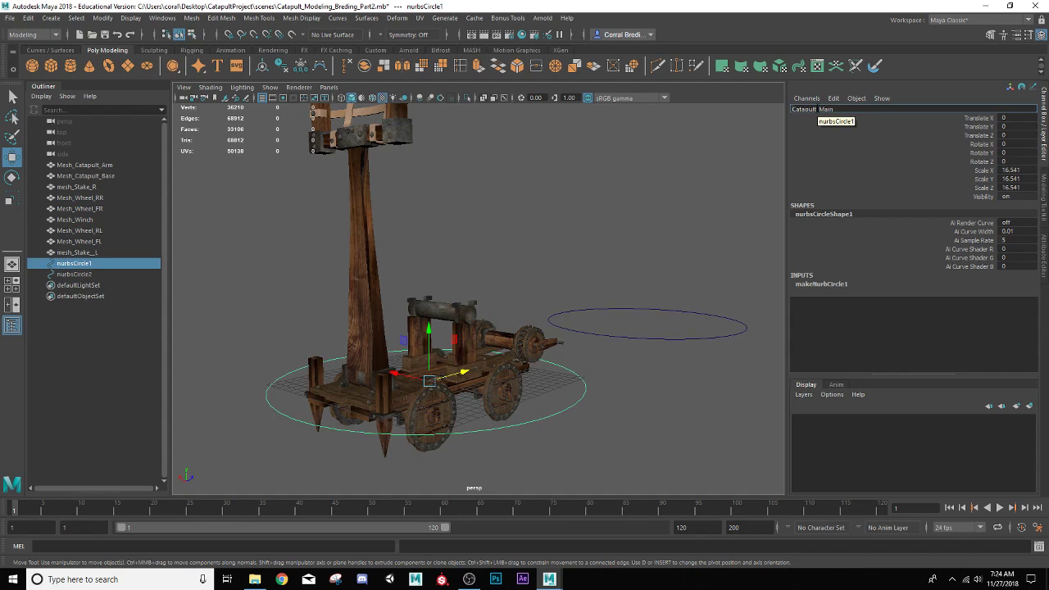
text(Ctrl_)
key(Return)
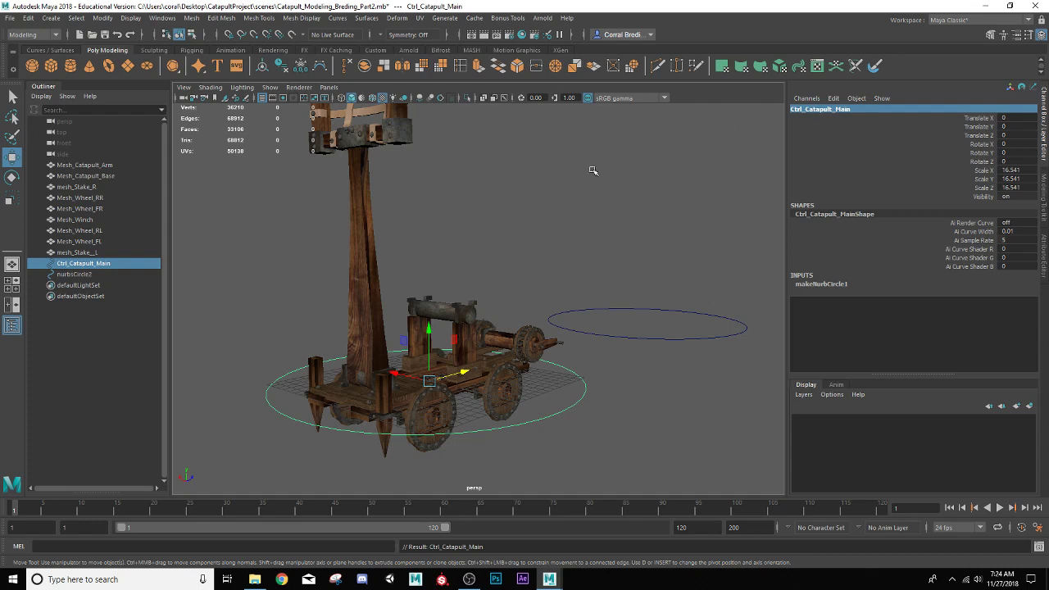
Flatten control vertices 2 to 4 of Ctrl_Catapult_Main along X and move them inward, closer to the wheels
alt+drag(505, 418, 479, 401)
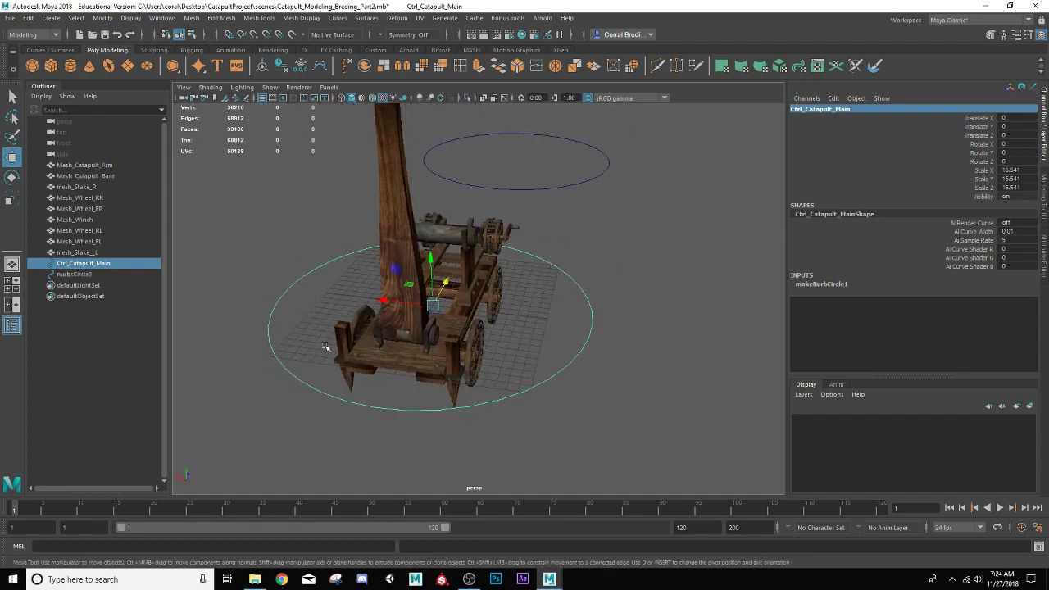
alt+drag(427, 371, 445, 358)
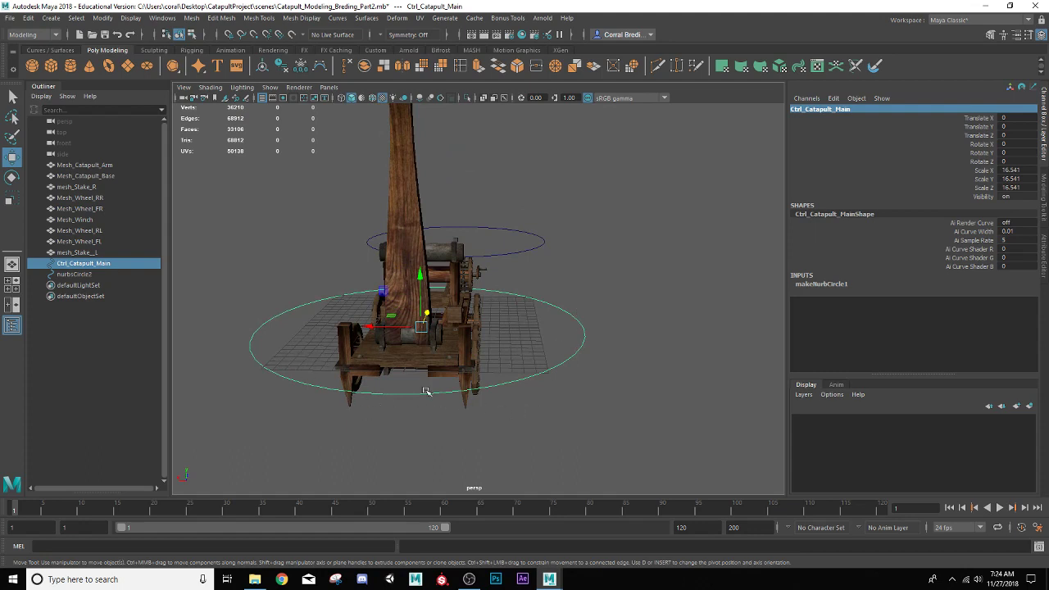
right_drag(578, 318, 531, 300)
drag(523, 276, 634, 404)
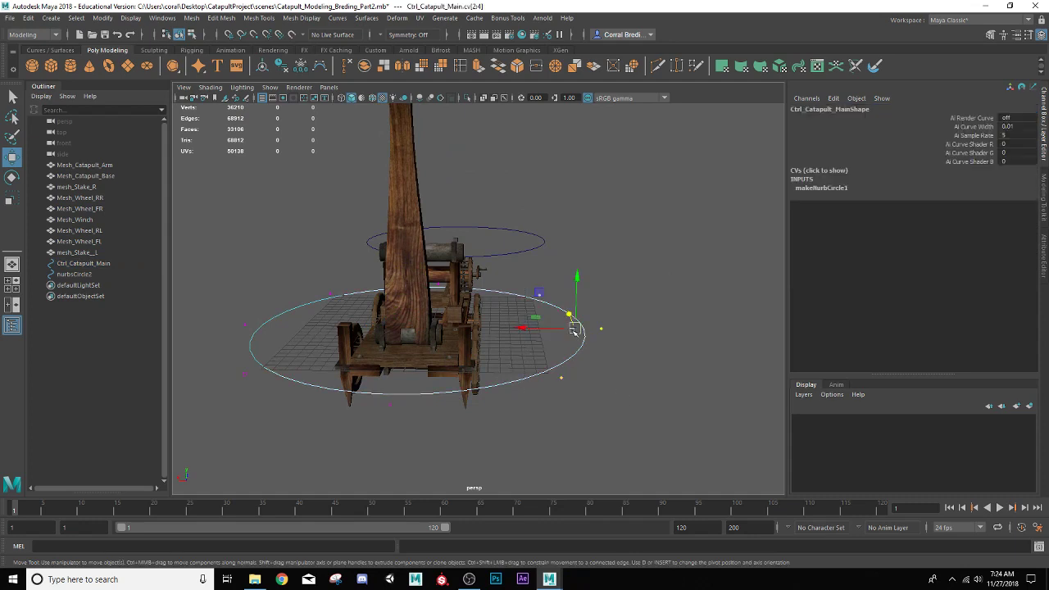
key(r)
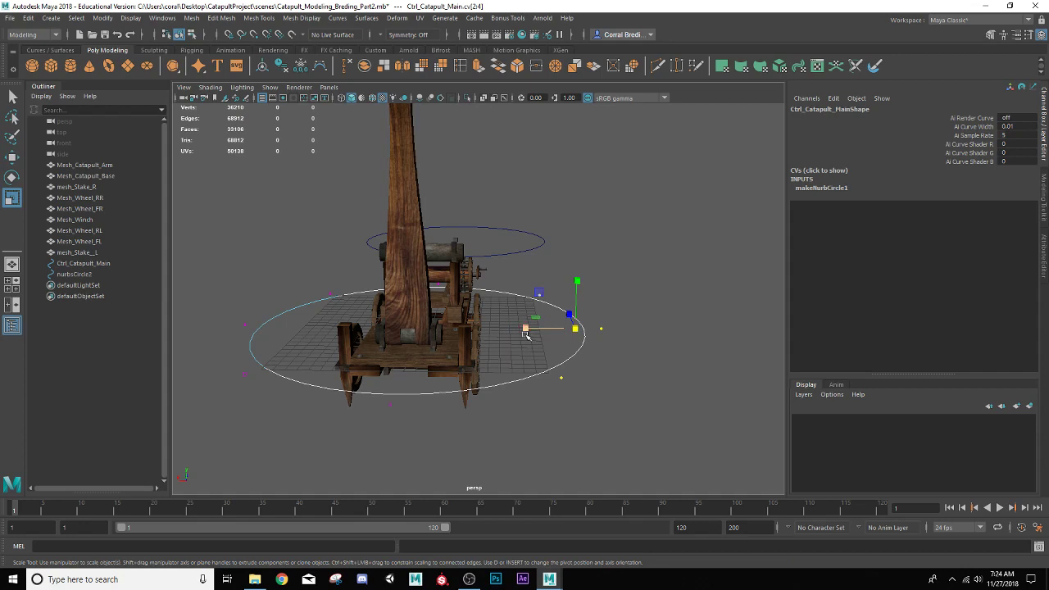
drag(525, 328, 446, 328)
key(w)
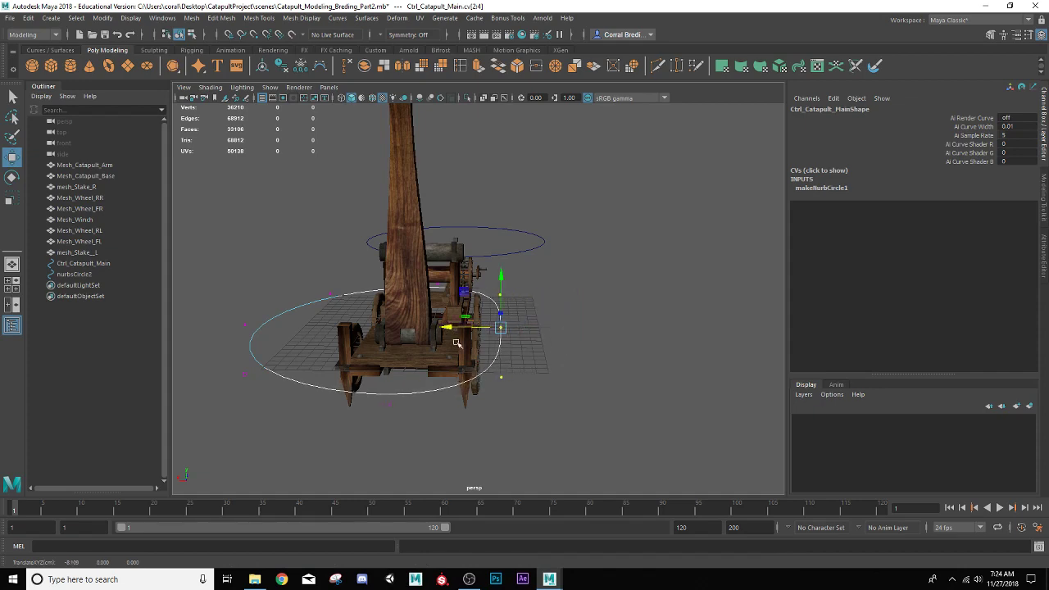
alt+drag(476, 364, 678, 290)
scroll(452, 357, up, 4)
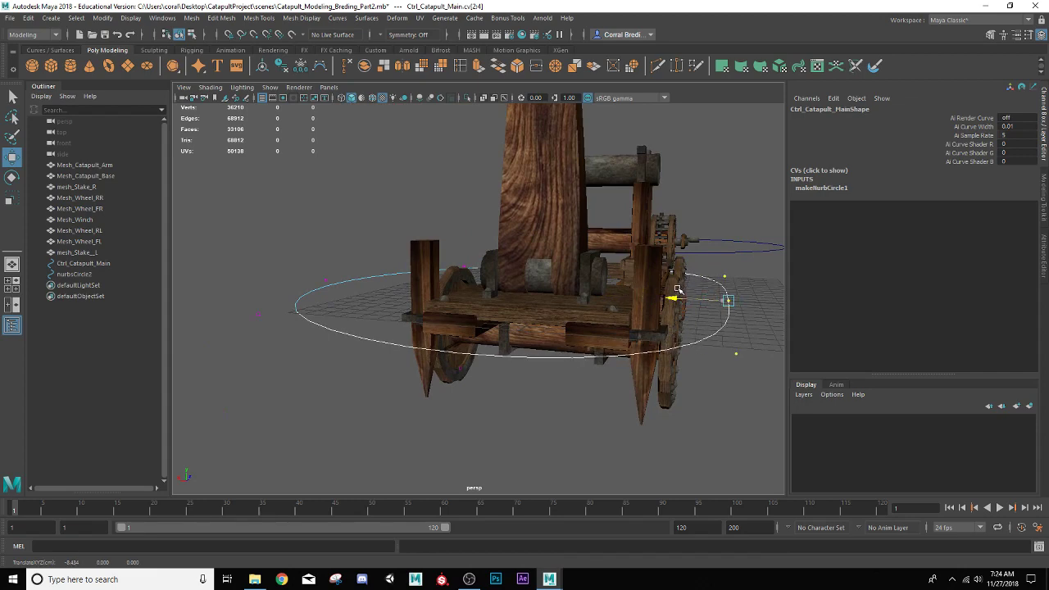
Flatten the control vertices on the opposite side of Ctrl_Catapult_Main along X and move them inward toward the wheels
alt+drag(534, 294, 285, 279)
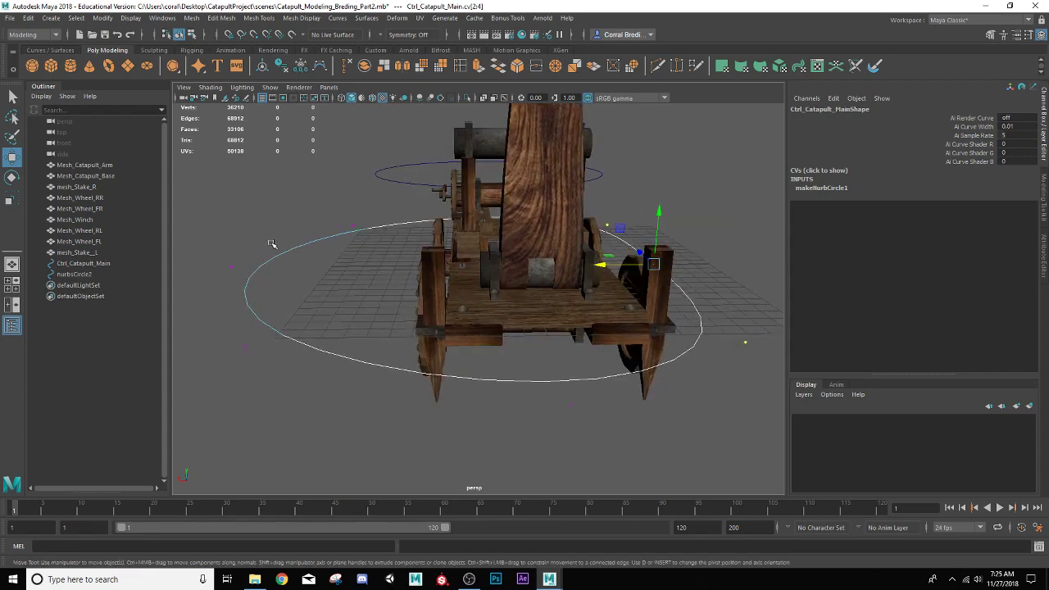
alt+drag(271, 242, 309, 230)
drag(239, 192, 373, 346)
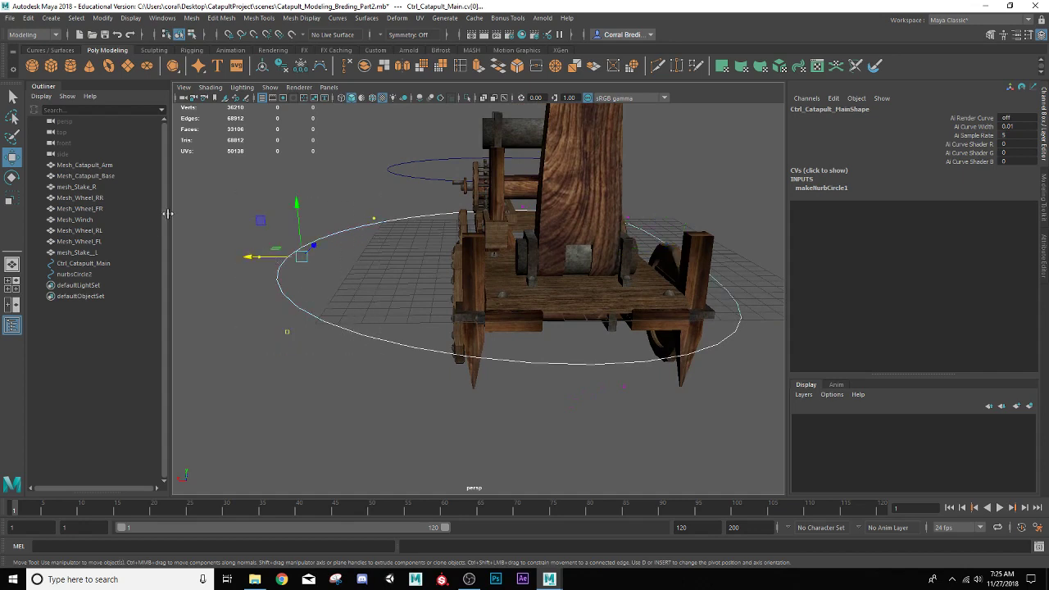
key(r)
drag(253, 258, 609, 295)
key(w)
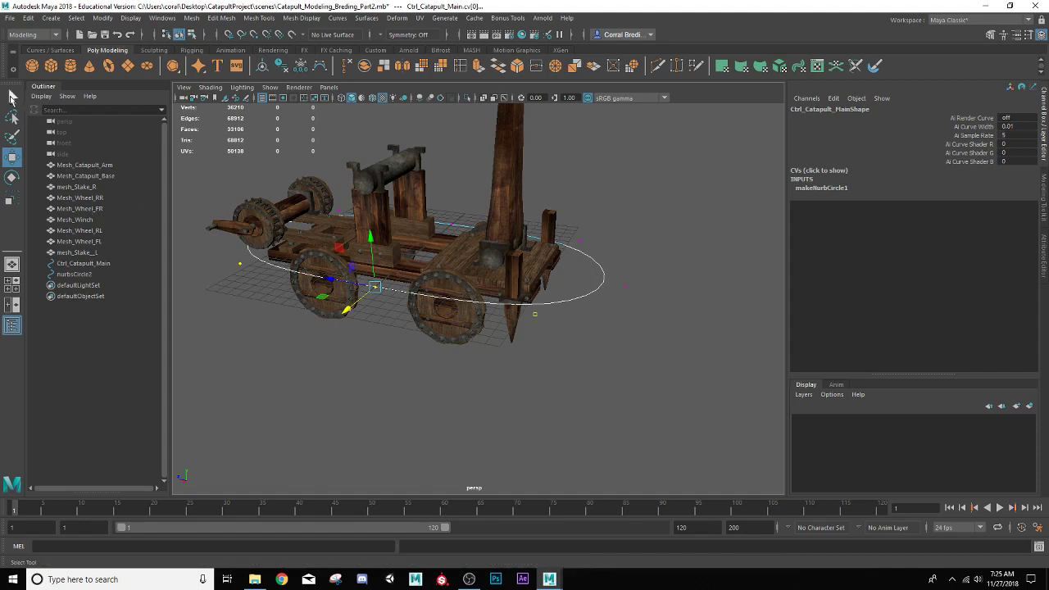
Return Ctrl_Catapult_Main to object mode and freeze its transformations
right_drag(573, 287, 590, 275)
click(604, 315)
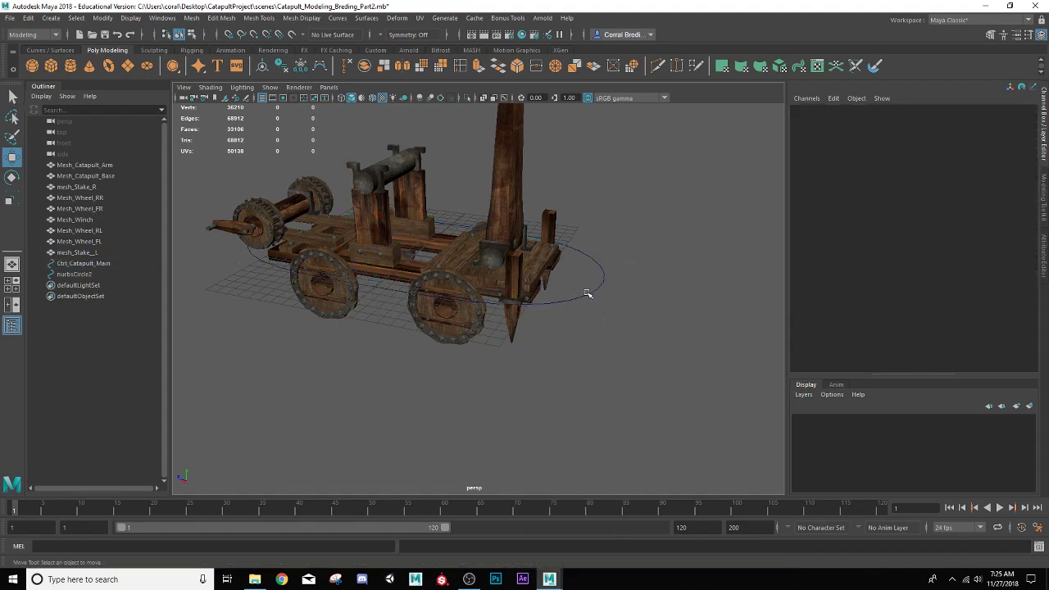
click(590, 300)
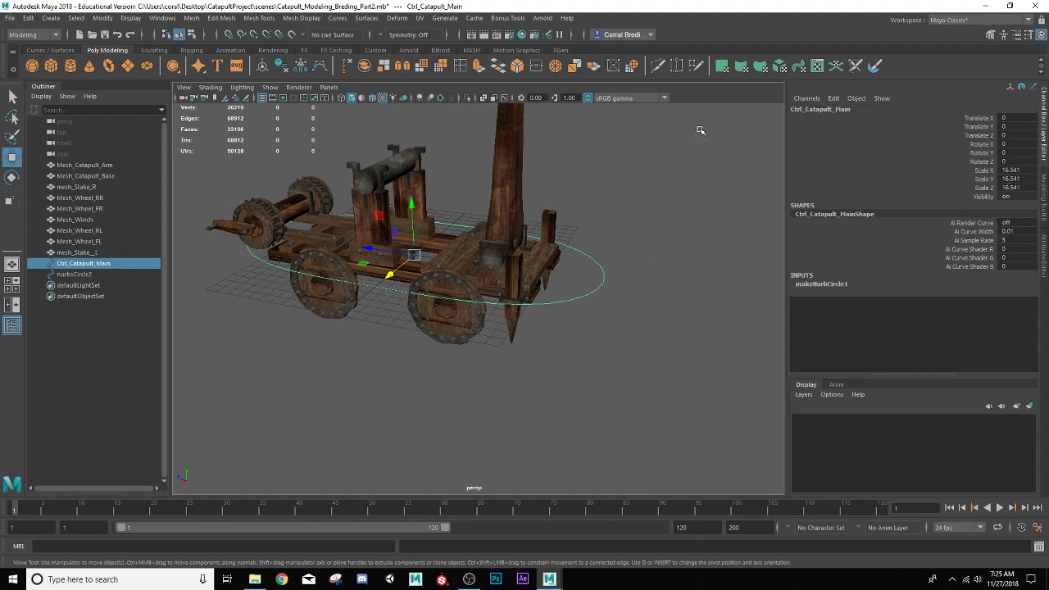
click(300, 67)
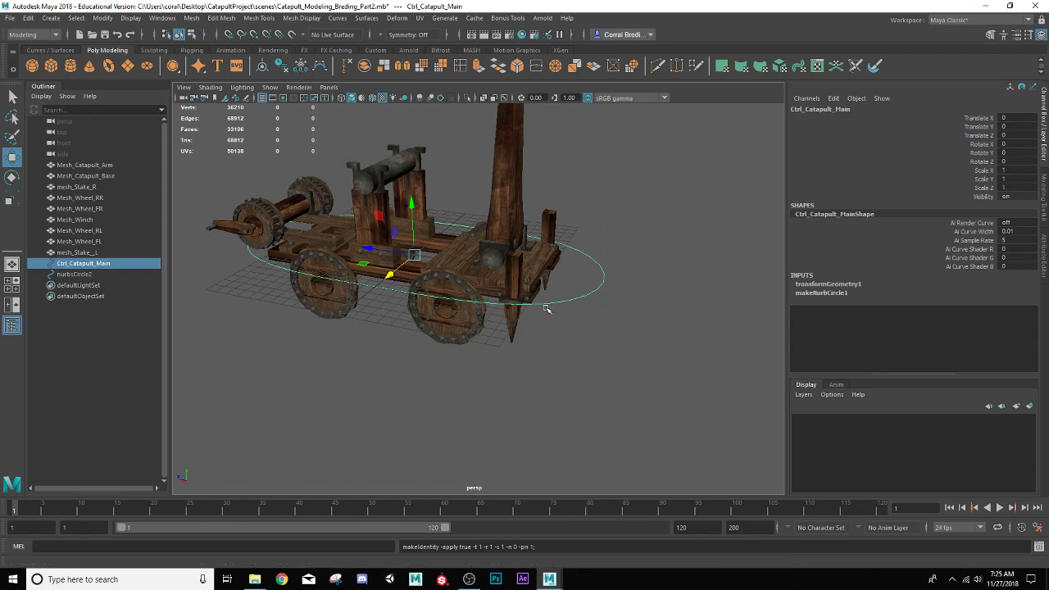
Hide the Outliner and switch to the Rigging menu set
alt+drag(546, 307, 508, 298)
scroll(508, 299, down, 4)
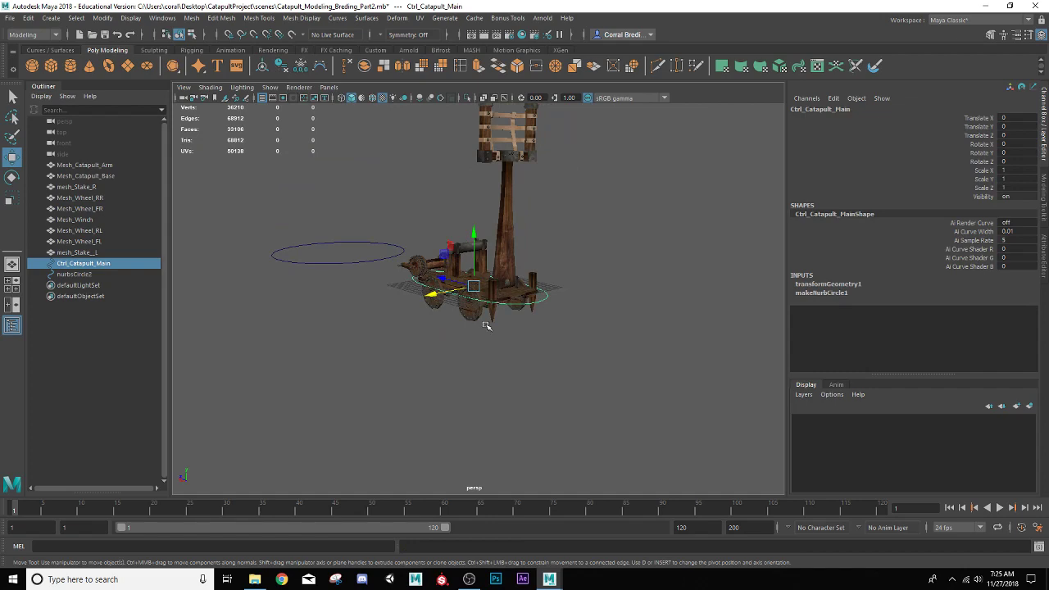
scroll(488, 321, up, 6)
alt+drag(528, 342, 182, 305)
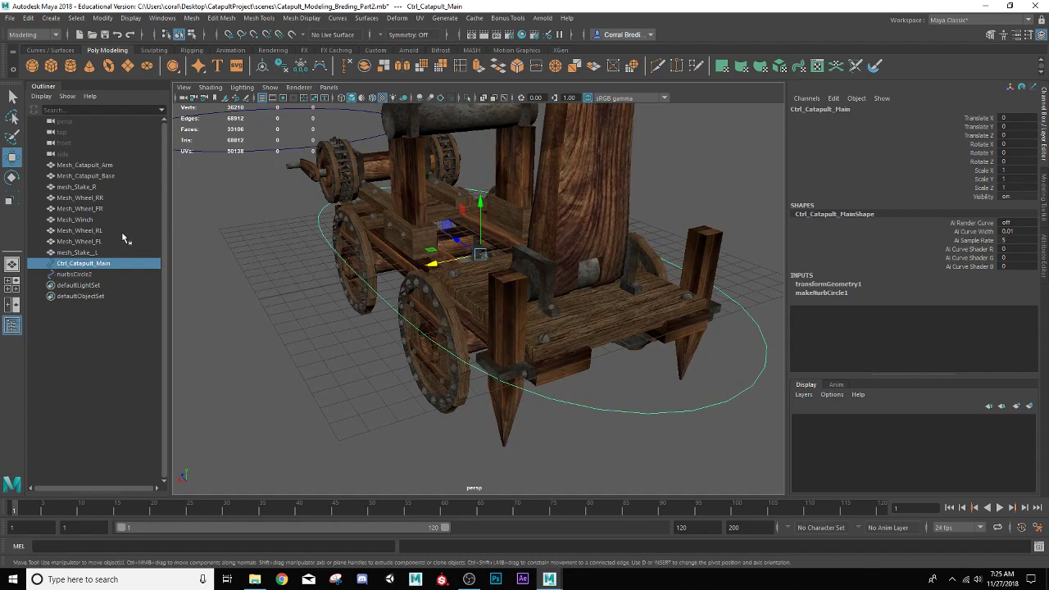
click(12, 326)
scroll(262, 334, down, 3)
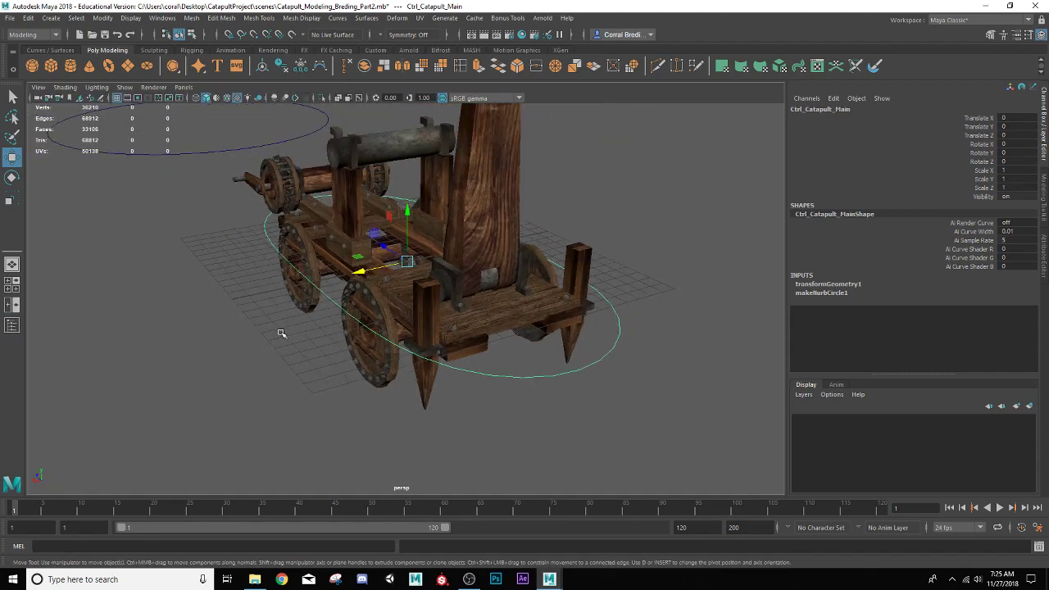
alt+drag(283, 333, 303, 323)
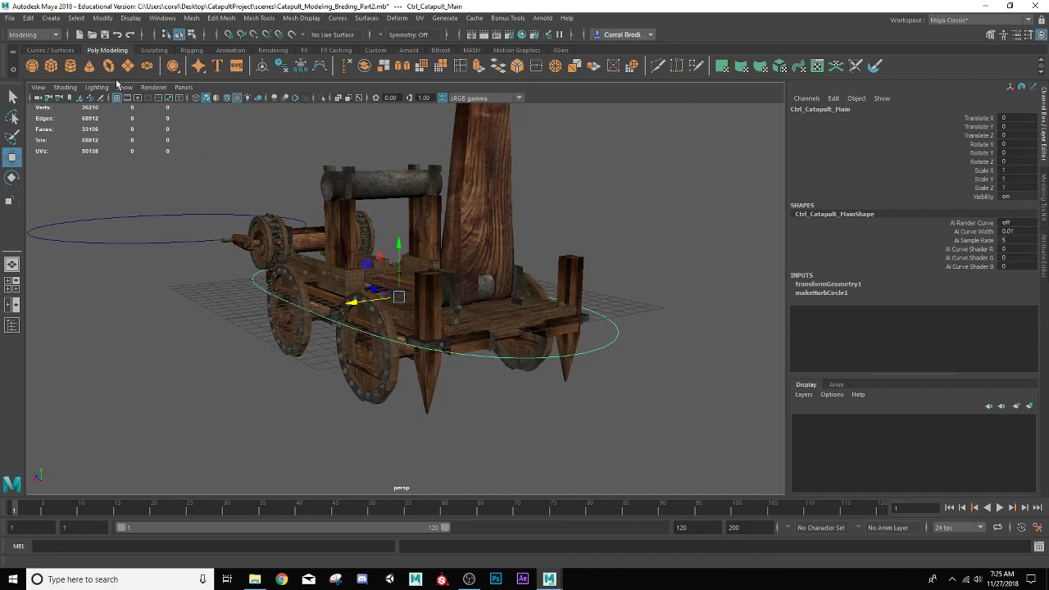
click(55, 36)
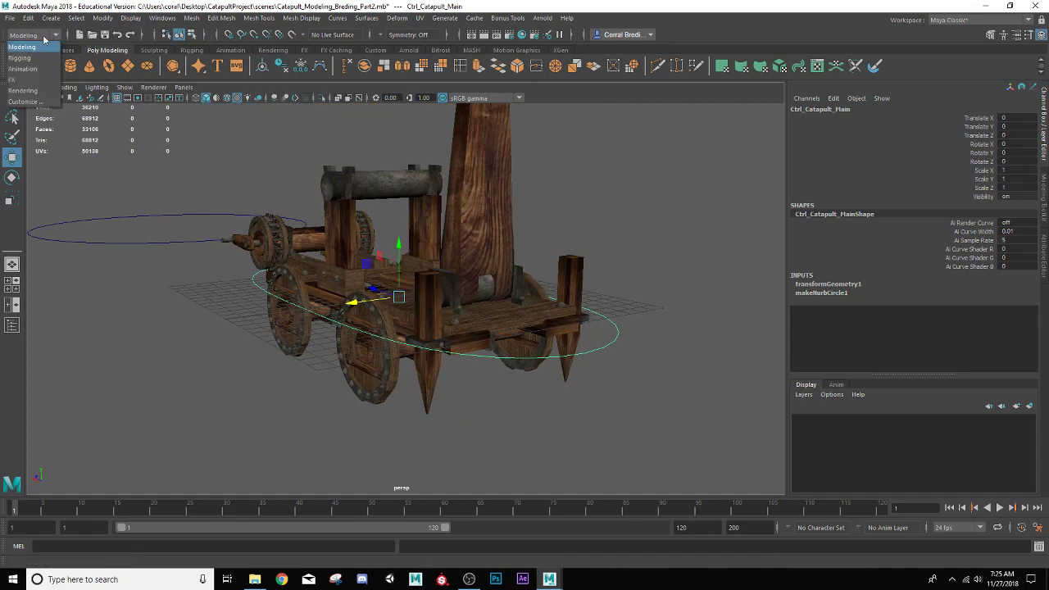
click(24, 59)
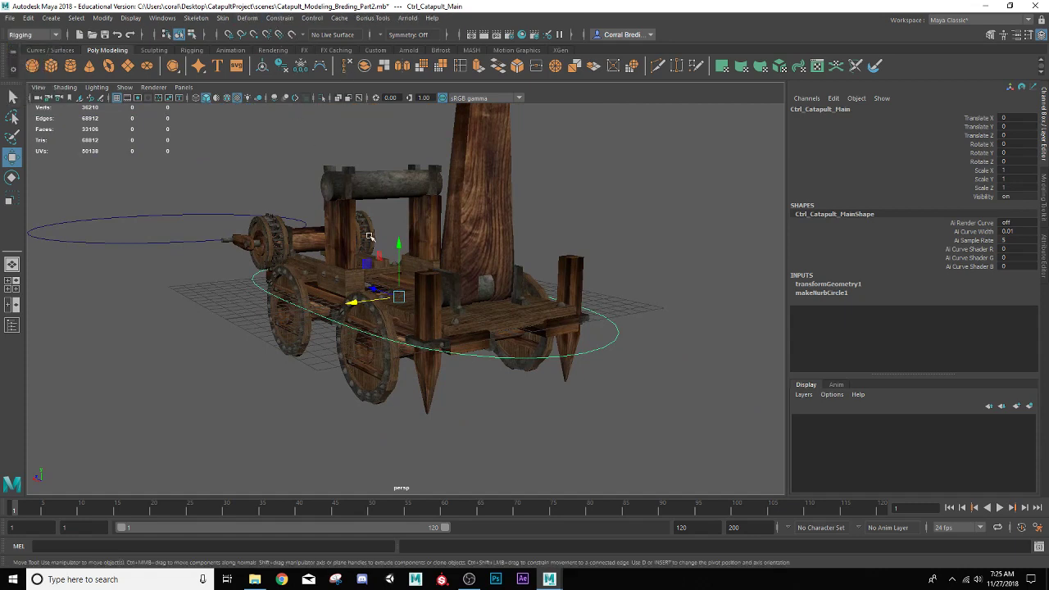
Add a parent constraint that makes Mesh_Catapult_Base follow the Ctrl_Catapult_Main curve
scroll(529, 361, up, 2)
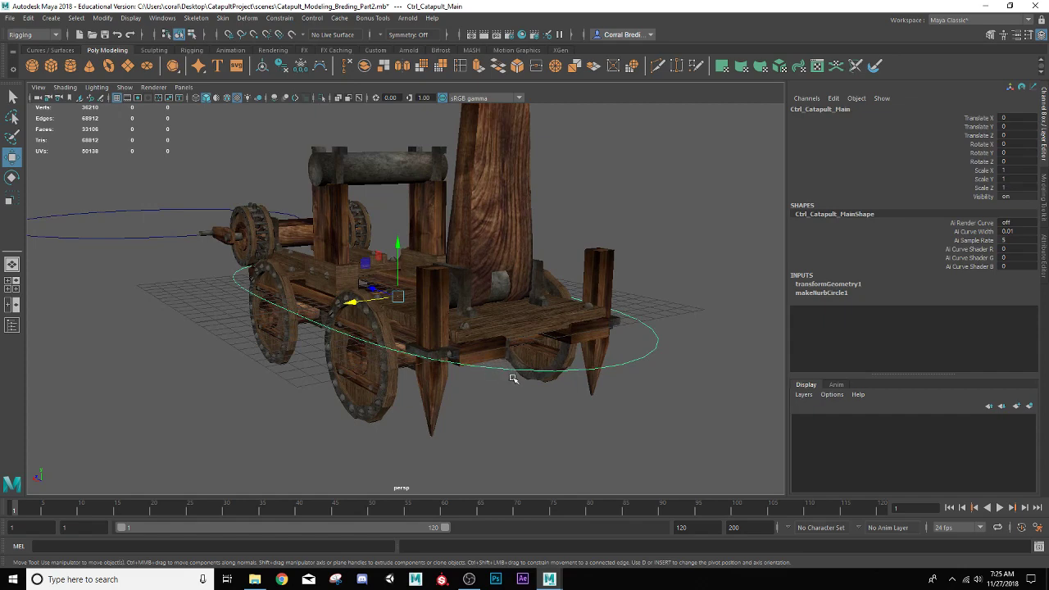
scroll(513, 385, up, 2)
scroll(513, 386, down, 2)
click(522, 318)
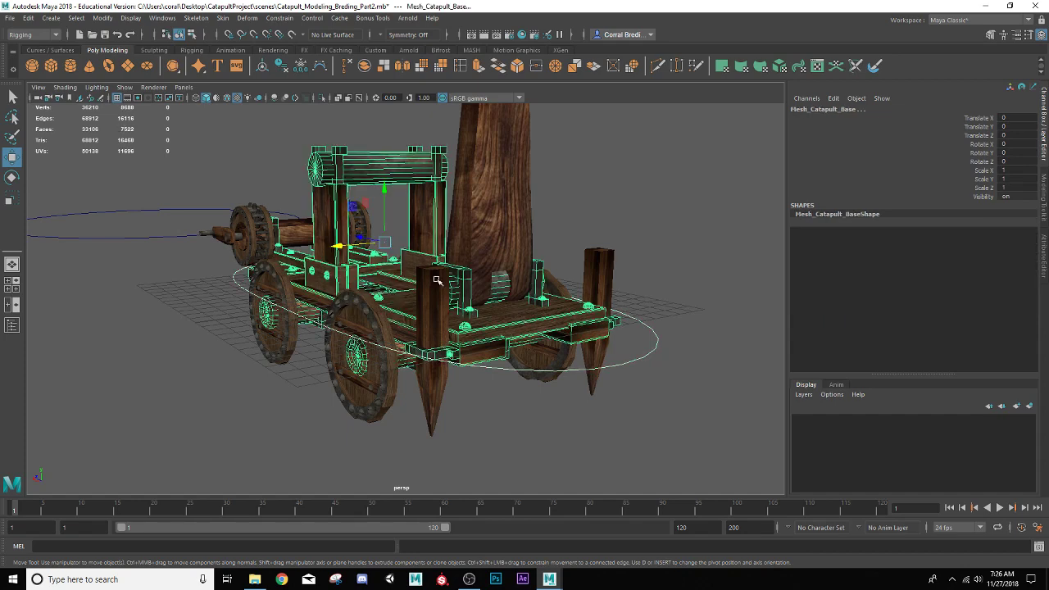
click(279, 18)
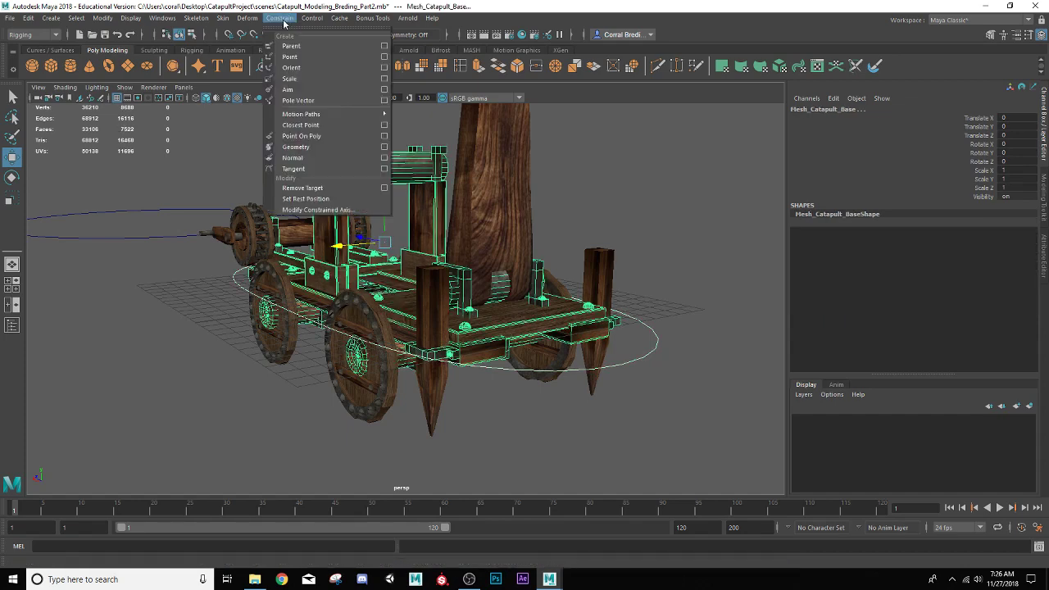
click(293, 47)
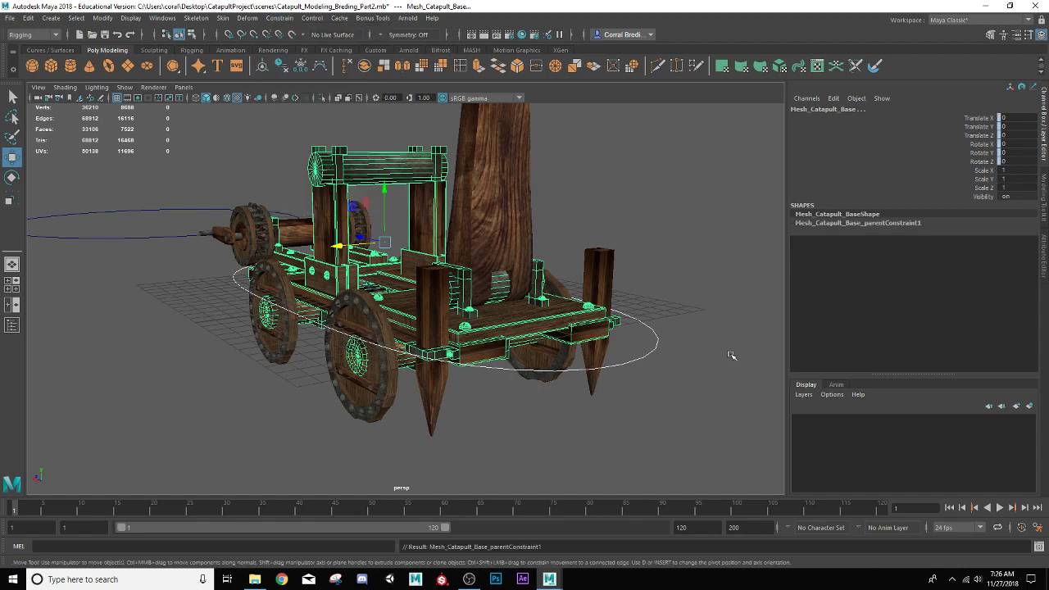
Test the base mesh's parent constraint by moving and rotating Ctrl_Catapult_Main, and undo both transformations
click(631, 358)
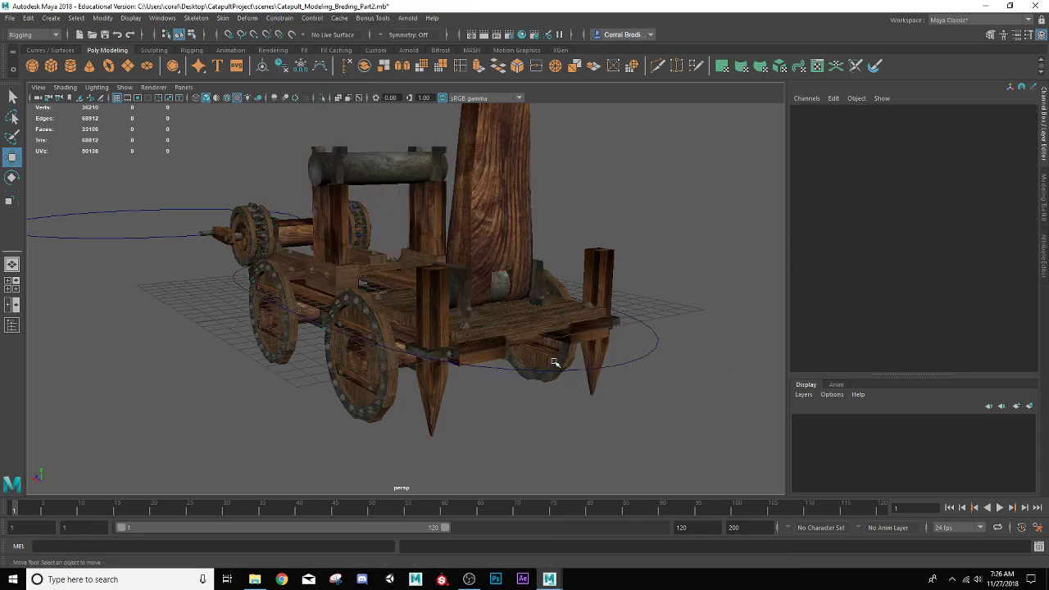
click(629, 364)
drag(381, 296, 407, 292)
key(ctrl+z)
key(e)
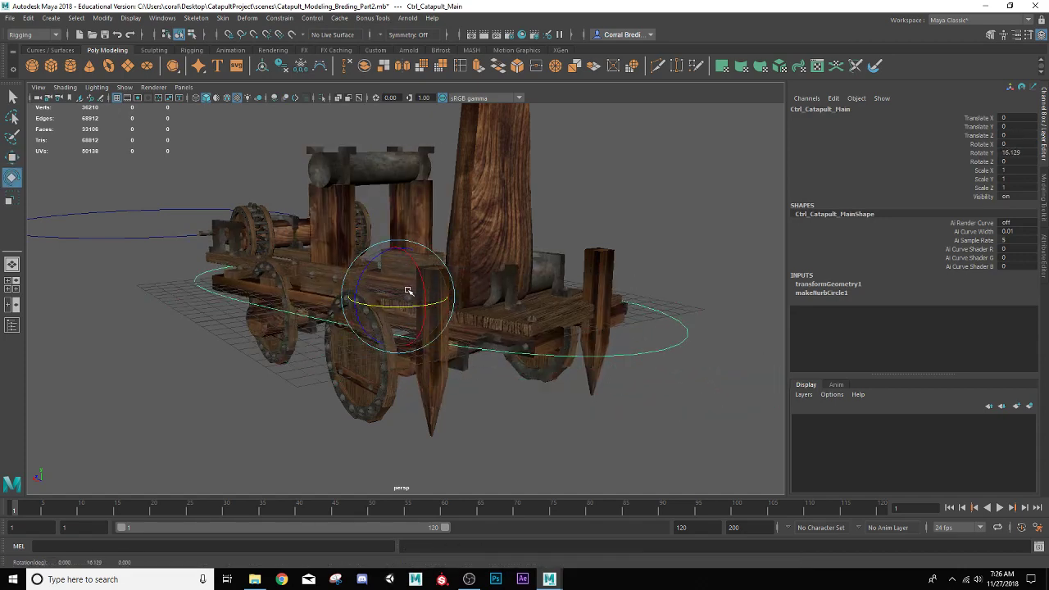
key(ctrl+z)
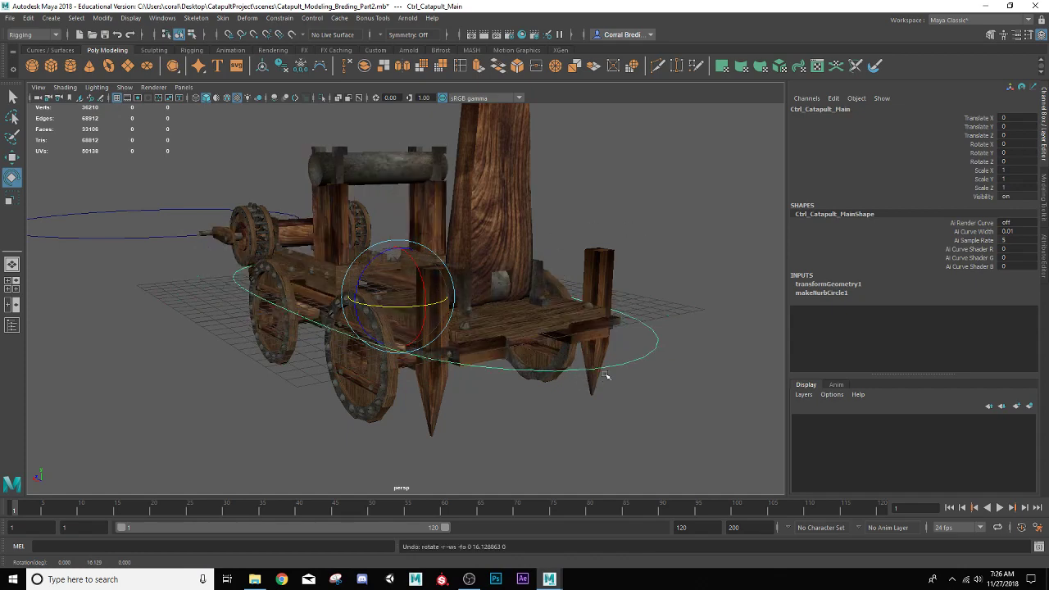
Lock the Translate X, Y, Z and Rotate X, Y, Z channels of Mesh_Catapult_Base
click(534, 324)
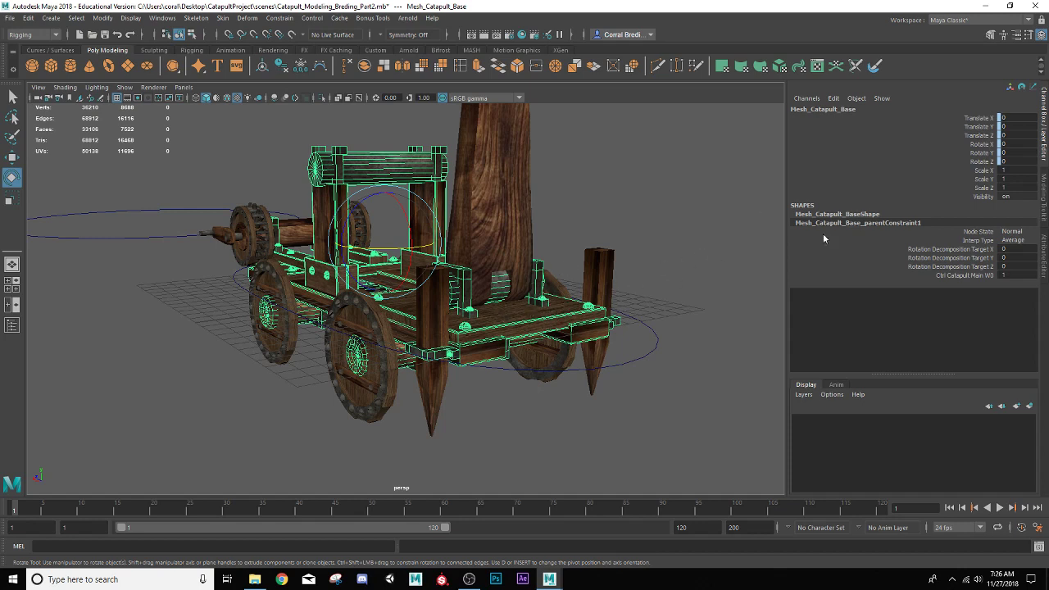
click(976, 120)
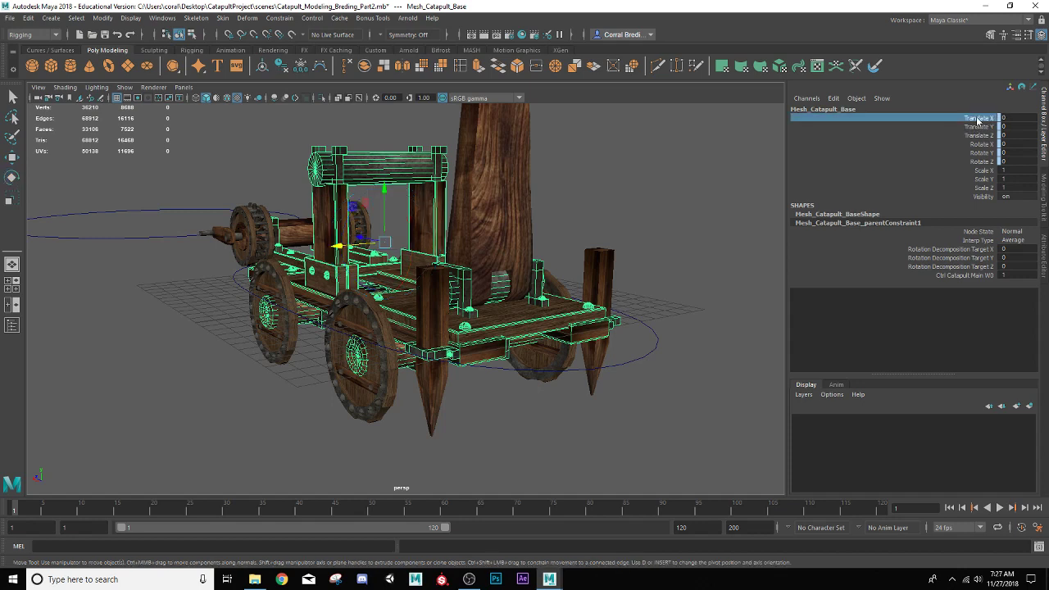
shift+click(982, 163)
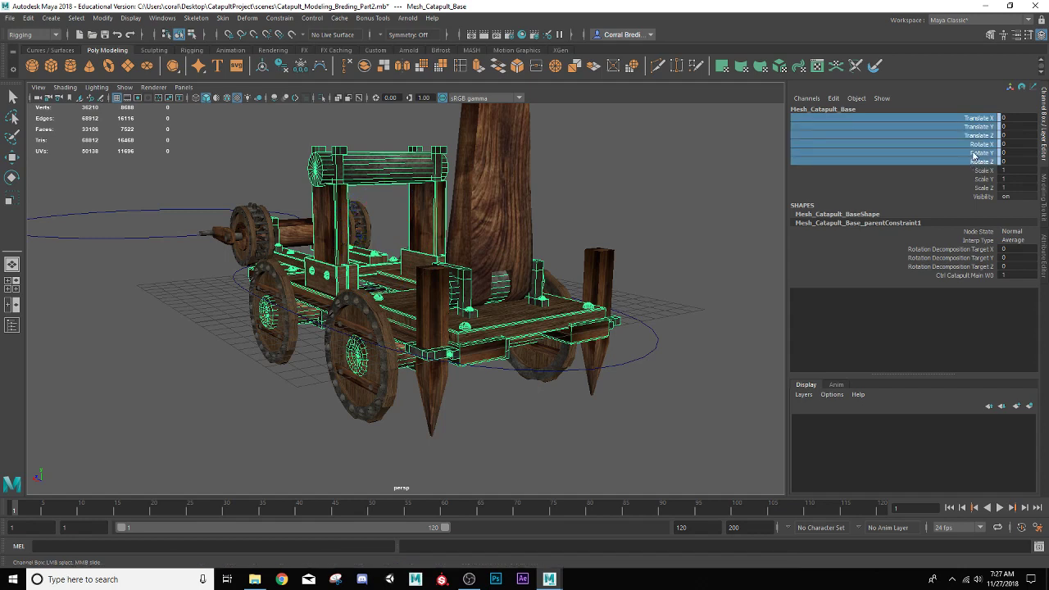
right_click(975, 156)
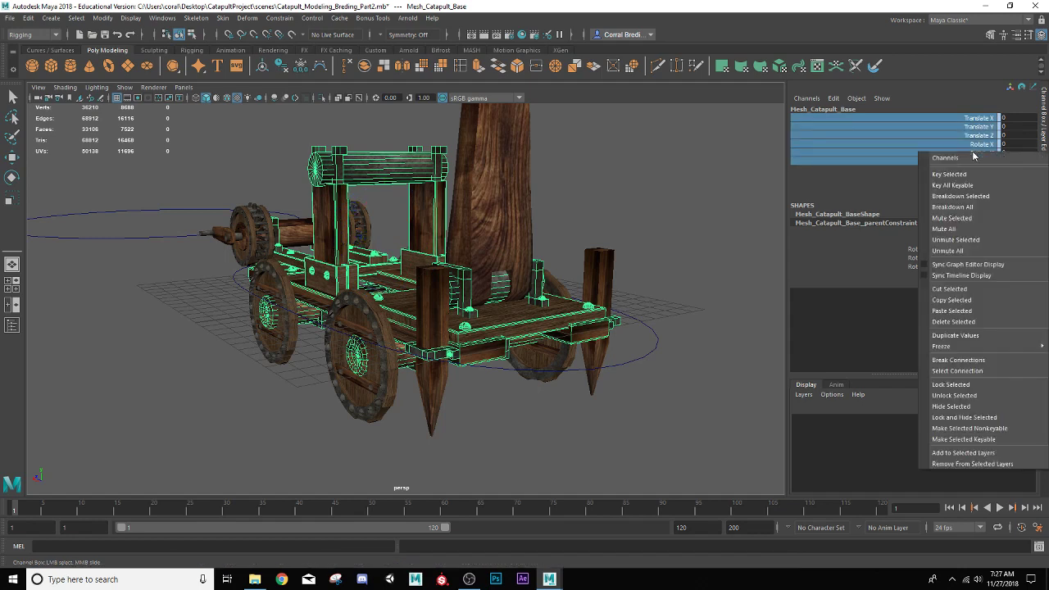
click(960, 387)
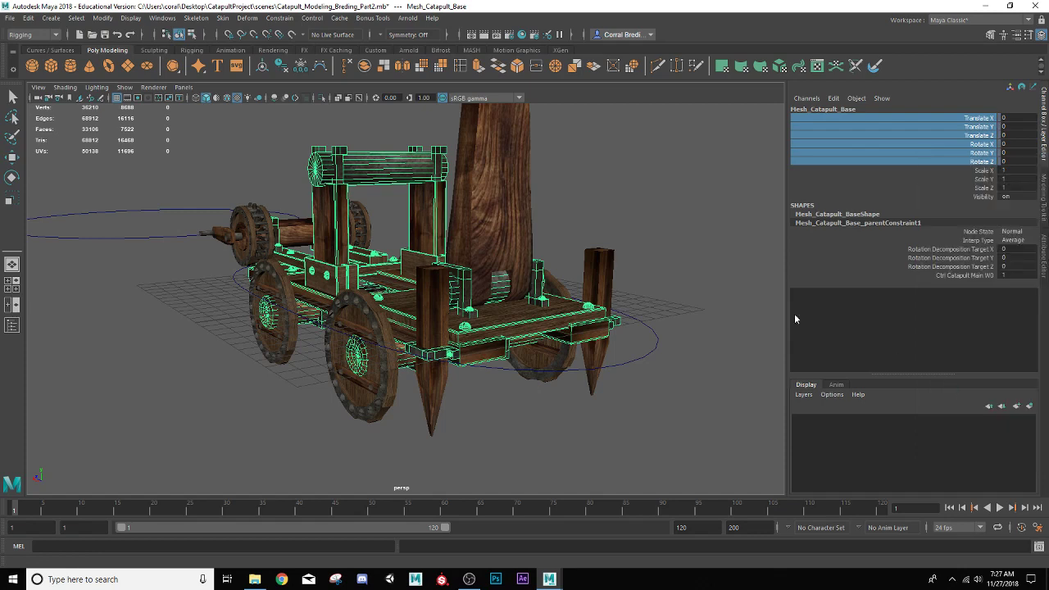
Check the locked channels of Mesh_Catapult_Base by switching between its move and rotate manipulators
key(e)
click(660, 298)
click(584, 323)
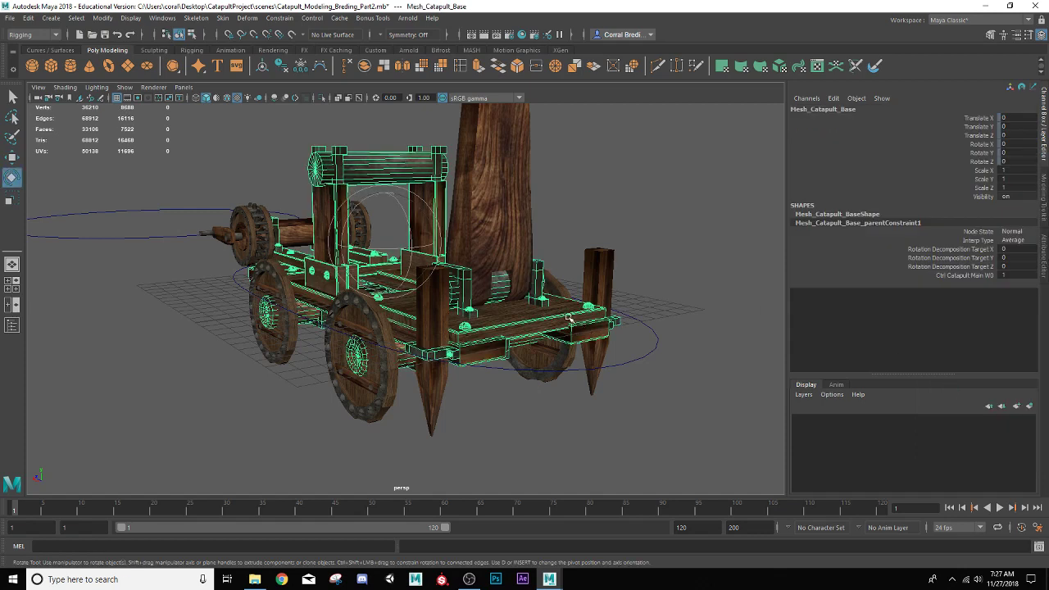
key(w)
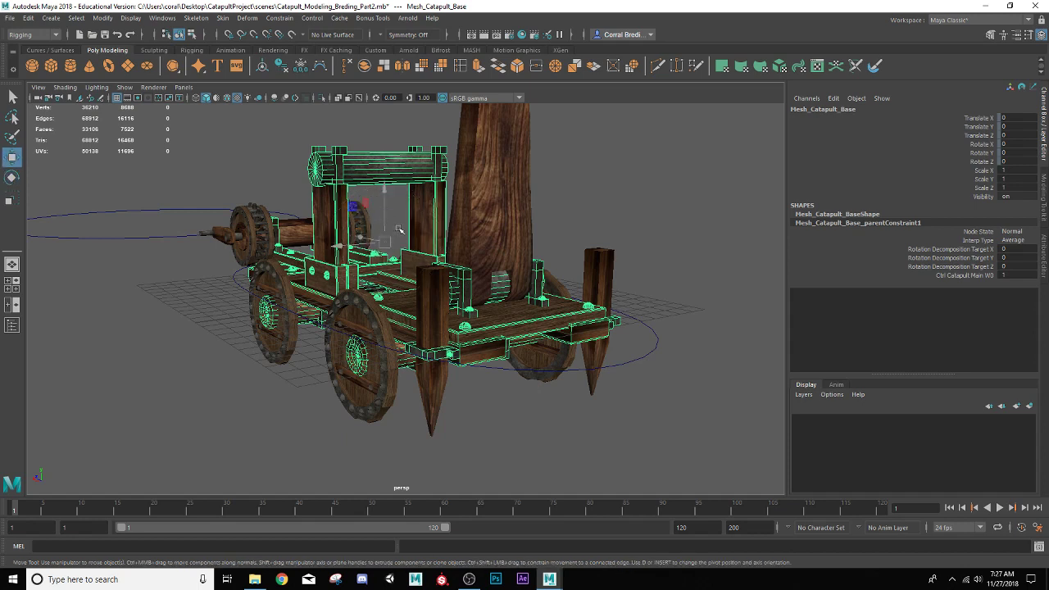
key(e)
key(w)
key(e)
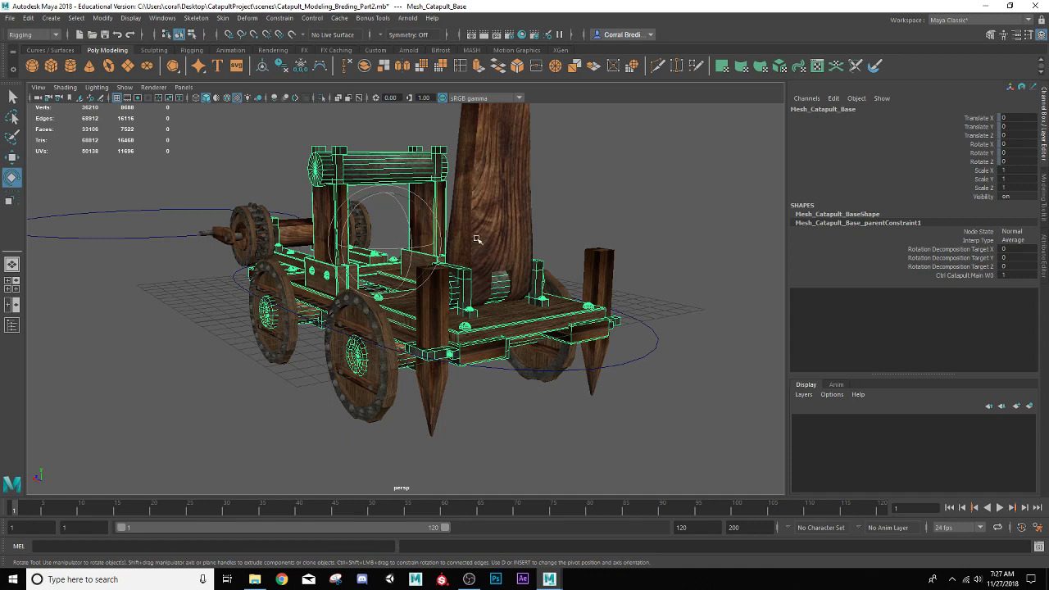
Test moving Ctrl_Catapult_Main along Z with the base's channels locked, undo the move and clear the selection
click(647, 353)
key(w)
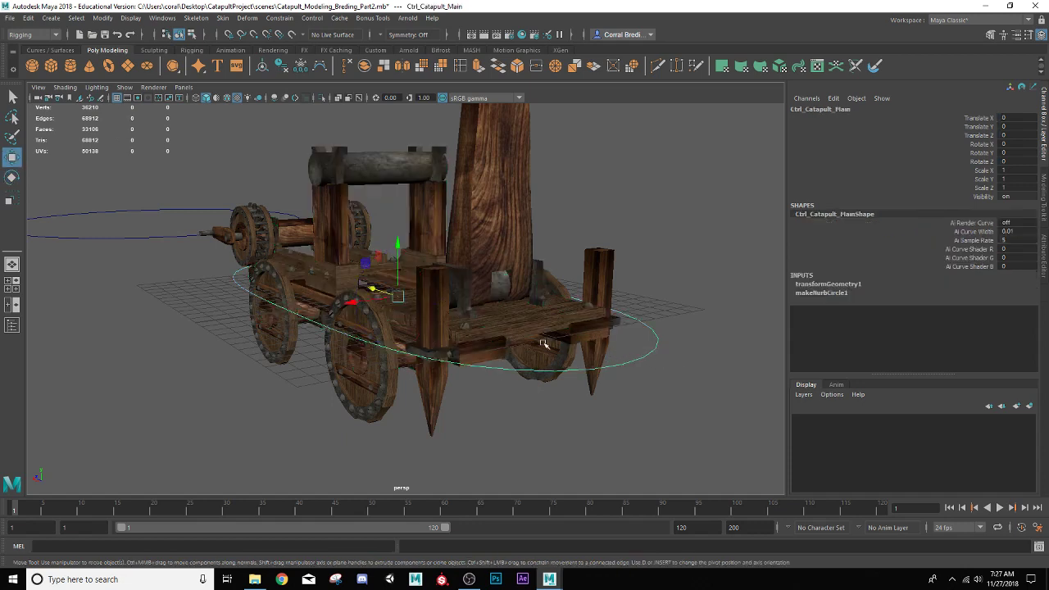
drag(382, 290, 426, 335)
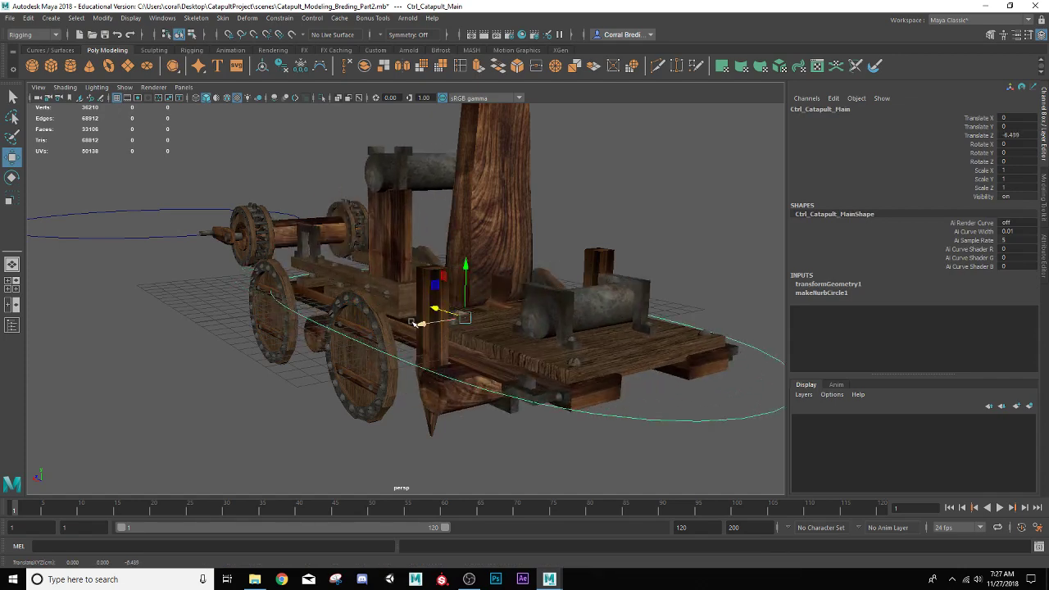
key(ctrl+z)
click(587, 270)
click(662, 239)
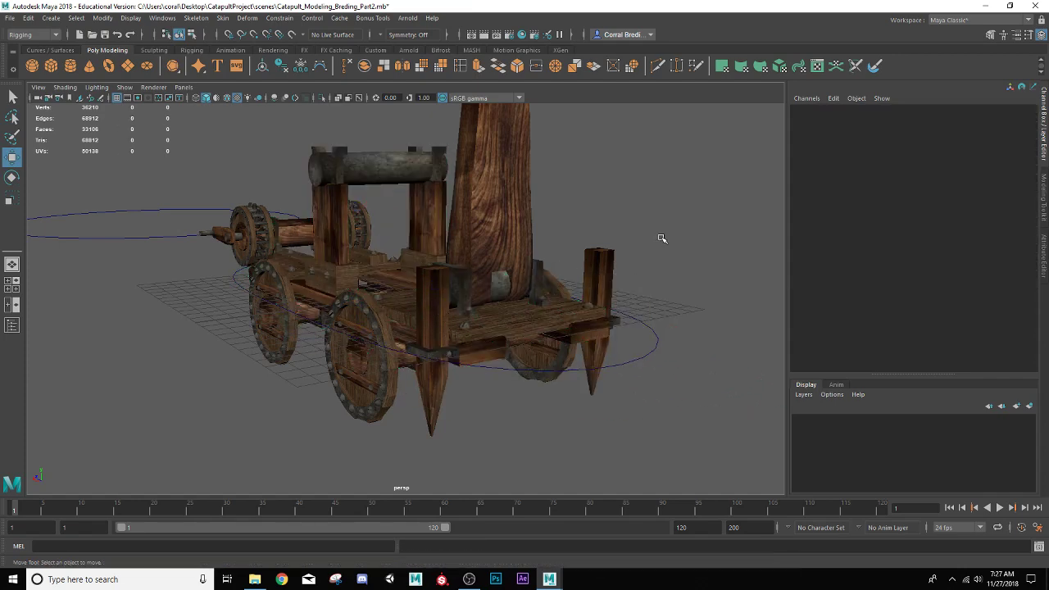
Duplicate the spare NURBS circle beyond the catapult and move the copy along Z to about 13.9, next to the crank
alt+drag(656, 239, 534, 269)
alt+drag(446, 325, 511, 328)
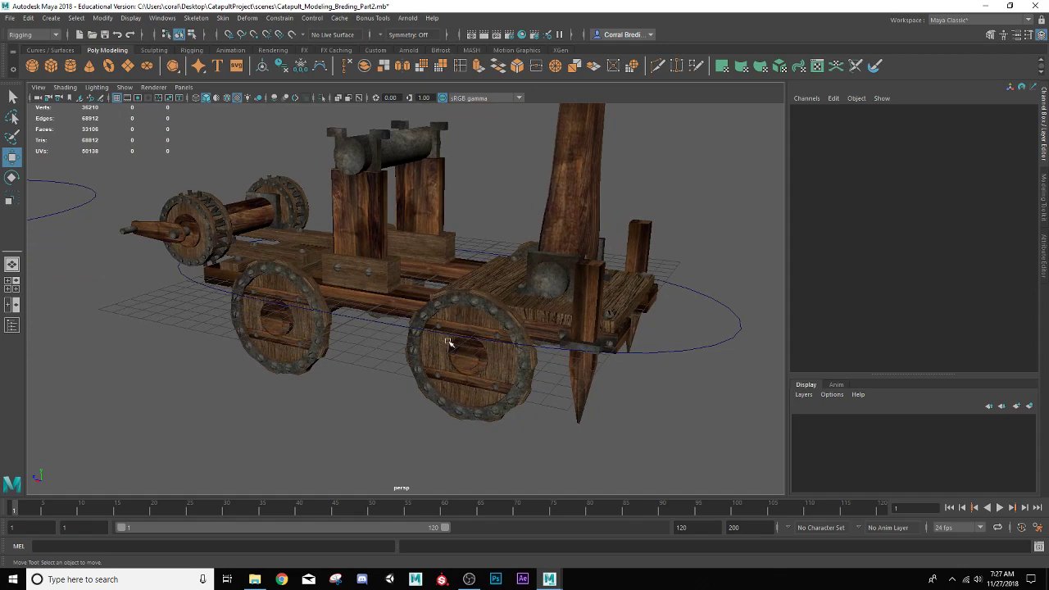
scroll(410, 332, down, 3)
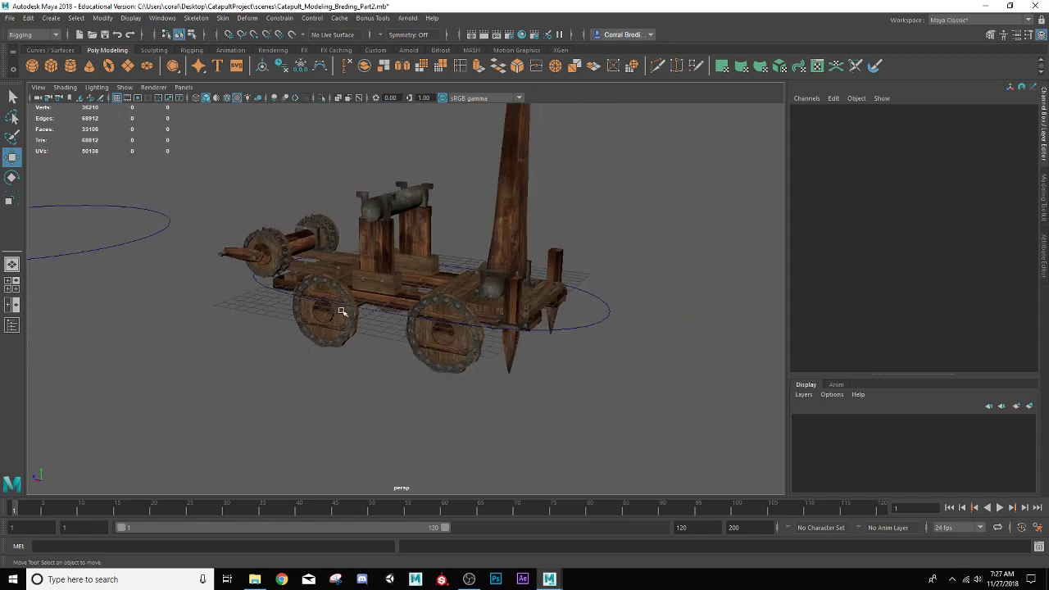
click(131, 242)
alt+middle_drag(139, 247, 246, 300)
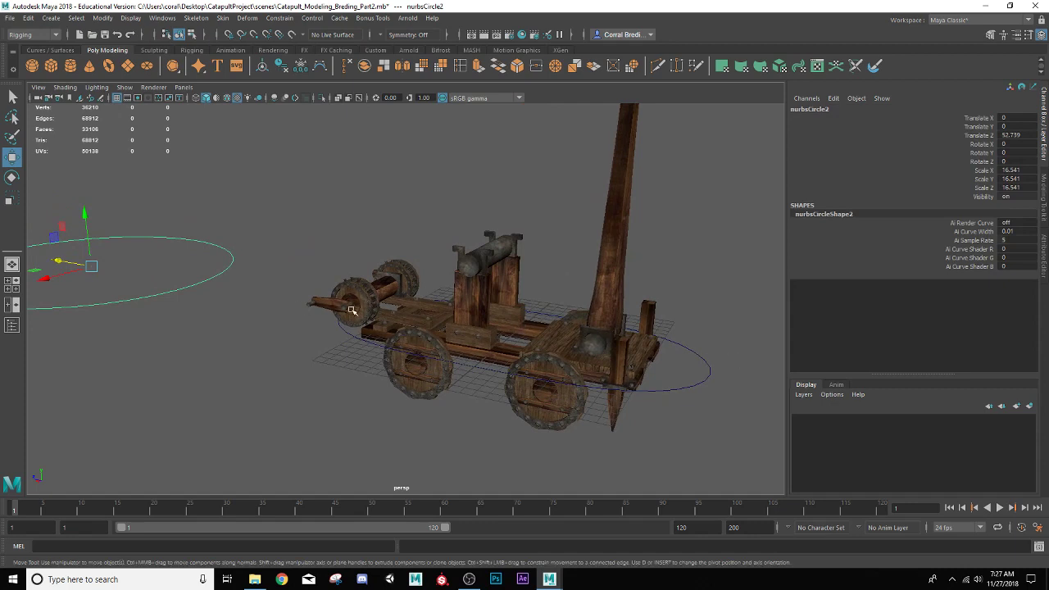
scroll(352, 310, up, 2)
scroll(327, 309, down, 4)
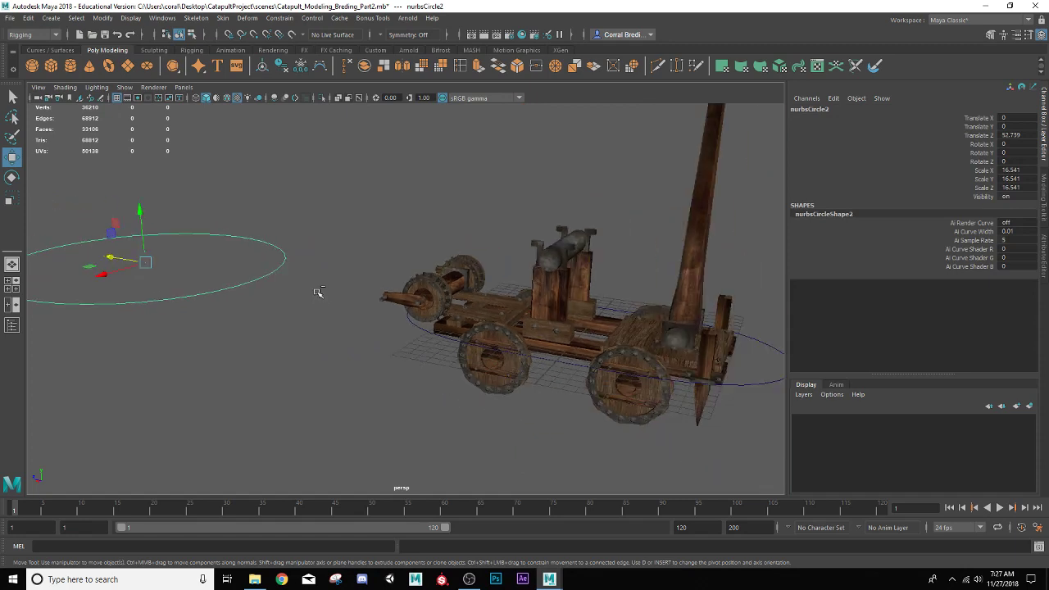
key(ctrl+d)
drag(145, 262, 390, 303)
Display wireframe on the shaded meshes and vertex-snap the duplicated circle to the center of the crank's axle end
scroll(385, 305, up, 3)
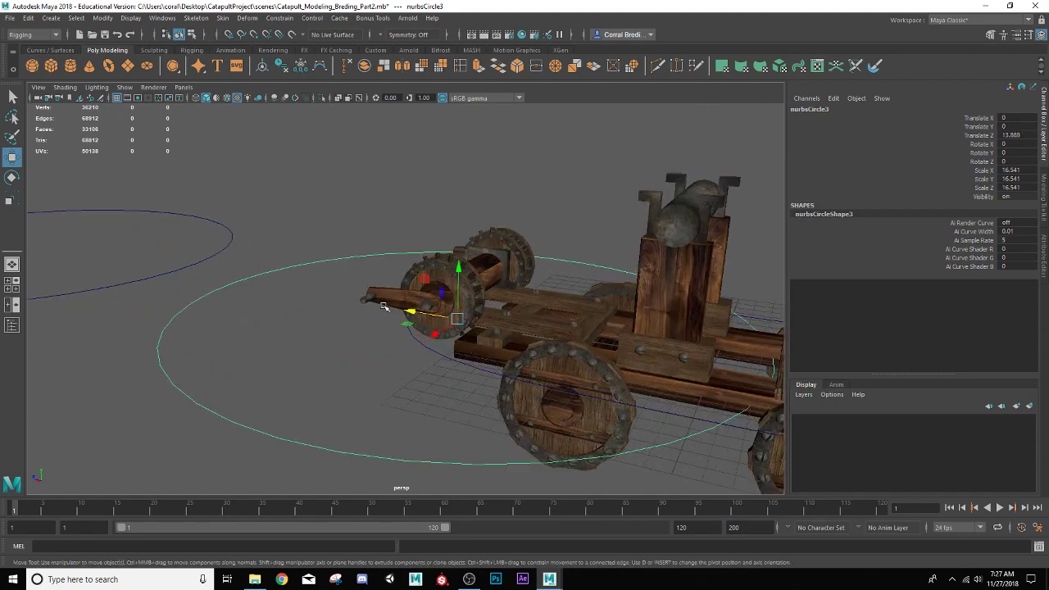
scroll(383, 306, up, 2)
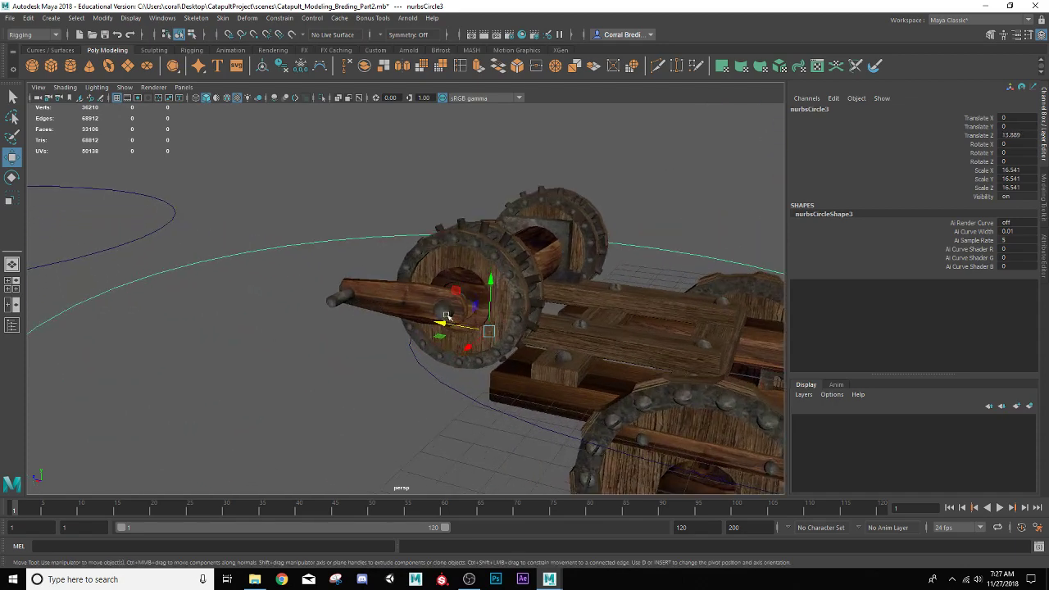
scroll(450, 320, up, 2)
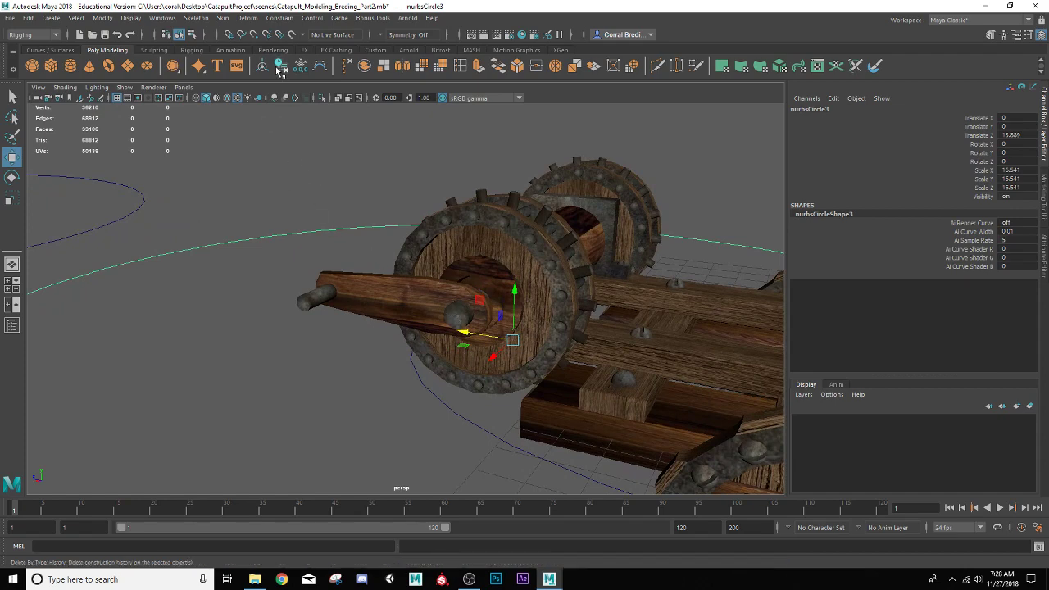
click(217, 98)
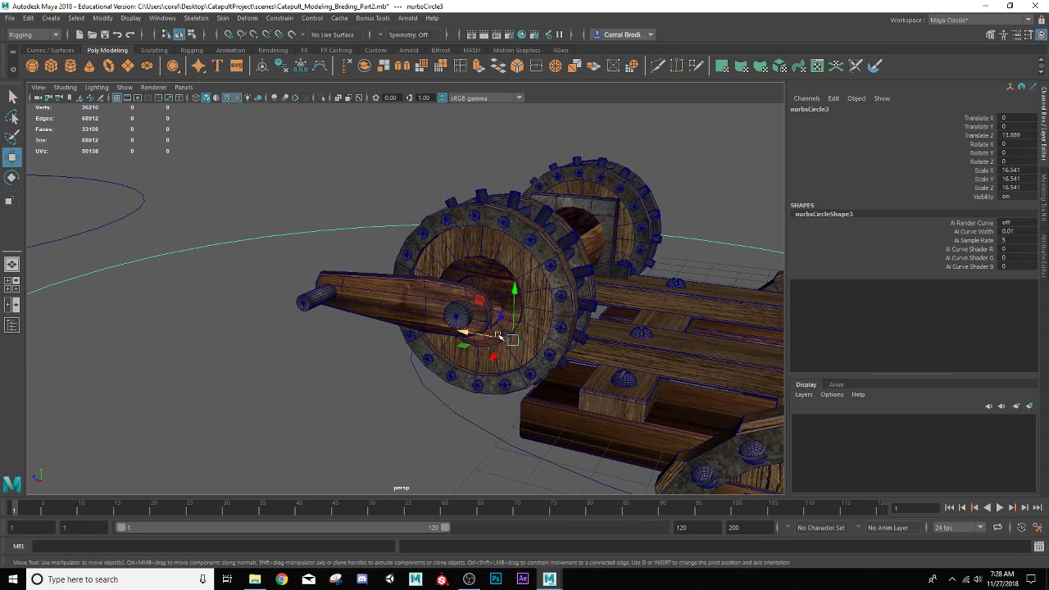
key(v)
drag(509, 340, 454, 317)
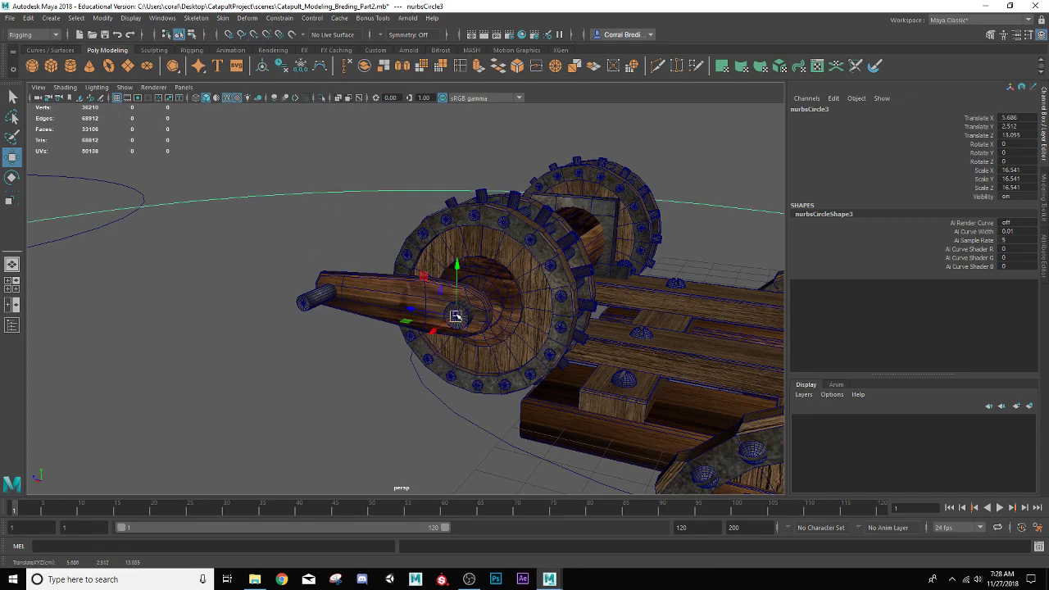
Rotate the duplicated circle upright at the crank by setting its Rotate Z to 90
scroll(445, 319, down, 8)
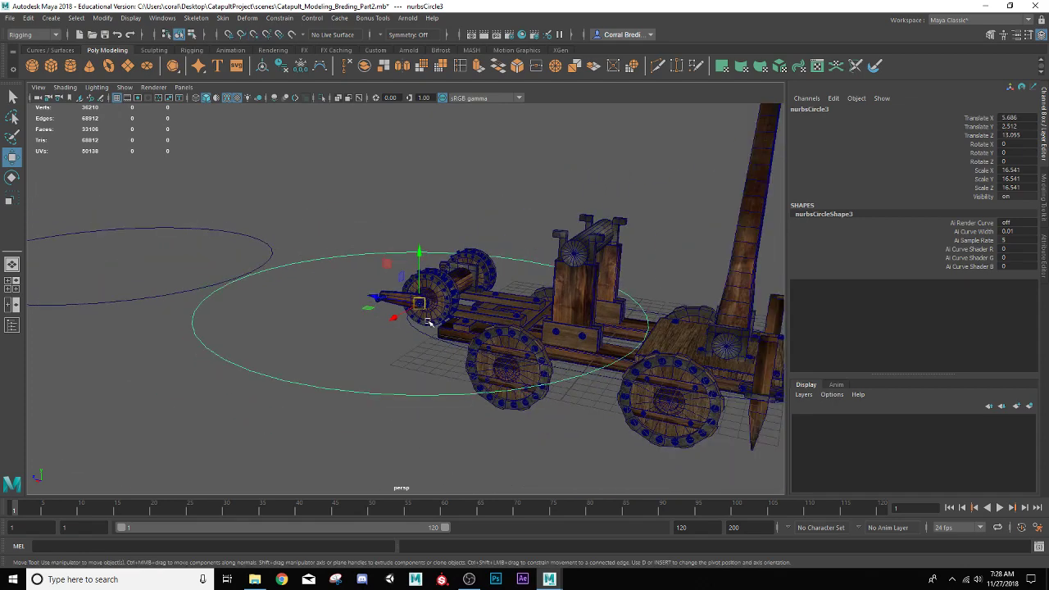
scroll(431, 320, up, 2)
key(e)
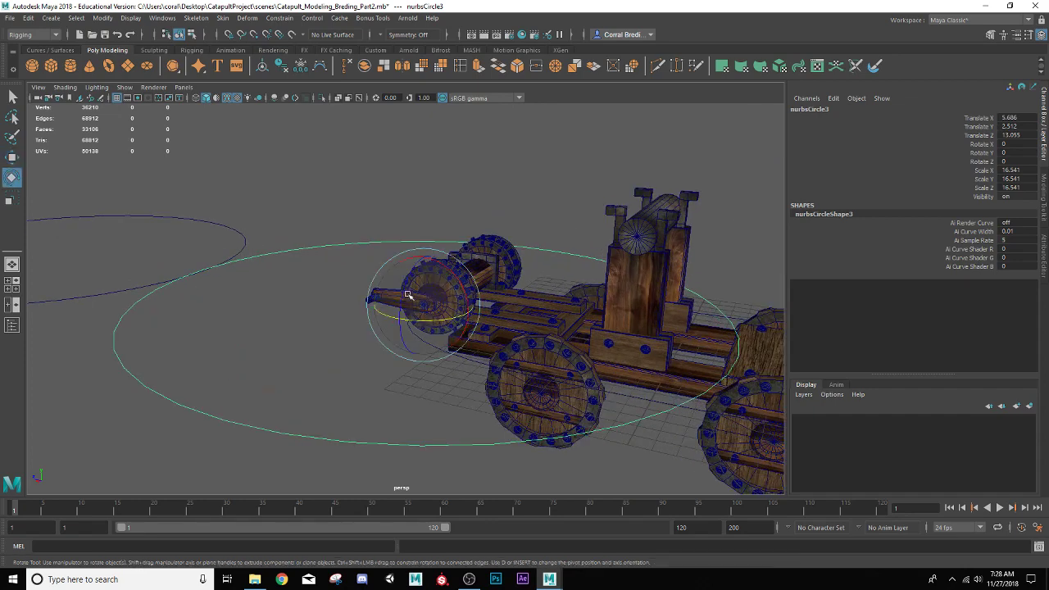
drag(405, 280, 414, 311)
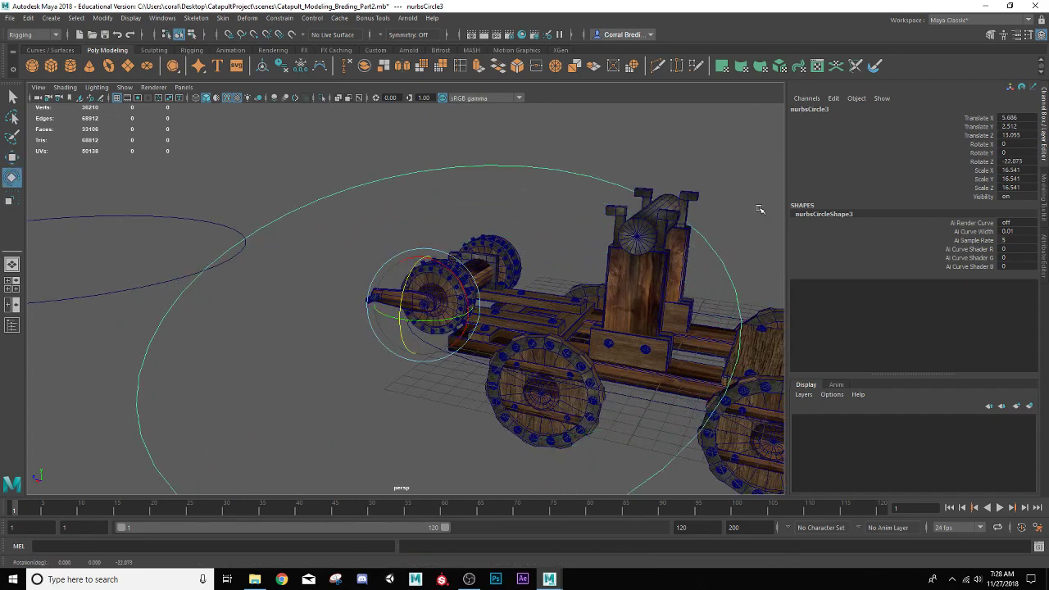
double_click(1014, 160)
text(9)
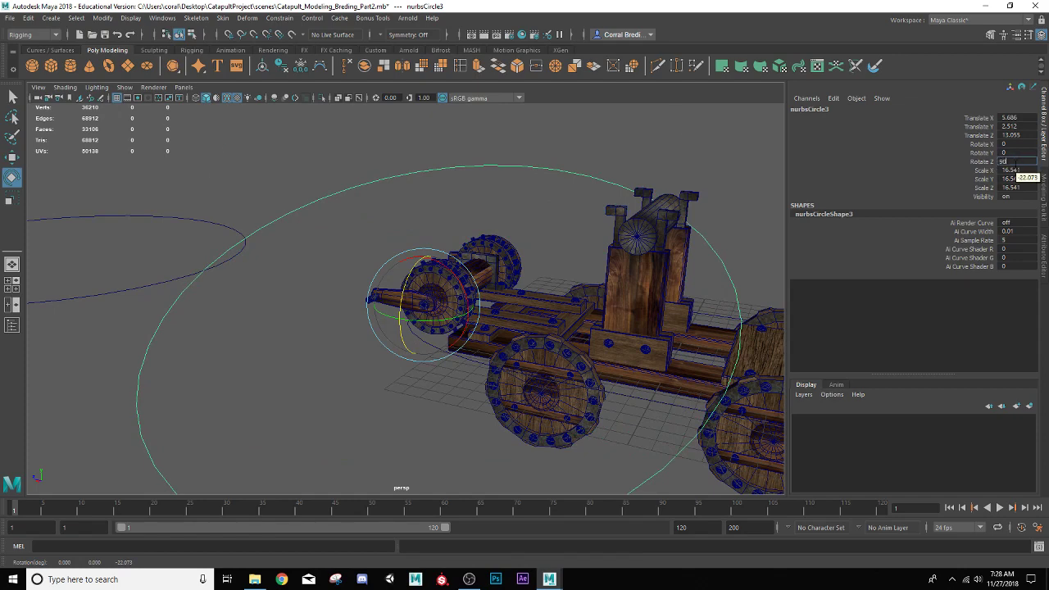
text(0)
key(Return)
Scale the upright circle down uniformly to about 3.27 so it fits just around the crank's gear wheel
scroll(492, 301, up, 10)
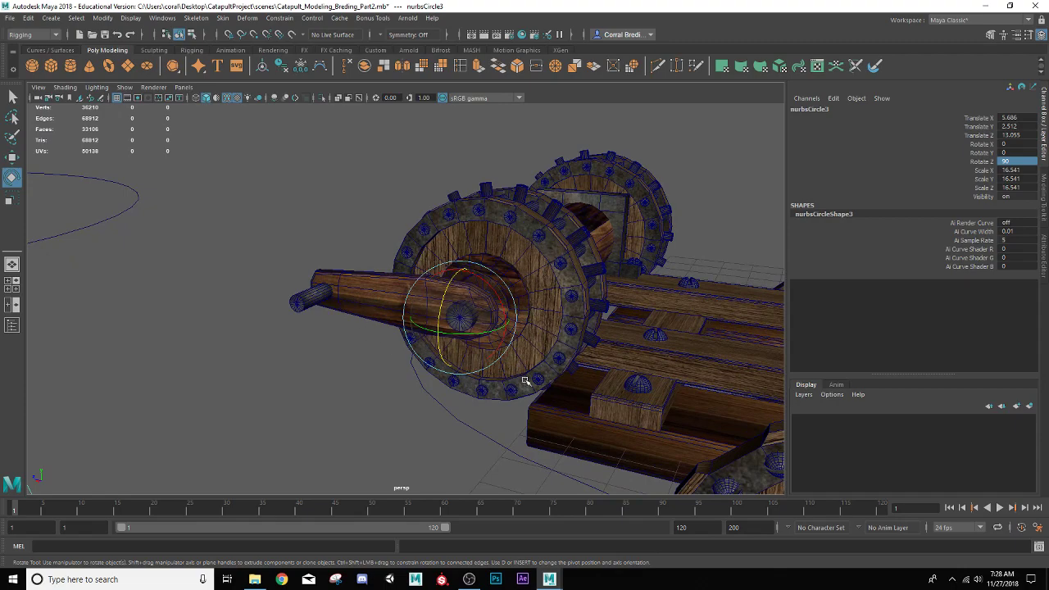
scroll(517, 344, down, 10)
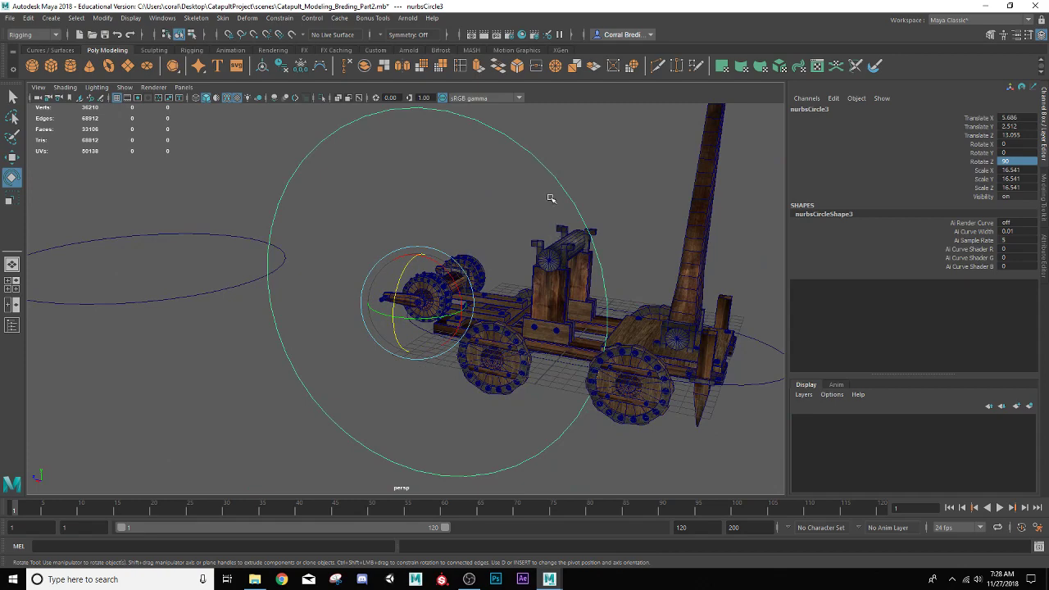
scroll(473, 259, up, 2)
scroll(470, 273, up, 1)
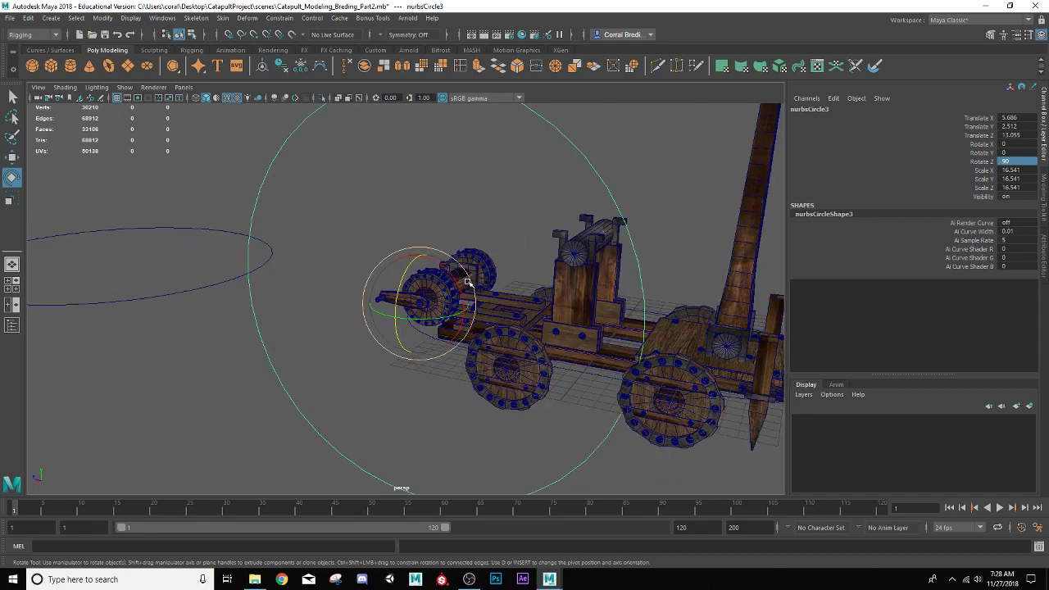
scroll(468, 282, down, 2)
scroll(434, 285, up, 5)
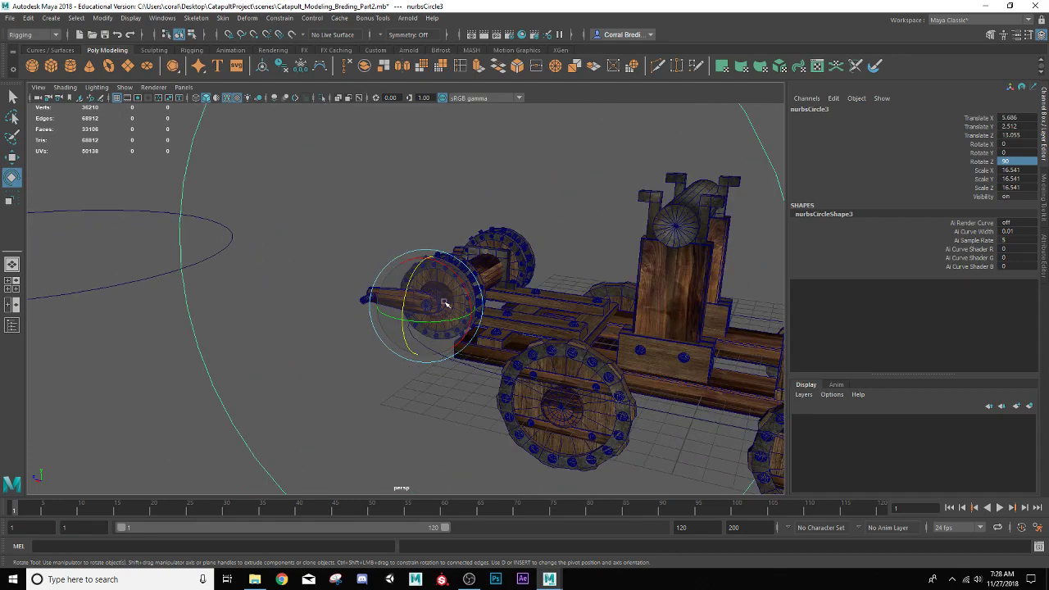
key(r)
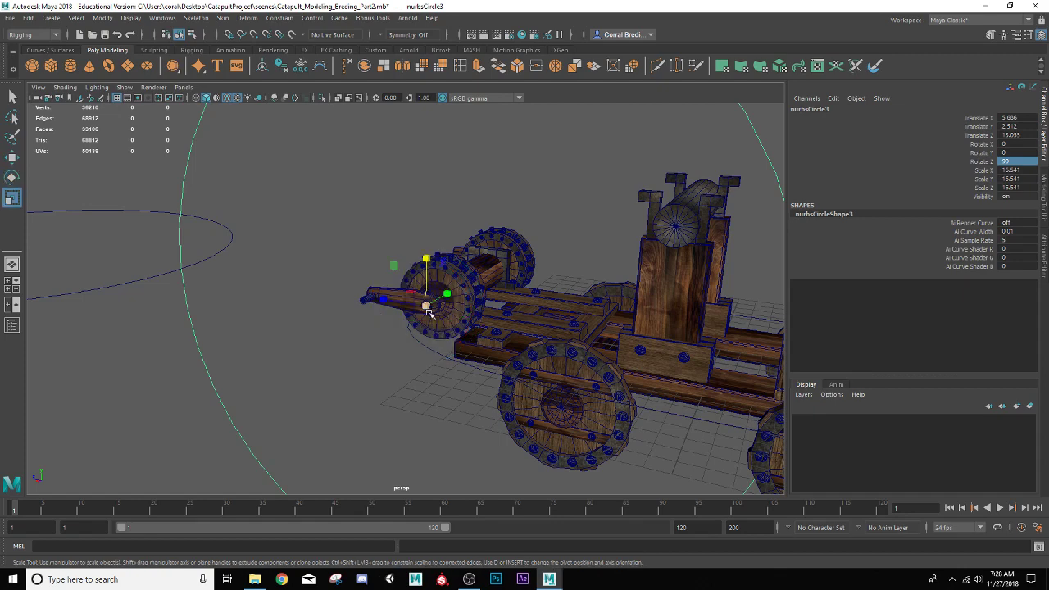
drag(429, 313, 258, 417)
Shape the crank's circle into a four-pointed curve by selecting its four diagonal control vertices and scaling them inward together
scroll(41, 356, up, 4)
alt+drag(211, 413, 129, 398)
scroll(304, 312, up, 5)
alt+drag(315, 315, 435, 236)
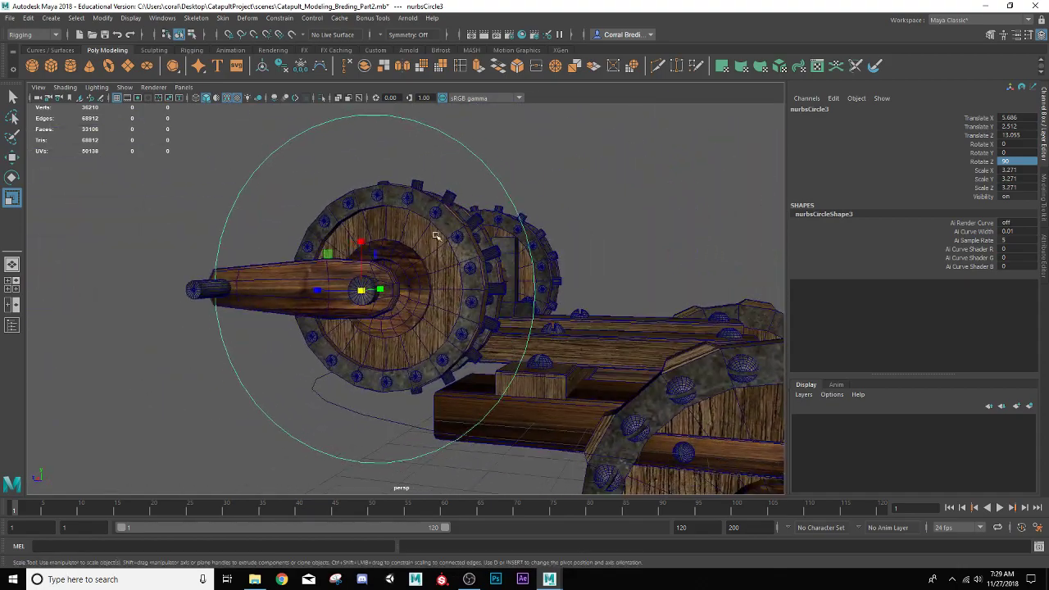
alt+drag(429, 293, 355, 212)
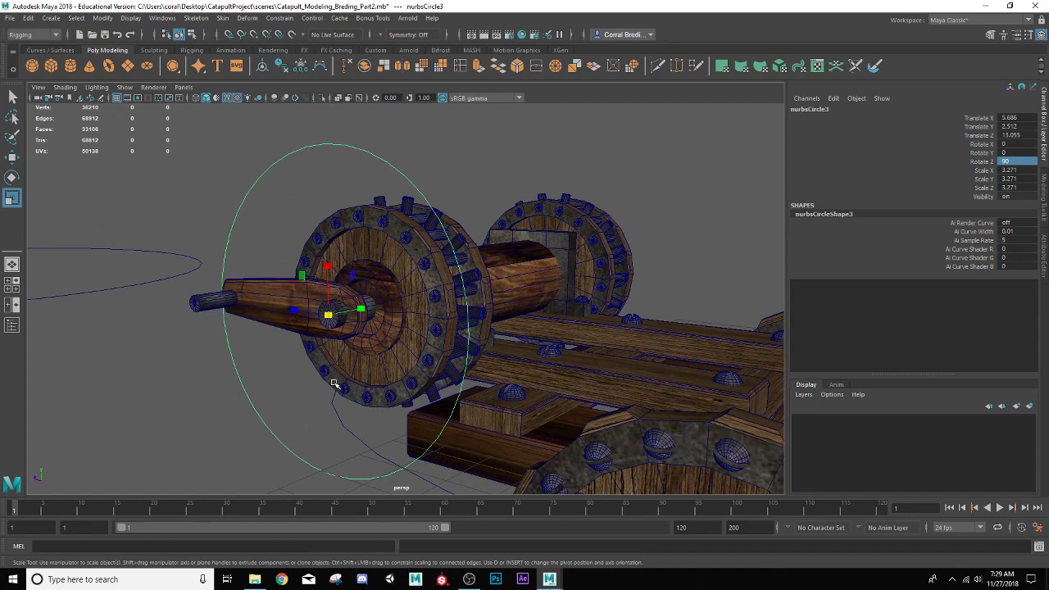
right_drag(468, 138, 442, 138)
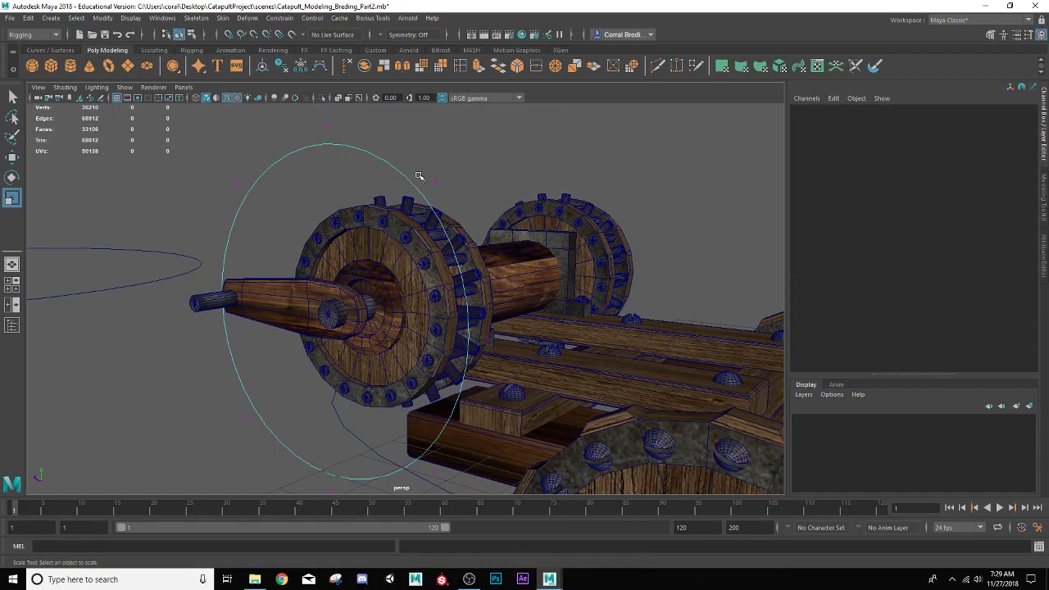
alt+drag(418, 176, 299, 243)
shift+drag(405, 218, 440, 404)
shift+drag(275, 384, 303, 410)
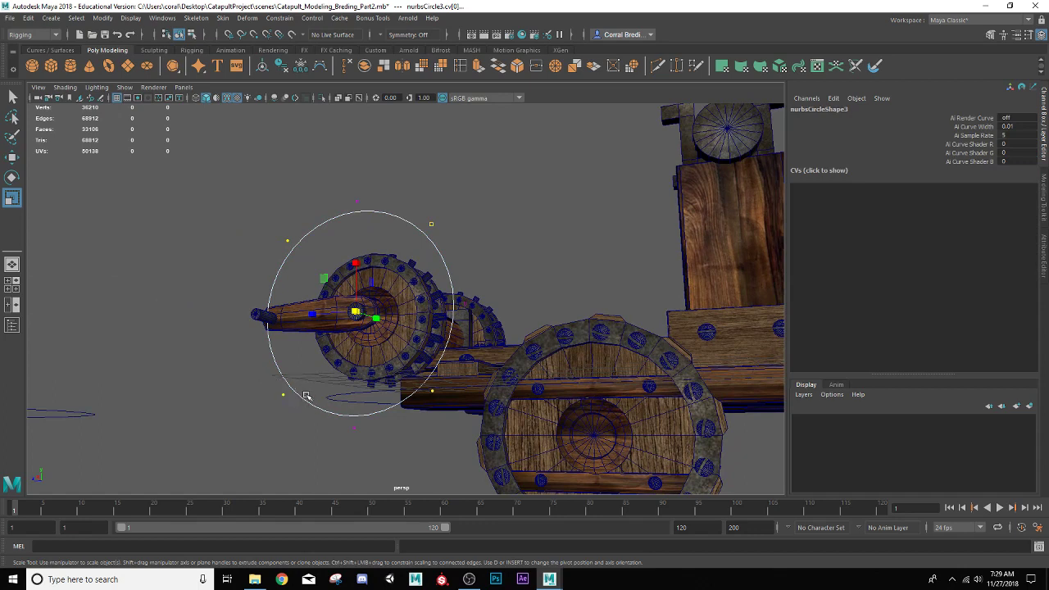
drag(359, 313, 276, 319)
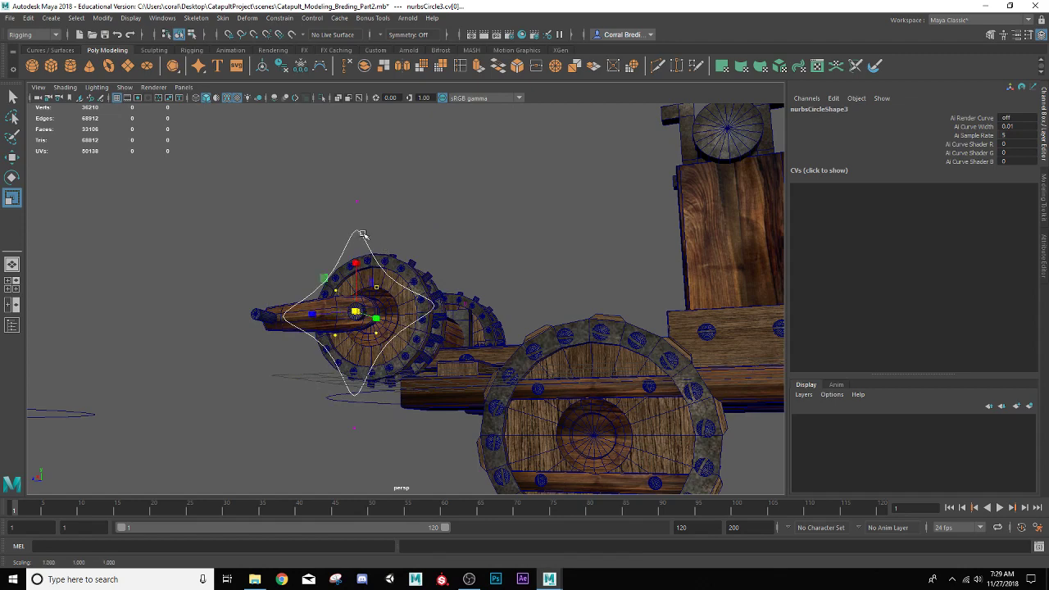
right_drag(362, 235, 391, 273)
click(390, 233)
Rename the four-pointed curve at the crank to Ctrl_Winch and freeze its transformations
alt+drag(391, 274, 347, 261)
click(360, 239)
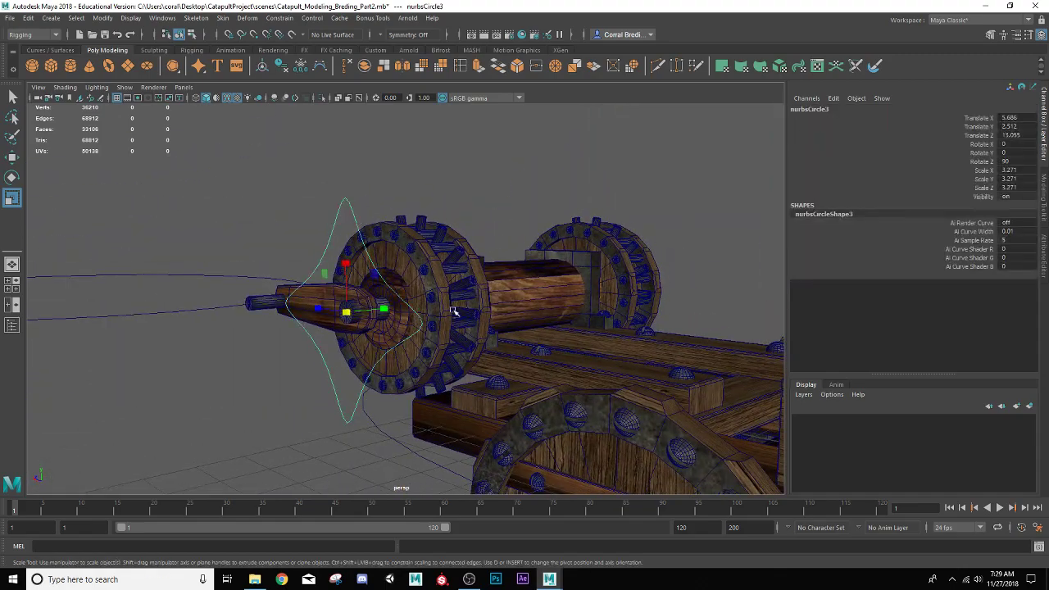
alt+drag(456, 312, 376, 269)
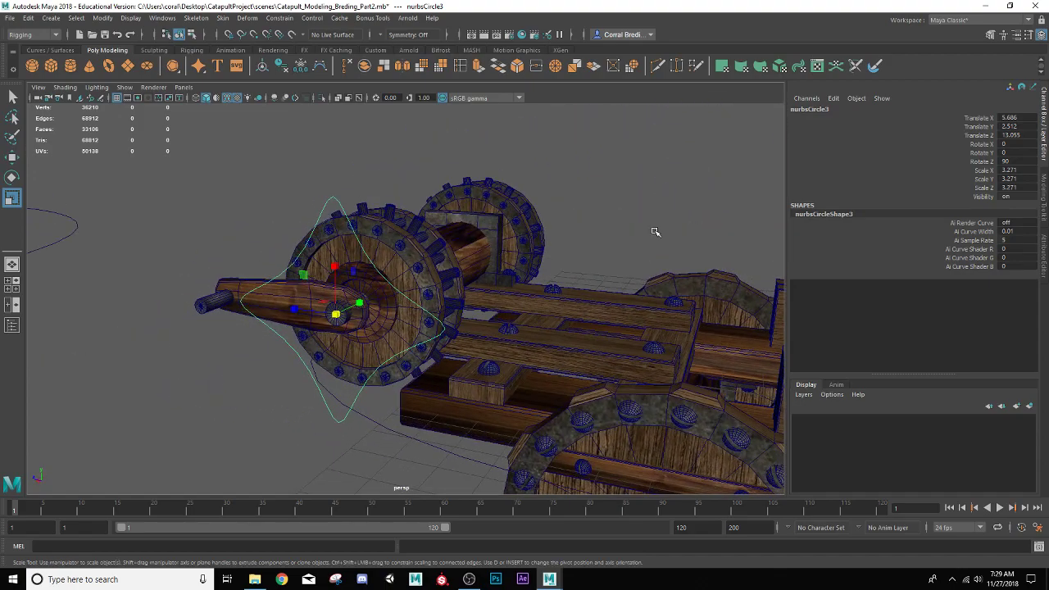
double_click(822, 109)
text(ctl)
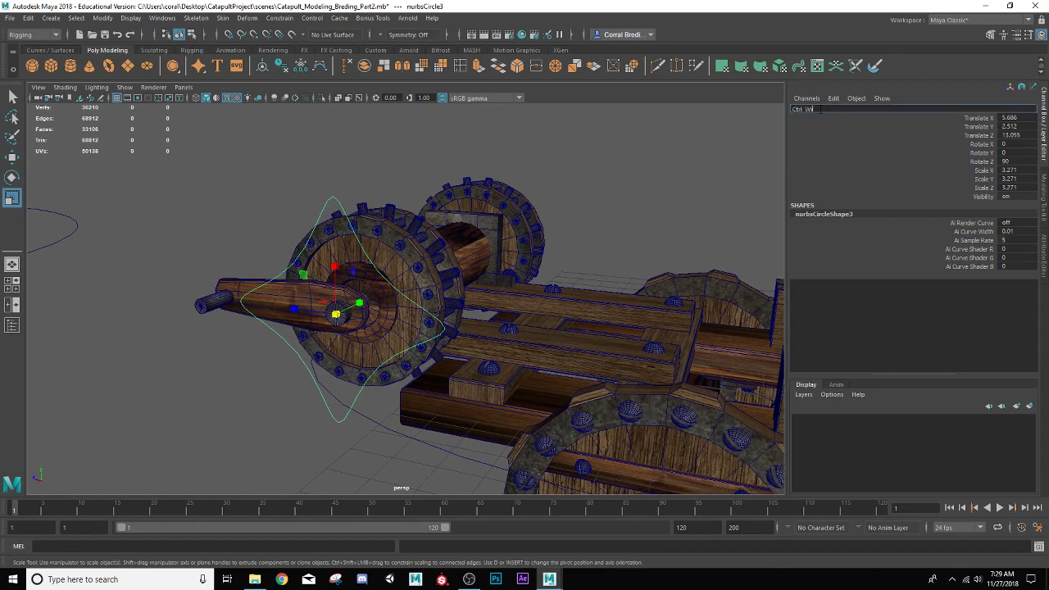
text(_Winch)
key(Return)
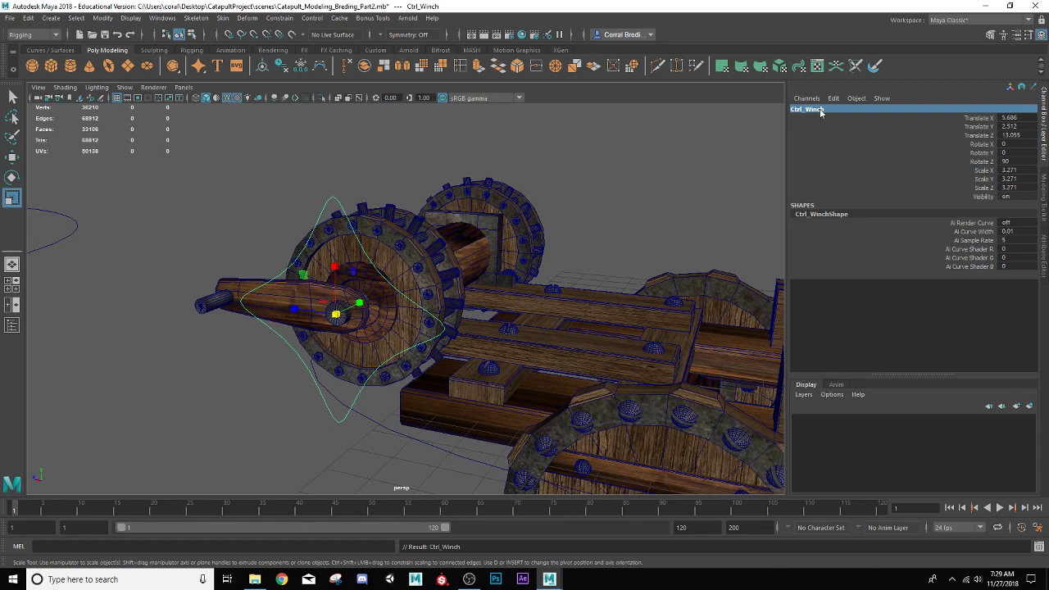
click(305, 72)
Parent-constrain the Mesh_Winch gear and crank mesh to the Ctrl_Winch curve
alt+drag(377, 316, 412, 328)
scroll(412, 328, up, 2)
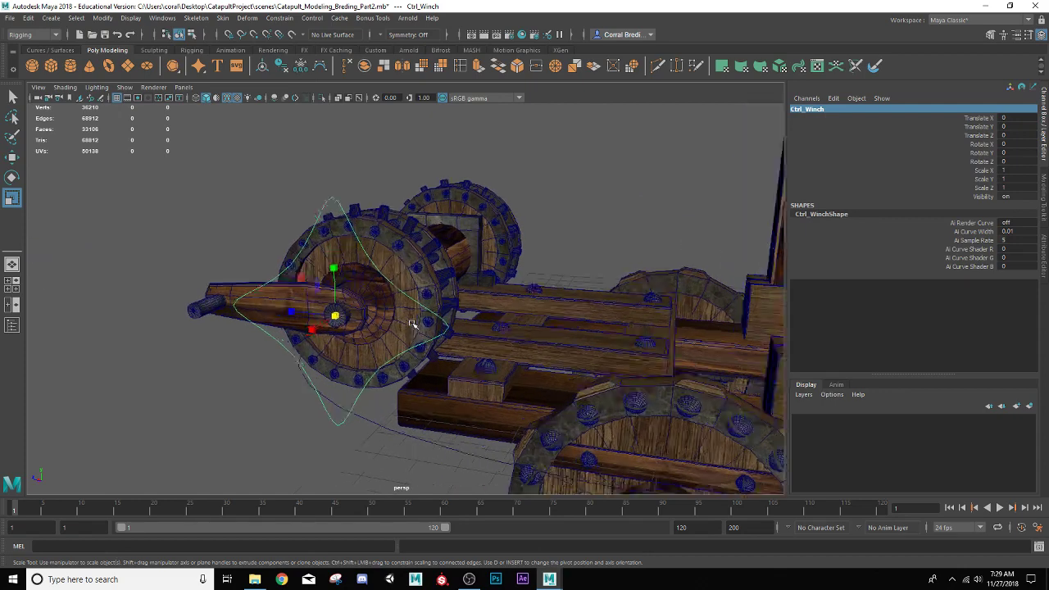
scroll(412, 325, up, 1)
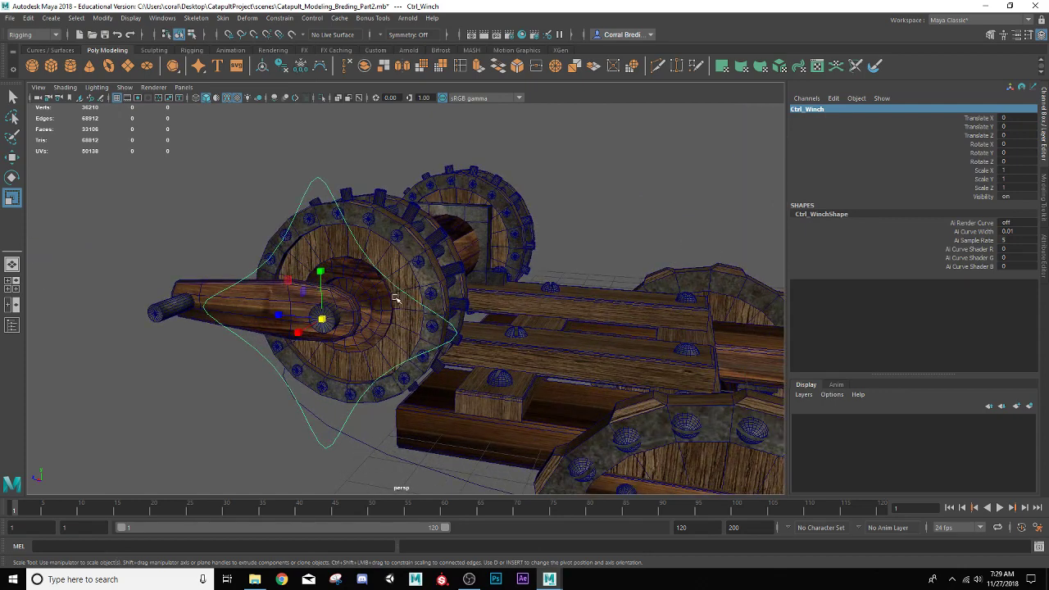
click(316, 177)
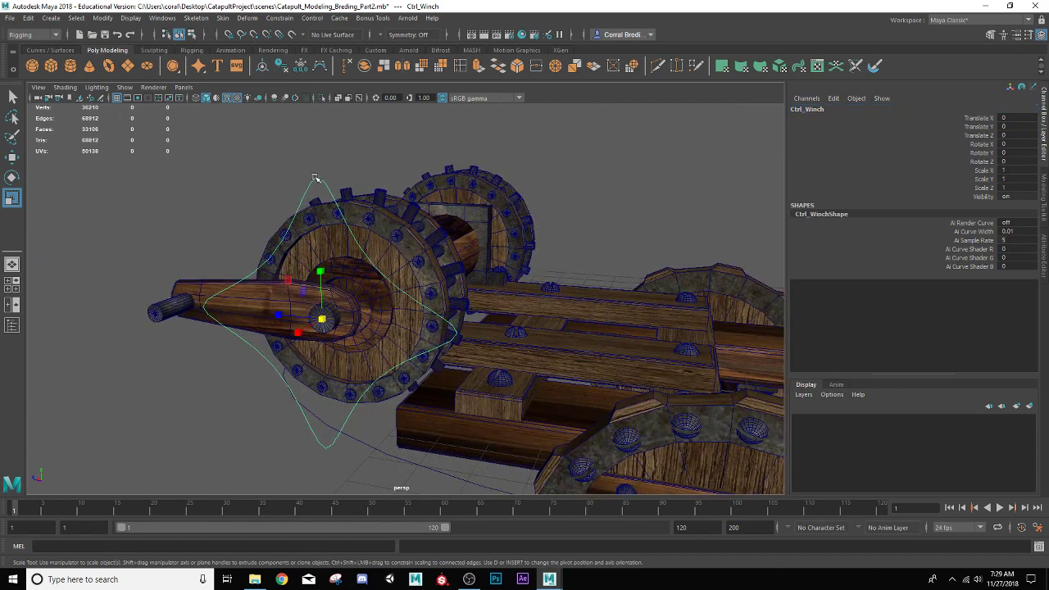
shift+click(389, 223)
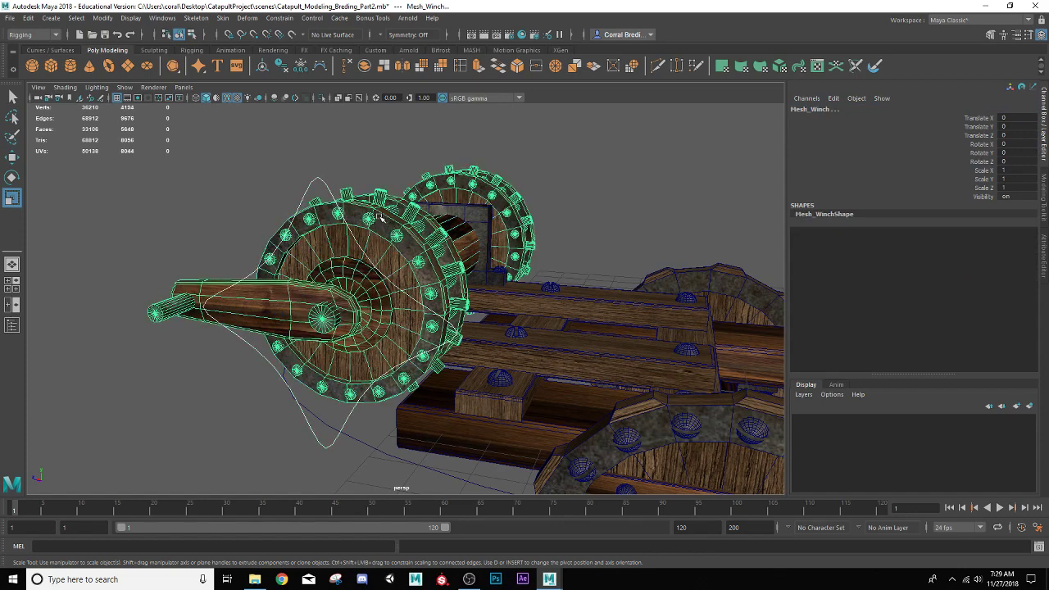
click(276, 18)
click(294, 46)
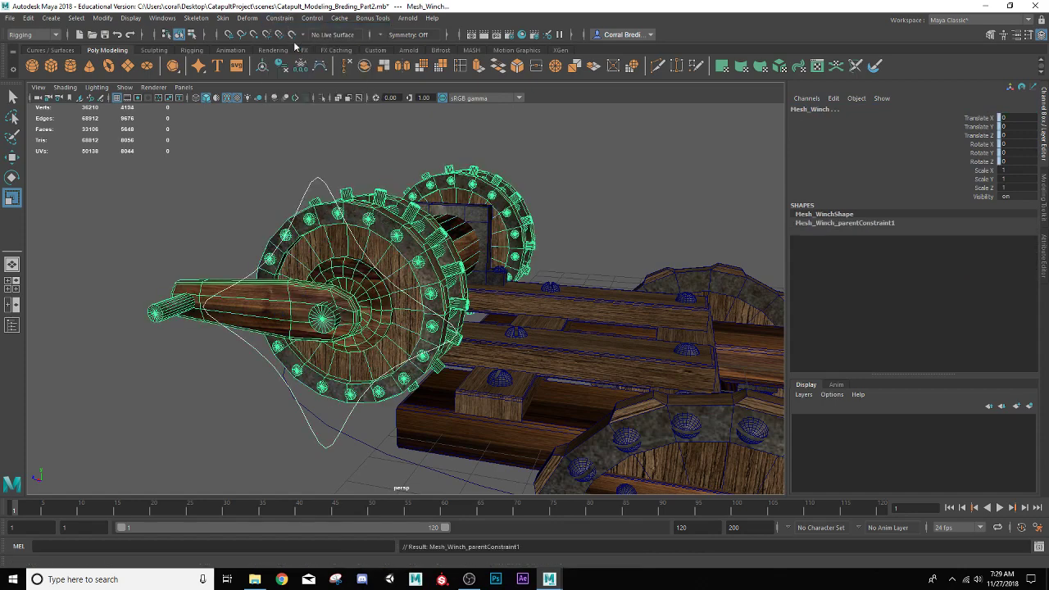
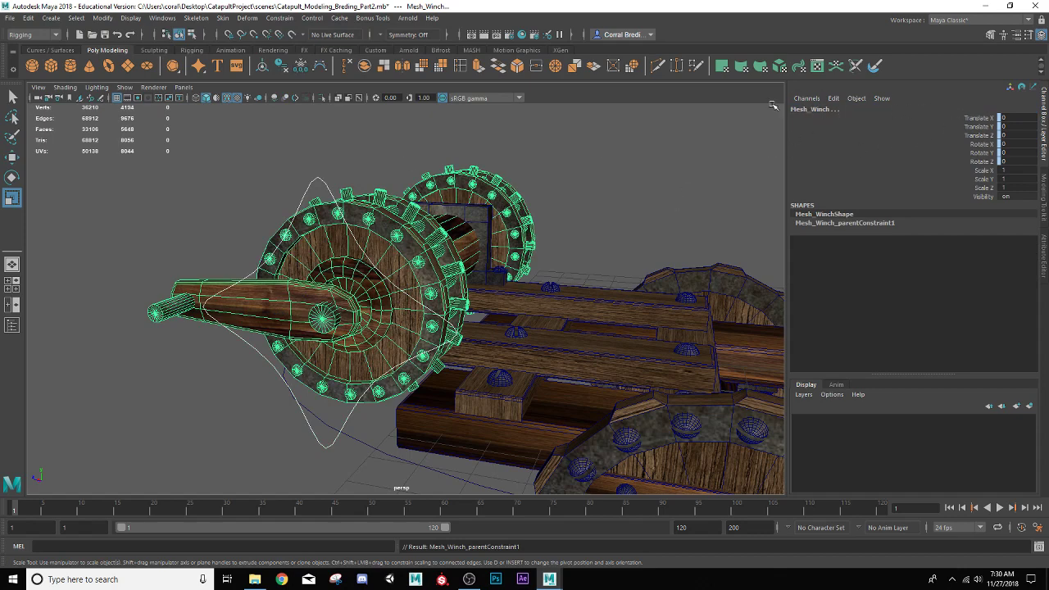
Test the winch constraint by rotating Ctrl_Winch, and undo the rotation
click(319, 180)
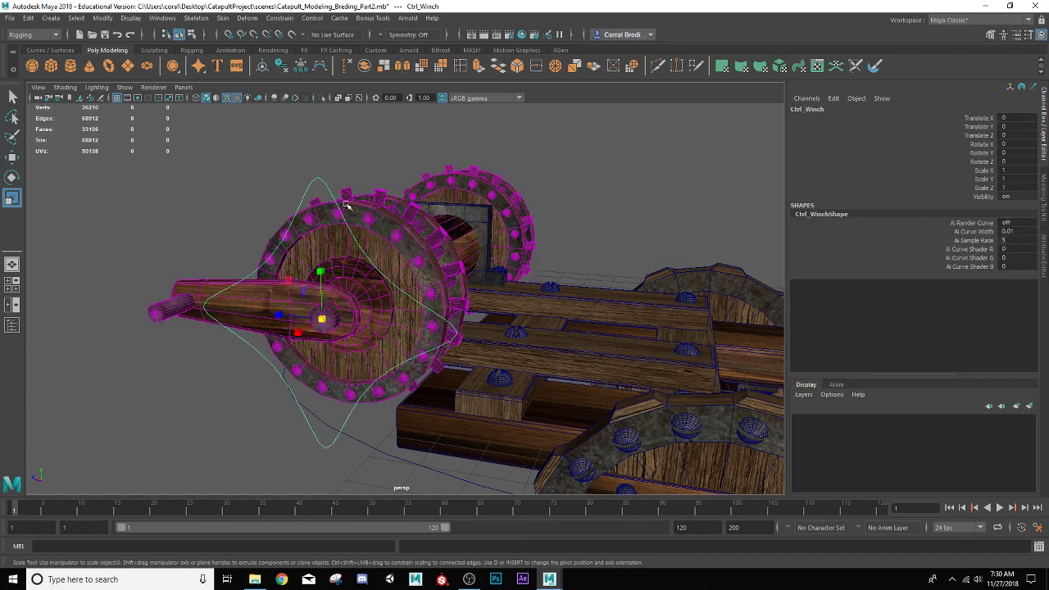
scroll(354, 239, down, 2)
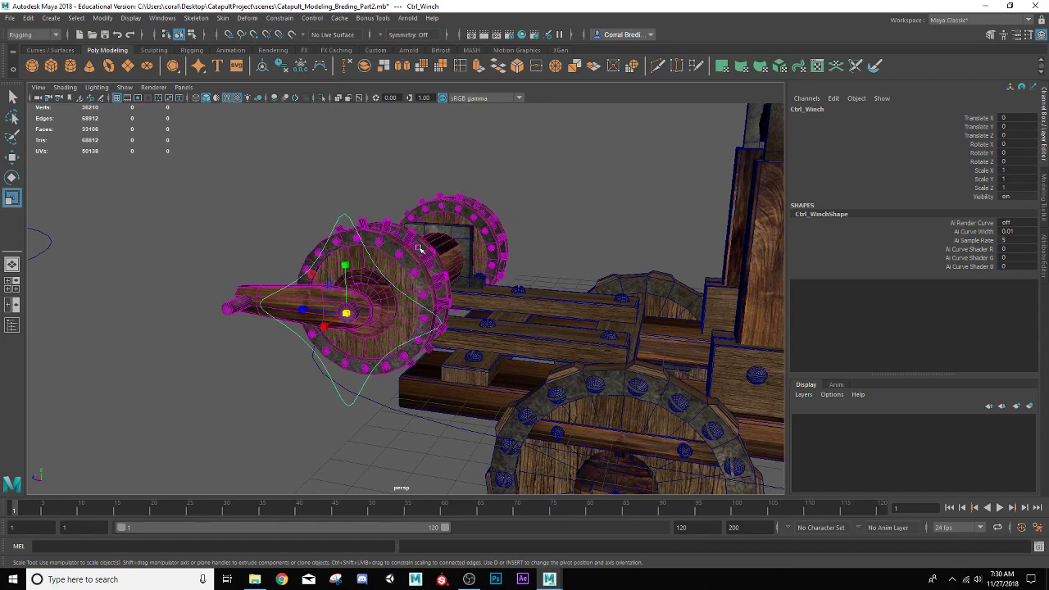
click(335, 190)
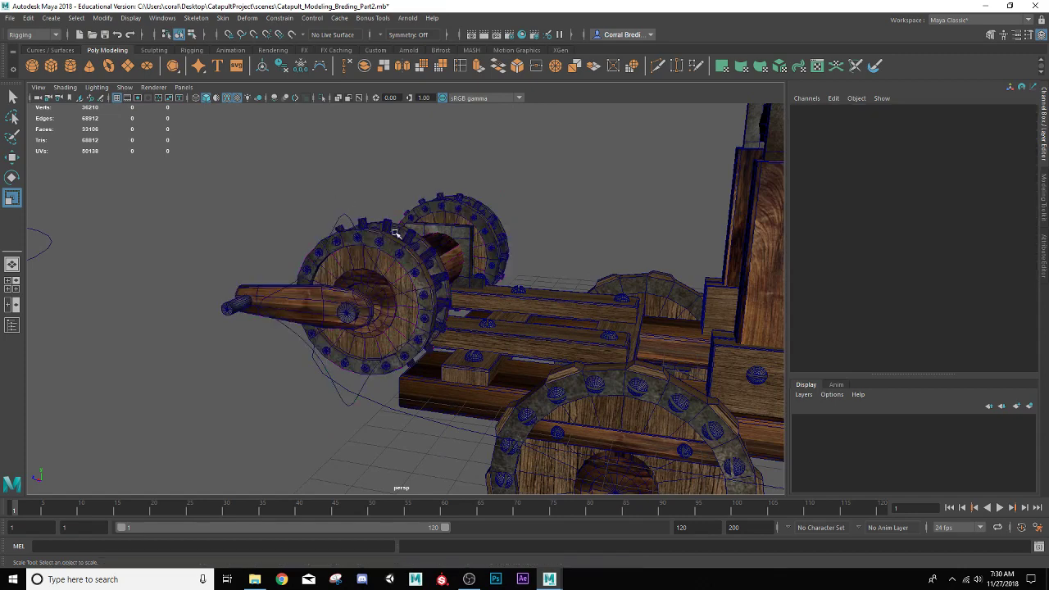
click(396, 232)
click(353, 222)
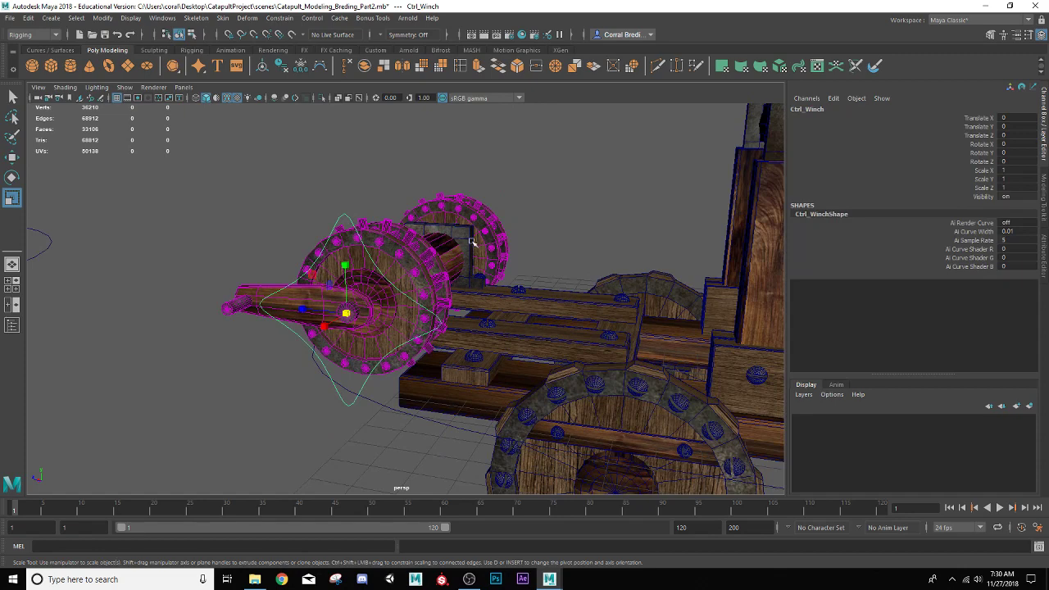
scroll(338, 306, up, 3)
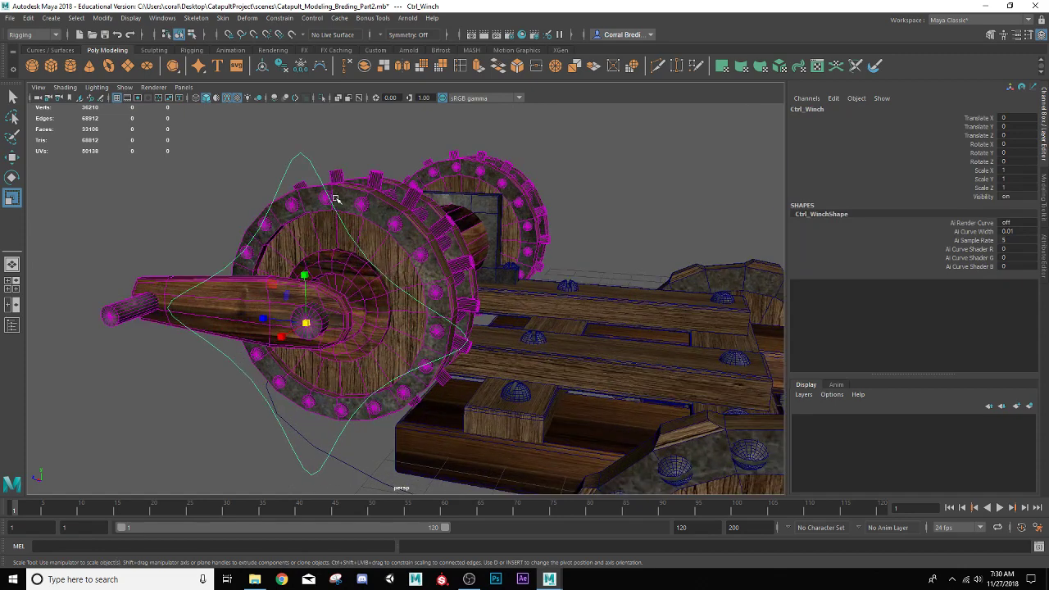
key(e)
alt+drag(324, 214, 341, 277)
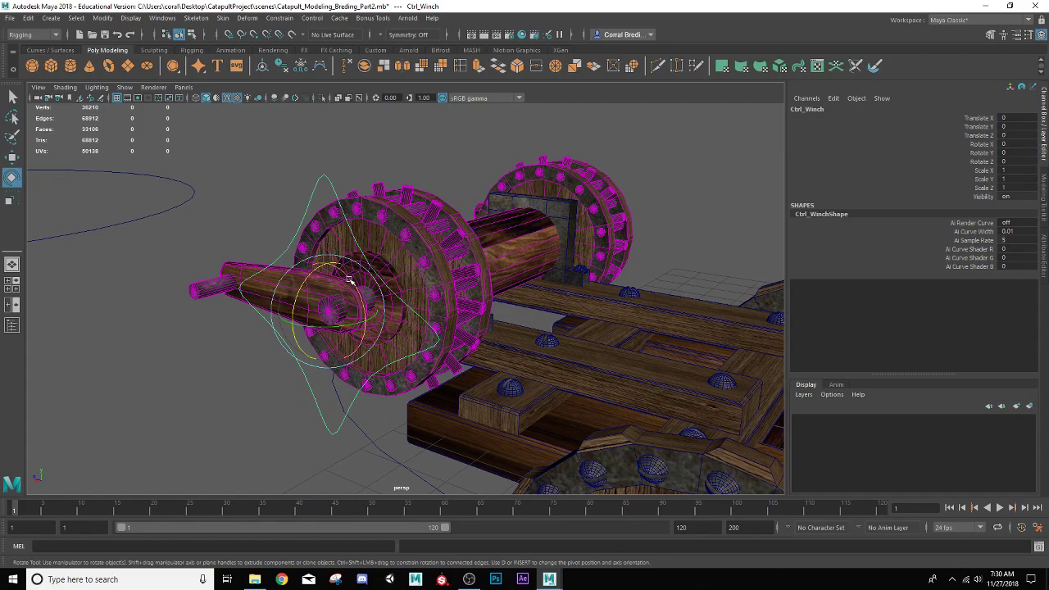
drag(353, 291, 365, 350)
key(ctrl+z)
scroll(366, 350, up, 2)
scroll(365, 351, down, 7)
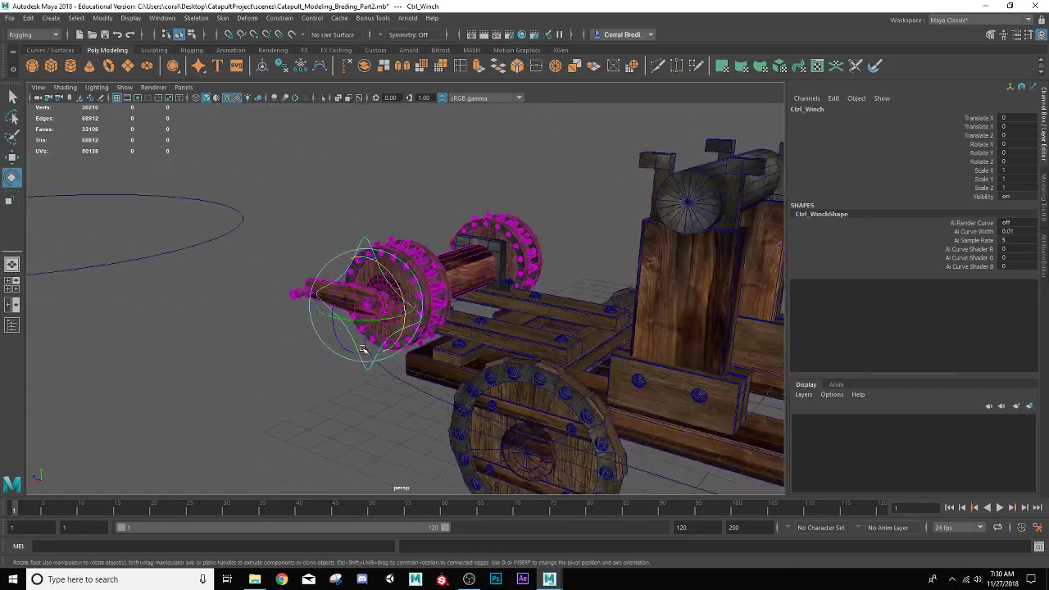
Test-rotate Ctrl_Catapult_Main by about 45 degrees around X to check whether the winch follows, and undo it
click(509, 214)
alt+drag(509, 214, 373, 310)
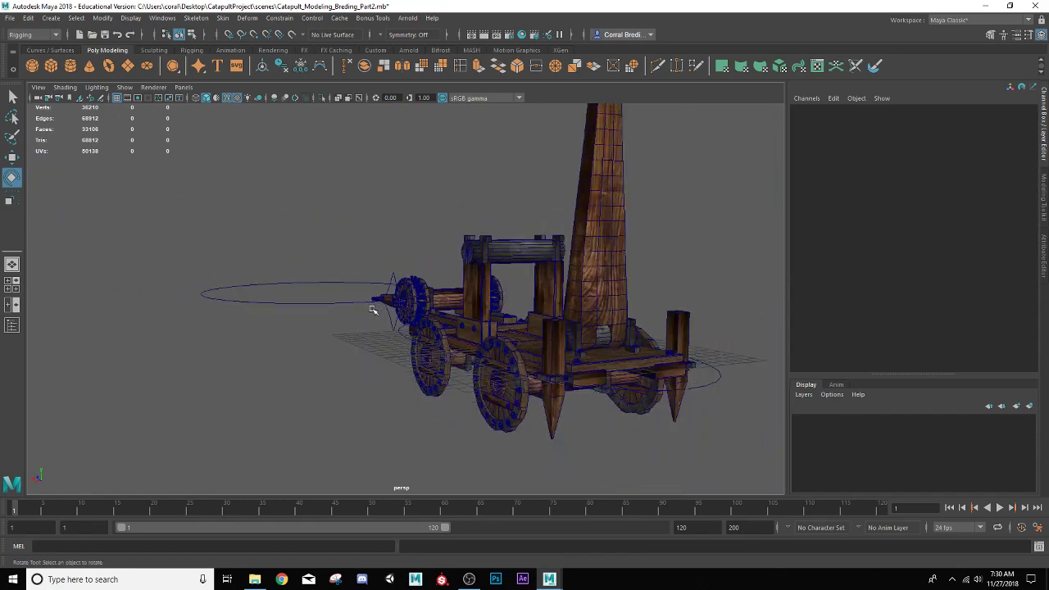
click(711, 385)
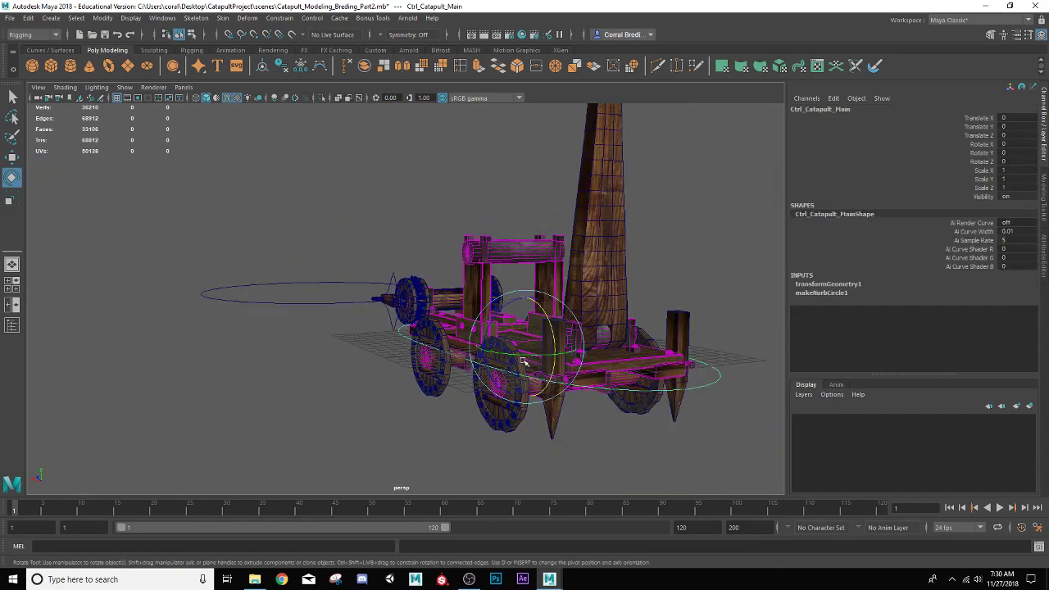
alt+drag(563, 375, 554, 317)
key(ctrl+z)
key(ctrl+z)
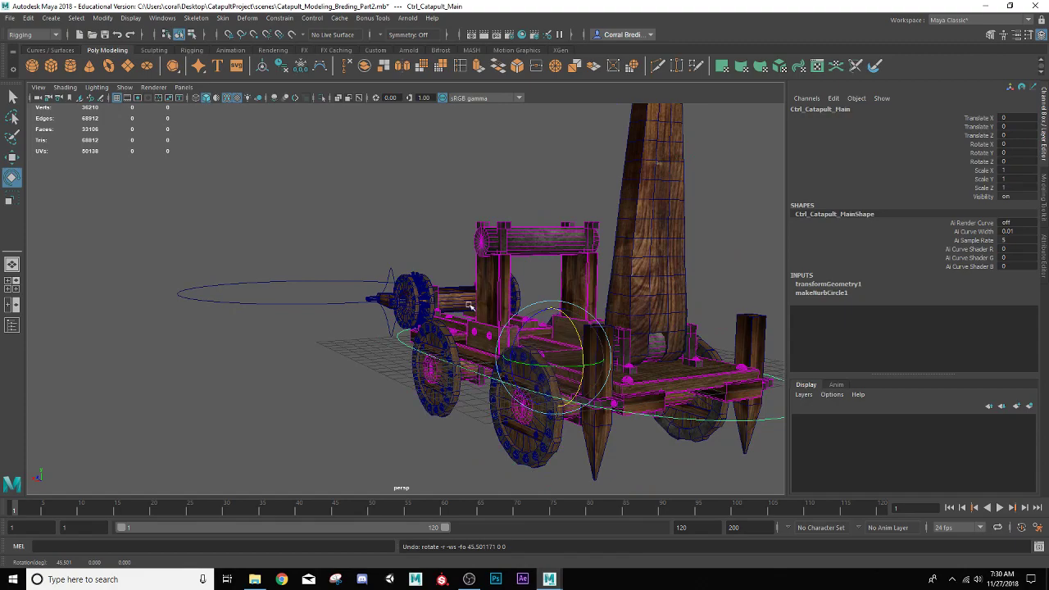
Parent Ctrl_Winch under Ctrl_Catapult_Main and check the hierarchy by stepping down to the child and back to the parent
scroll(402, 289, up, 8)
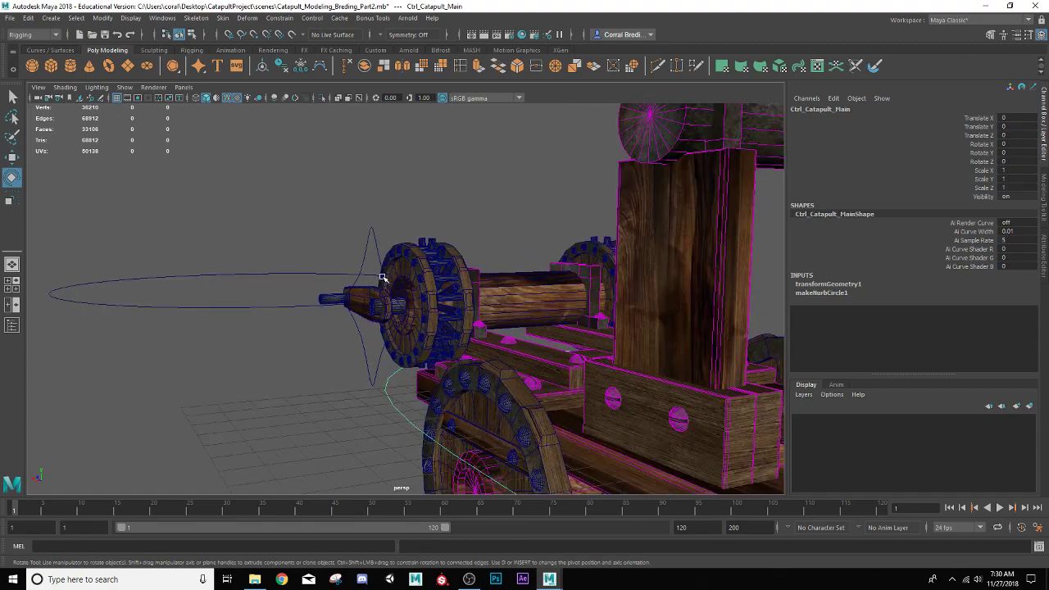
click(363, 239)
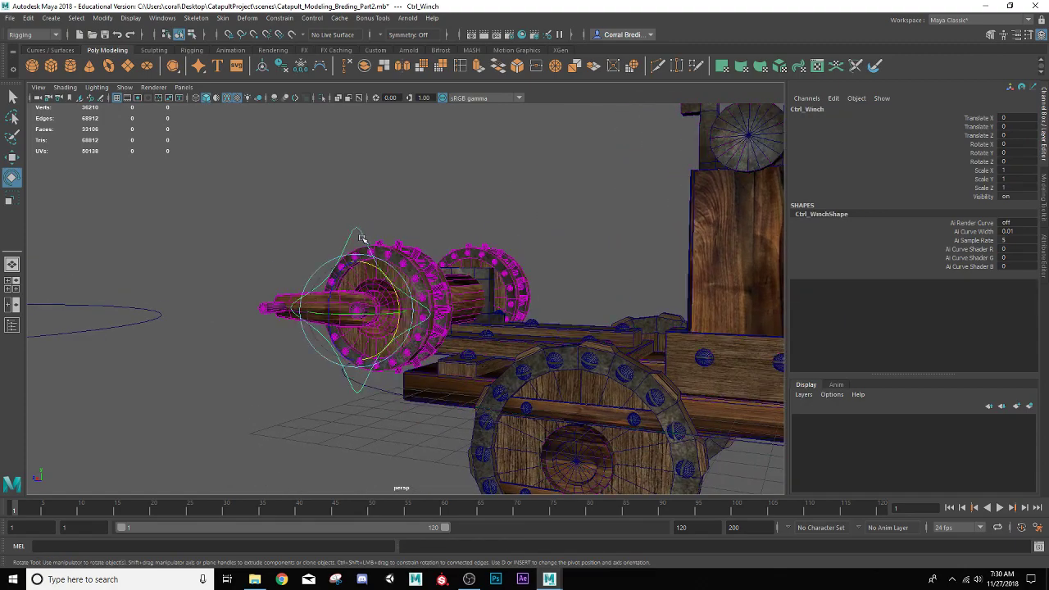
click(388, 394)
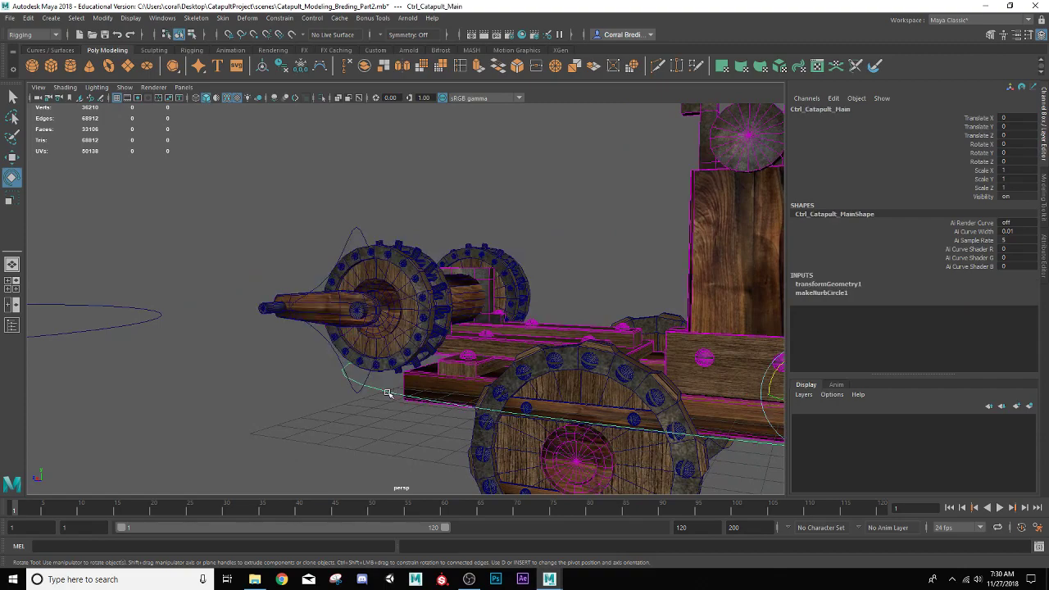
alt+drag(388, 267, 349, 252)
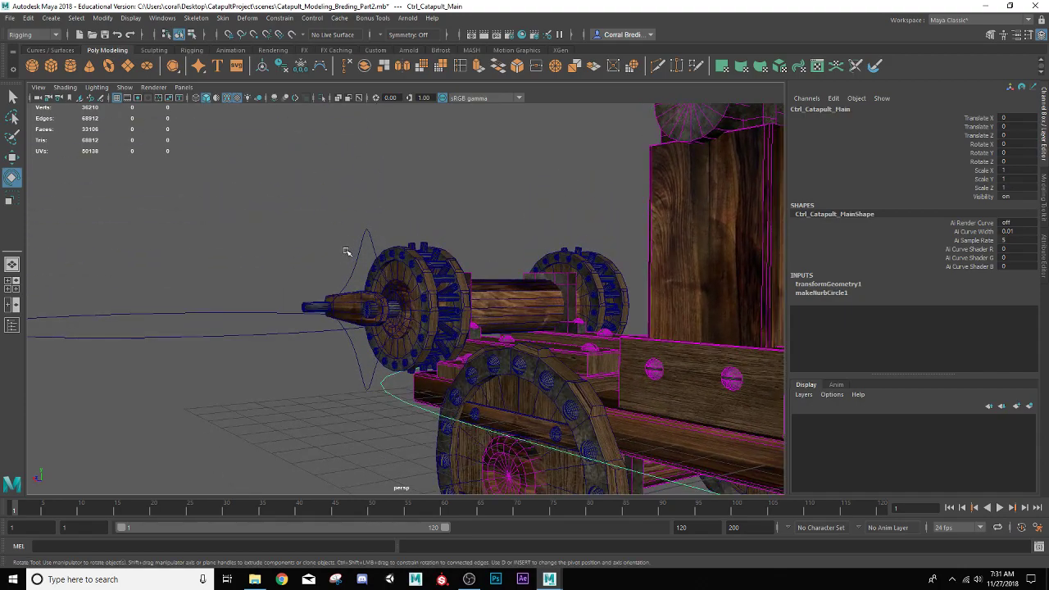
click(361, 244)
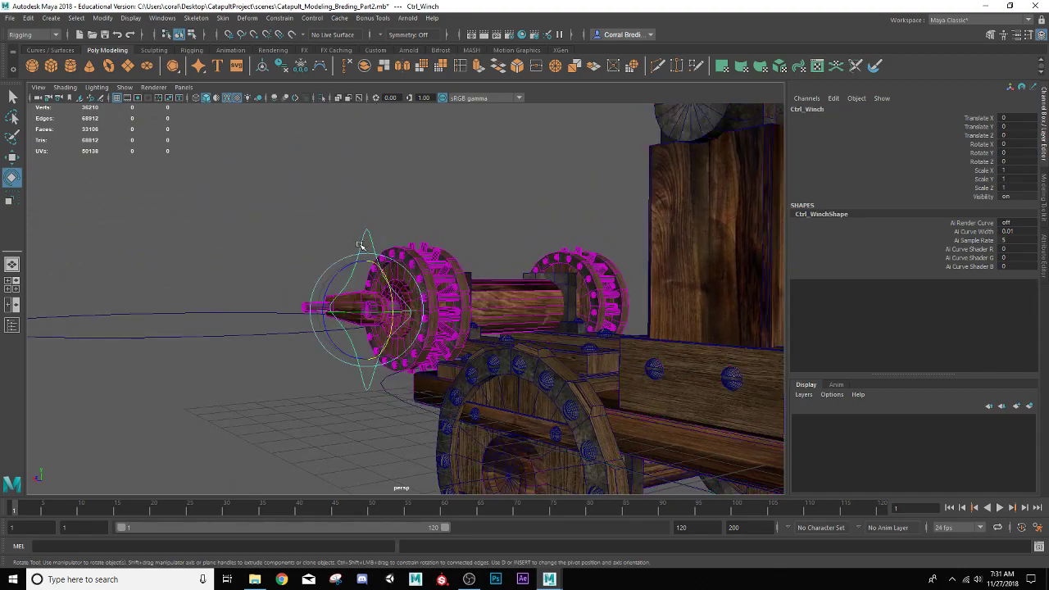
click(394, 397)
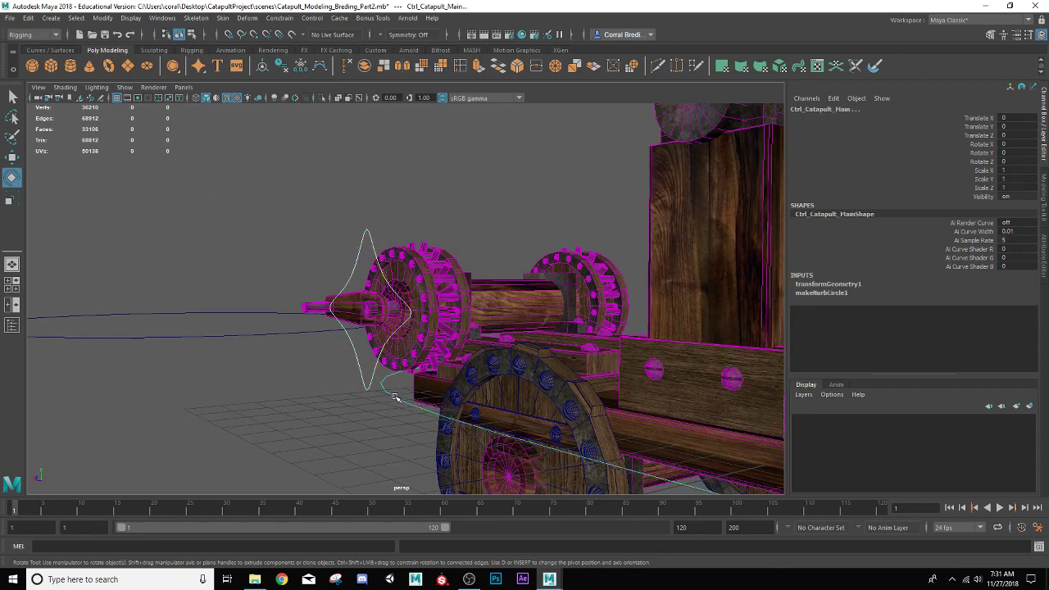
mouse_move(380, 410)
alt+mouse_down()
mouse_move(363, 410)
mouse_move(387, 413)
alt+mouse_up()
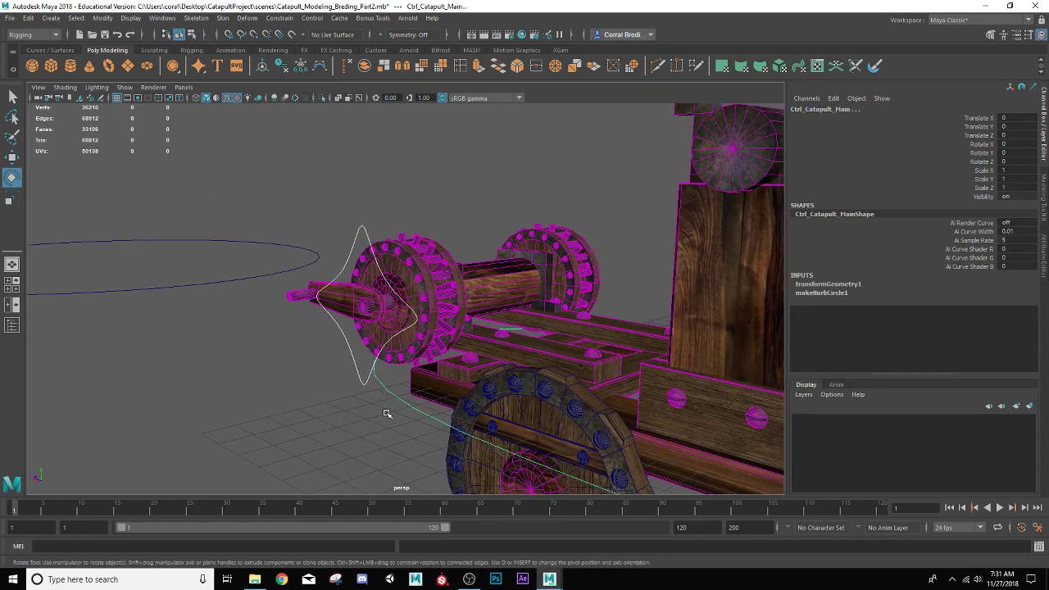
key(Down)
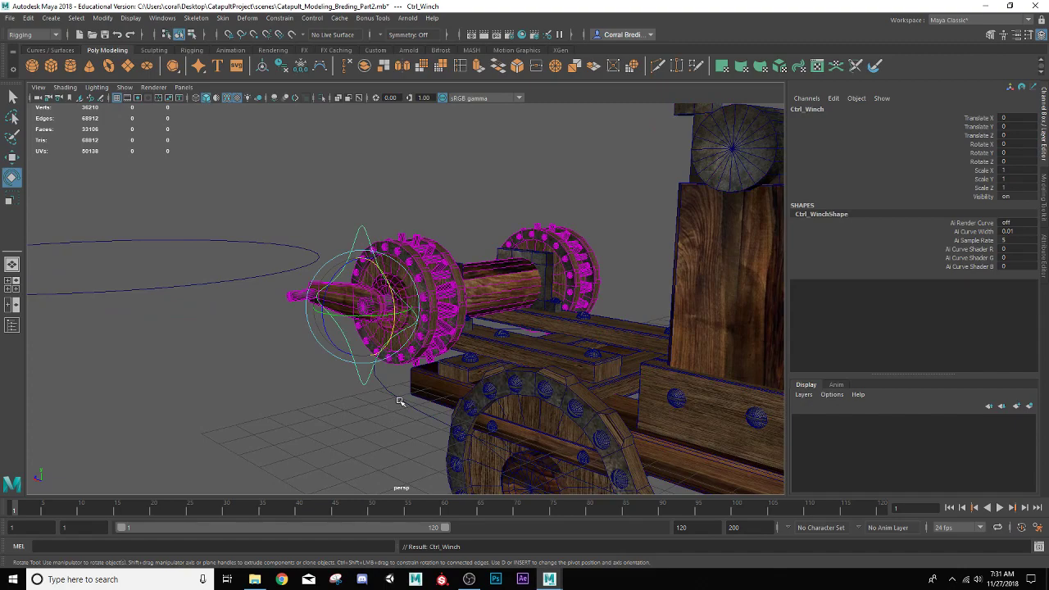
key(Up)
Test the new hierarchy by rotating Ctrl_Catapult_Main around Y, and undo the rotation
scroll(400, 400, down, 3)
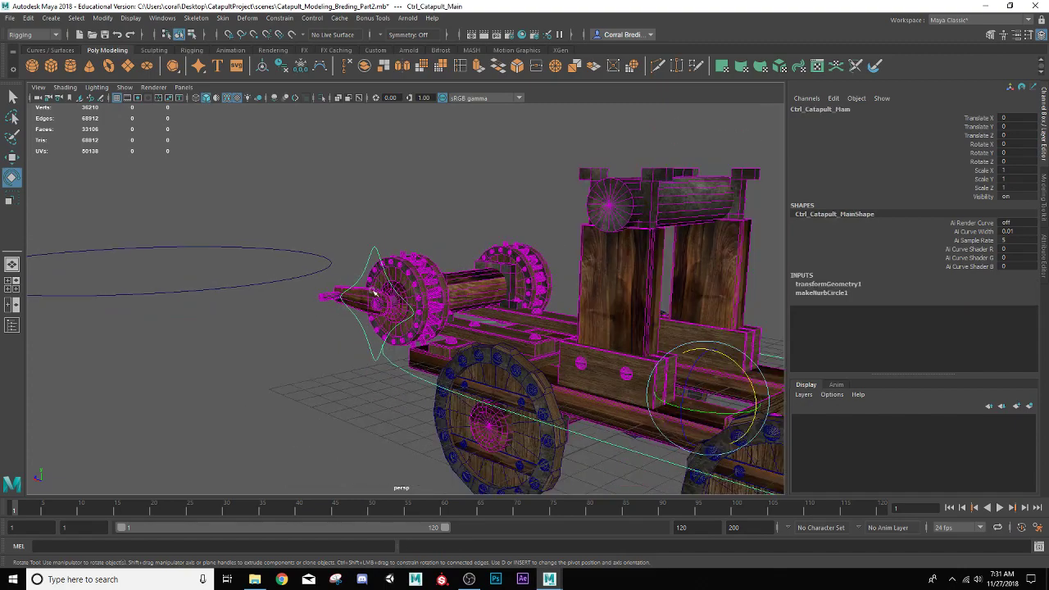
drag(733, 424, 776, 413)
key(ctrl+z)
key(ctrl+z)
key(ctrl+z)
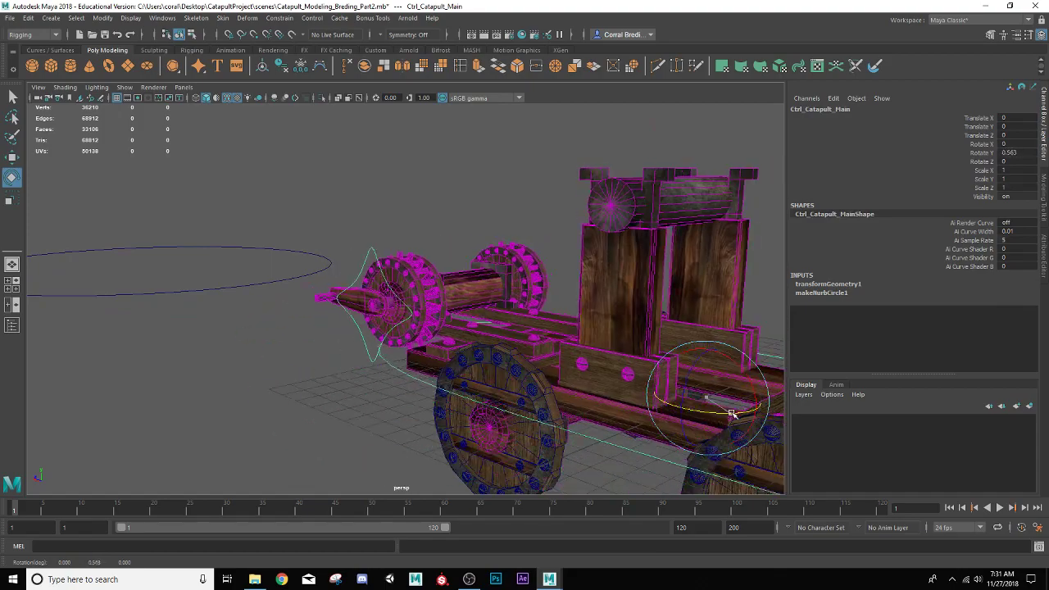
Test-rotate Ctrl_Winch to check that the winch turns with it, and undo the rotation
click(374, 260)
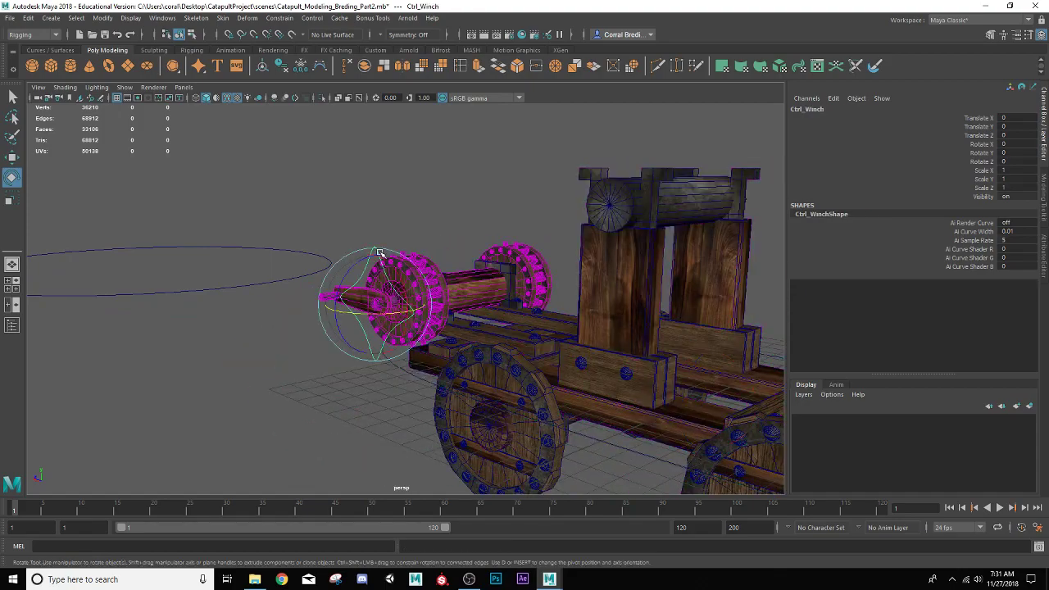
drag(385, 274, 391, 372)
key(ctrl+z)
Duplicate the spare NURBS circle nurbsCircle2 lying in front of the catapult
scroll(391, 381, up, 5)
scroll(392, 381, down, 8)
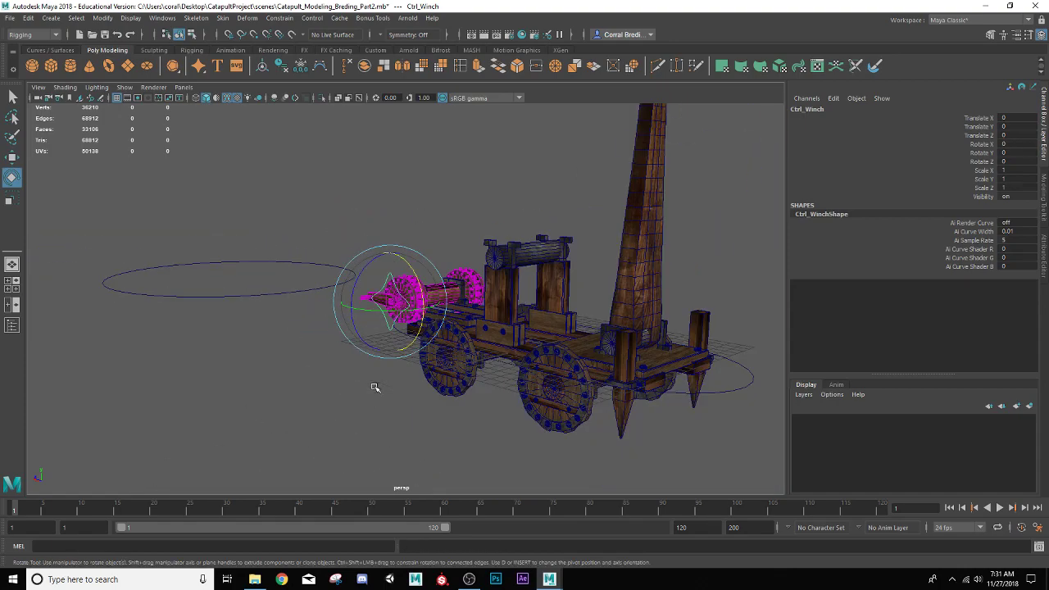
alt+drag(482, 346, 425, 371)
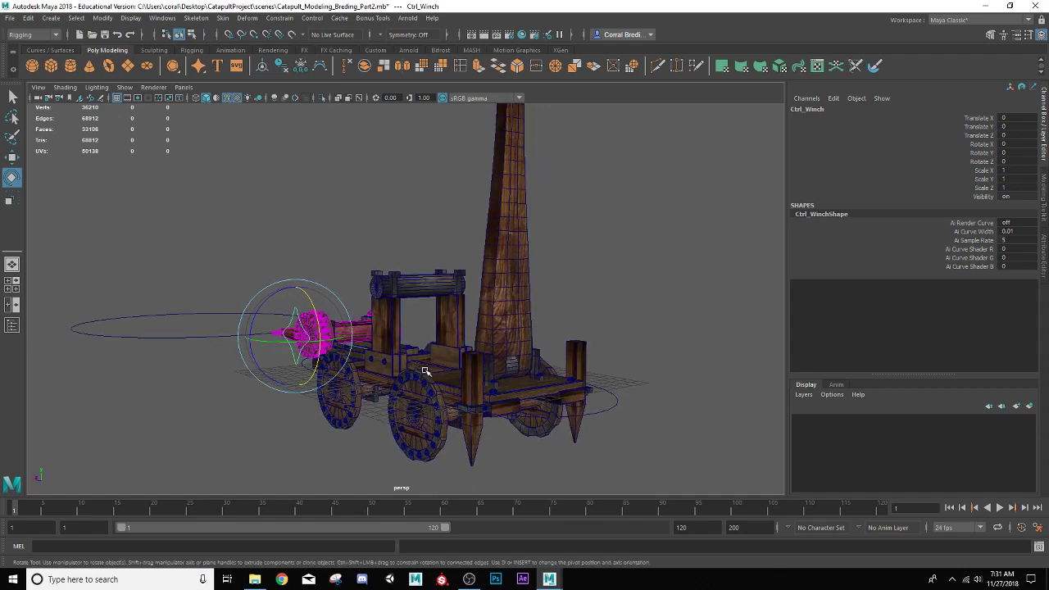
scroll(425, 371, up, 3)
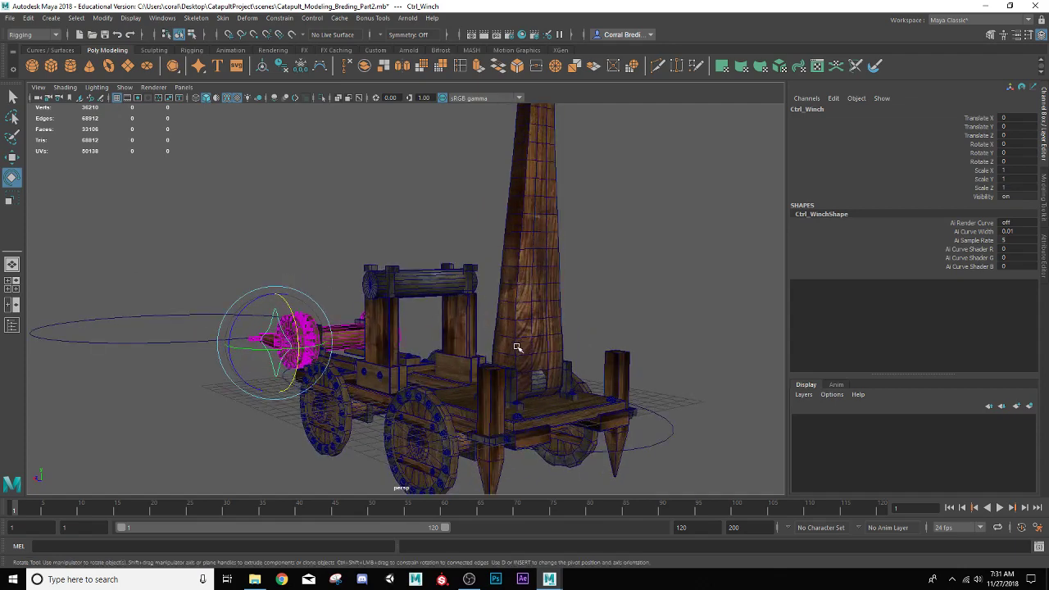
scroll(524, 309, down, 3)
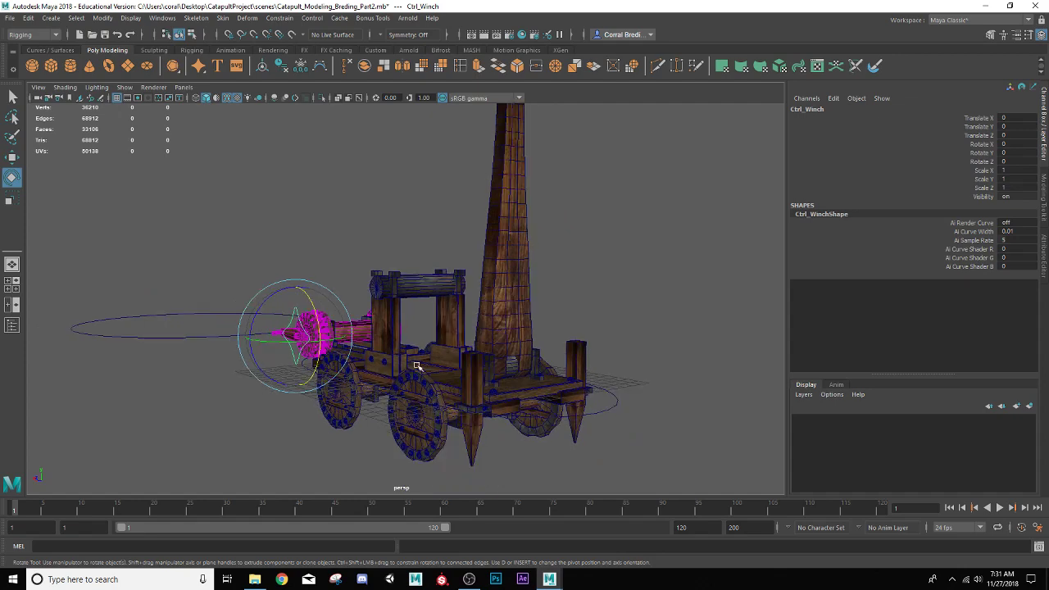
scroll(416, 366, up, 3)
scroll(518, 319, up, 3)
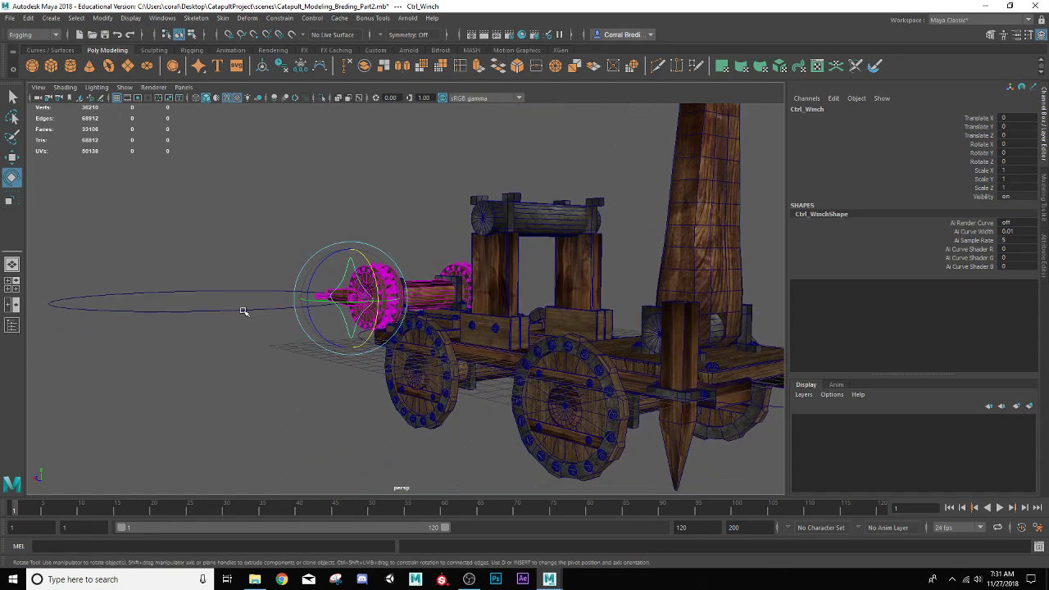
click(243, 311)
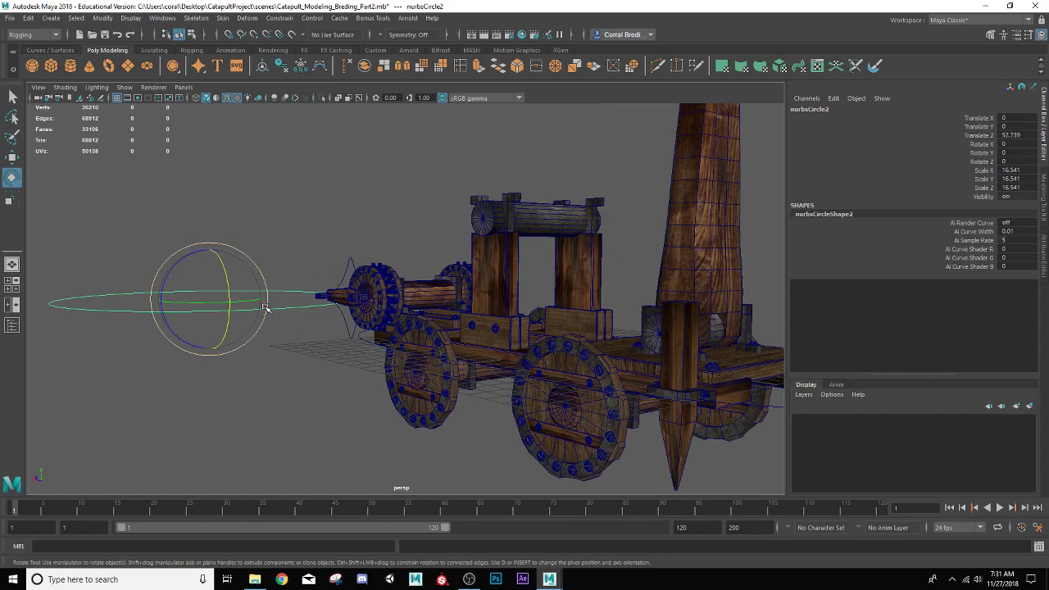
alt+drag(412, 320, 565, 338)
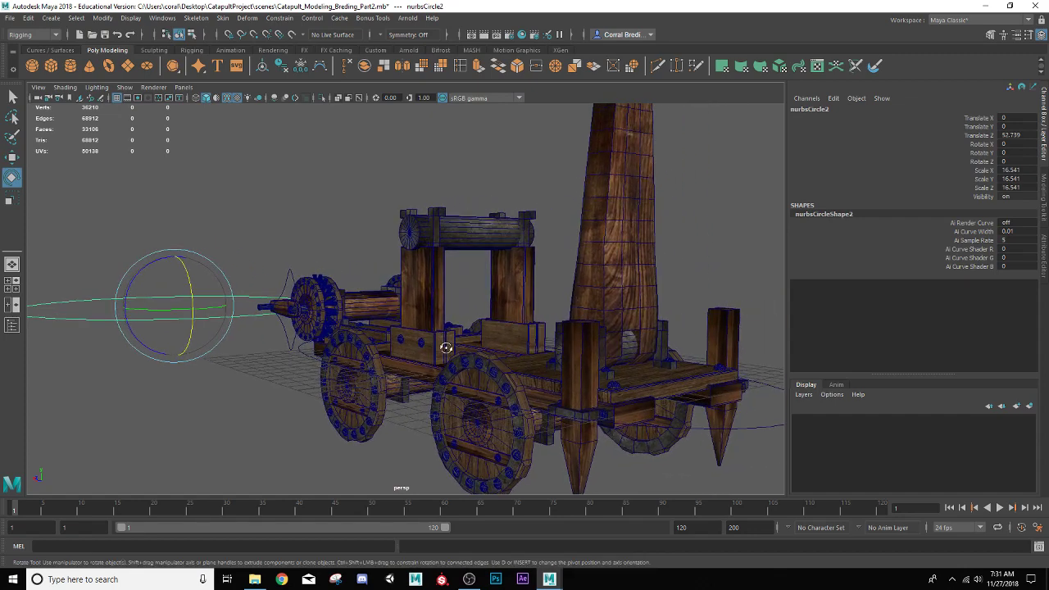
scroll(446, 348, down, 5)
key(ctrl+d)
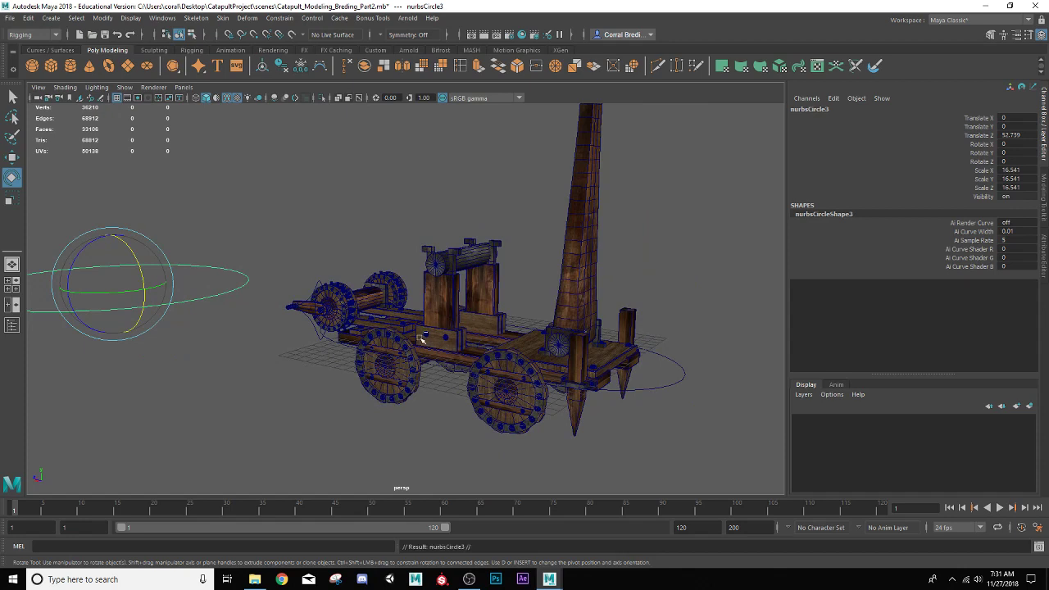
Place the duplicated circle around the stakes at about Translate Y 3.776 and Z -11.673, and scale it uniformly to about 10.882
key(w)
drag(82, 275, 529, 377)
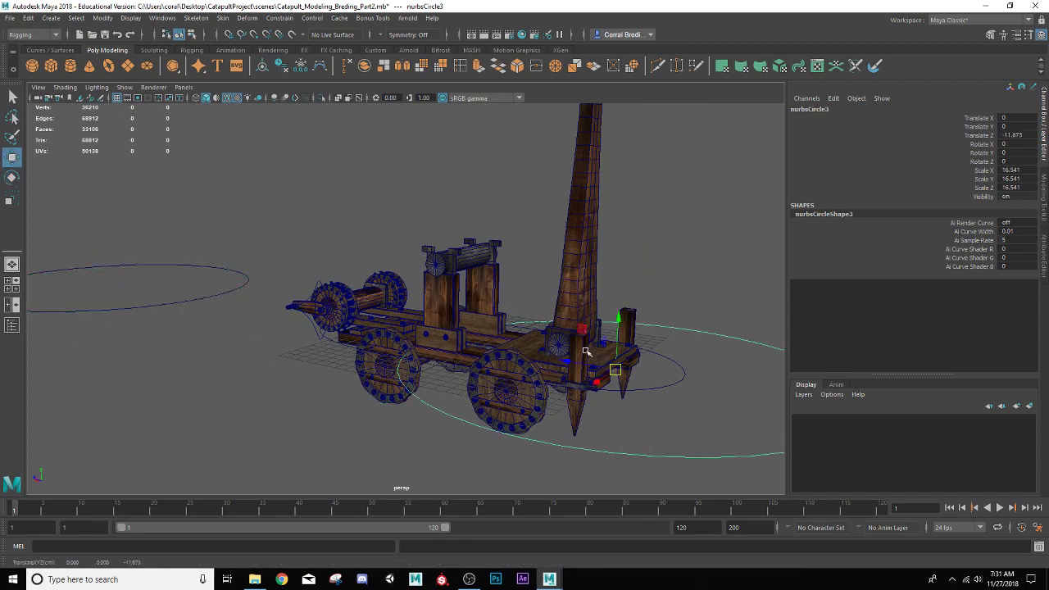
drag(624, 318, 621, 269)
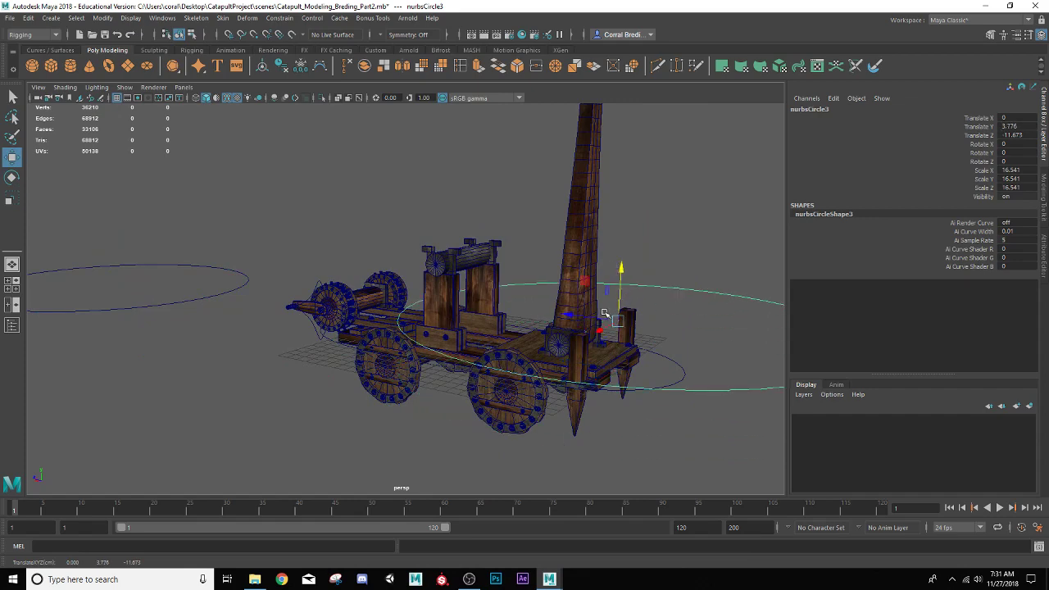
key(r)
drag(615, 322, 548, 337)
Flatten the front and rear ends of the stake circle by scaling their control vertices along Z
scroll(548, 338, up, 3)
alt+drag(610, 320, 435, 336)
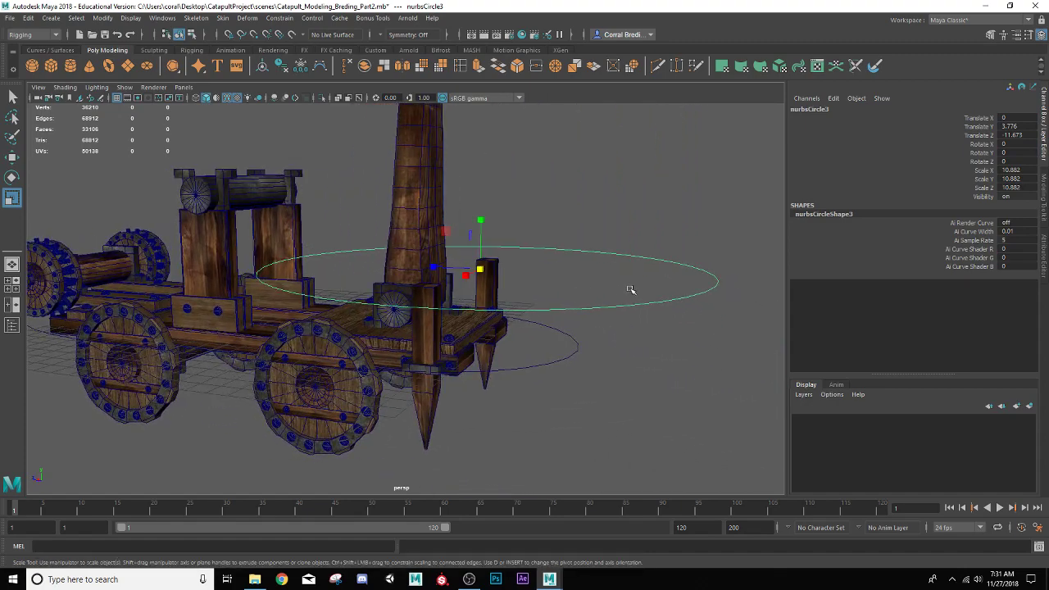
right_drag(631, 289, 611, 285)
alt+drag(614, 281, 613, 302)
drag(647, 211, 760, 373)
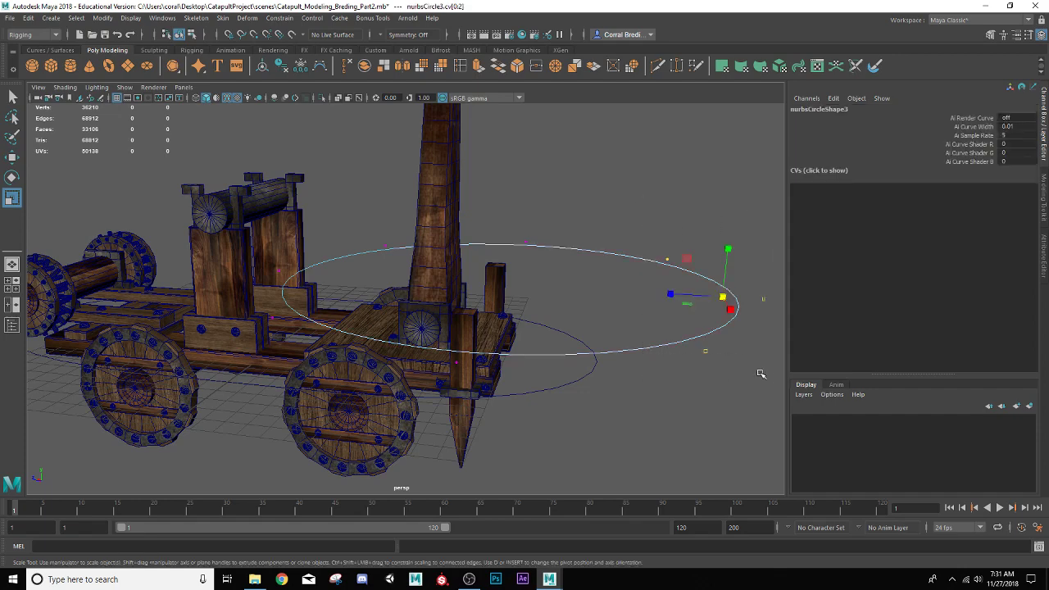
drag(675, 294, 725, 293)
alt+drag(273, 272, 302, 272)
drag(301, 215, 394, 345)
drag(300, 284, 357, 277)
Move the front and rear control vertices of the stake curve inward along Z so it fits closely around the stakes
key(w)
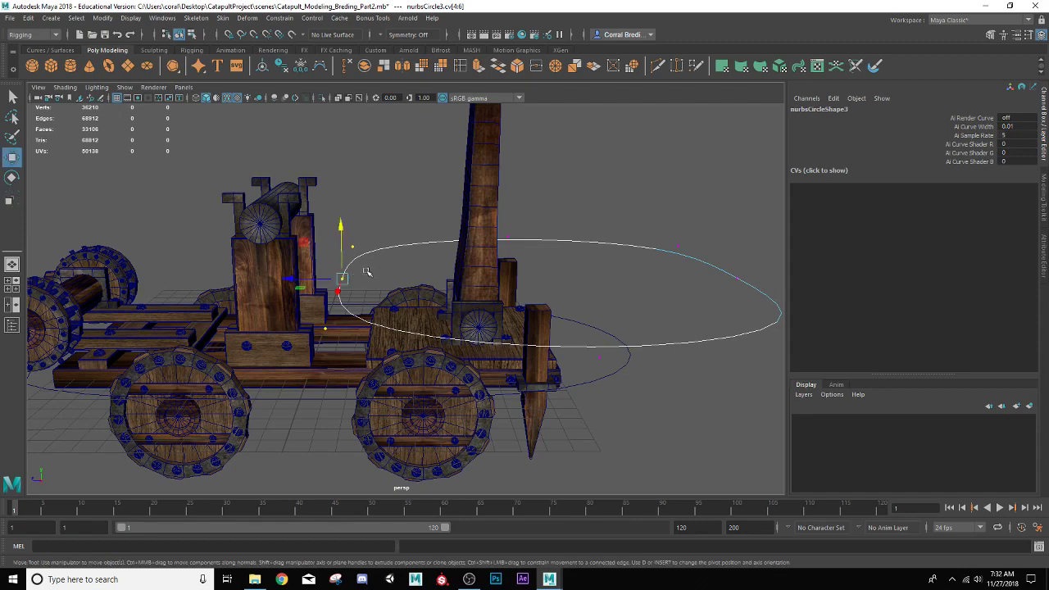
drag(300, 278, 451, 281)
alt+drag(565, 275, 617, 328)
drag(656, 208, 767, 328)
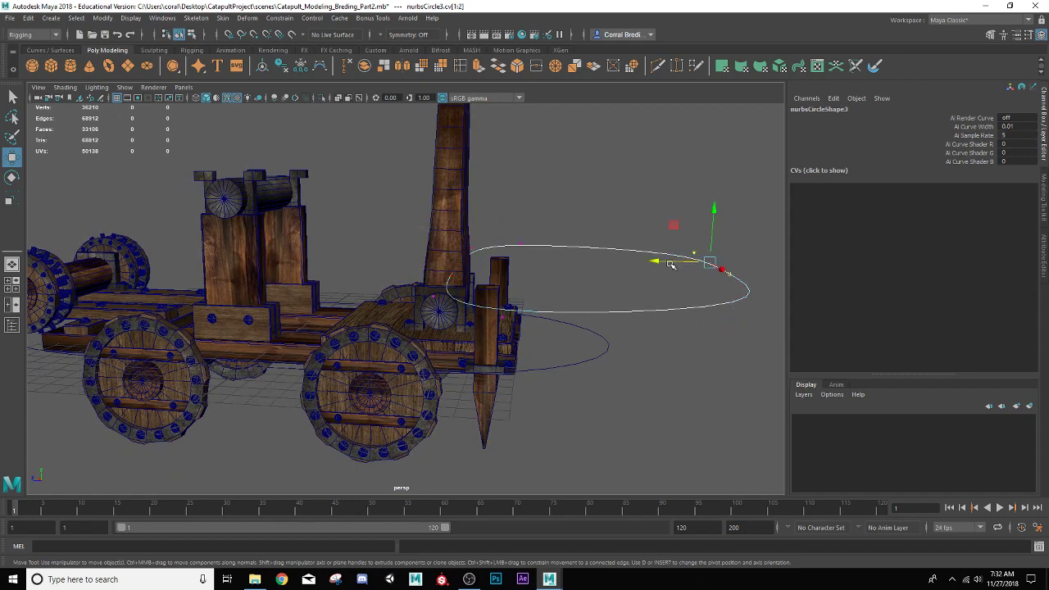
drag(662, 262, 504, 268)
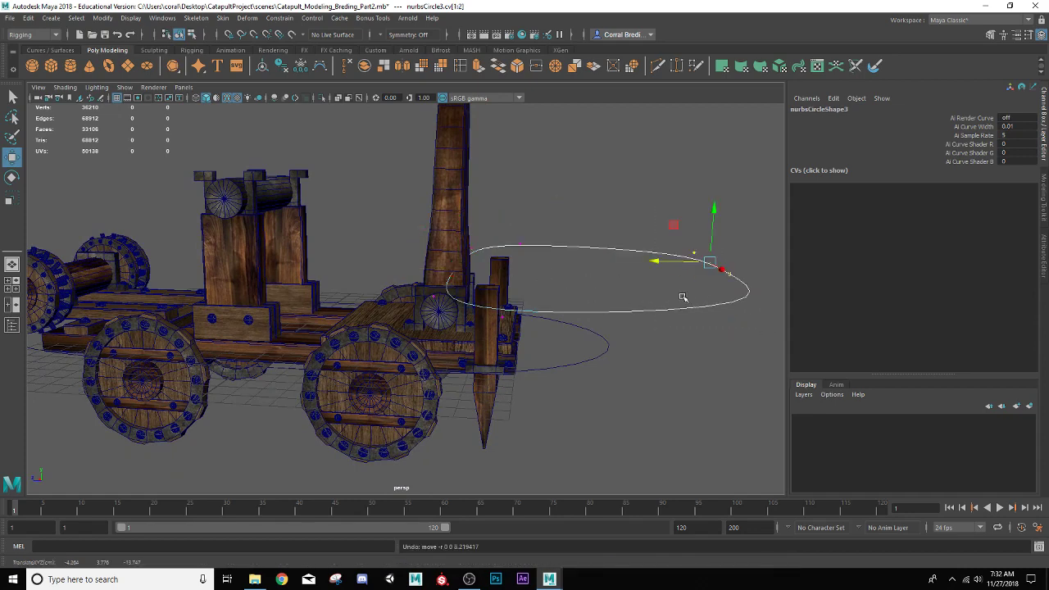
scroll(681, 300, down, 3)
scroll(578, 305, up, 3)
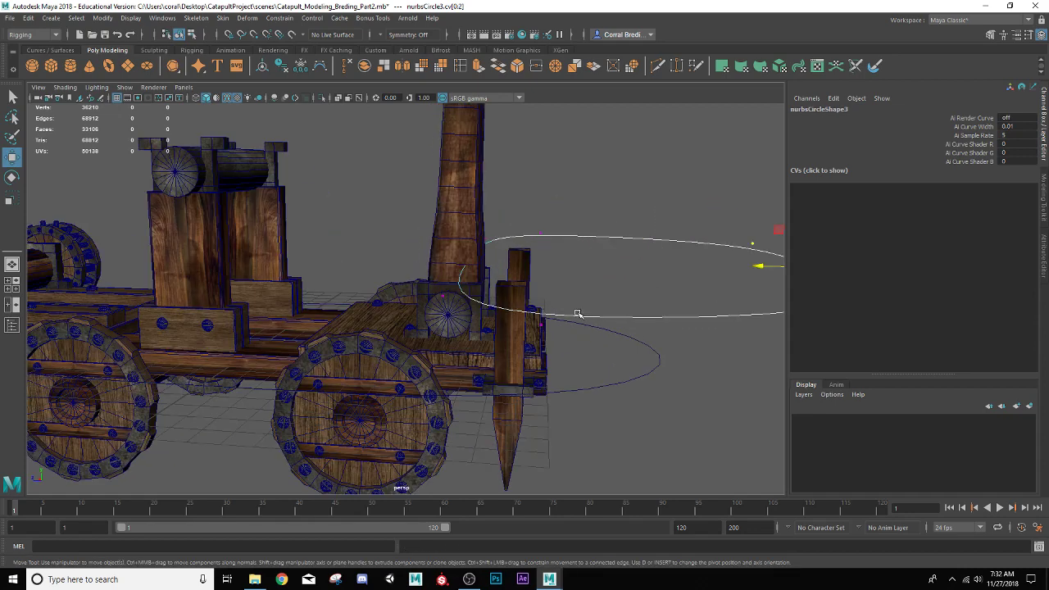
drag(757, 266, 504, 250)
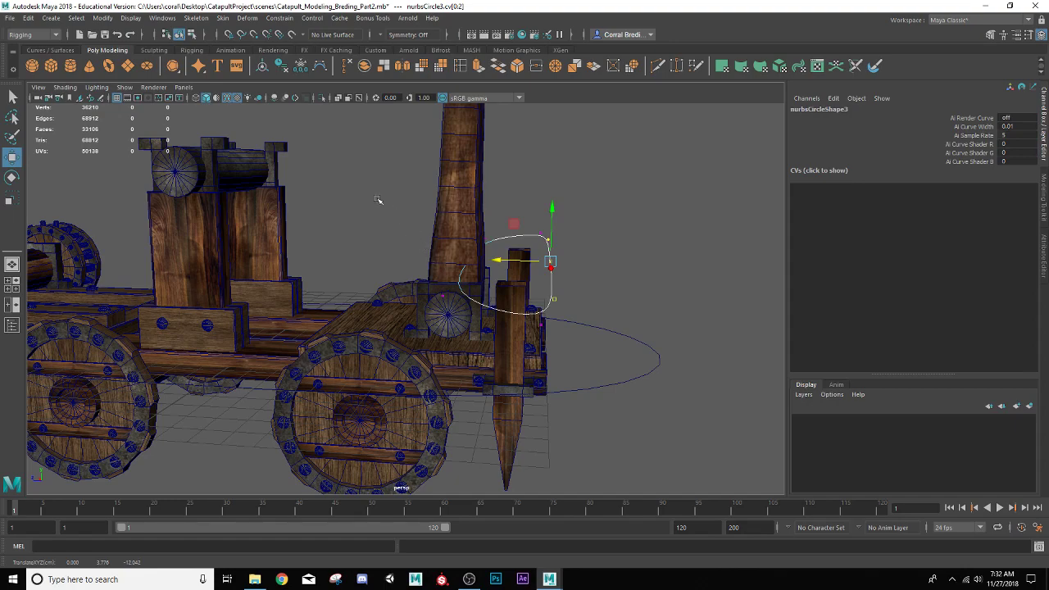
drag(378, 200, 502, 335)
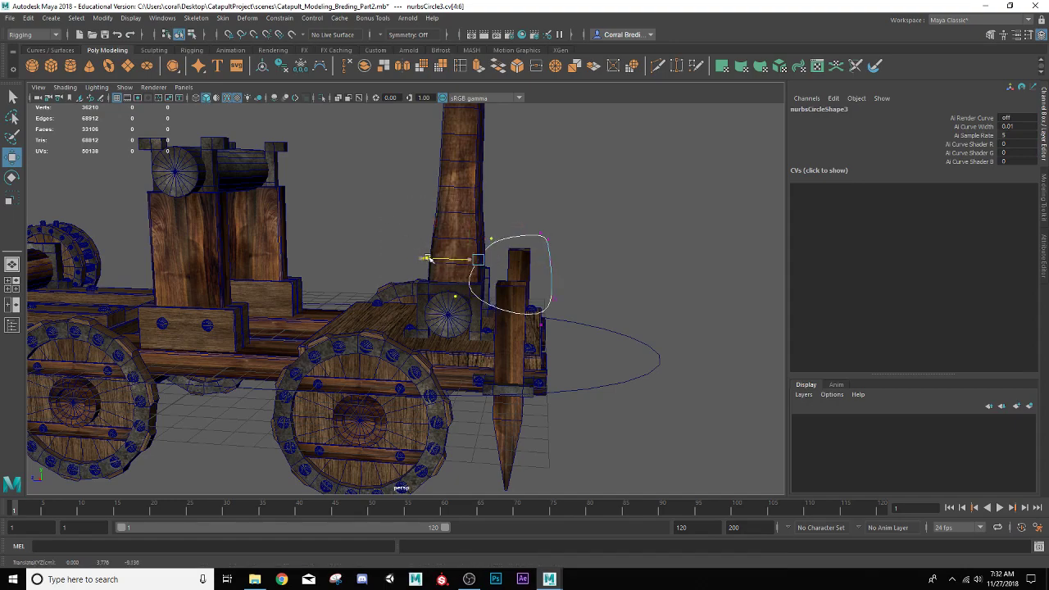
drag(426, 258, 385, 311)
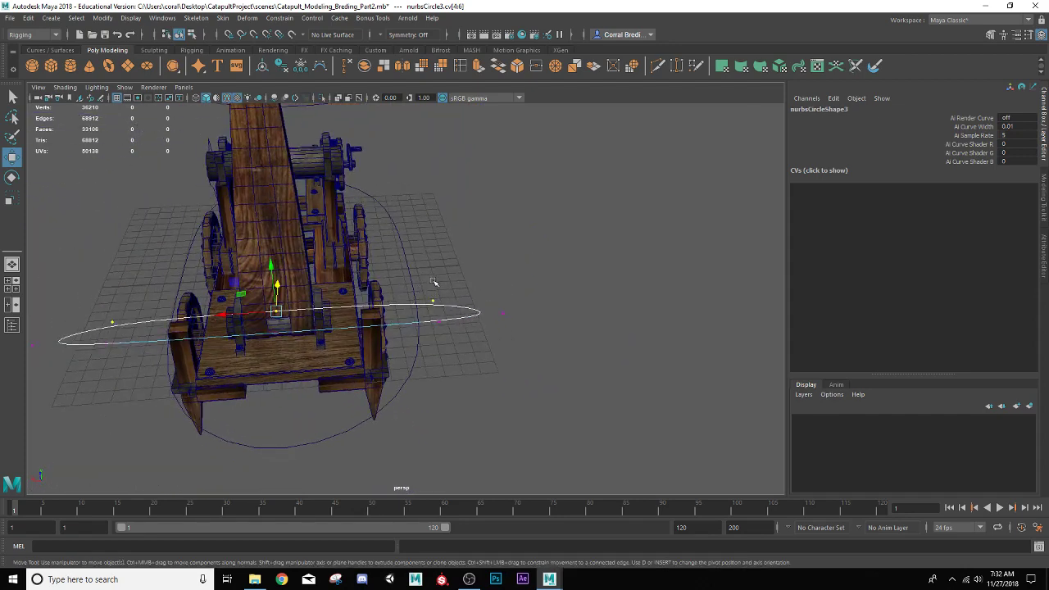
Scale the control vertices at the curve's right end along X to flatten it, and move them in beside the right stake
drag(429, 283, 532, 339)
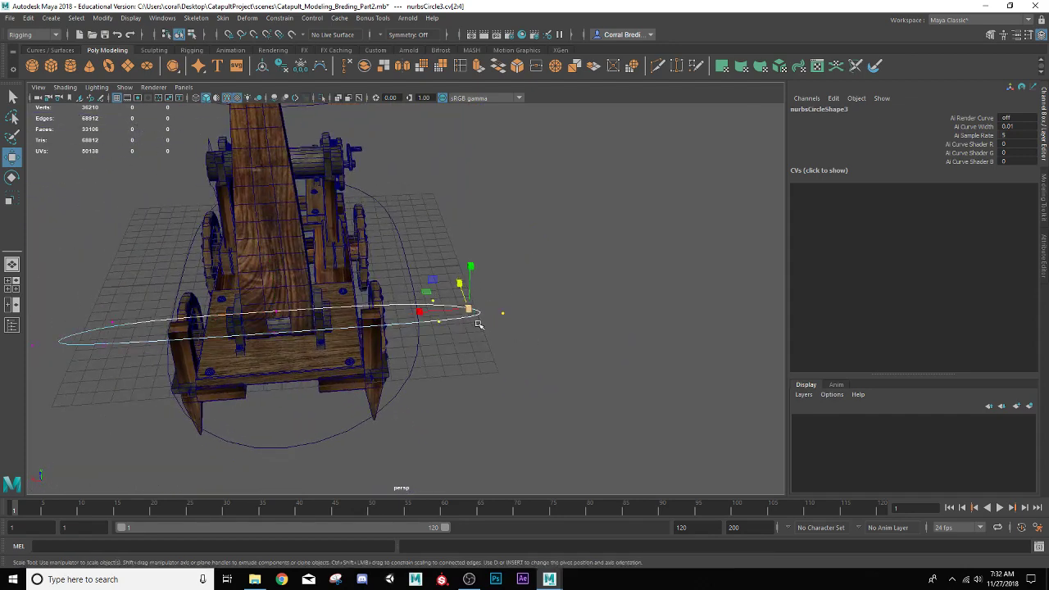
key(r)
drag(420, 312, 344, 315)
key(w)
alt+drag(105, 309, 138, 292)
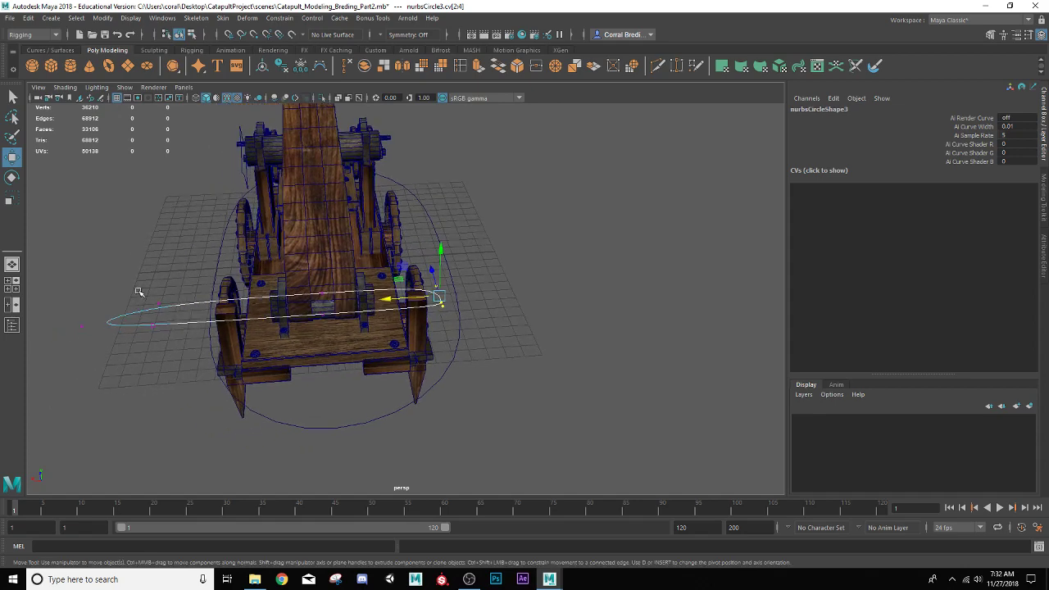
Flatten the control vertices at the curve's left end along X and move them in beside the left stake
drag(66, 290, 175, 344)
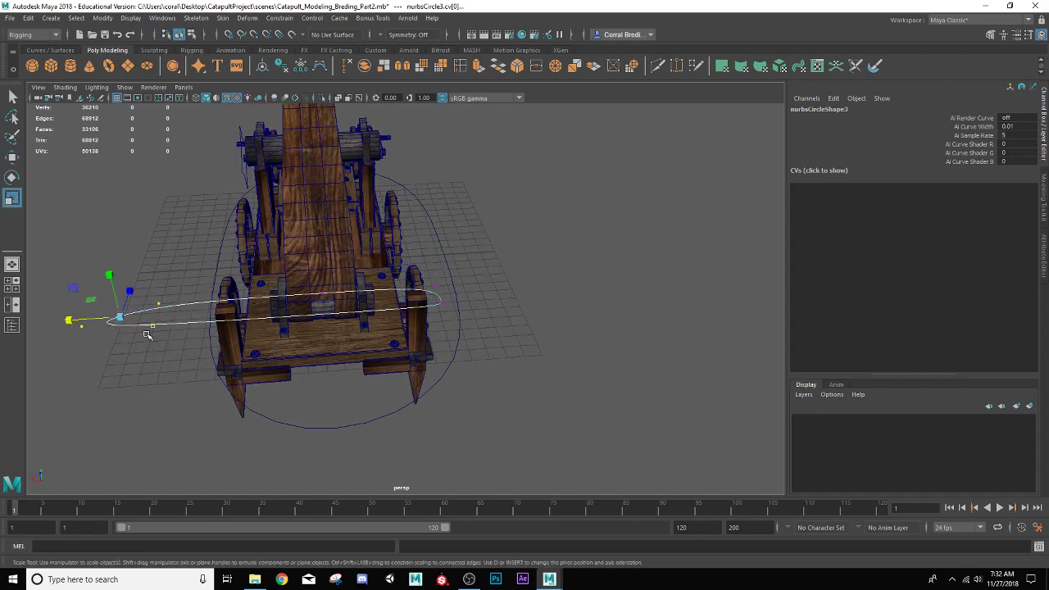
key(r)
key(w)
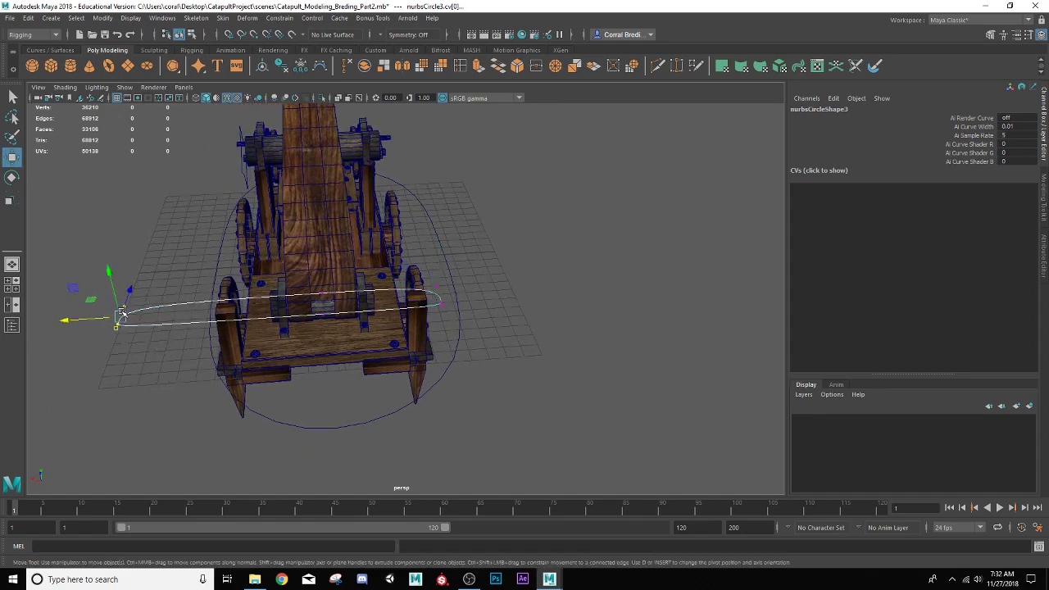
drag(85, 319, 173, 322)
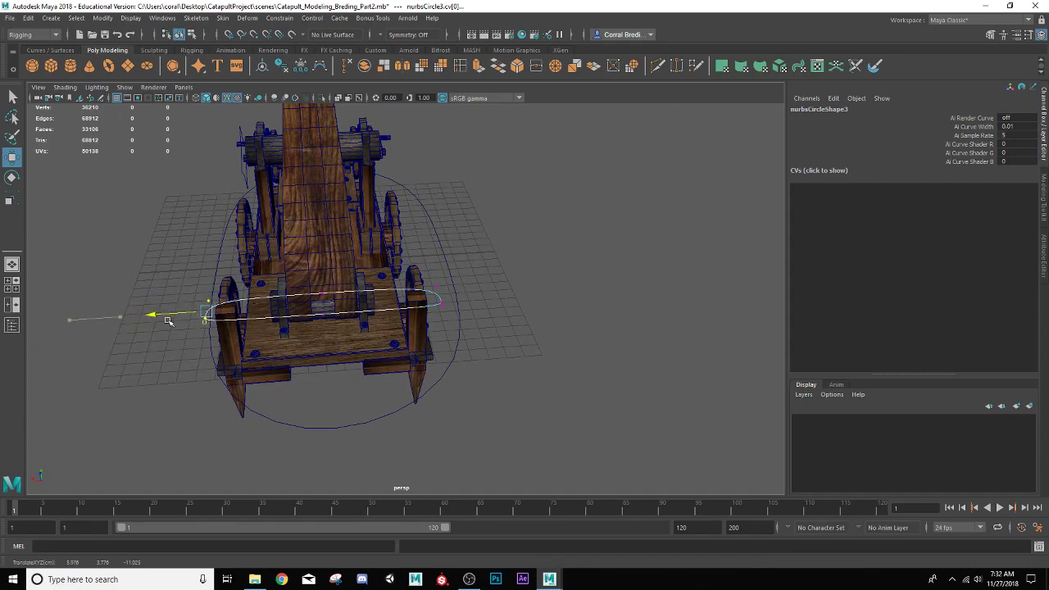
Return to object selection and reposition the whole stake curve at about Translate Y 3.373 and Z -11.362
alt+drag(222, 352, 447, 311)
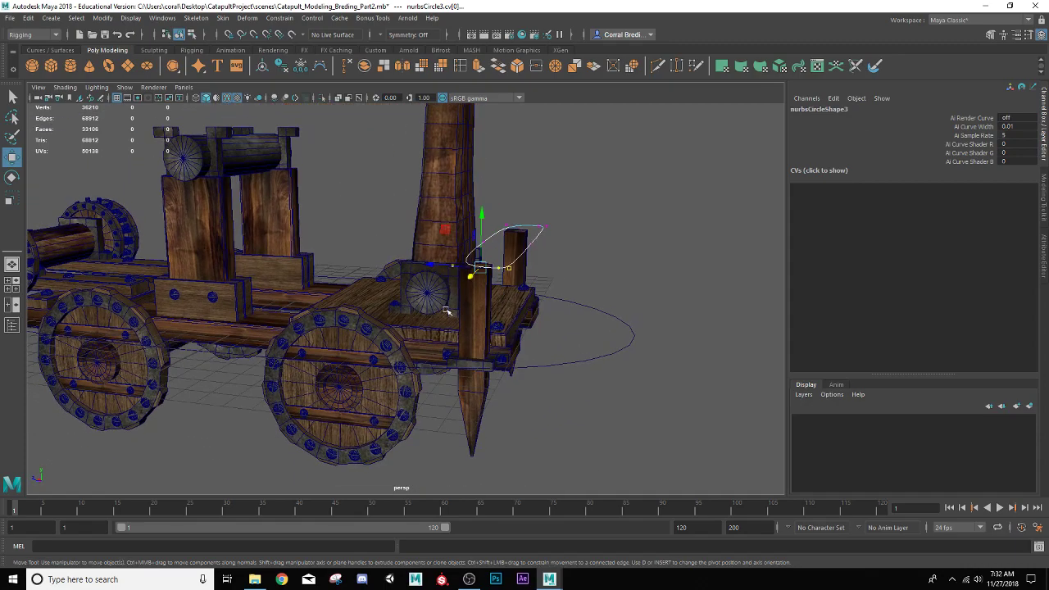
right_drag(539, 246, 577, 218)
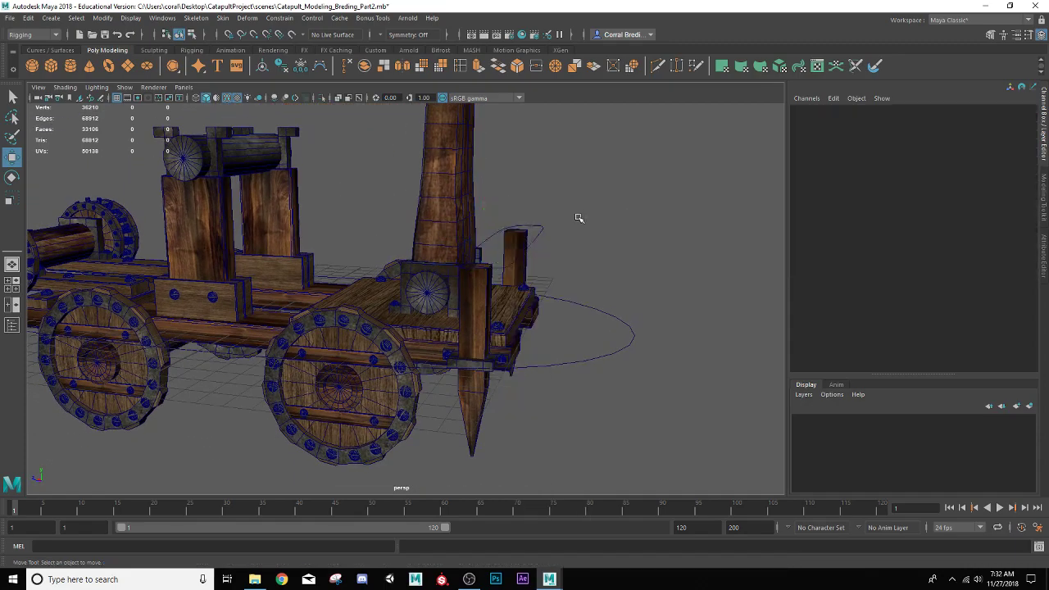
scroll(570, 237, up, 2)
click(564, 227)
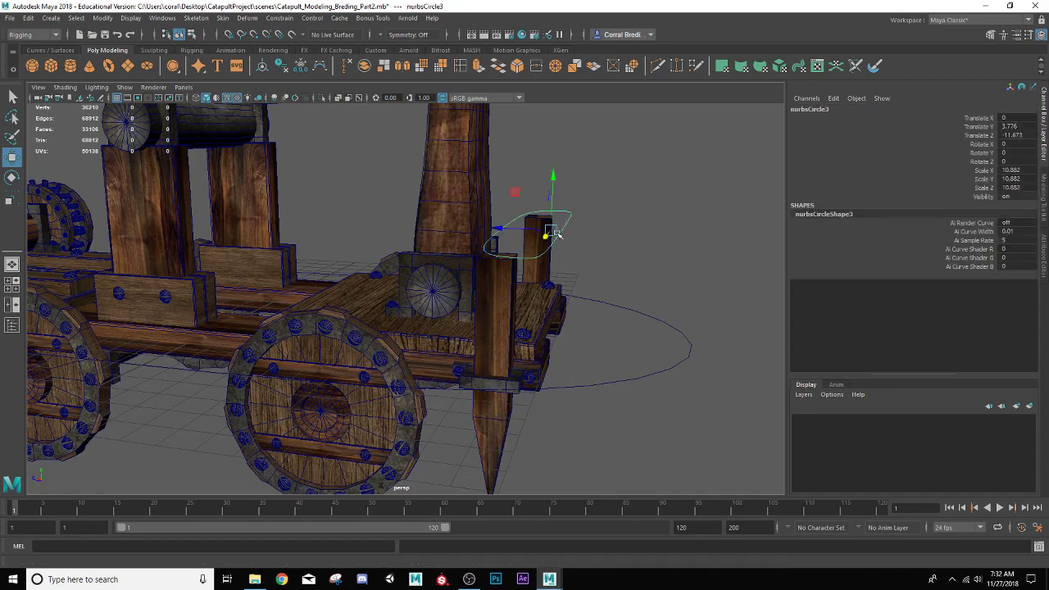
mouse_move(552, 229)
alt+mouse_down()
mouse_move(538, 235)
mouse_move(555, 241)
alt+mouse_up()
drag(554, 186, 554, 197)
drag(498, 230, 491, 300)
scroll(491, 300, up, 2)
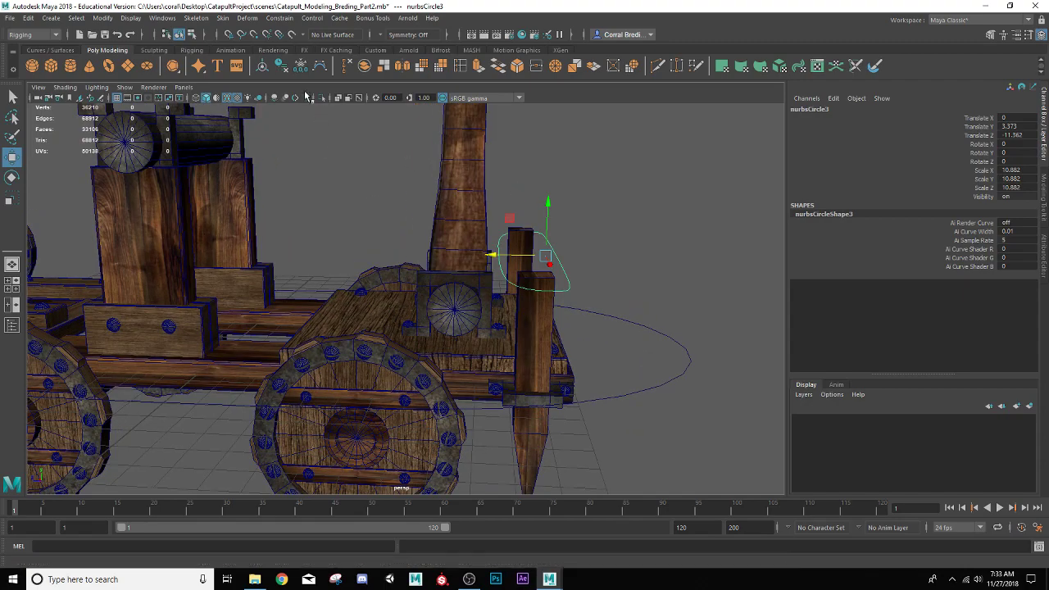
Freeze the stake curve's transformations and rename it ctrl_Stake
click(301, 66)
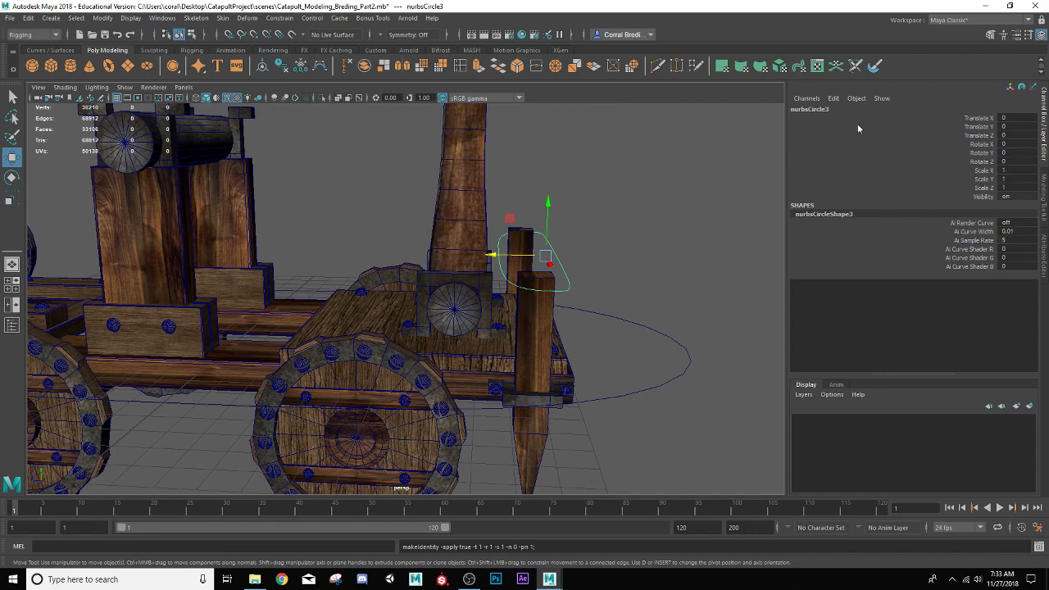
double_click(818, 111)
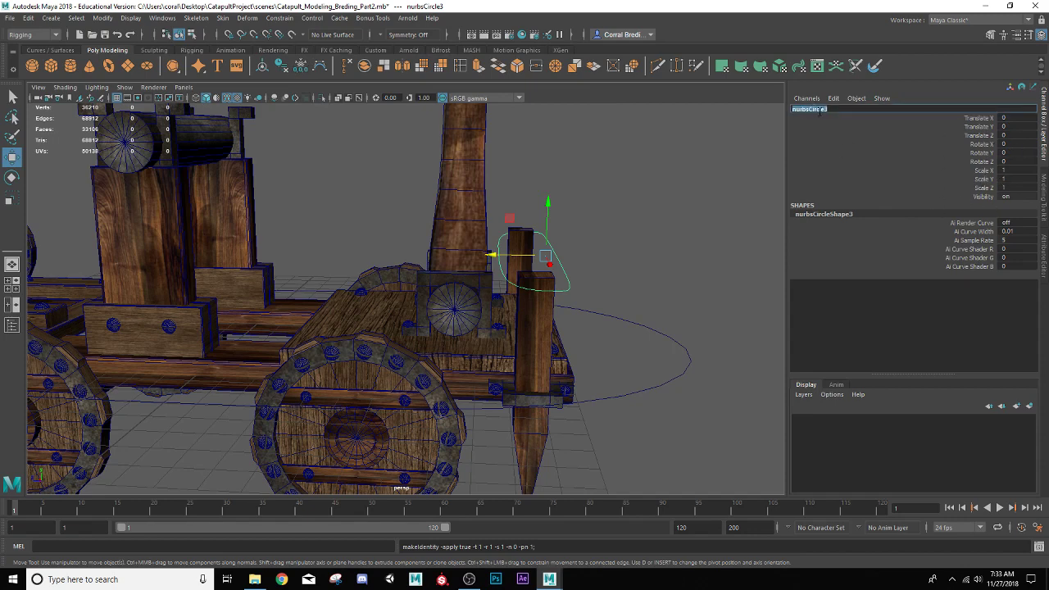
text(ctrl_Stake)
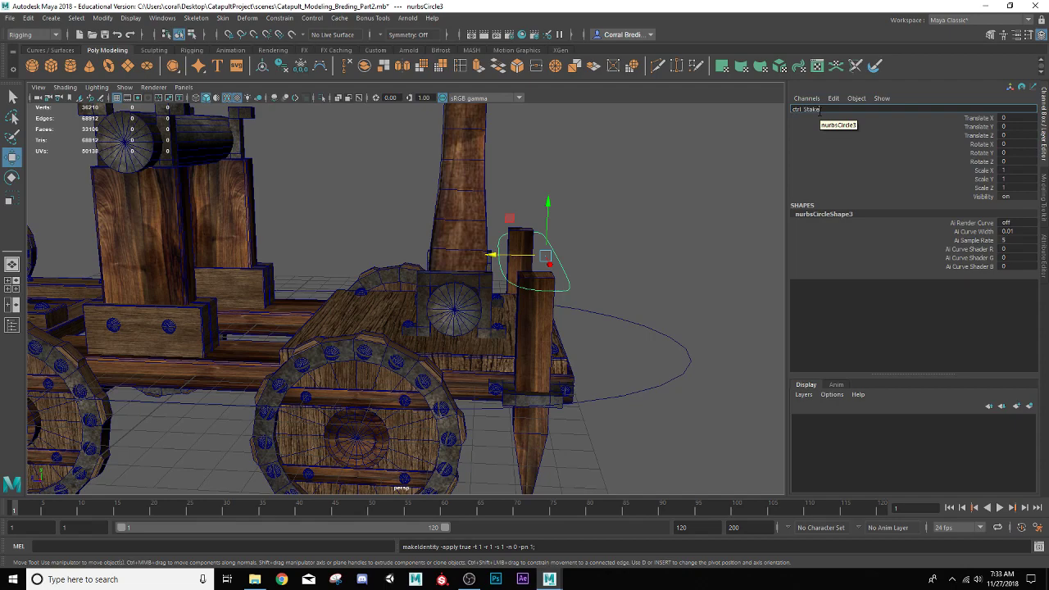
key(Return)
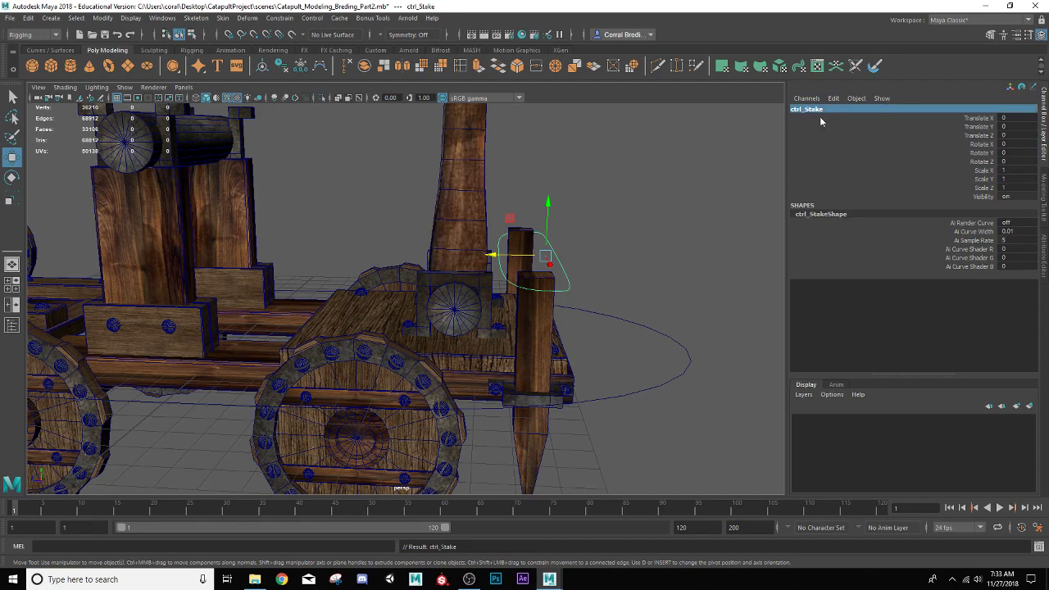
scroll(539, 303, up, 6)
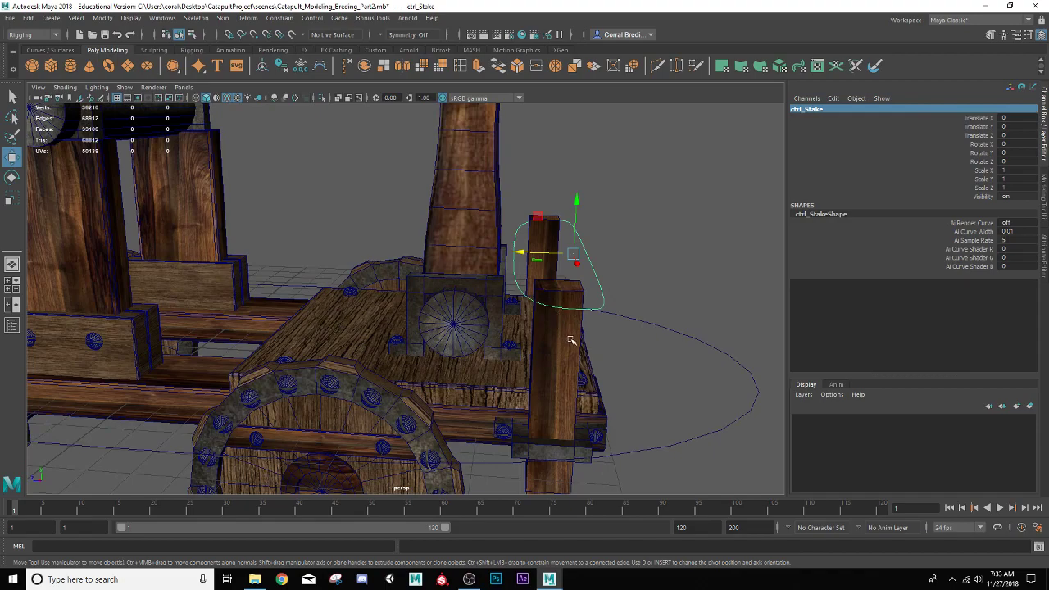
alt+drag(571, 339, 534, 340)
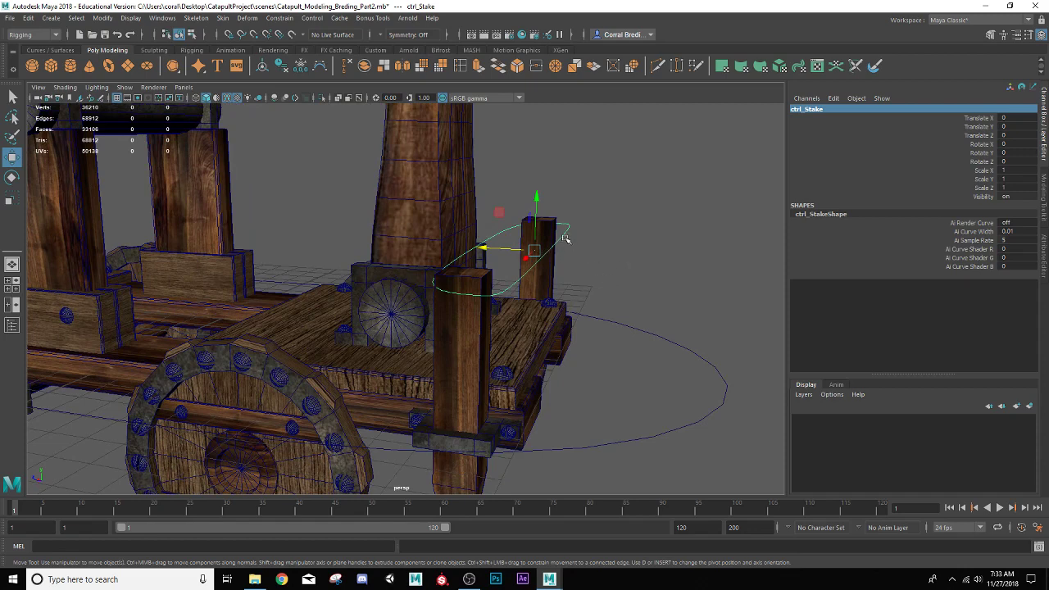
Try to point-constrain the left stake mesh to ctrl_Stake without maintaining the offset, and undo the constraint
click(565, 238)
click(563, 236)
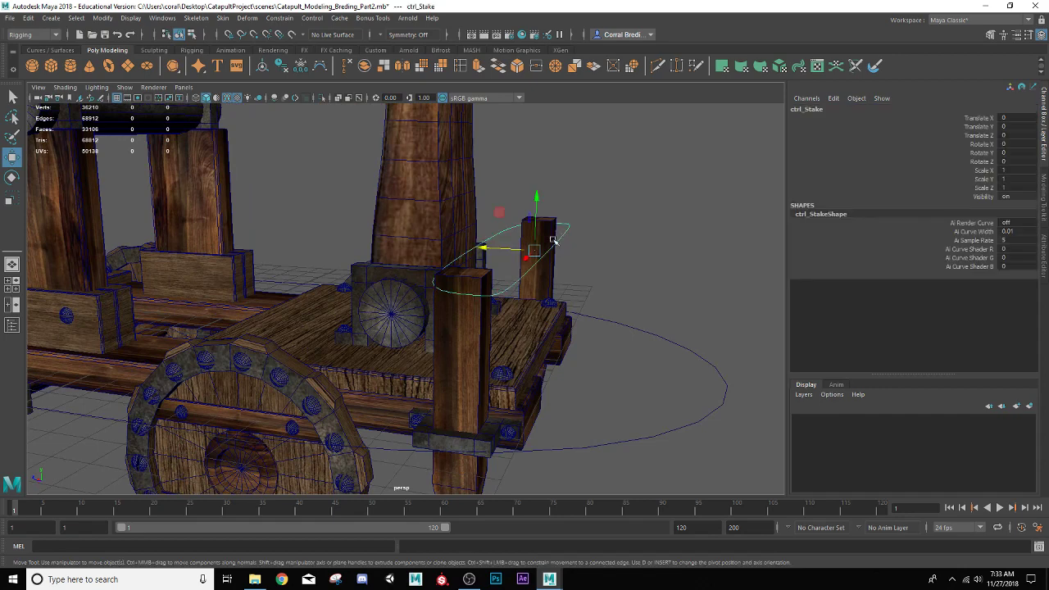
click(463, 339)
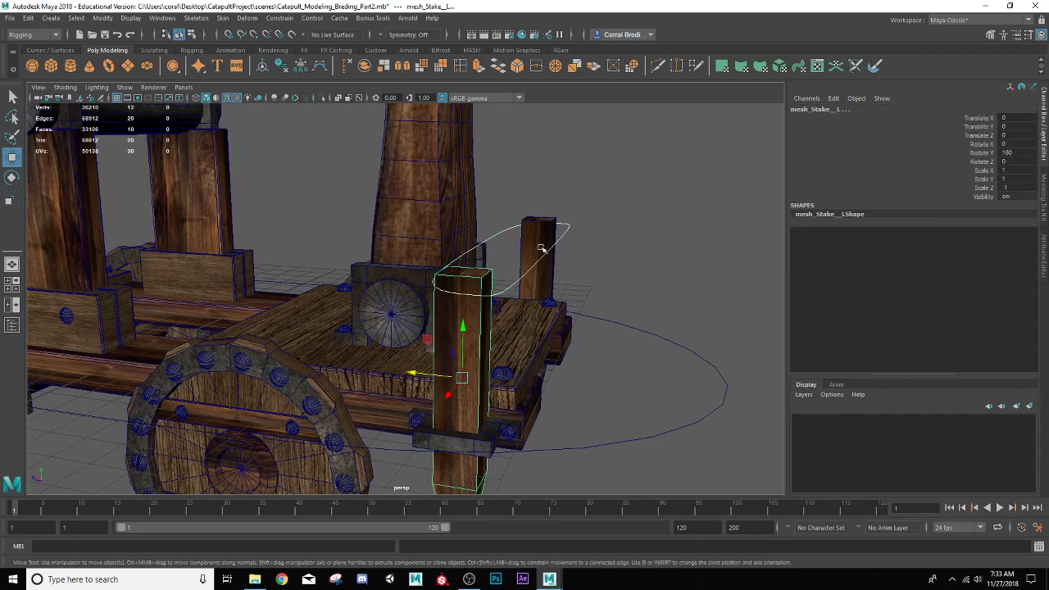
click(279, 18)
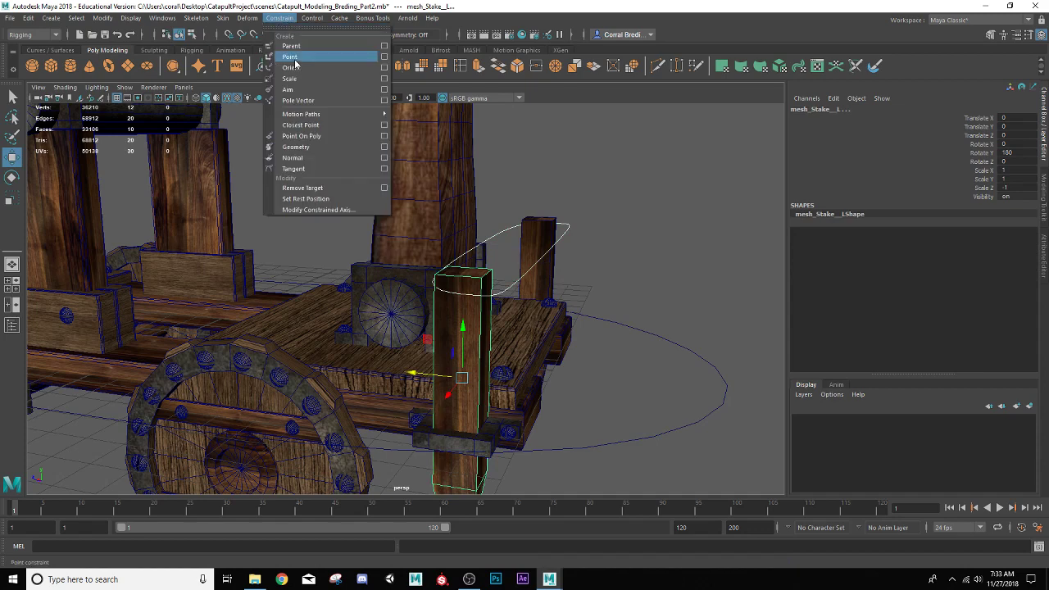
click(292, 56)
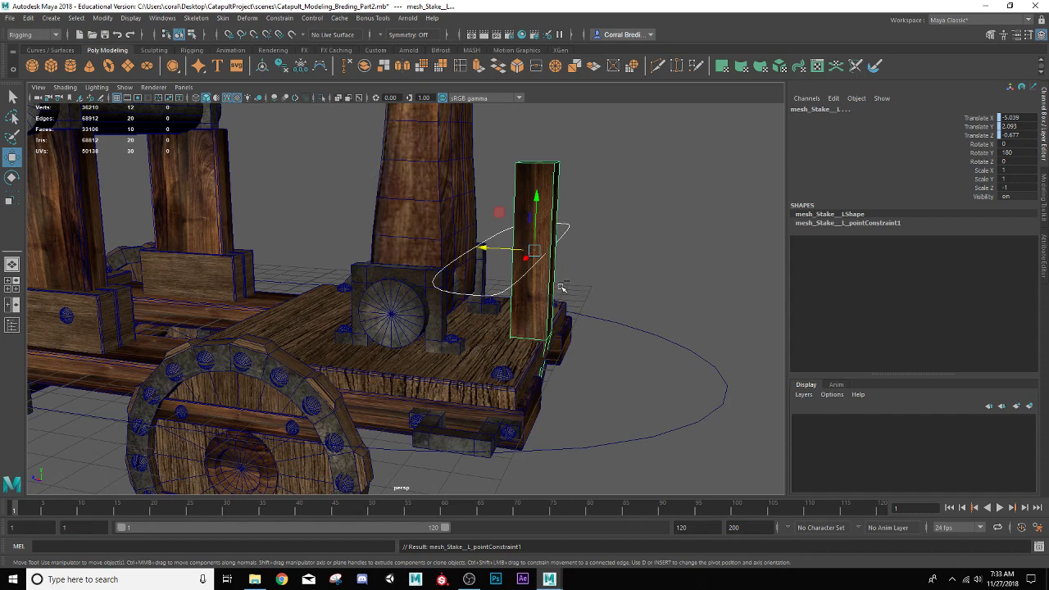
key(ctrl+z)
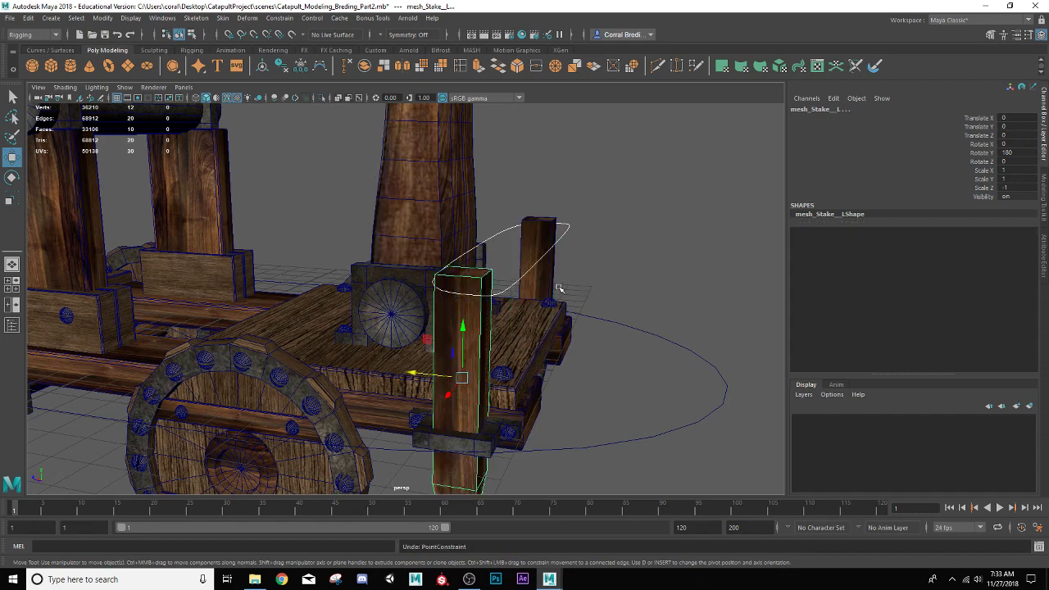
Enable Maintain offset in the point constraint options and apply the constraint from ctrl_Stake to the left stake mesh
click(274, 20)
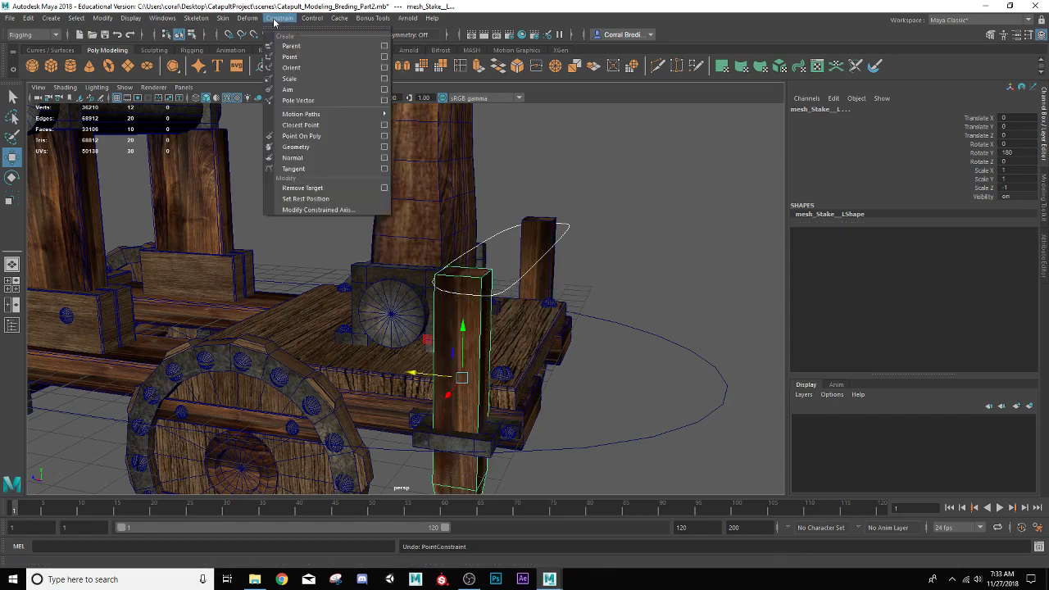
click(384, 59)
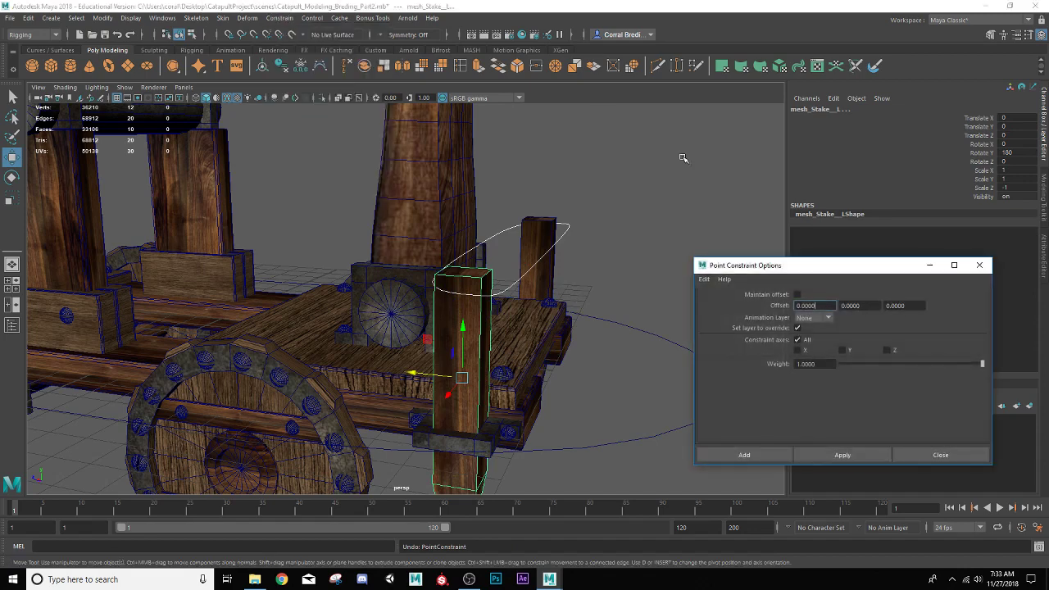
click(797, 294)
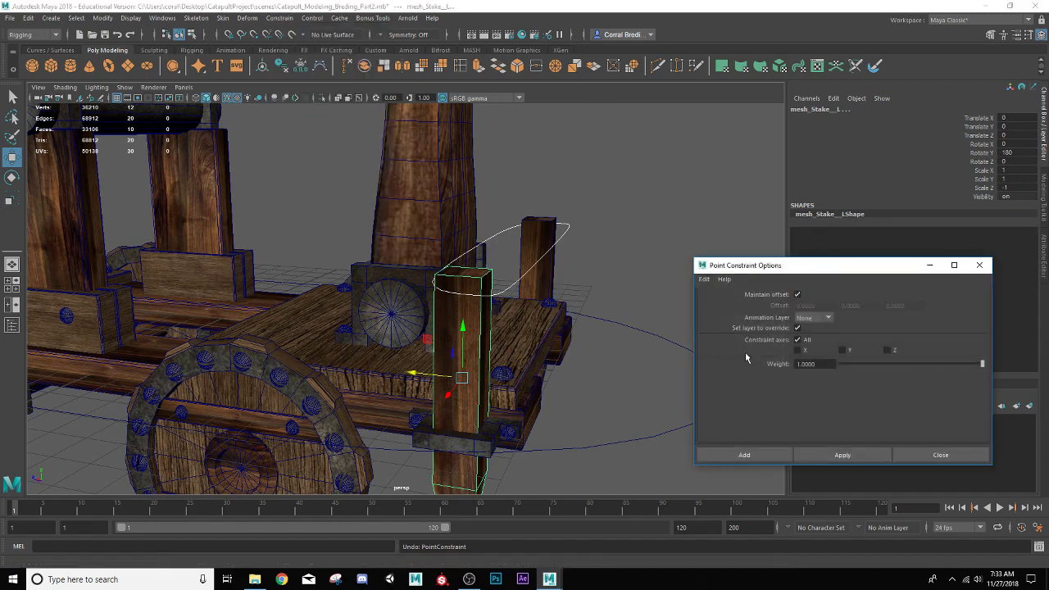
click(824, 455)
Point-constrain the right stake mesh to ctrl_Stake using the same offset setting
click(532, 266)
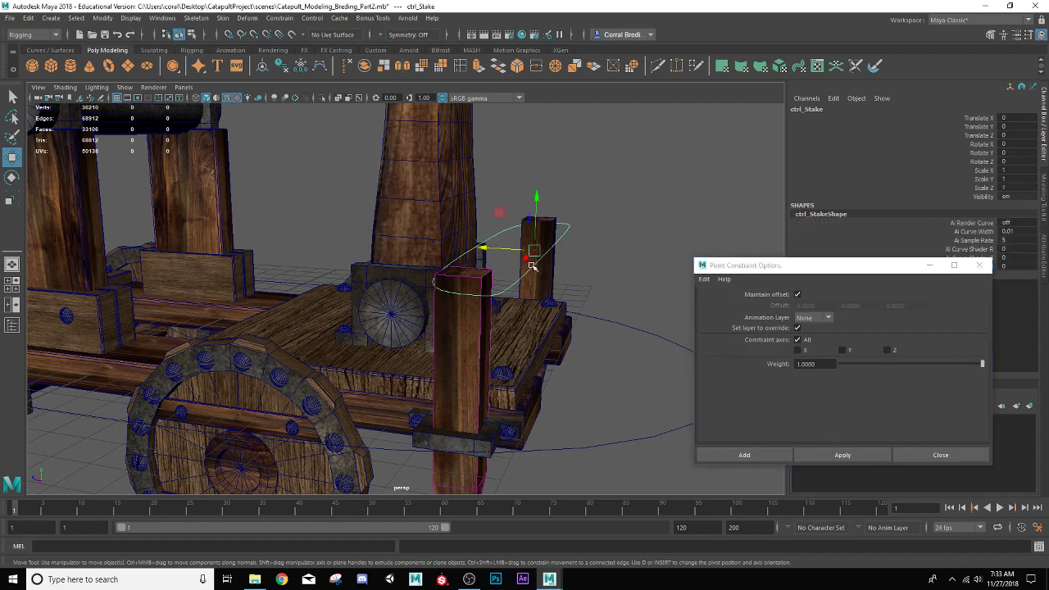
shift+click(546, 275)
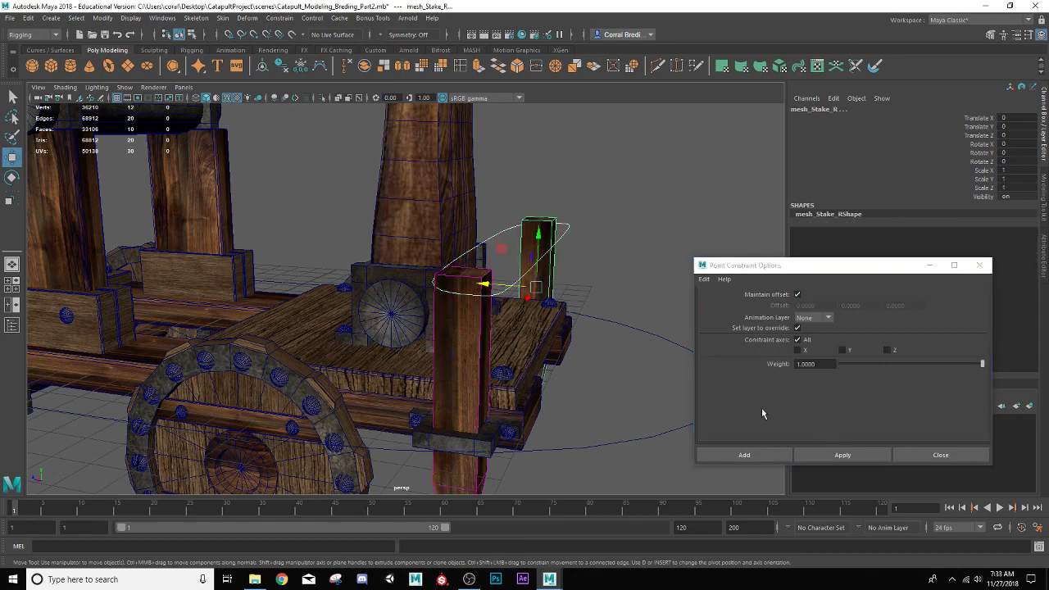
click(870, 457)
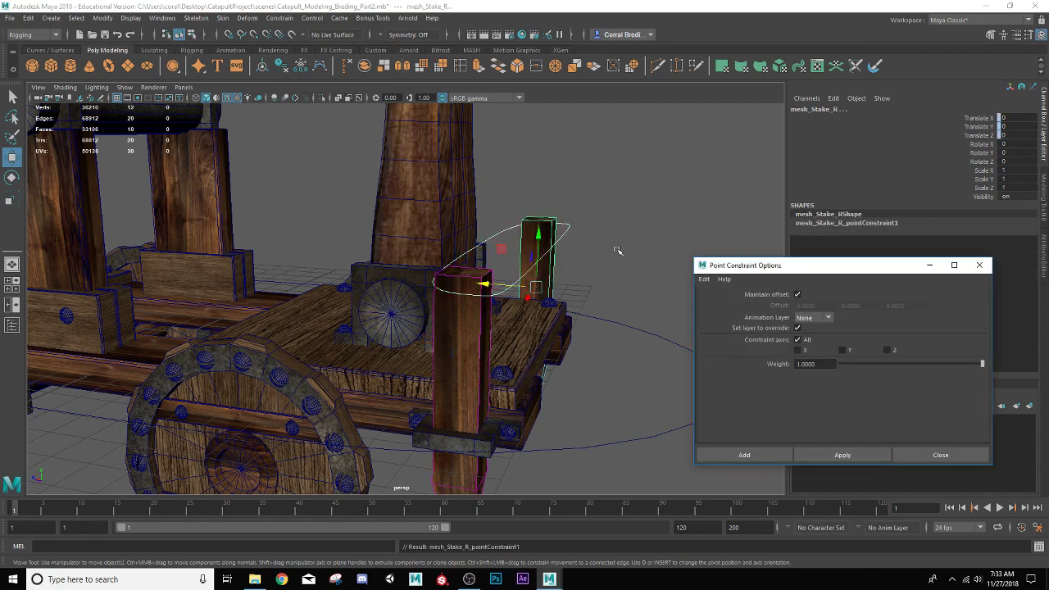
Test the stake constraints by moving ctrl_Stake, and undo the move
click(563, 229)
drag(533, 197, 381, 319)
key(ctrl+z)
scroll(461, 332, up, 3)
scroll(458, 332, down, 5)
scroll(457, 331, down, 3)
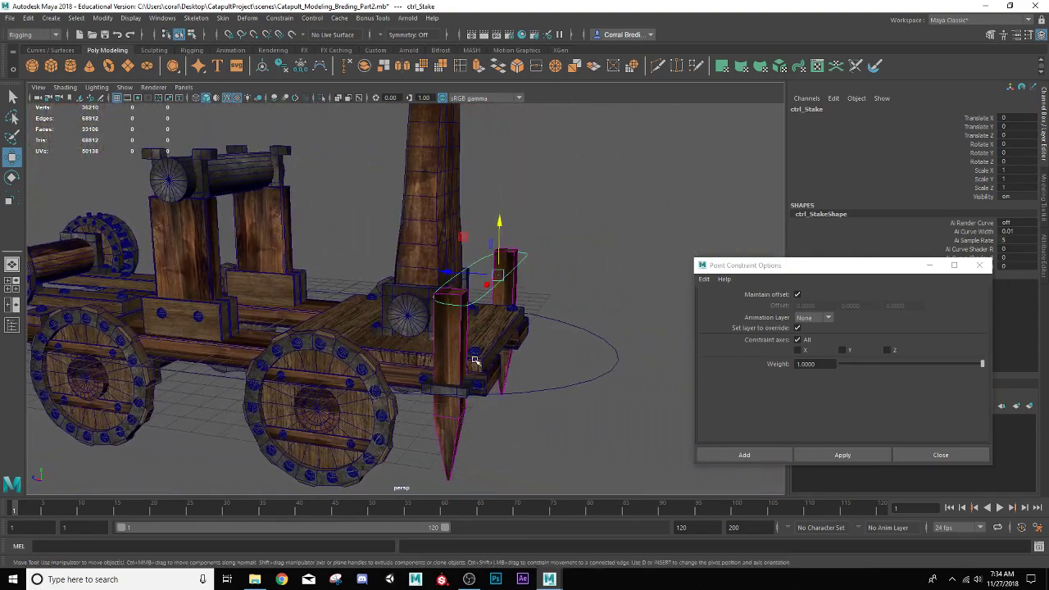
Check the left stake mesh's channels and undo the point constraints on both stakes
click(456, 354)
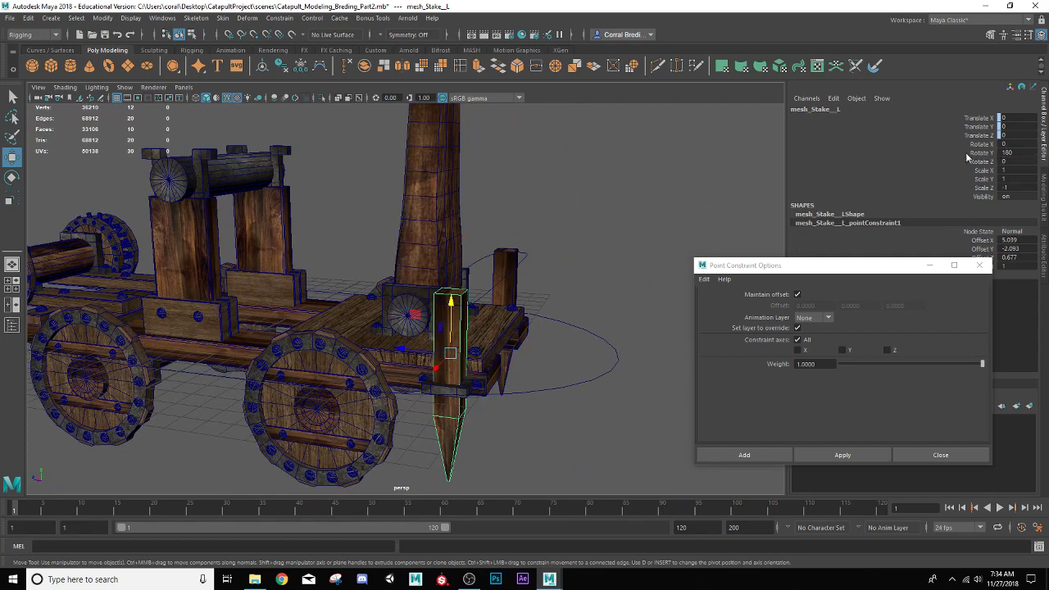
key(ctrl+z)
key(ctrl+z)
key(ctrl+z)
key(ctrl+z)
key(ctrl+z)
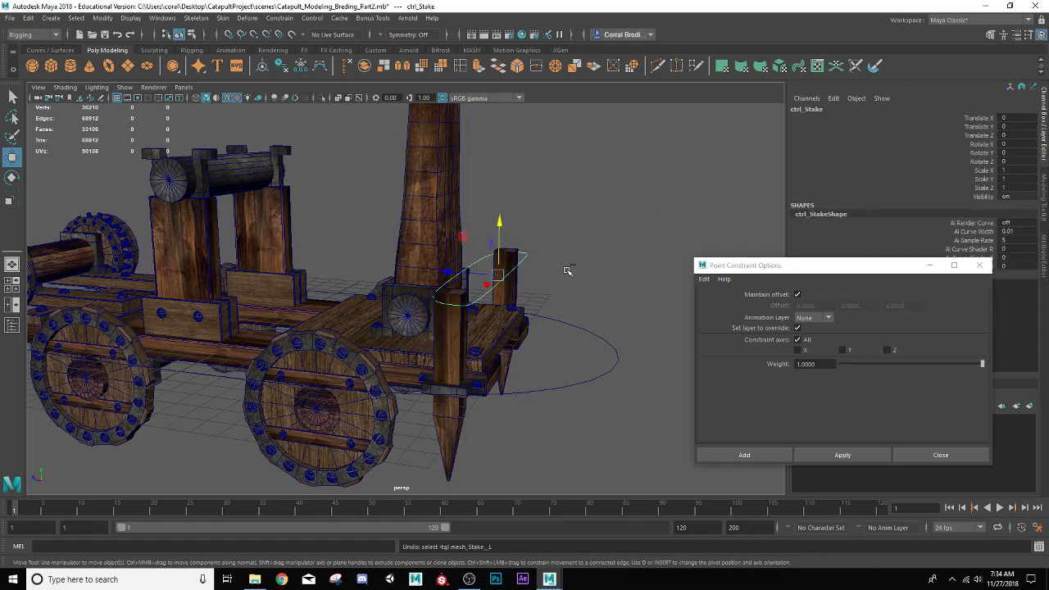
Check both stake meshes' transform channels and point-constrain mesh_Stake_R to ctrl_Stake with Maintain offset on
click(568, 270)
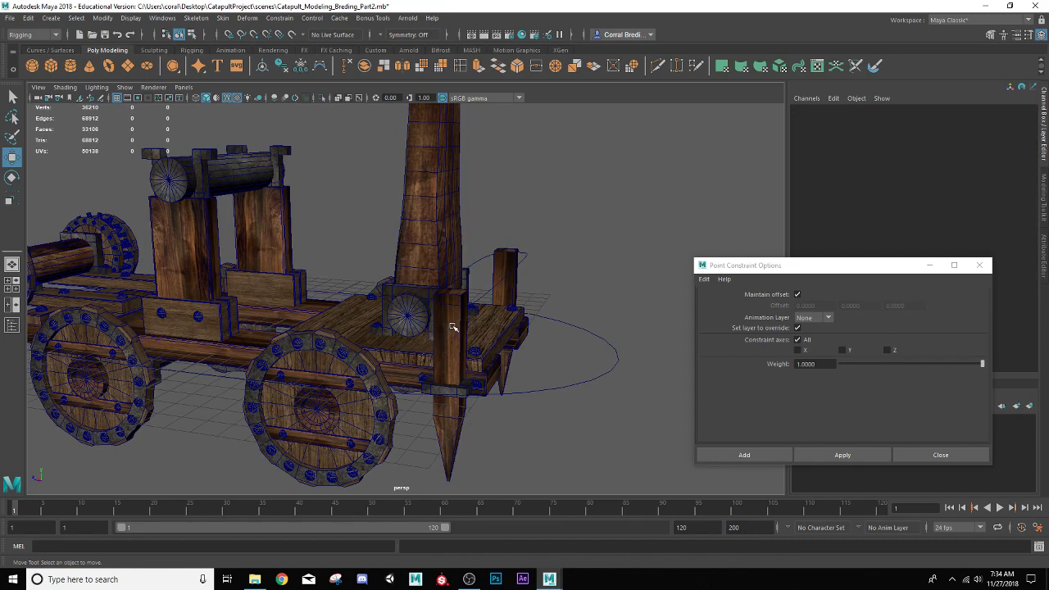
click(453, 327)
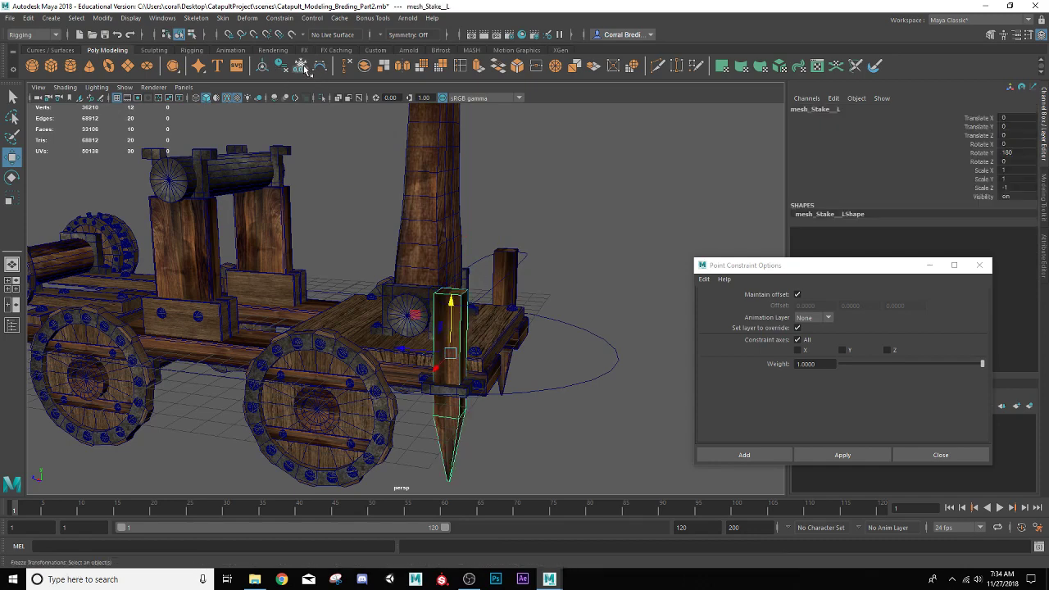
click(513, 281)
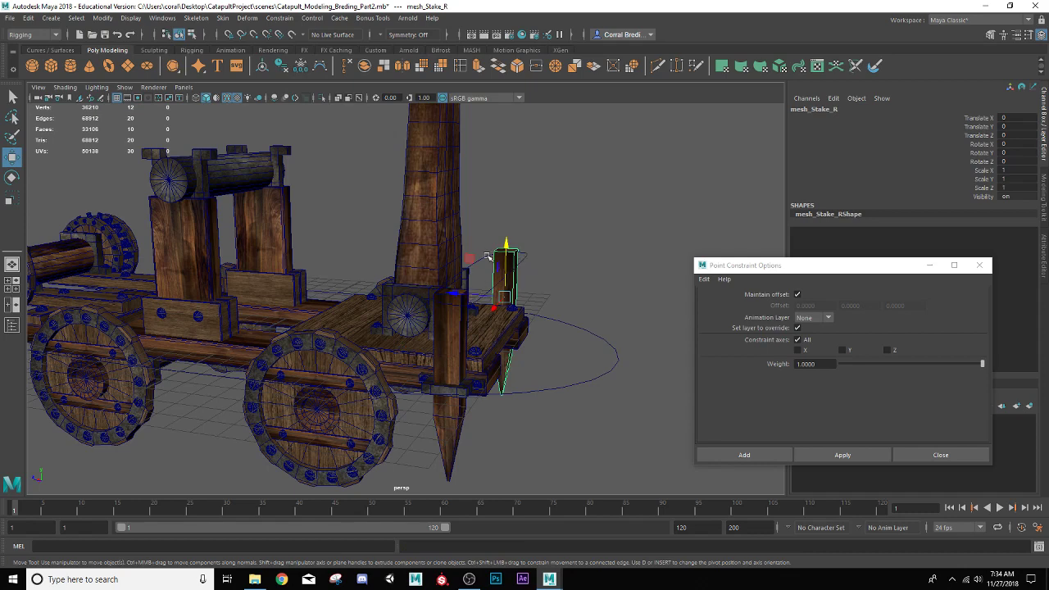
click(527, 259)
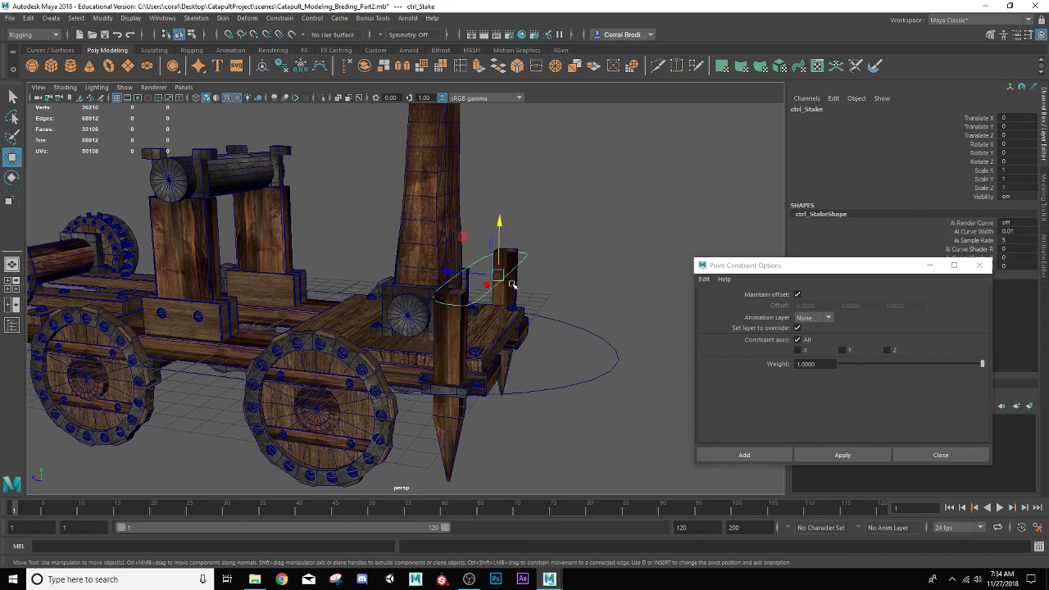
shift+click(511, 284)
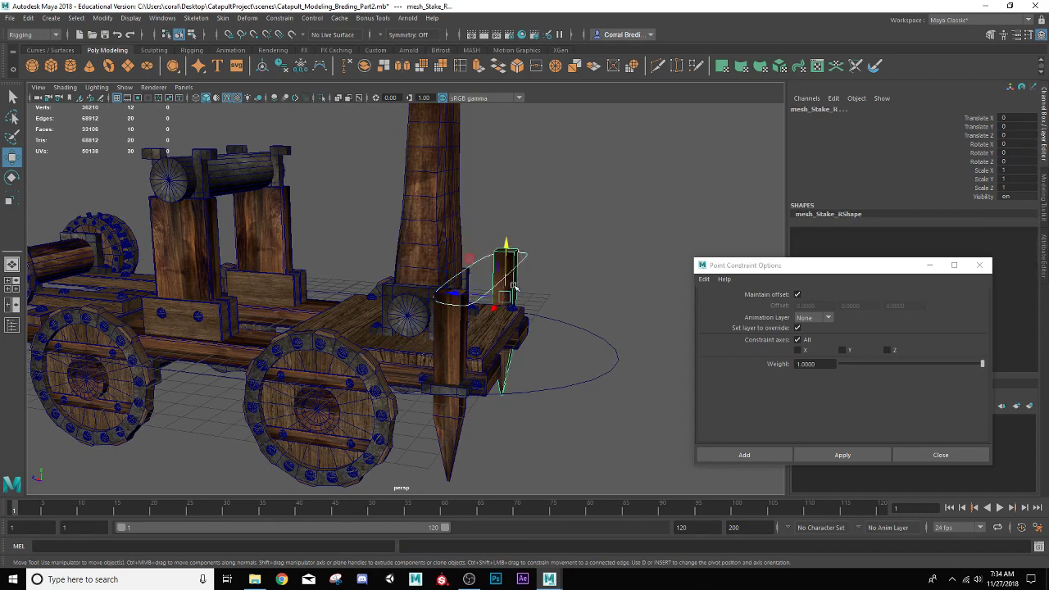
click(840, 458)
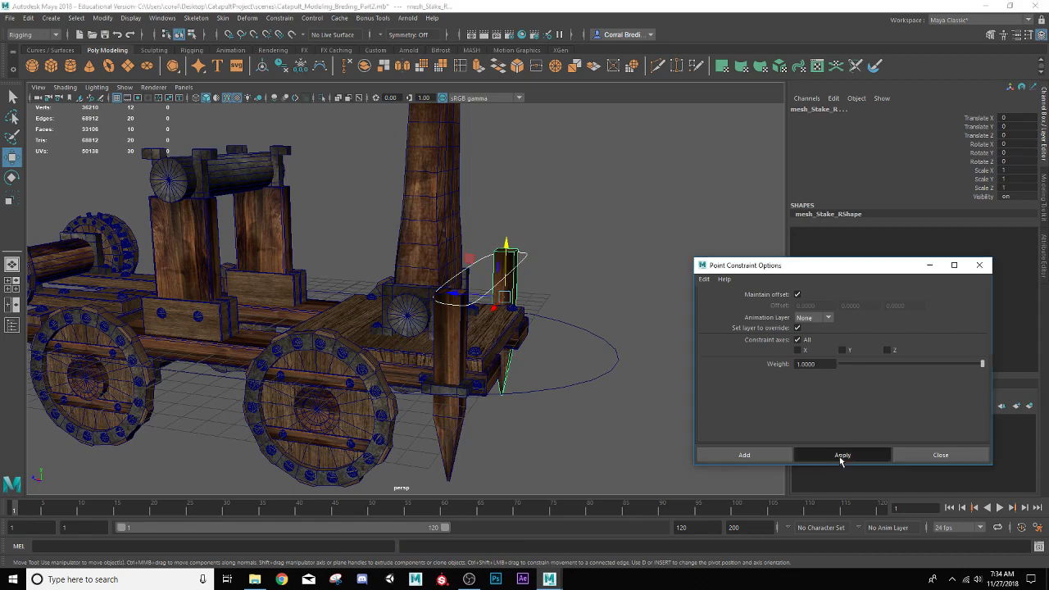
Point-constrain mesh_Stake__L to ctrl_Stake with Maintain offset on, and clear the selection
click(528, 256)
shift+click(460, 337)
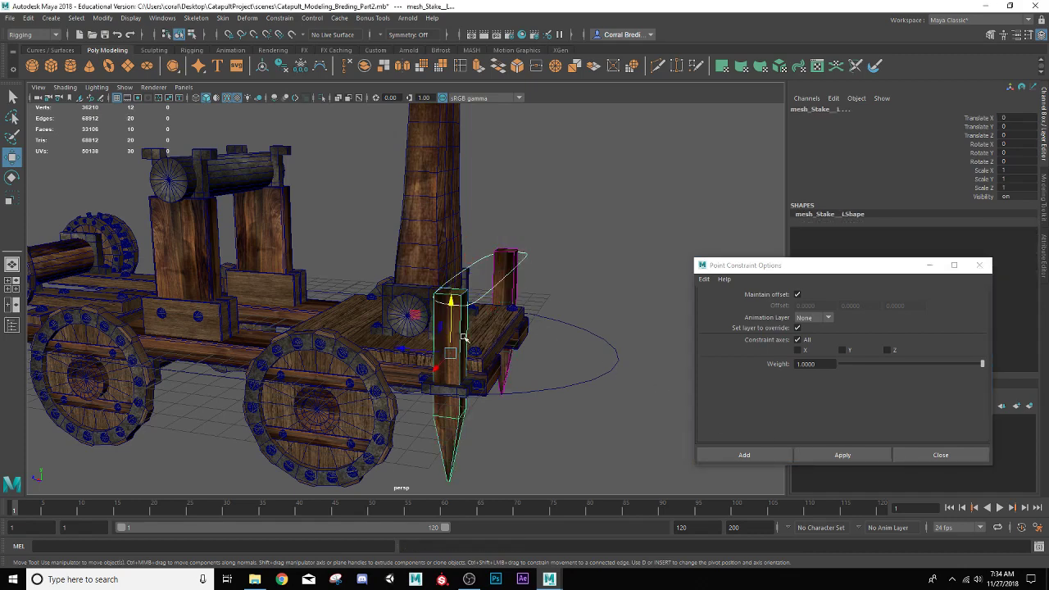
click(842, 455)
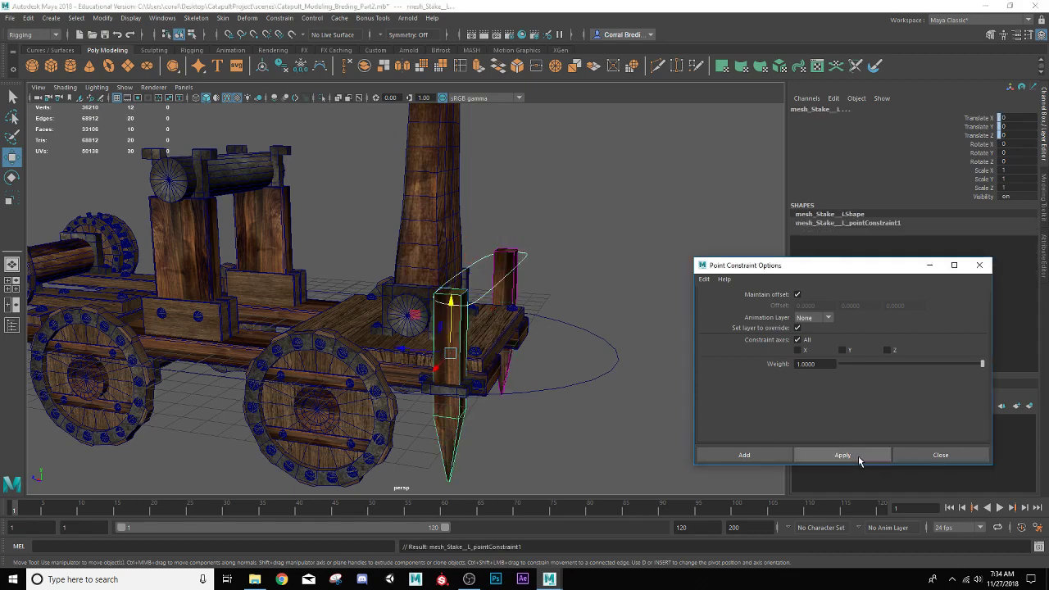
click(634, 301)
Lock all Translate, Rotate and Scale channels of the right stake mesh
click(512, 293)
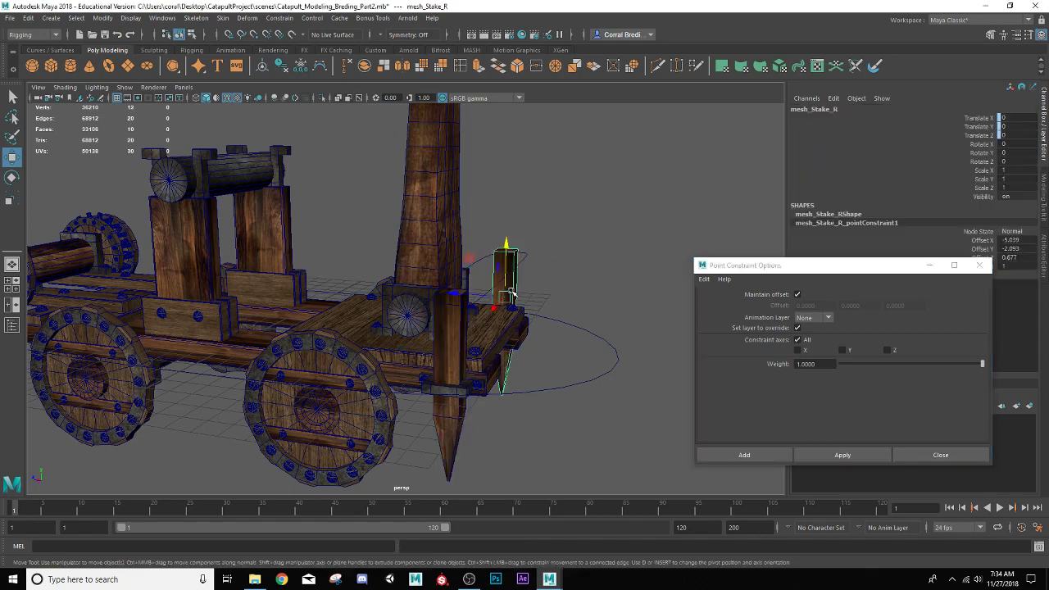
click(983, 120)
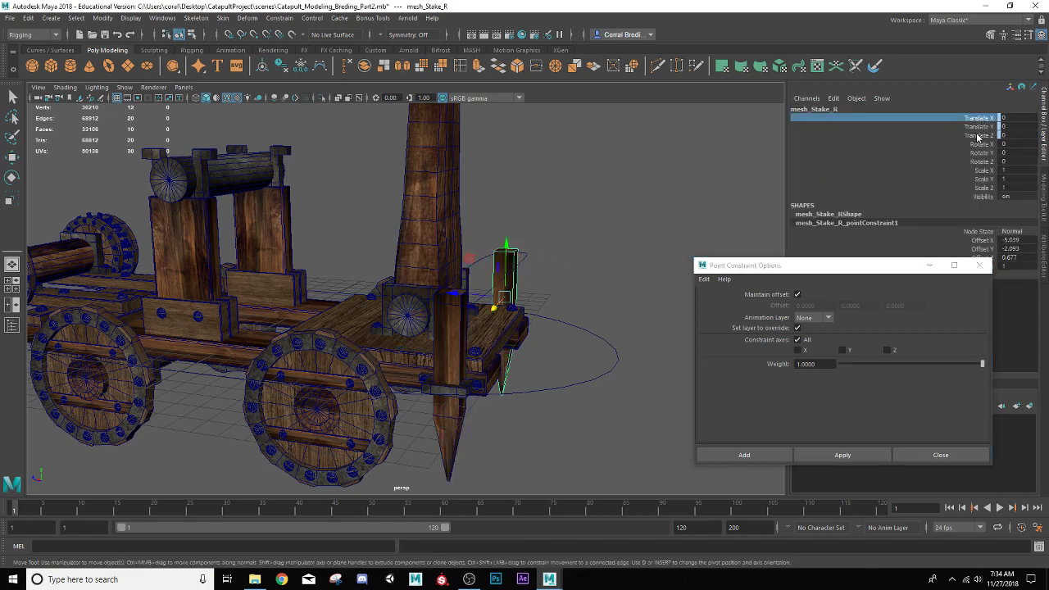
shift+click(978, 136)
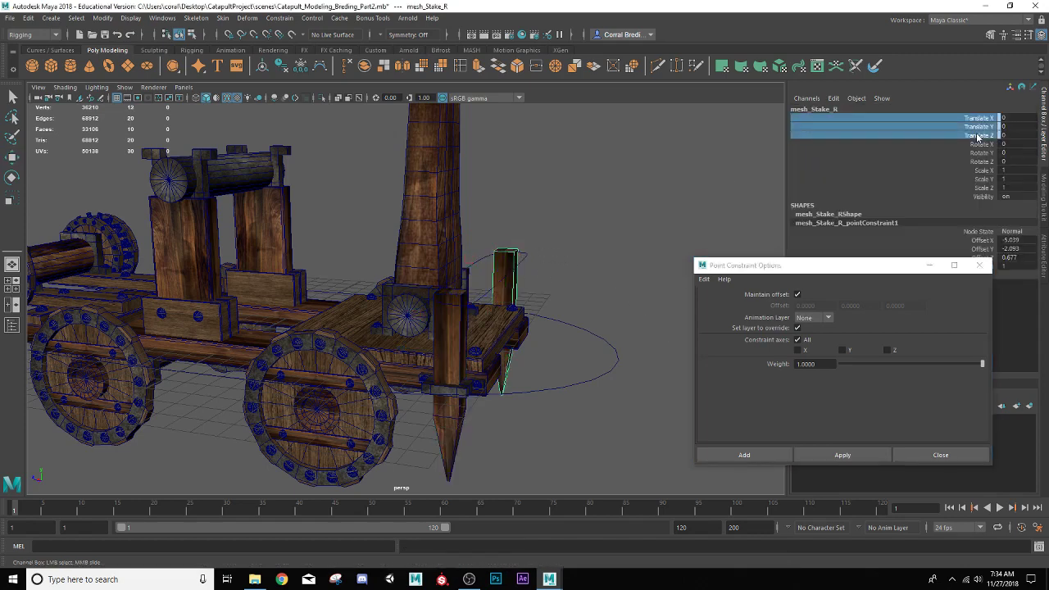
shift+click(986, 188)
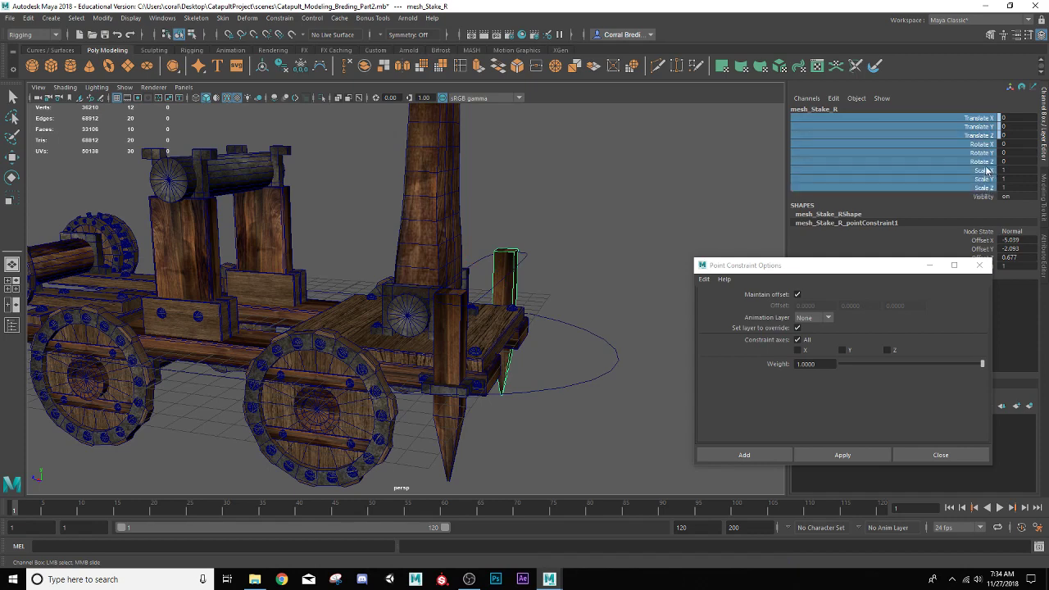
right_click(987, 169)
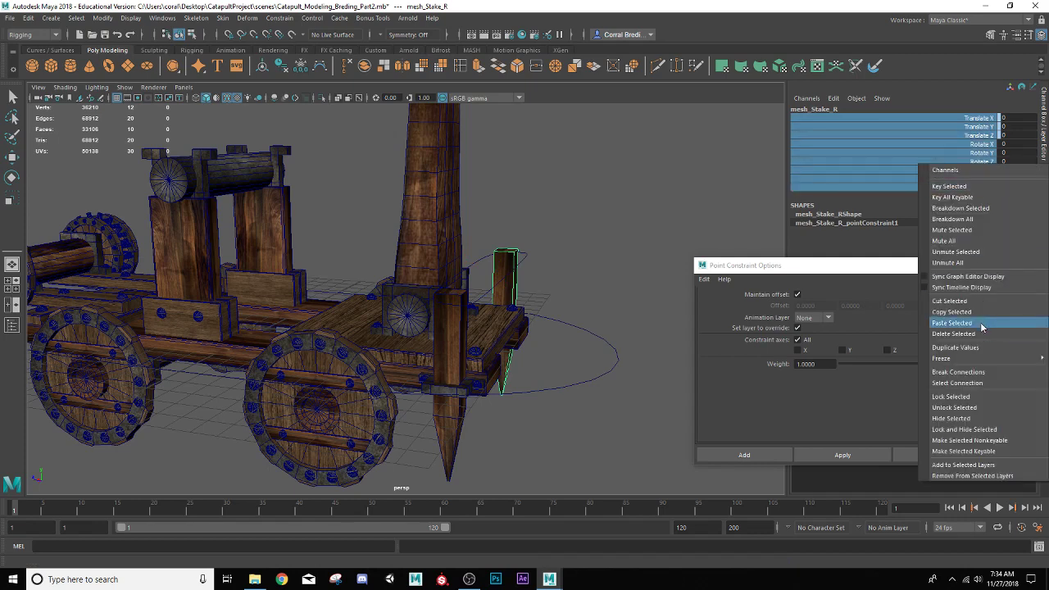
mouse_move(971, 377)
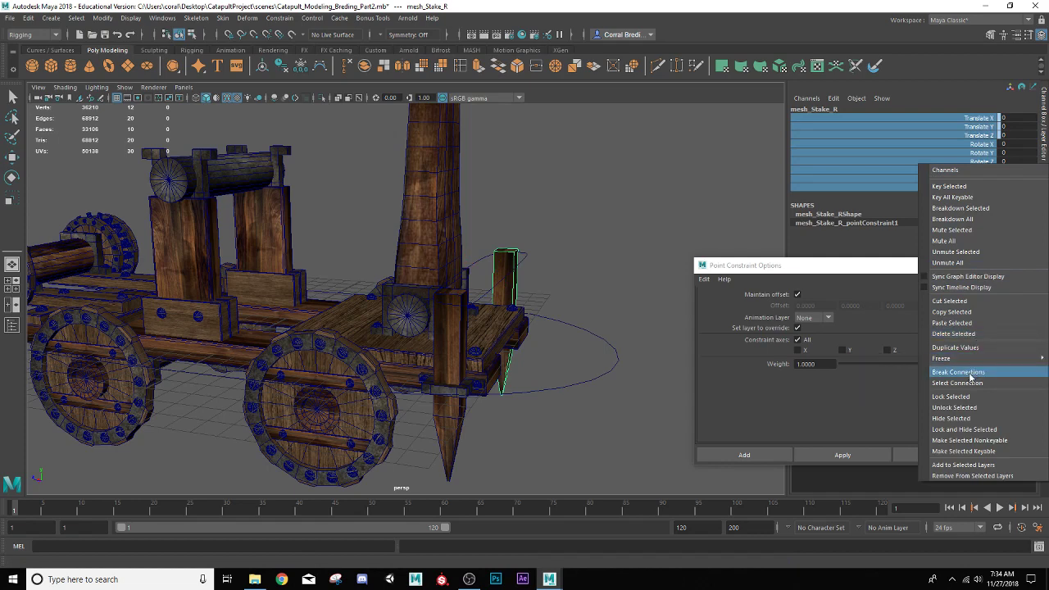
click(970, 396)
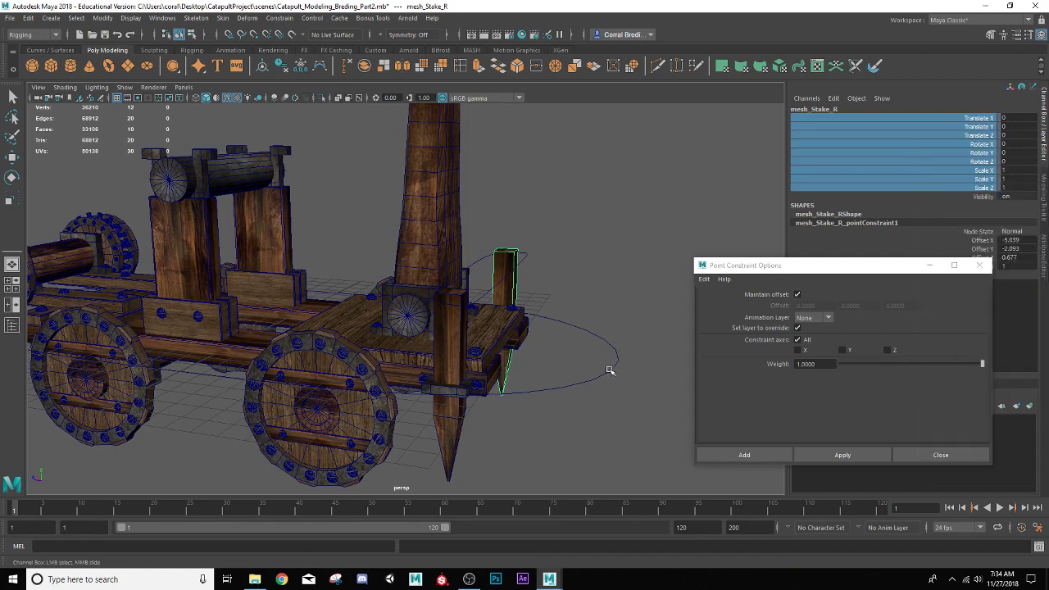
Lock all Translate, Rotate and Scale channels of the left stake mesh and dismiss the point constraint options
click(443, 334)
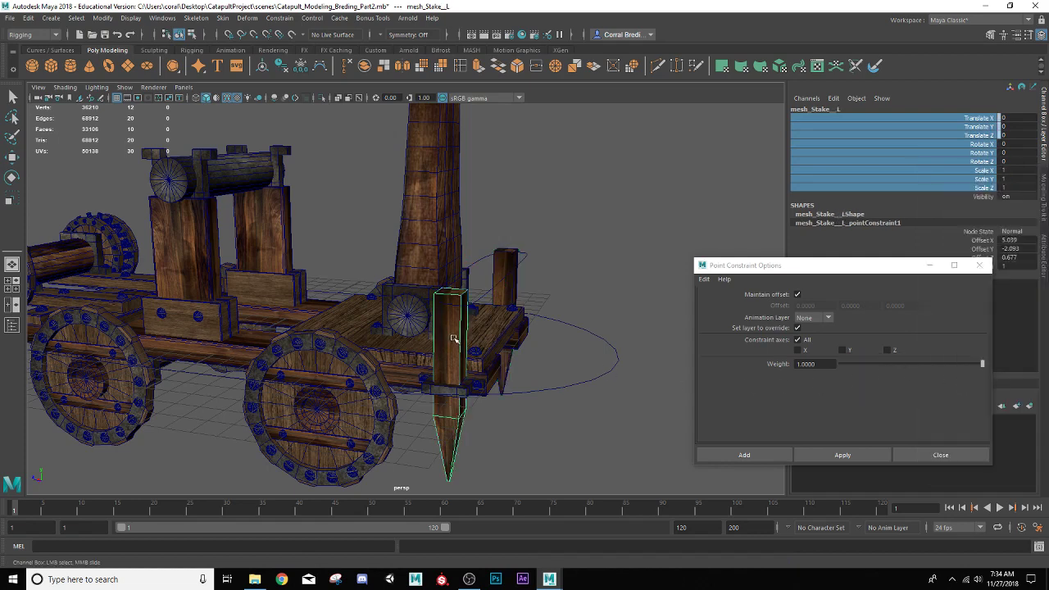
right_click(936, 166)
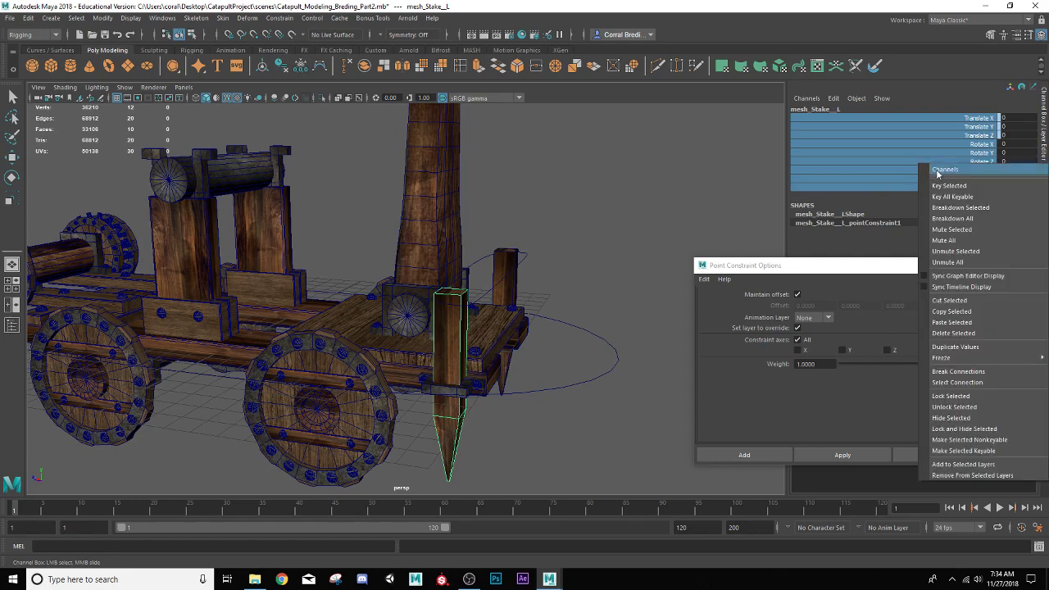
click(960, 394)
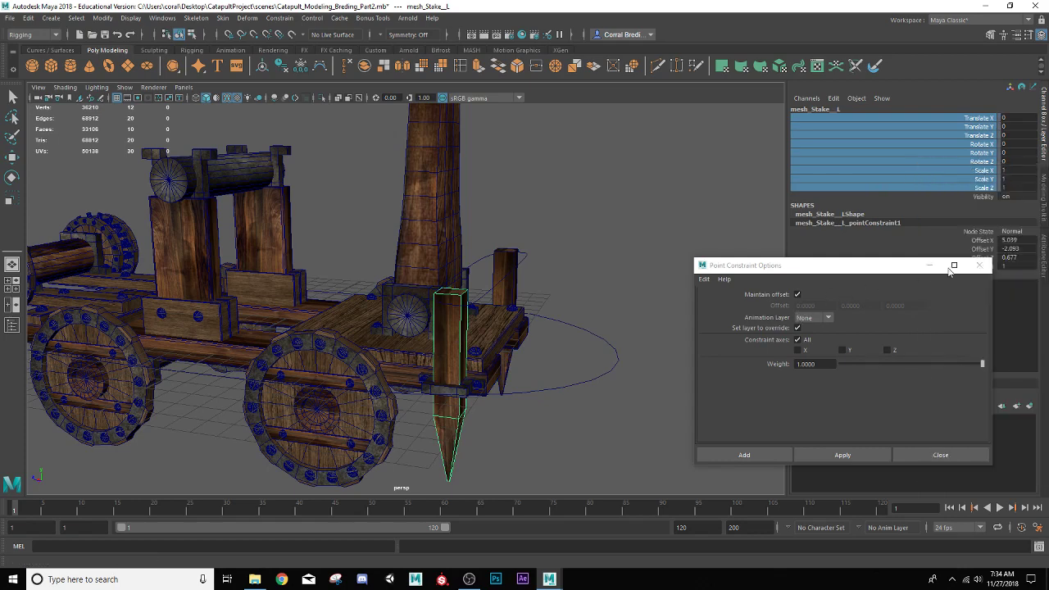
click(979, 265)
Move ctrl_Stake vertically to test that it drives both stakes, and clear the selection
click(513, 245)
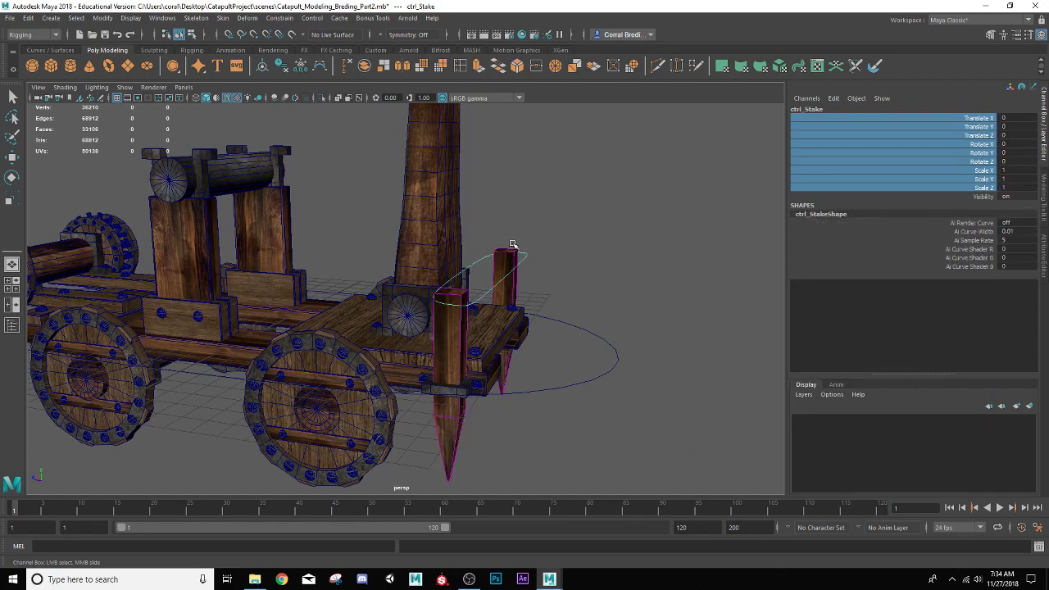
key(w)
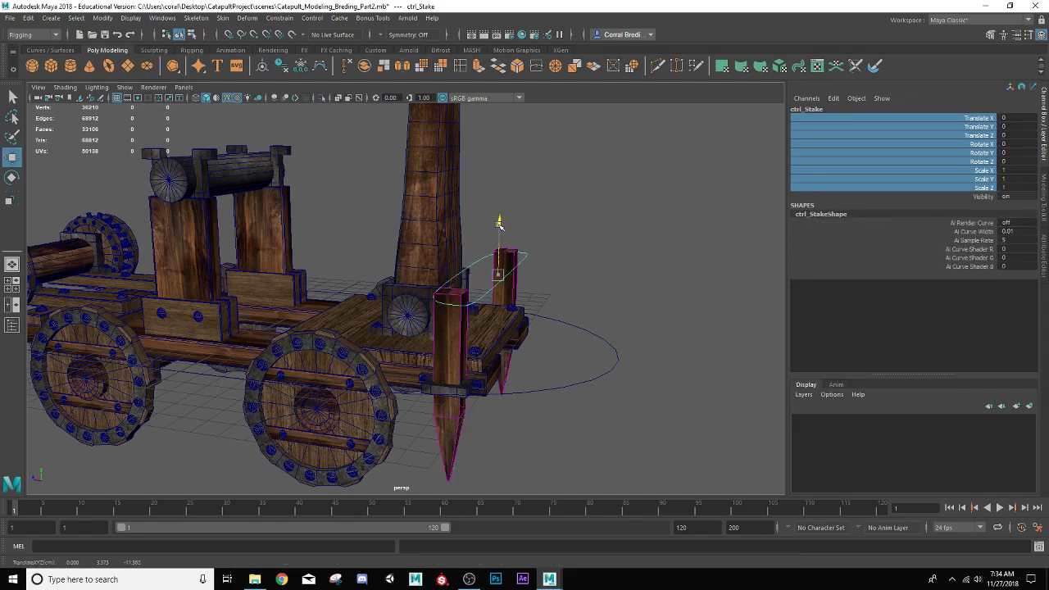
drag(499, 227, 498, 238)
click(533, 203)
Lock all Translate, Rotate and Scale channels of the winch mesh and clear the selection
alt+drag(533, 204, 693, 247)
alt+drag(418, 271, 308, 275)
click(310, 261)
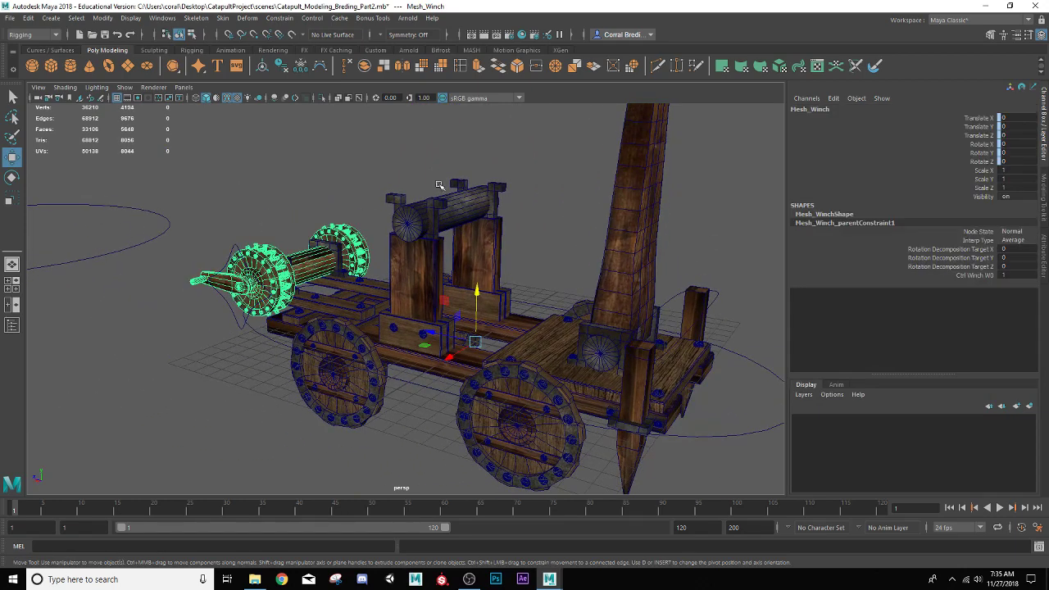
click(976, 119)
shift+click(975, 161)
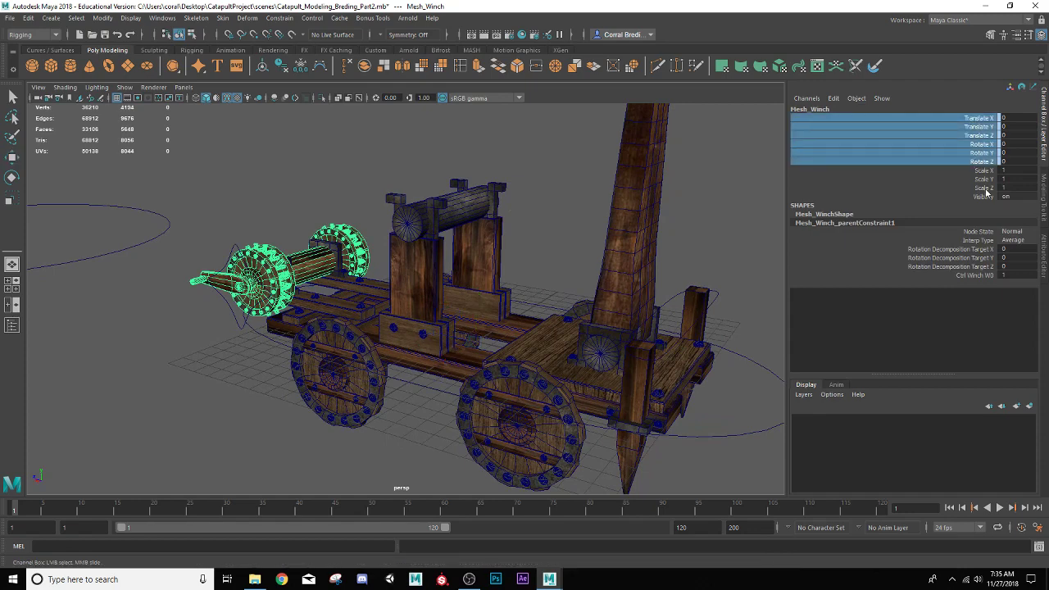
shift+click(987, 189)
right_click(985, 176)
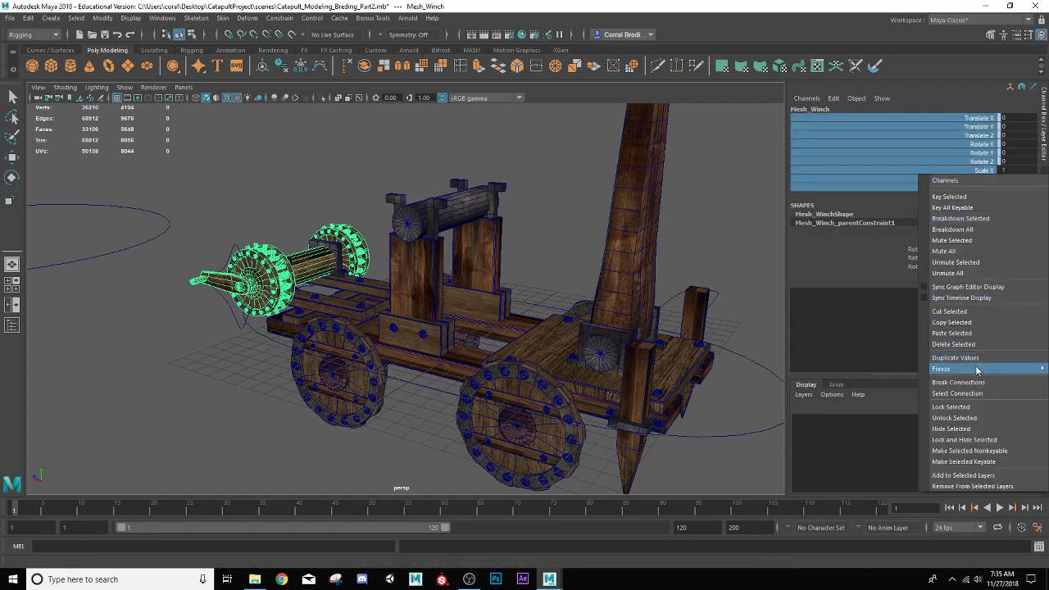
click(955, 407)
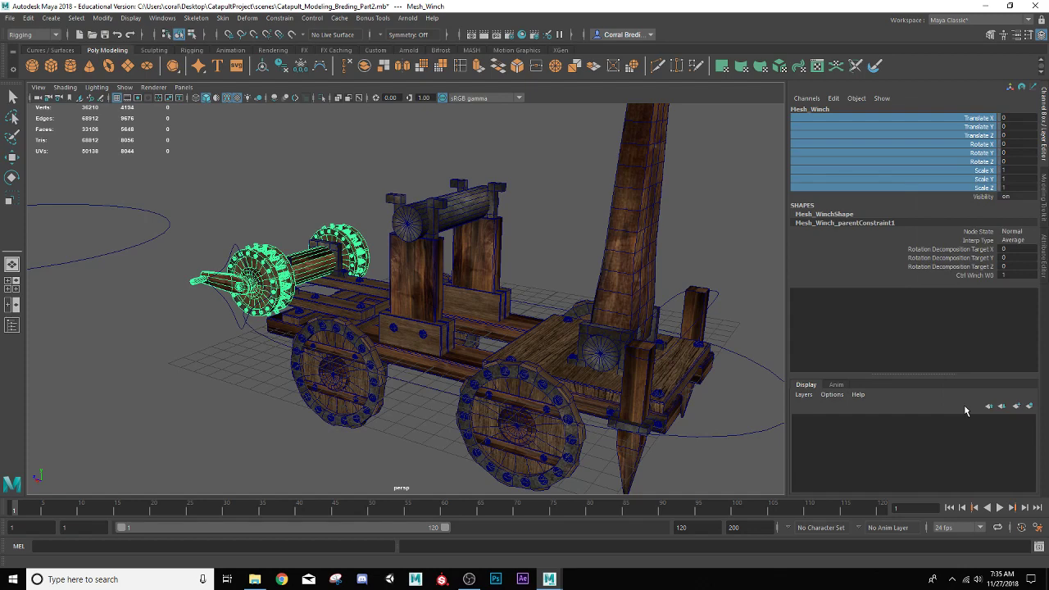
click(731, 254)
Start a joint chain in the side view, placing the first joint at the base pivot of the catapult arm
scroll(721, 253, down, 5)
alt+drag(713, 255, 593, 247)
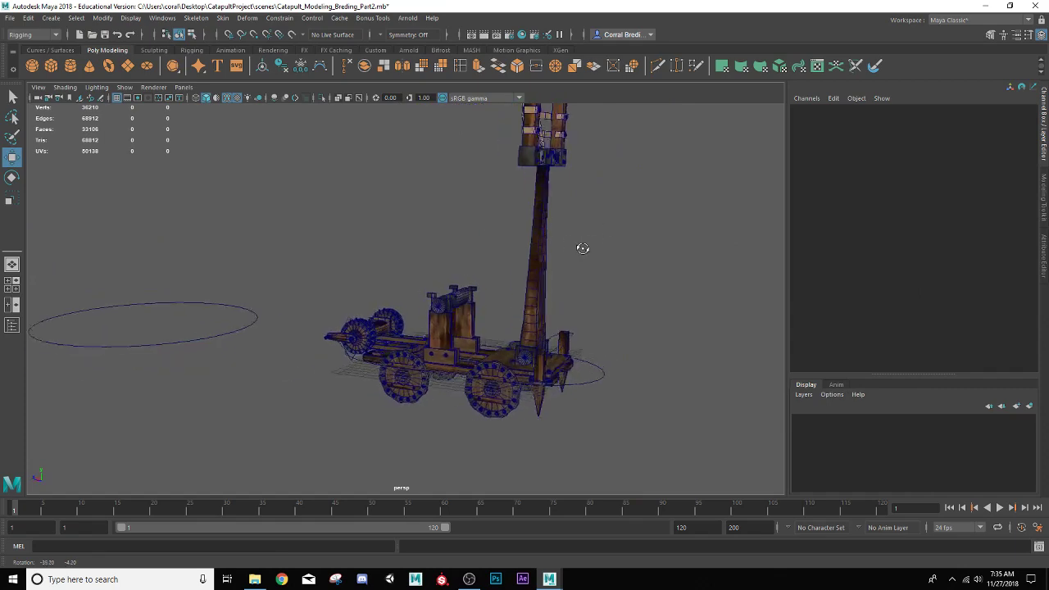
scroll(594, 248, up, 4)
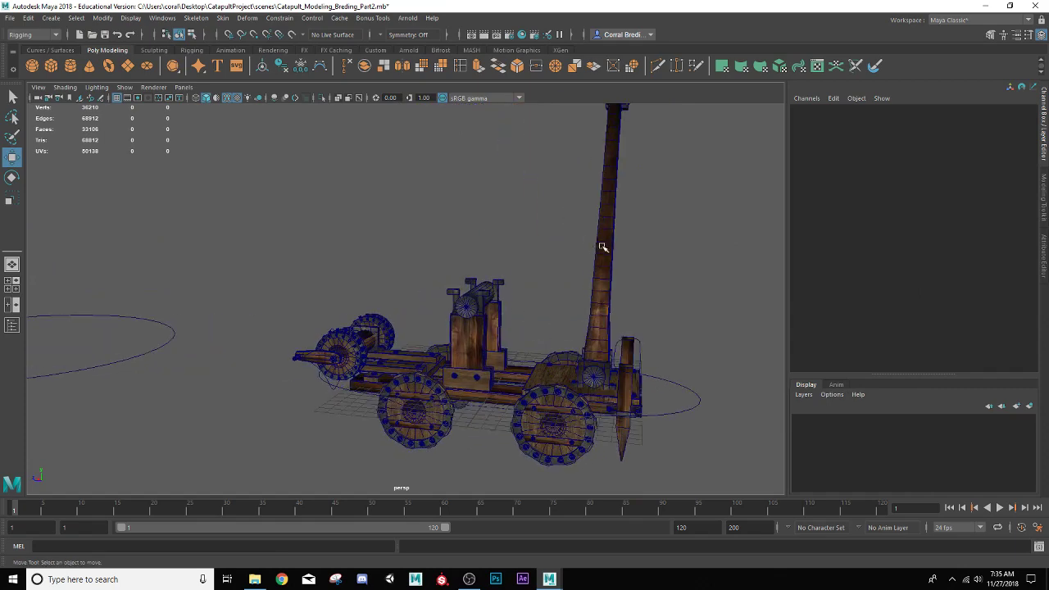
alt+middle_drag(602, 248, 426, 270)
alt+drag(426, 271, 465, 187)
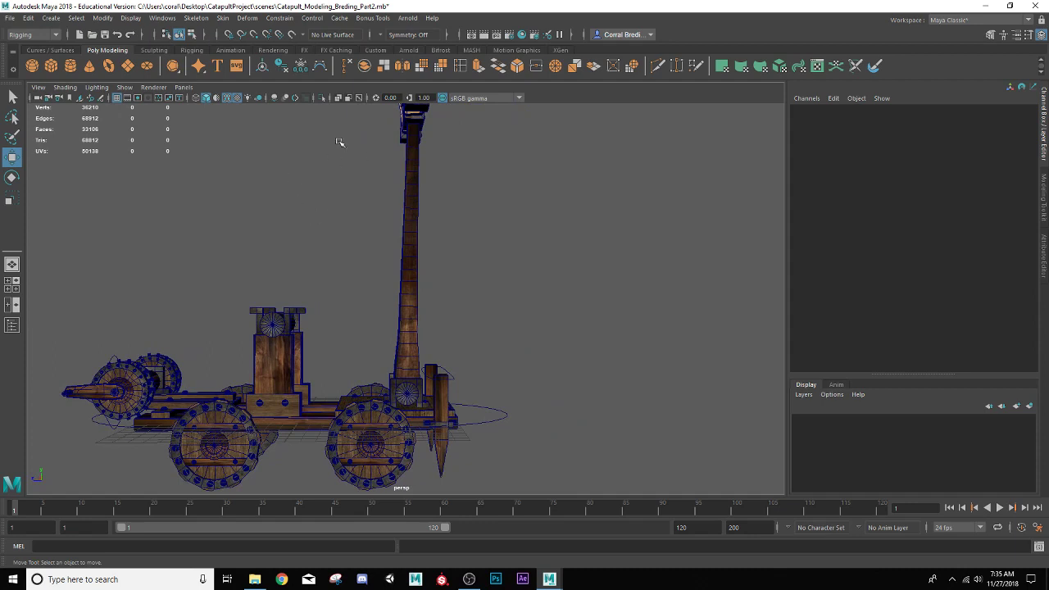
click(202, 18)
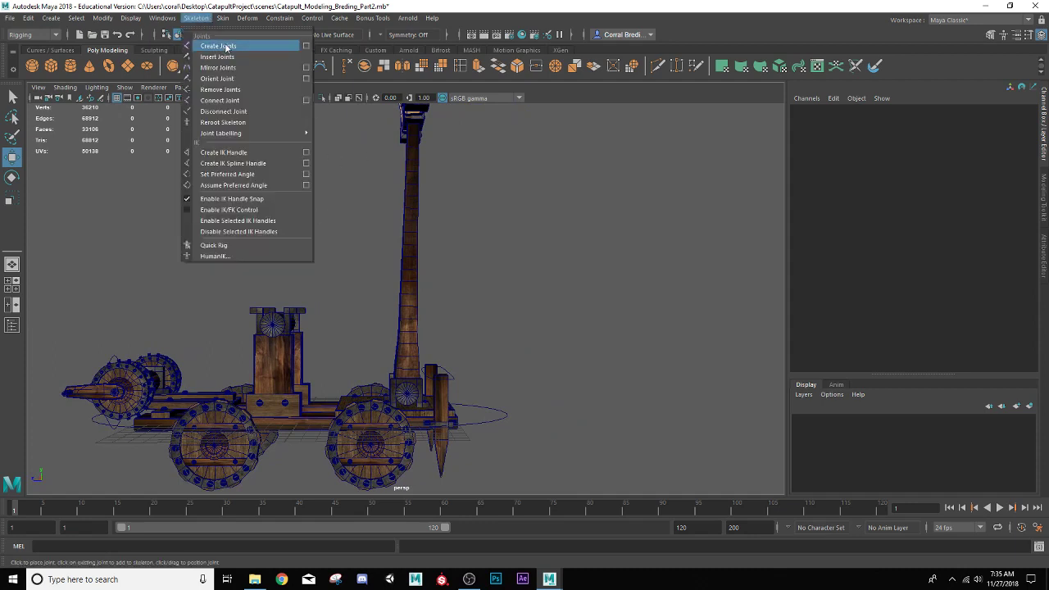
click(218, 46)
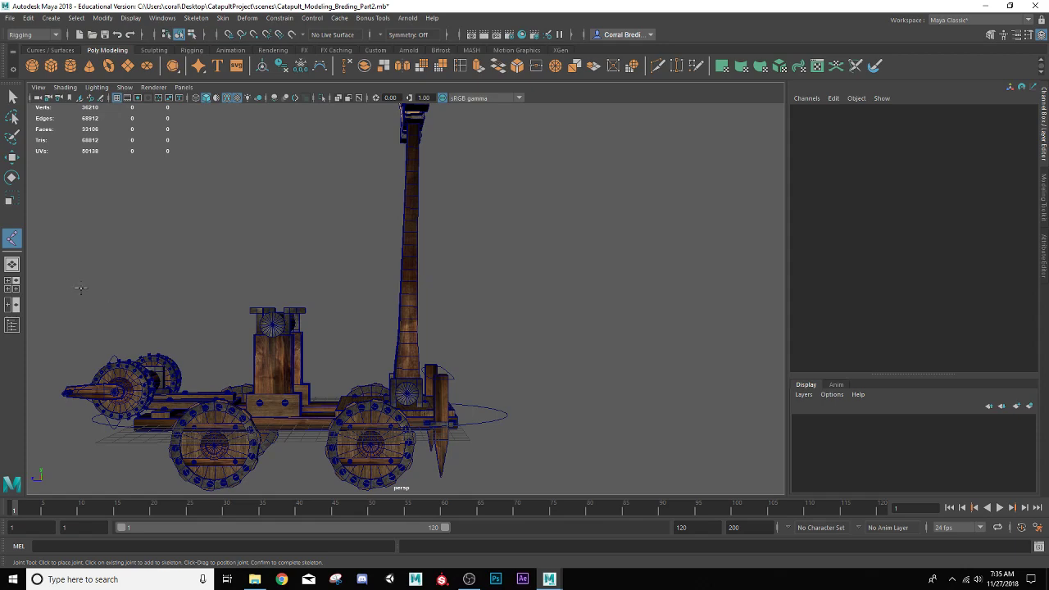
click(12, 284)
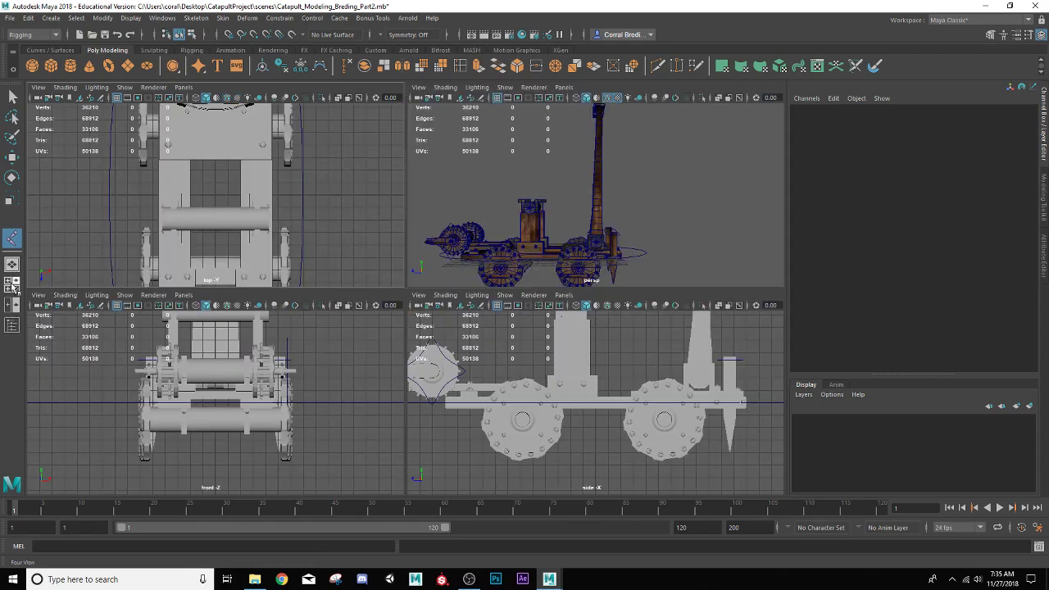
key(space)
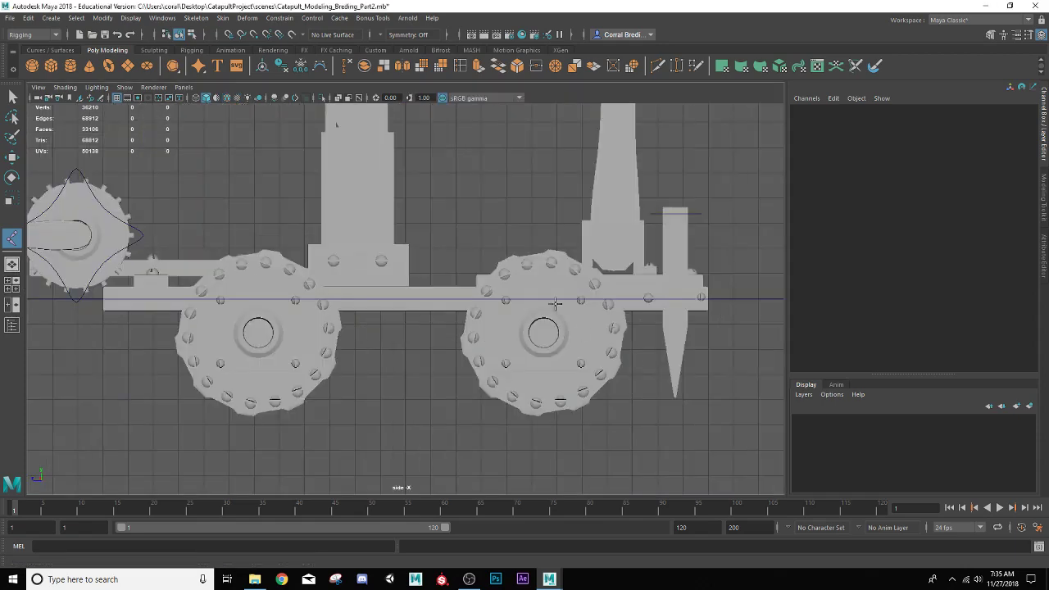
scroll(438, 482, up, 5)
scroll(438, 482, down, 8)
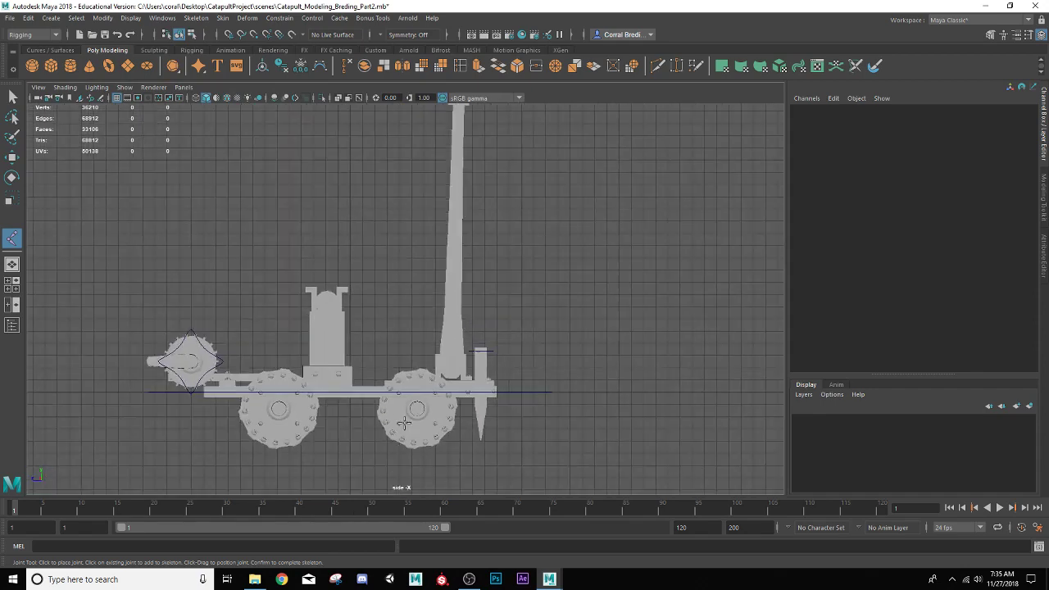
scroll(386, 323, up, 2)
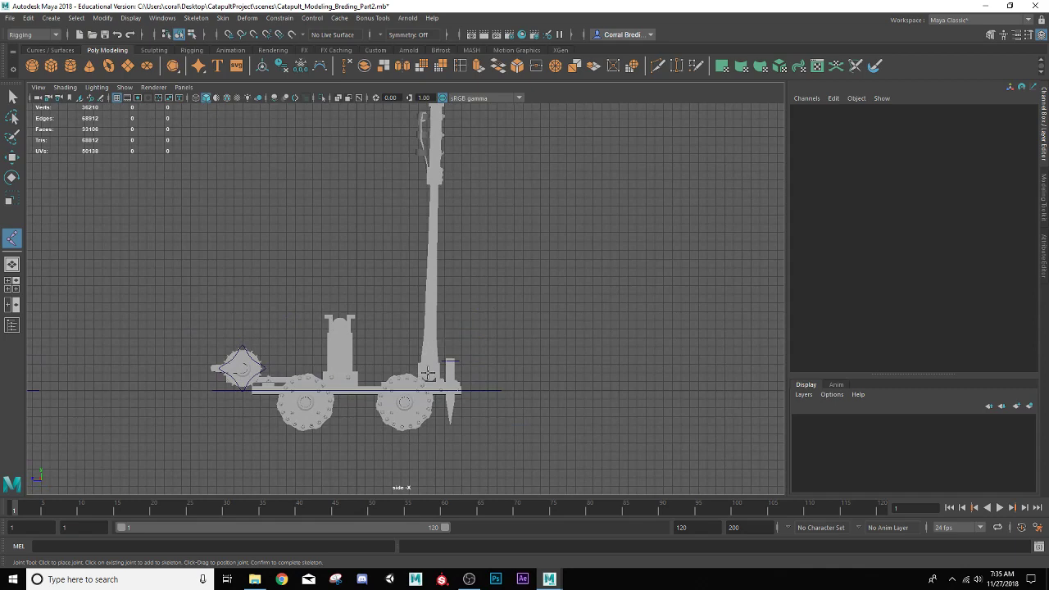
scroll(430, 375, up, 1)
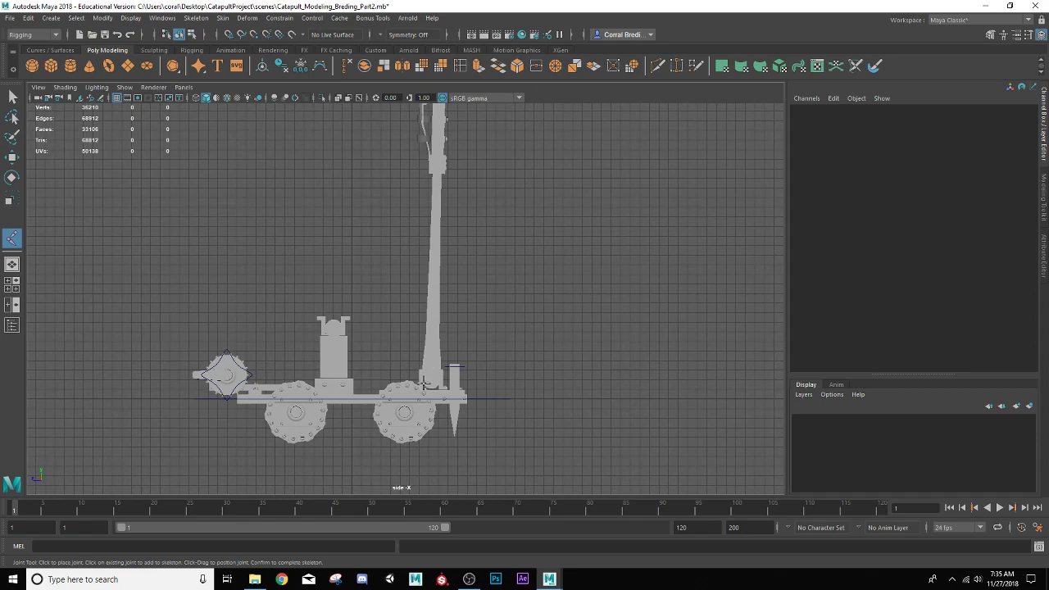
click(430, 377)
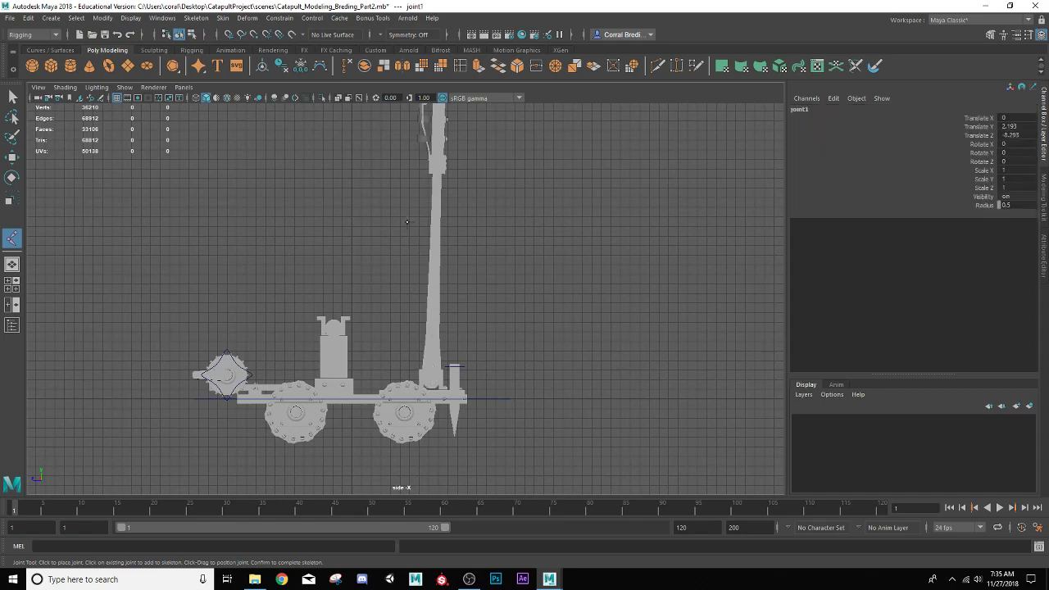
Turn on X-Ray display, add three more joints up the arm to its upper bracket, and finish the chain
click(340, 97)
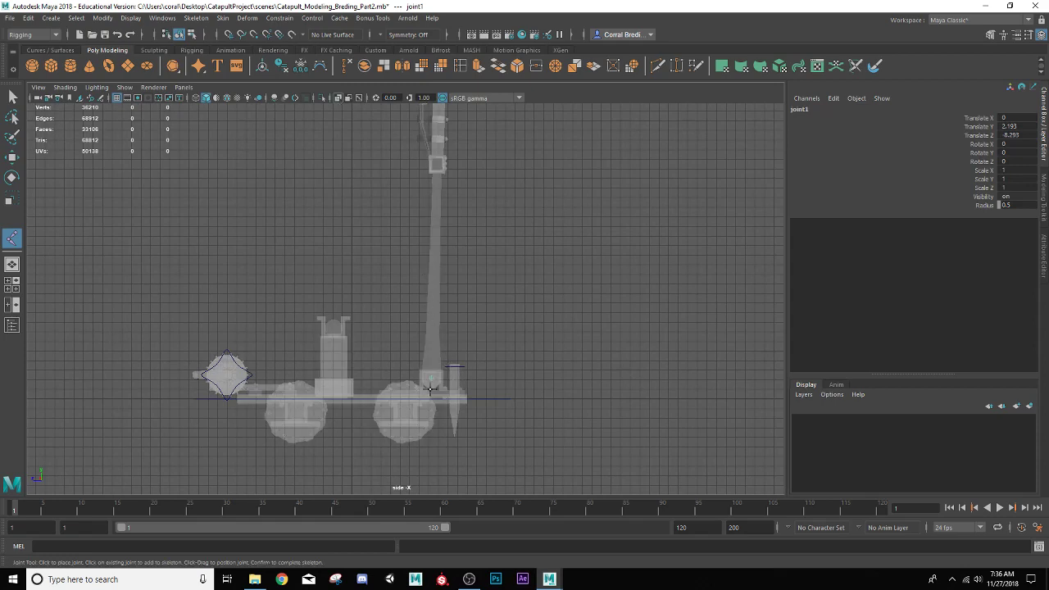
click(435, 276)
click(438, 197)
scroll(439, 161, down, 3)
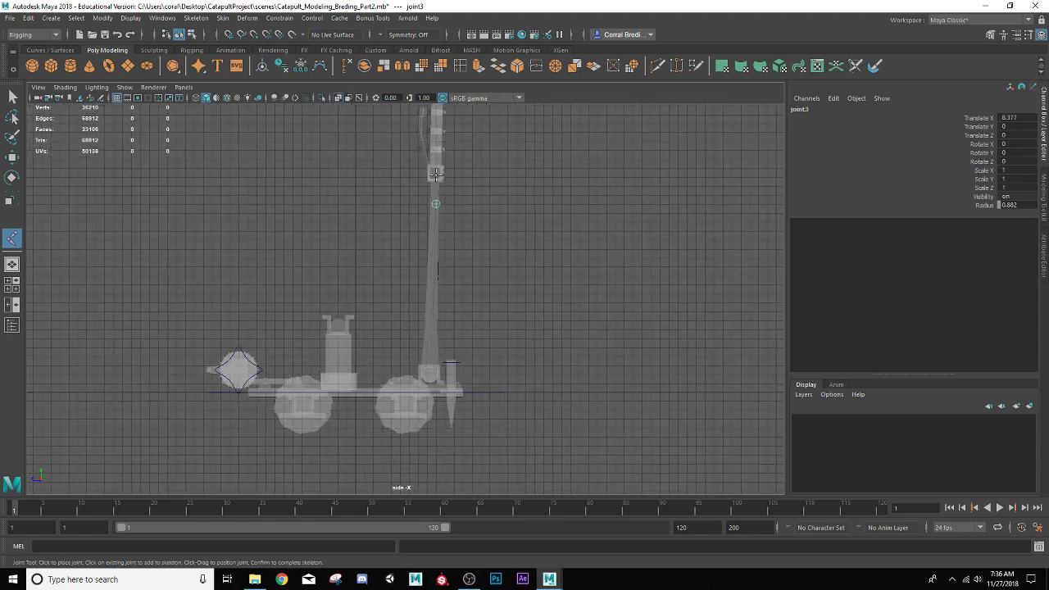
click(436, 170)
key(w)
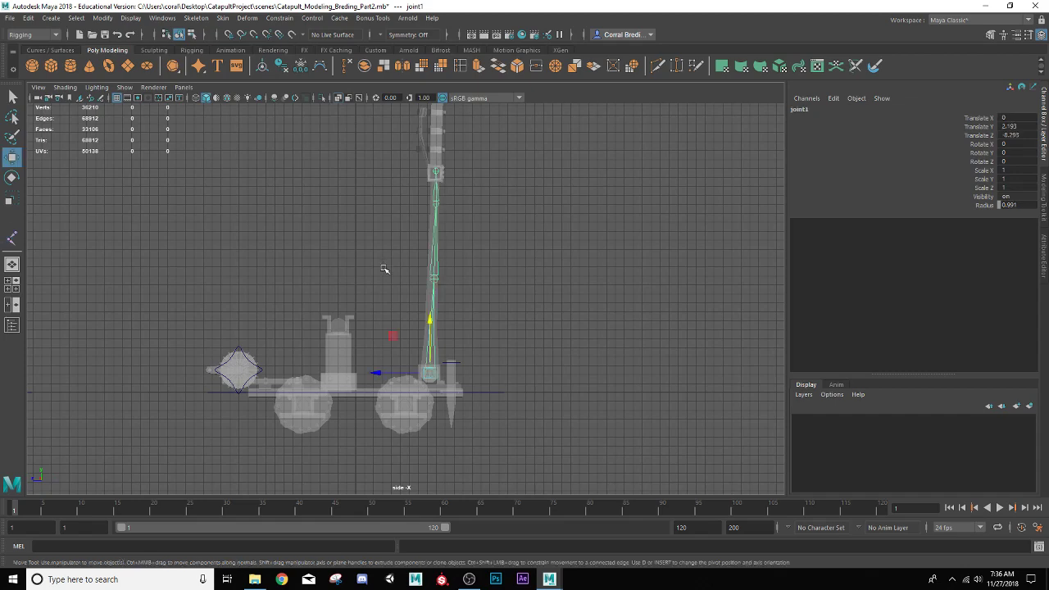
Move the third joint up the catapult arm and shift the second joint down toward the base
click(437, 206)
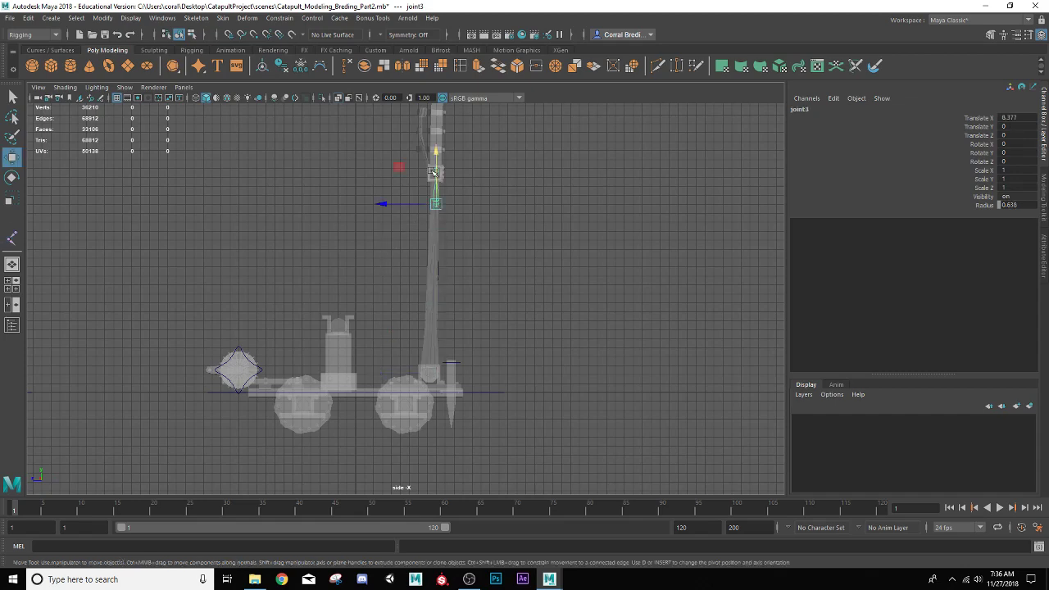
mouse_move(433, 172)
mouse_down()
mouse_move(437, 193)
mouse_move(430, 157)
mouse_up()
click(455, 196)
click(435, 192)
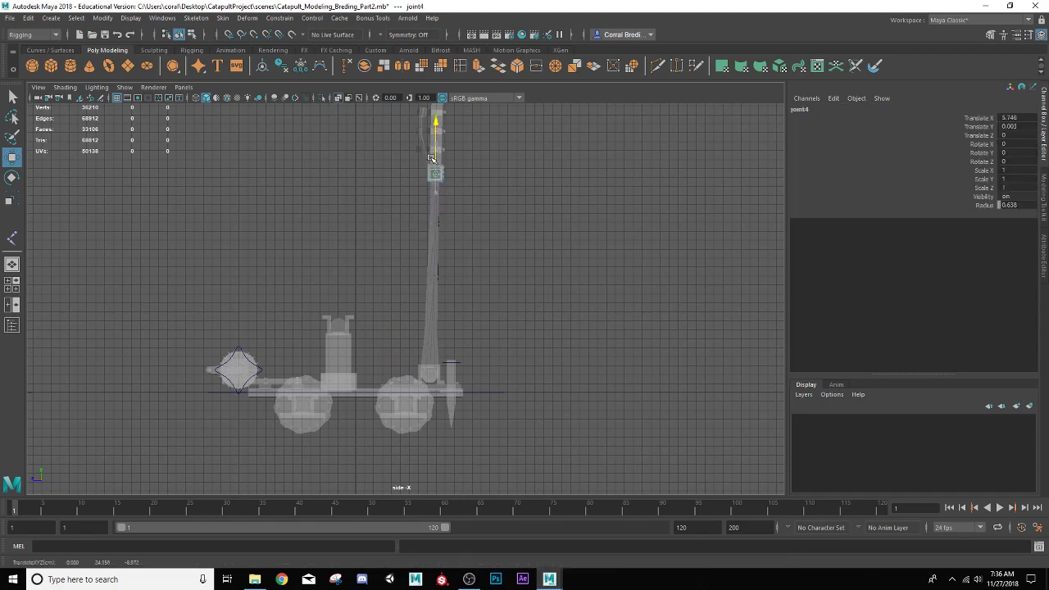
click(434, 277)
drag(436, 249, 434, 281)
click(461, 268)
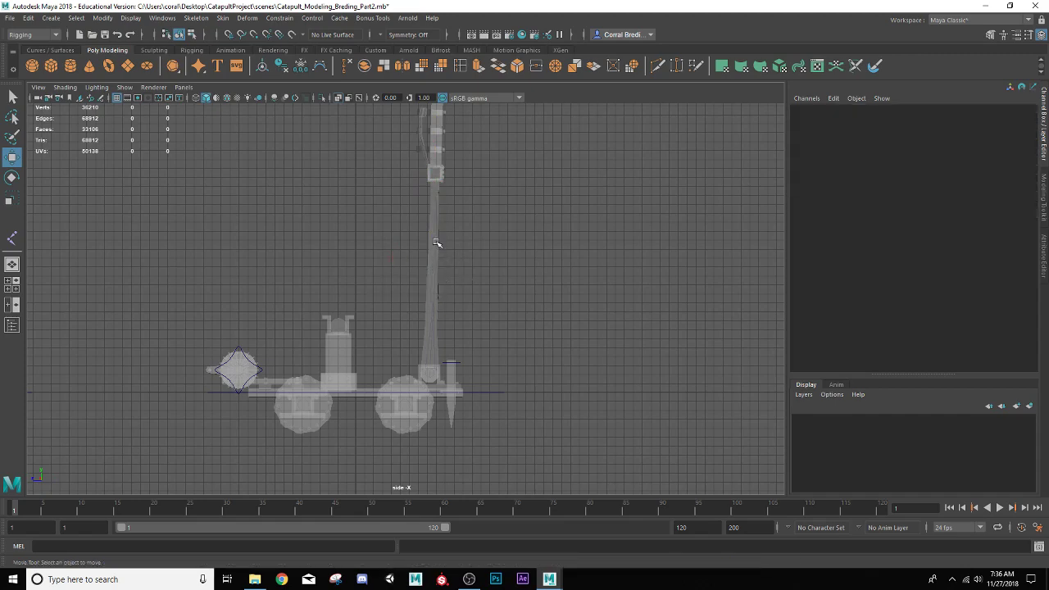
Lower the third joint to space the chain more evenly and place the end joint inside the arm's upper bracket
click(438, 243)
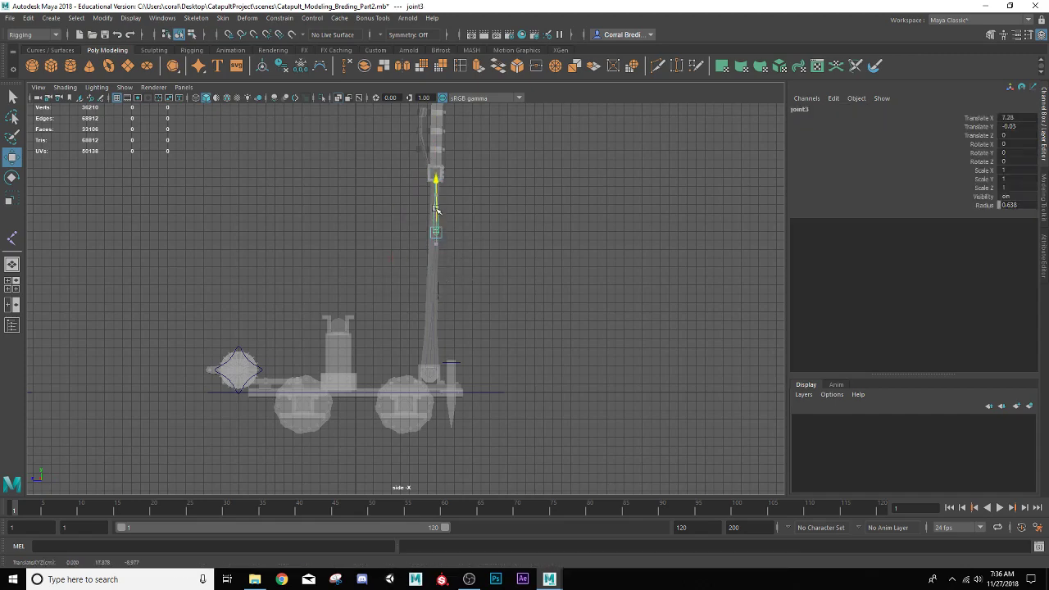
click(449, 198)
click(435, 179)
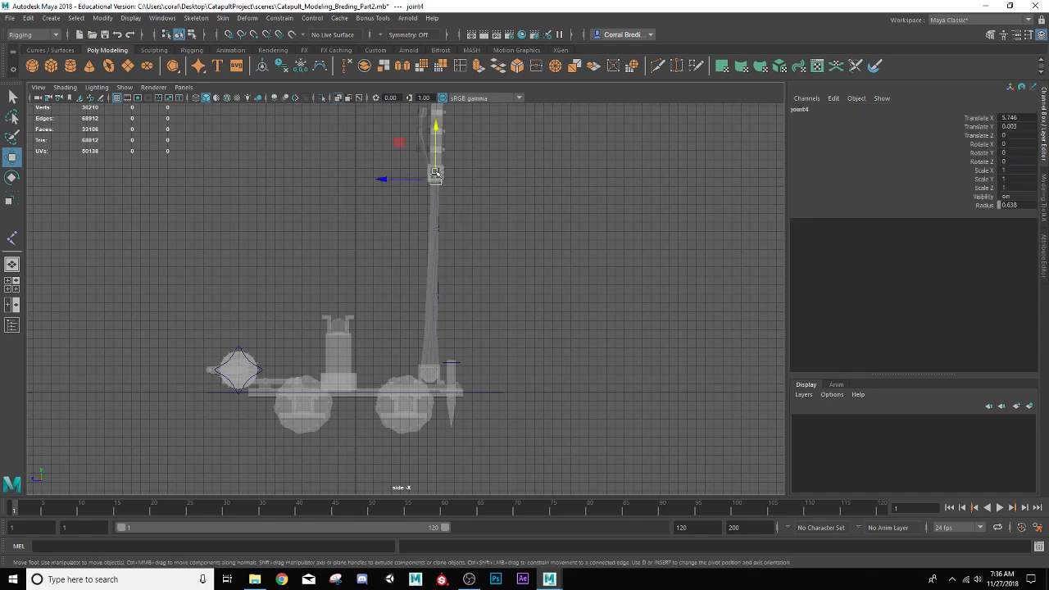
drag(435, 177, 435, 169)
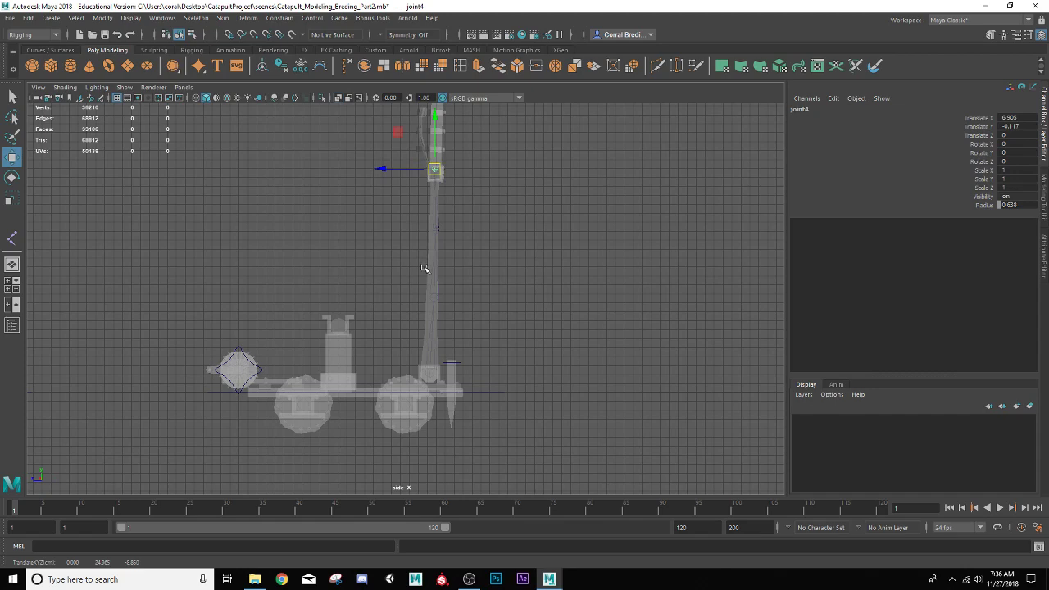
scroll(453, 327, up, 3)
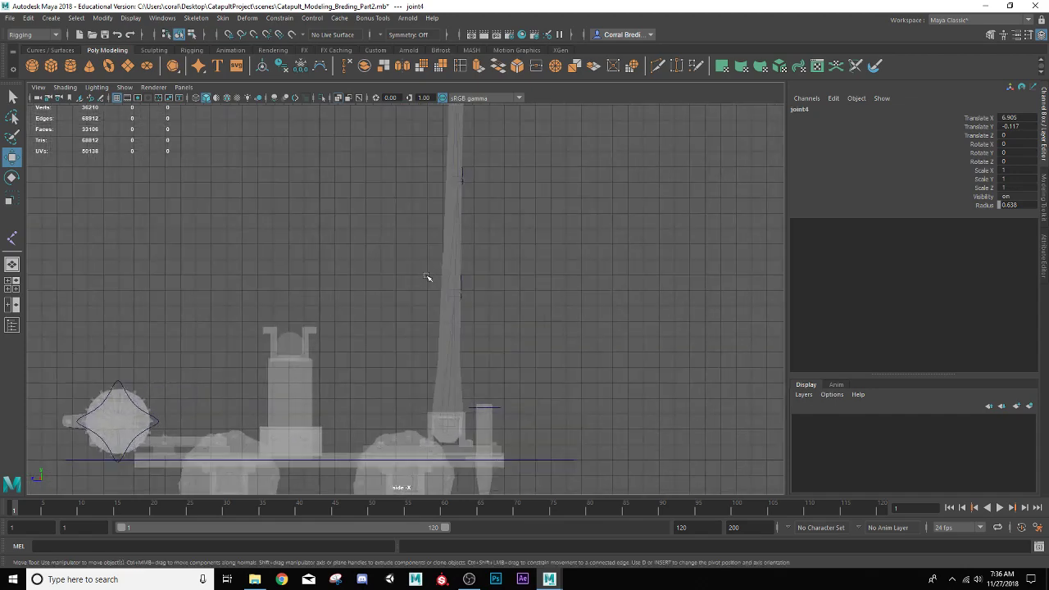
alt+middle_drag(425, 277, 399, 292)
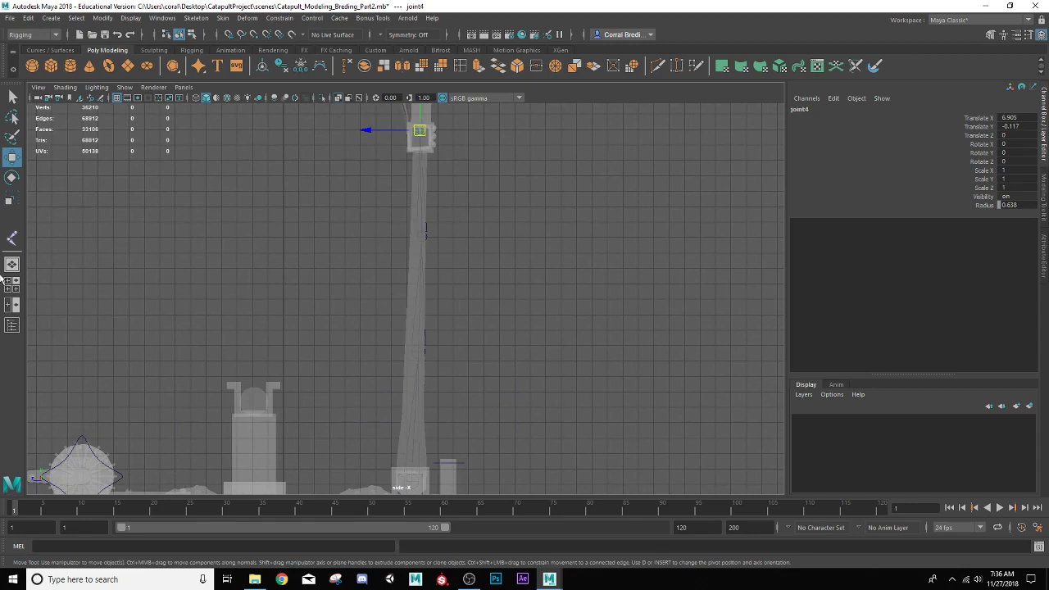
scroll(417, 433, down, 1)
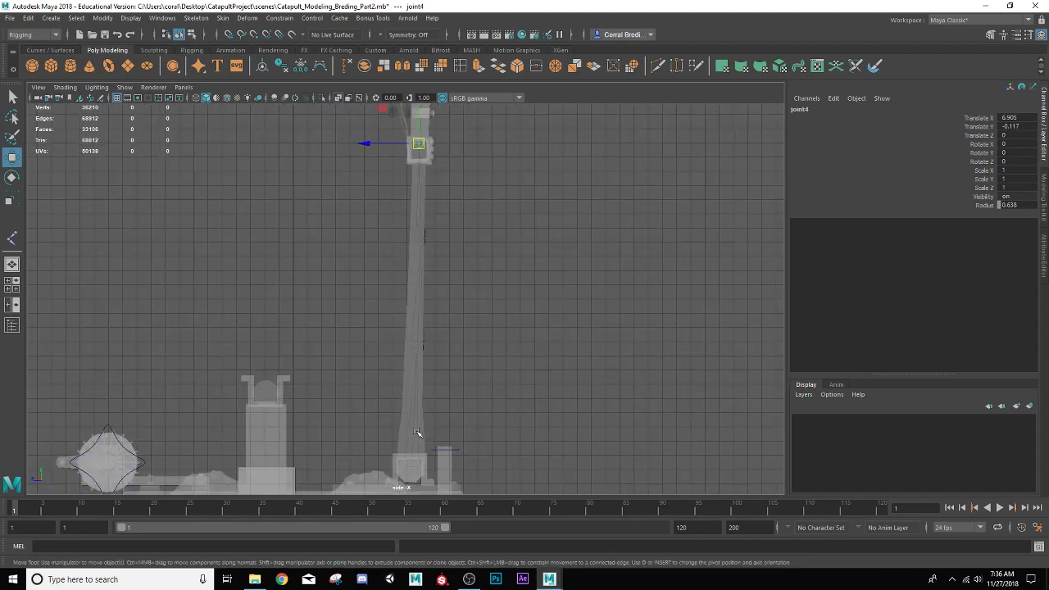
Rename the joint at the arm's base as bn_Catpult_base and copy that name
click(409, 467)
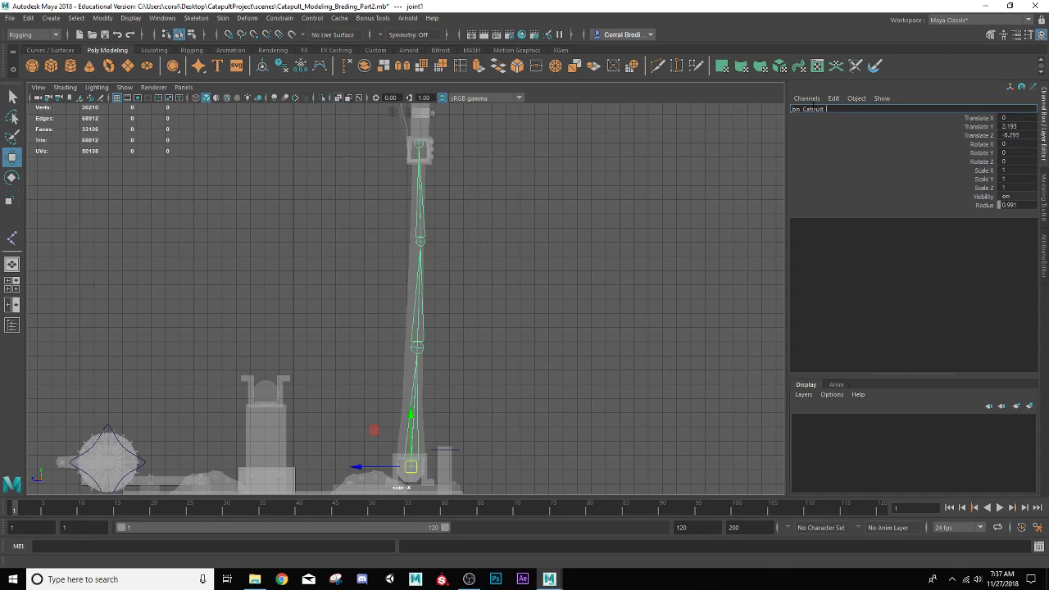
key(Return)
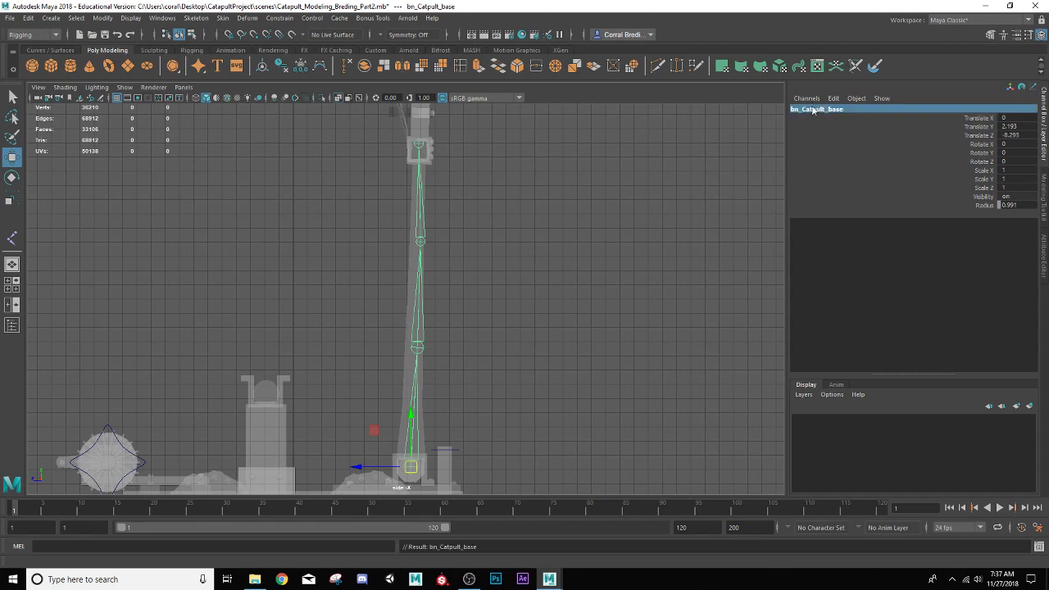
double_click(814, 111)
key(ctrl+c)
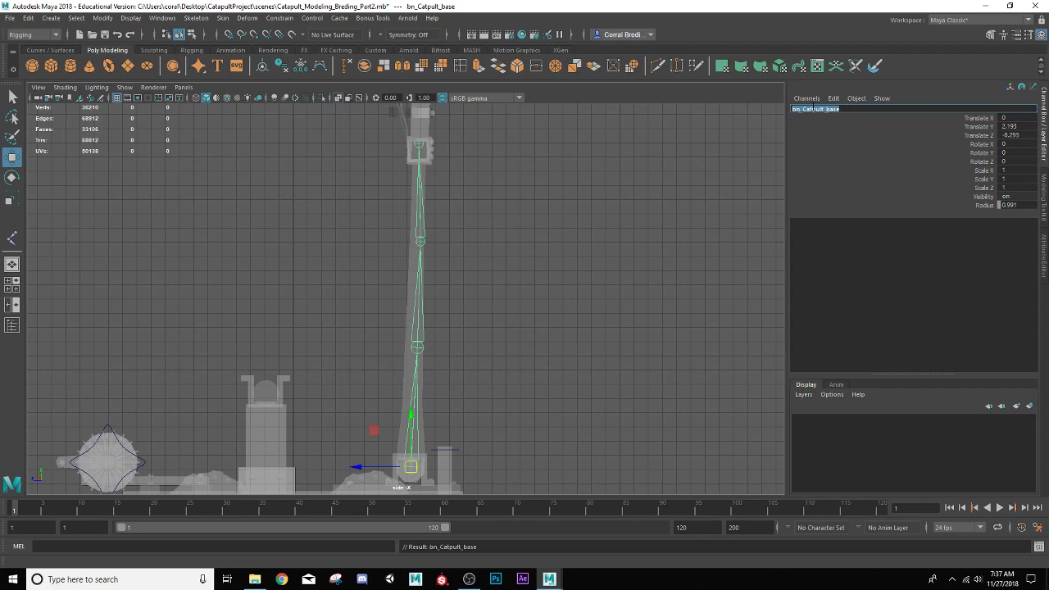
Rename the second joint of the arm chain as bn_Catpult_spine1, based on the copied name
click(418, 350)
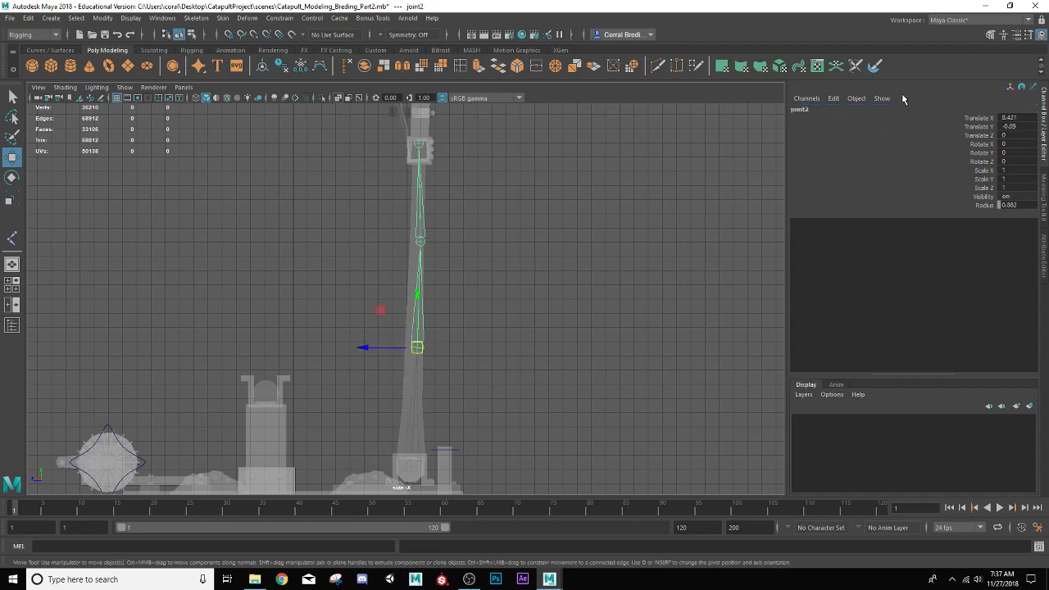
double_click(817, 113)
key(ctrl+v)
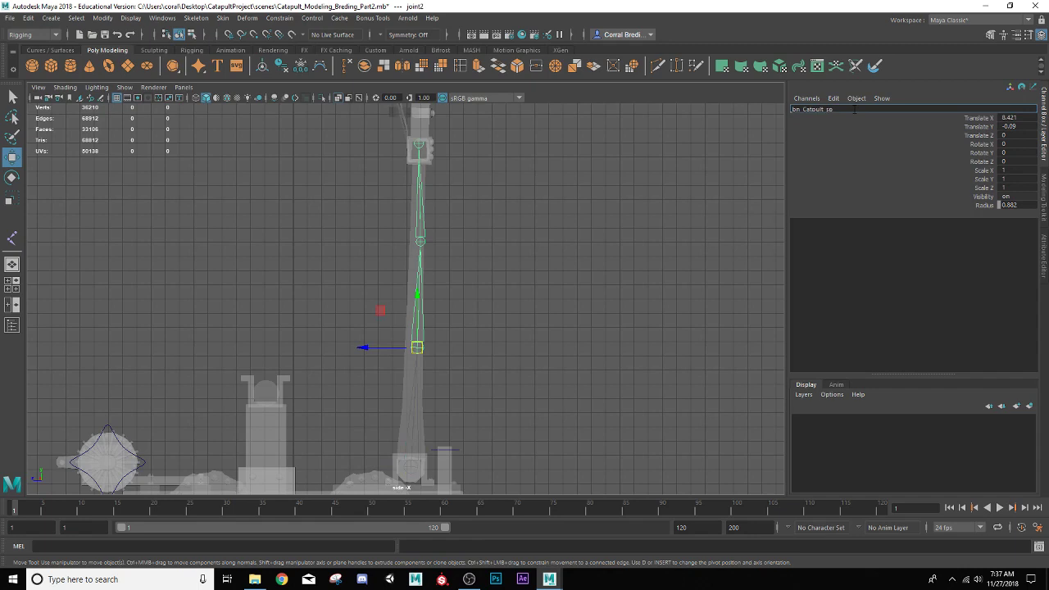
key(Return)
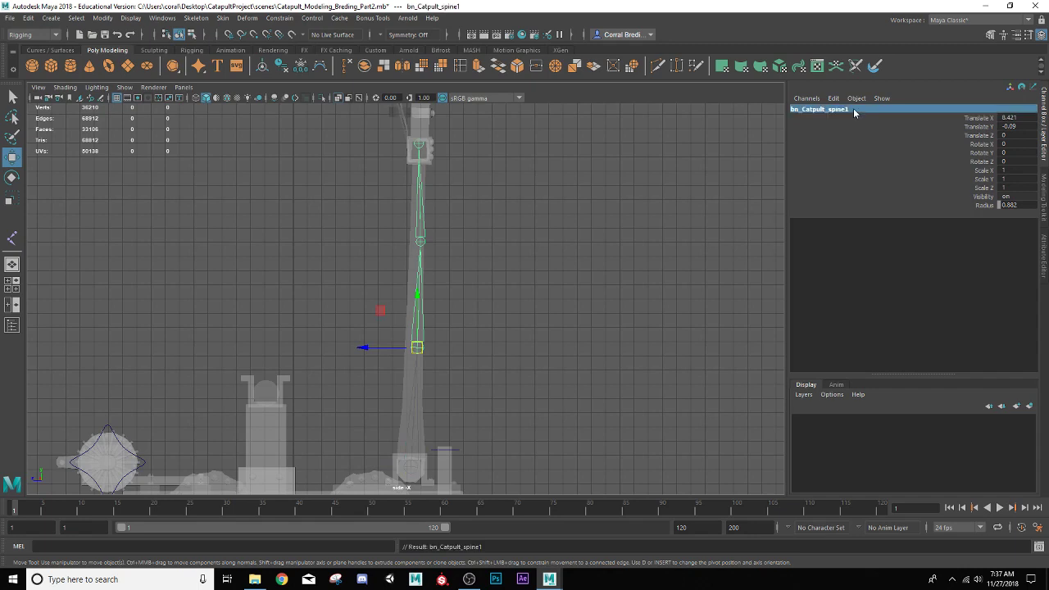
Try to paste the copied joint name onto the third joint of the arm chain, and undo the paste
click(421, 243)
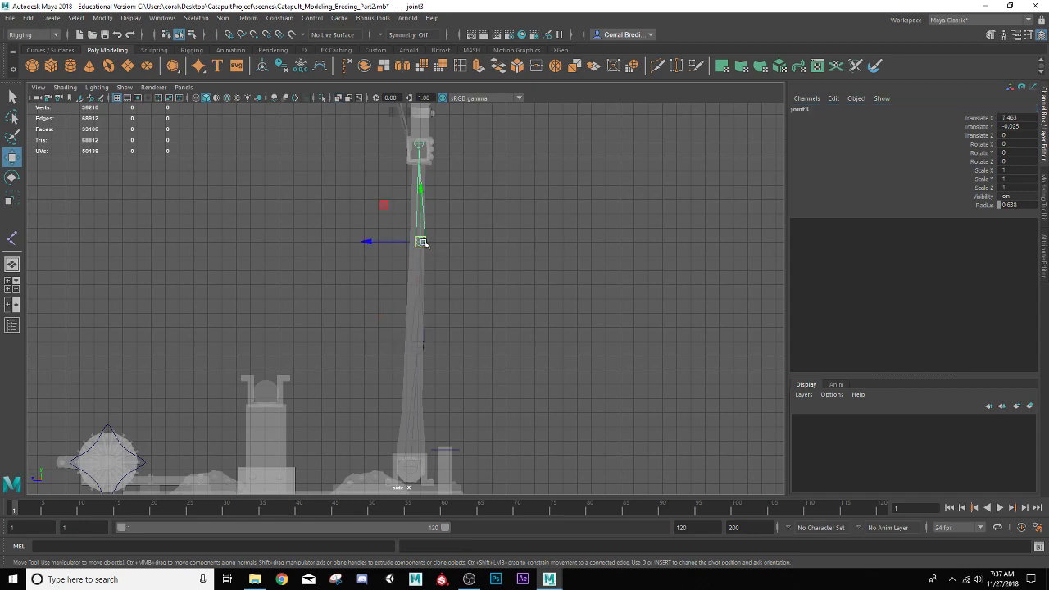
key(ctrl+v)
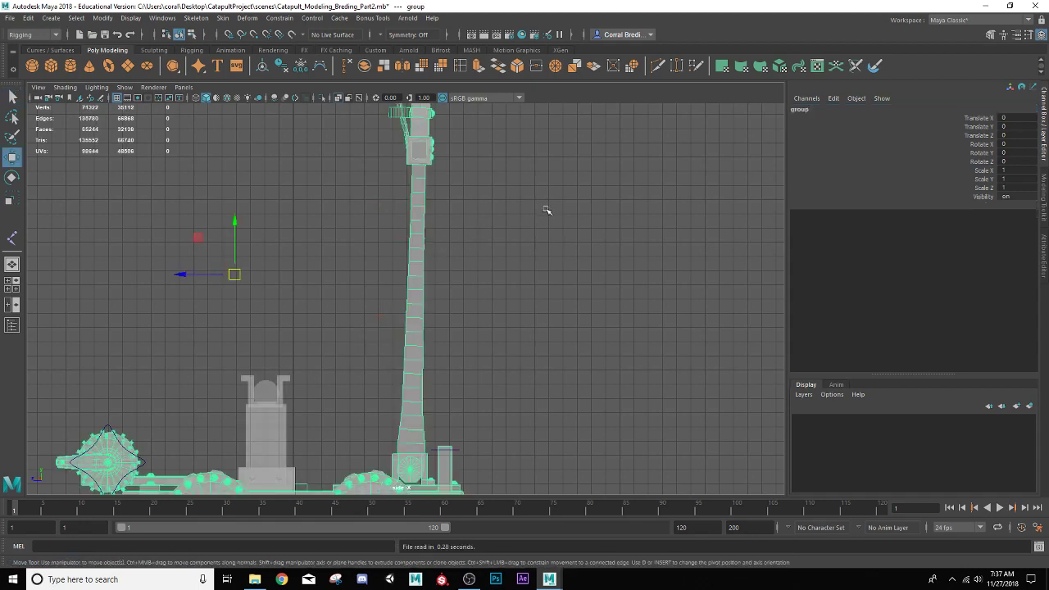
click(547, 210)
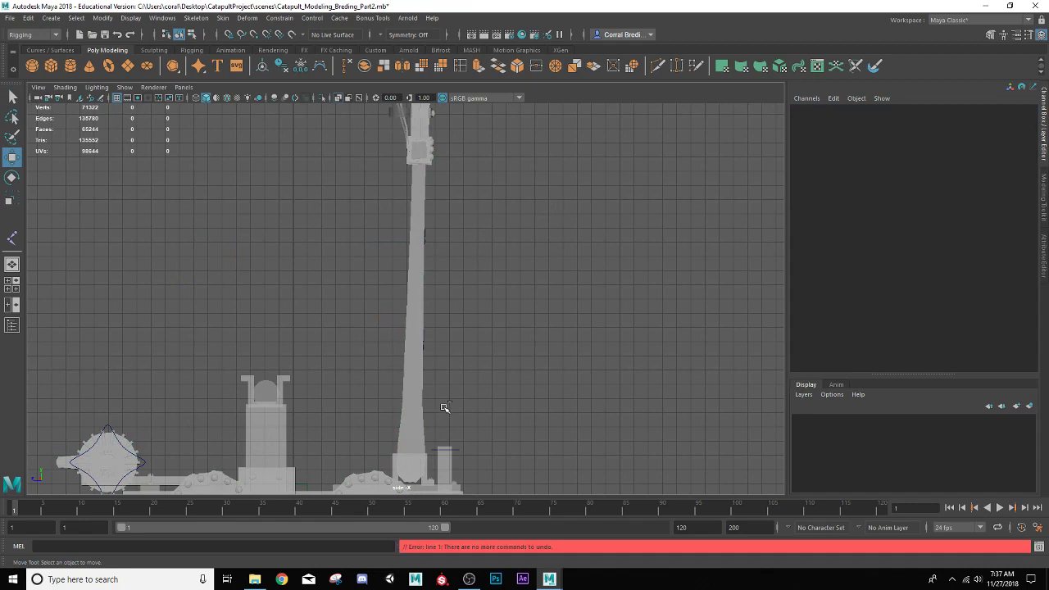
key(ctrl+z)
Locate and select bn_Catpult_base in the Outliner, and switch to the single perspective view with the Outliner hidden
click(12, 326)
click(82, 297)
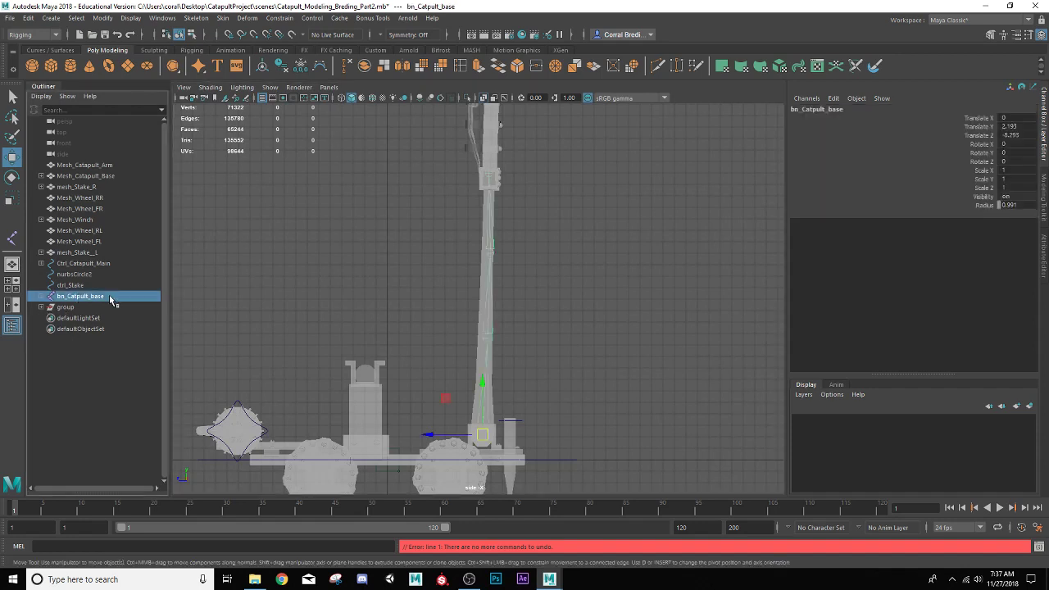
click(518, 330)
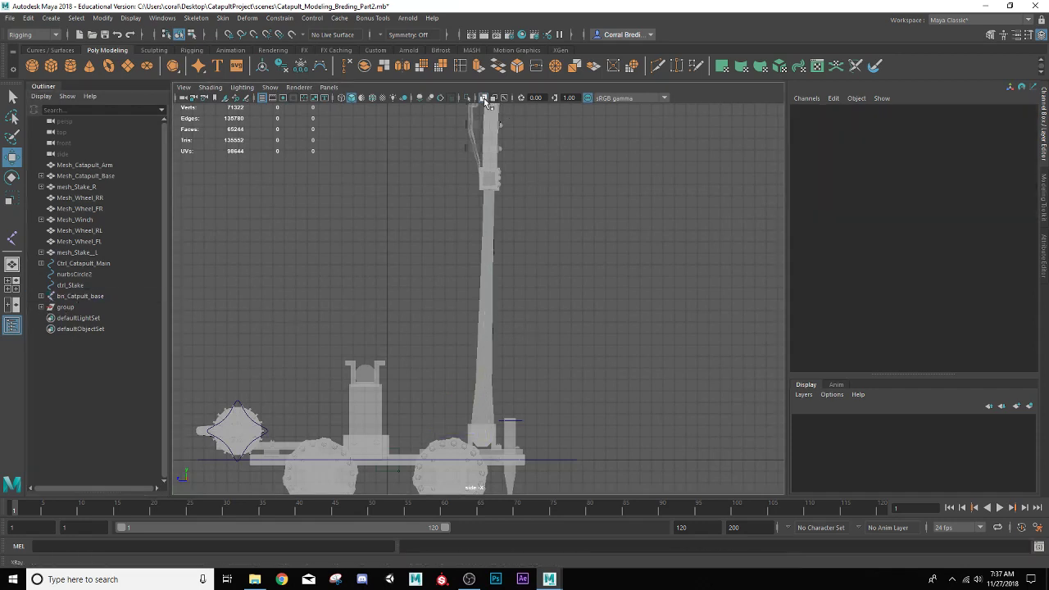
click(72, 297)
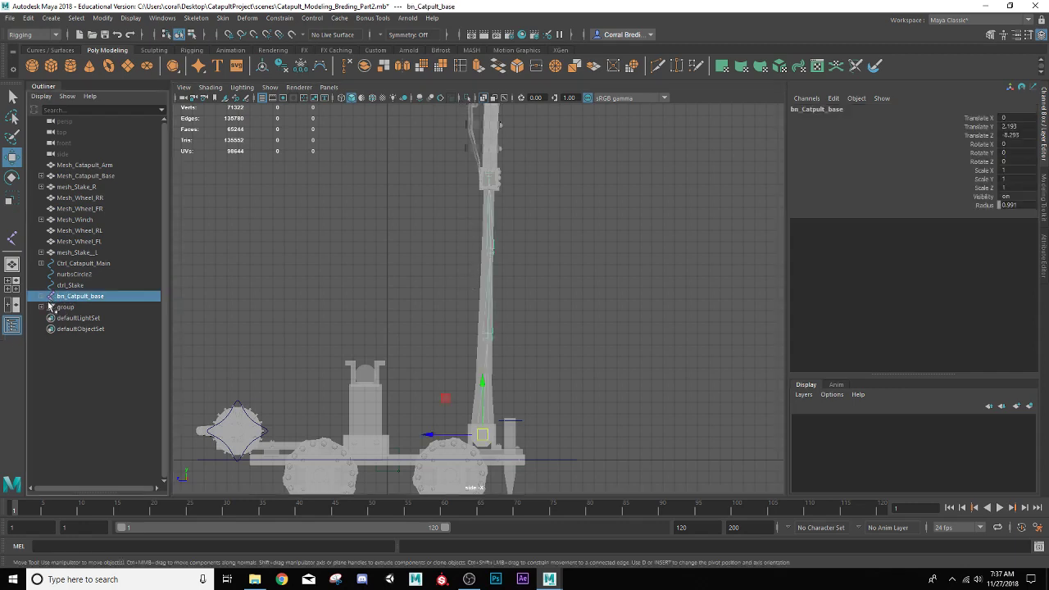
click(12, 264)
alt+drag(441, 334, 400, 328)
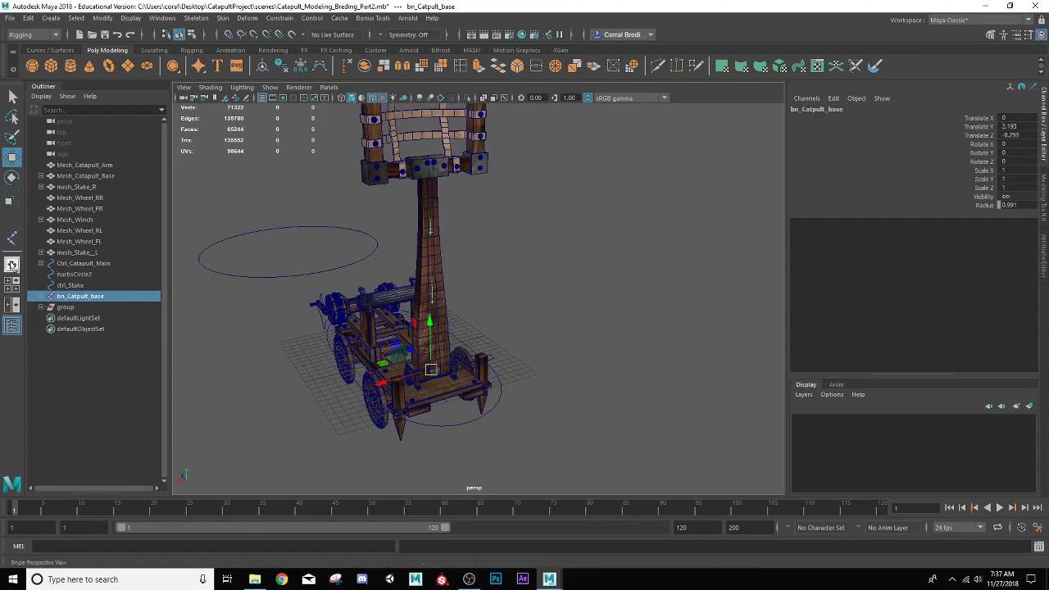
click(11, 326)
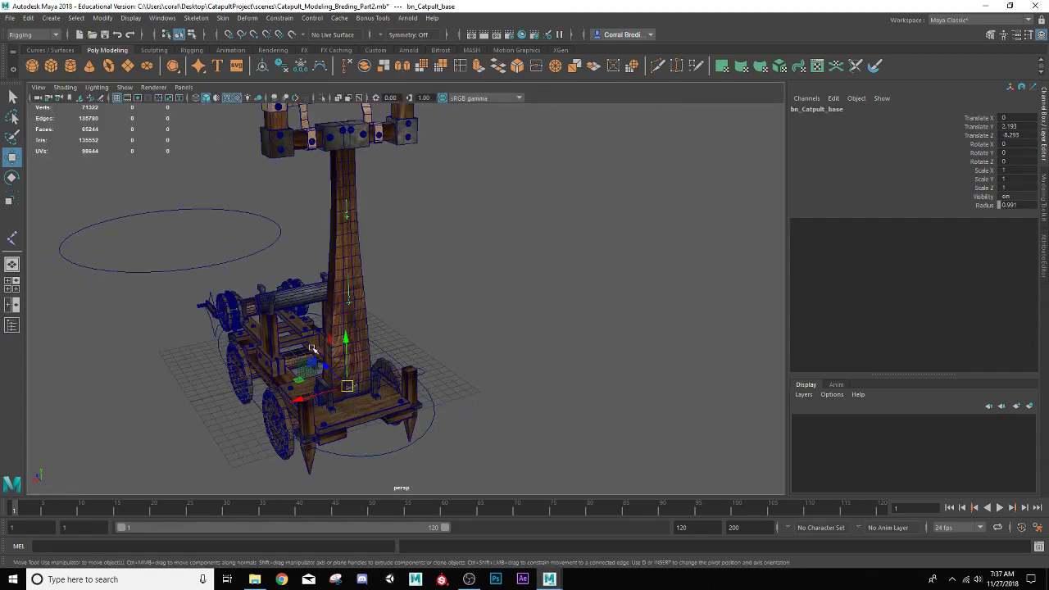
Turn off wireframe on shaded and X-Ray shading, and enable X-Ray Joints to display the joint chain through the arm
scroll(317, 370, up, 3)
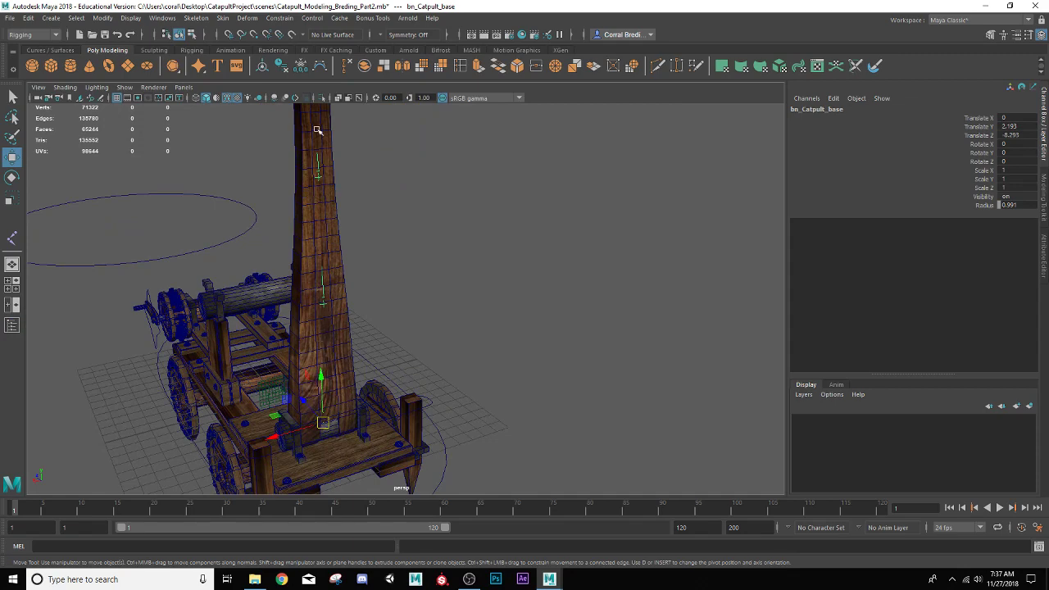
alt+drag(363, 235, 403, 286)
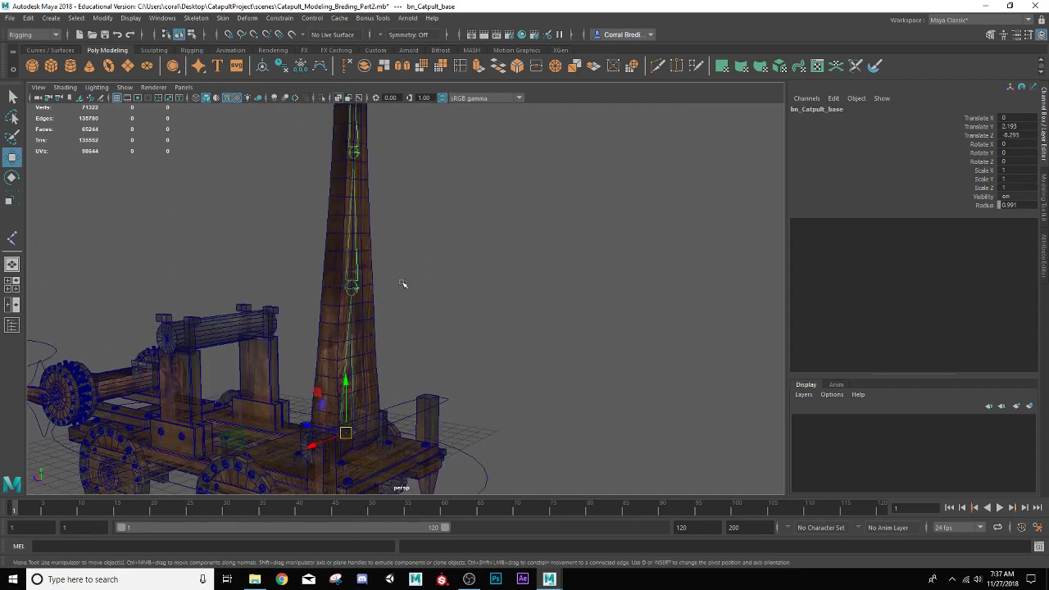
click(354, 290)
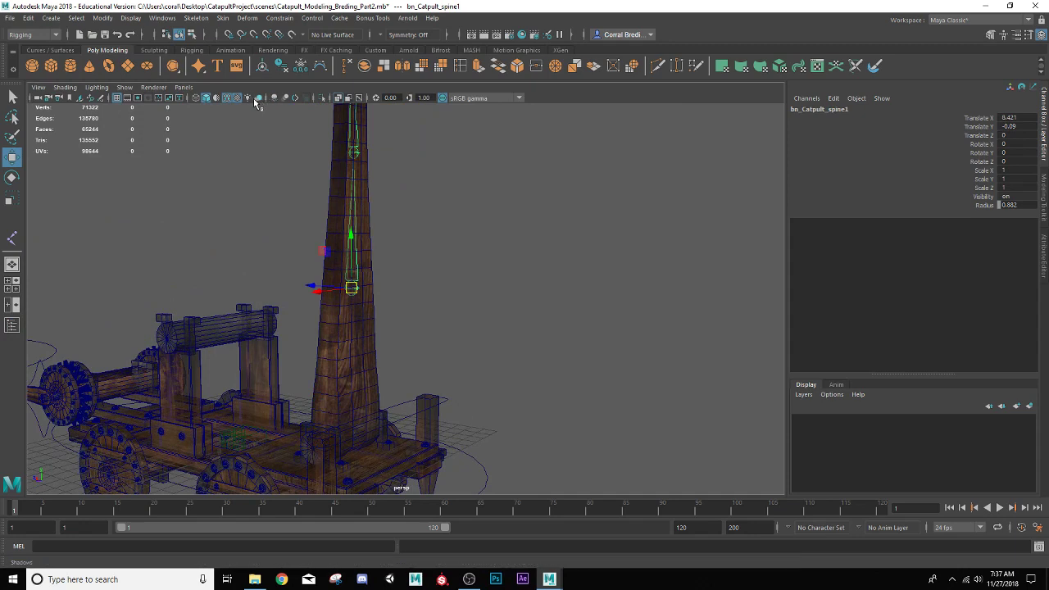
click(227, 99)
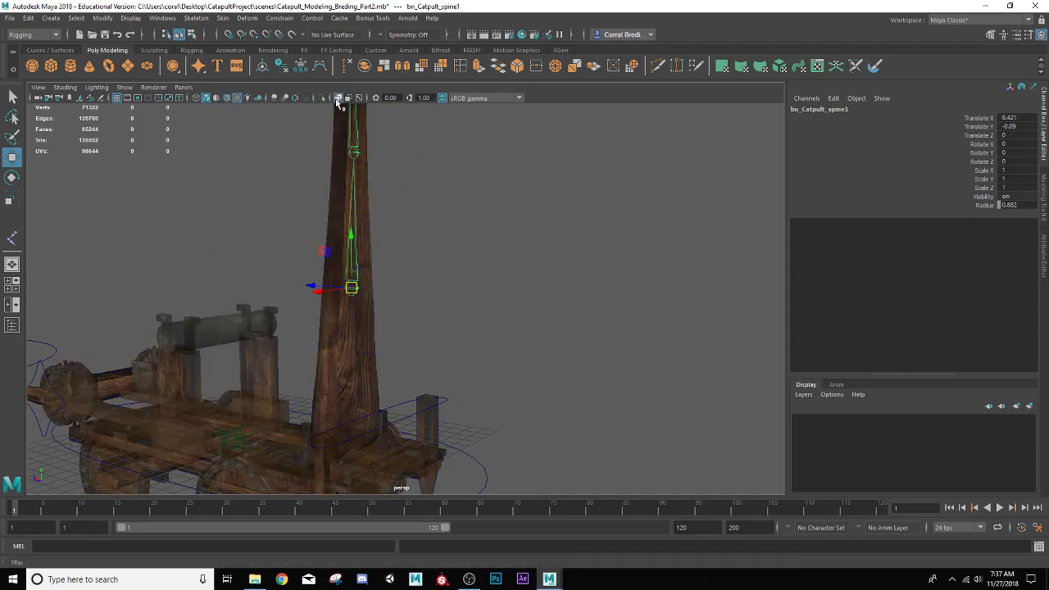
click(382, 286)
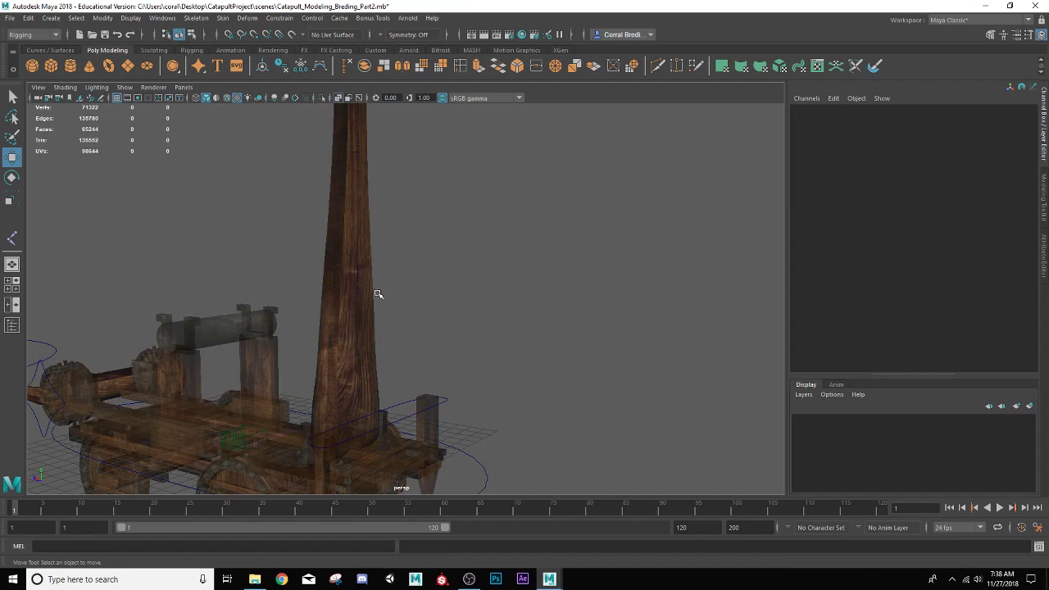
click(376, 293)
click(338, 98)
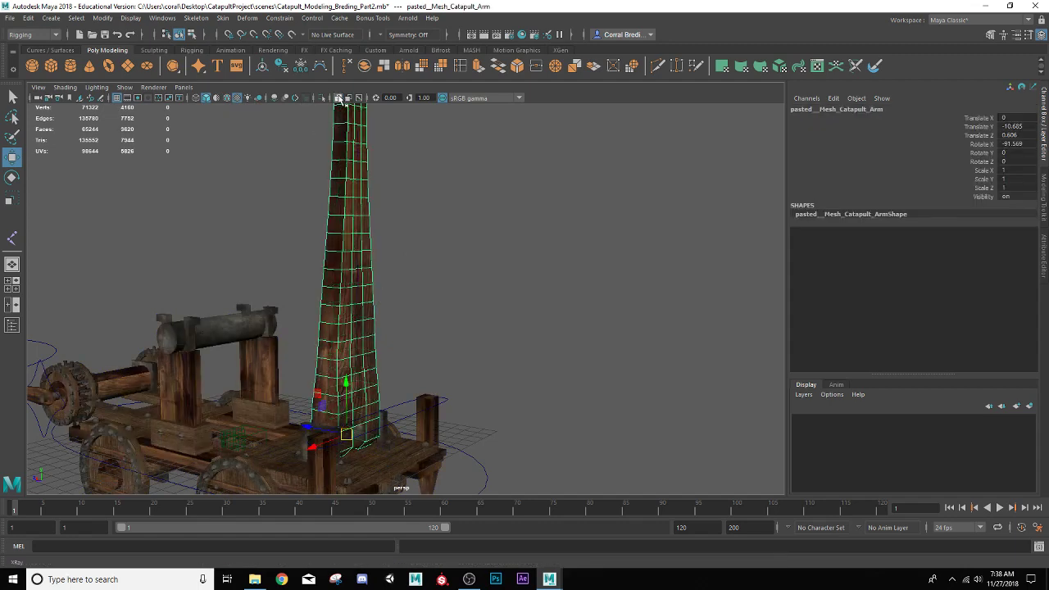
click(443, 196)
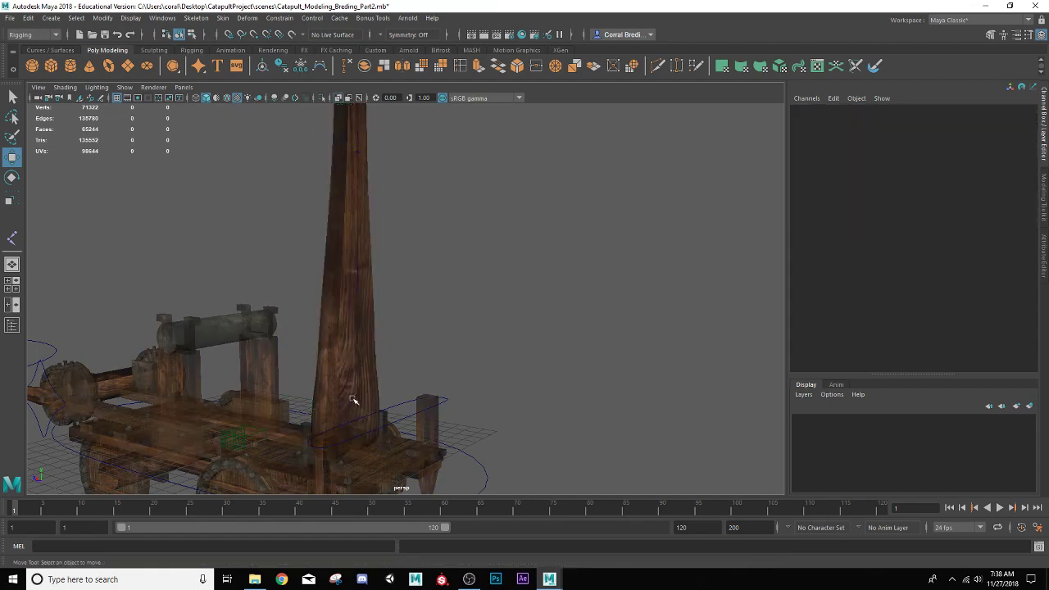
click(358, 97)
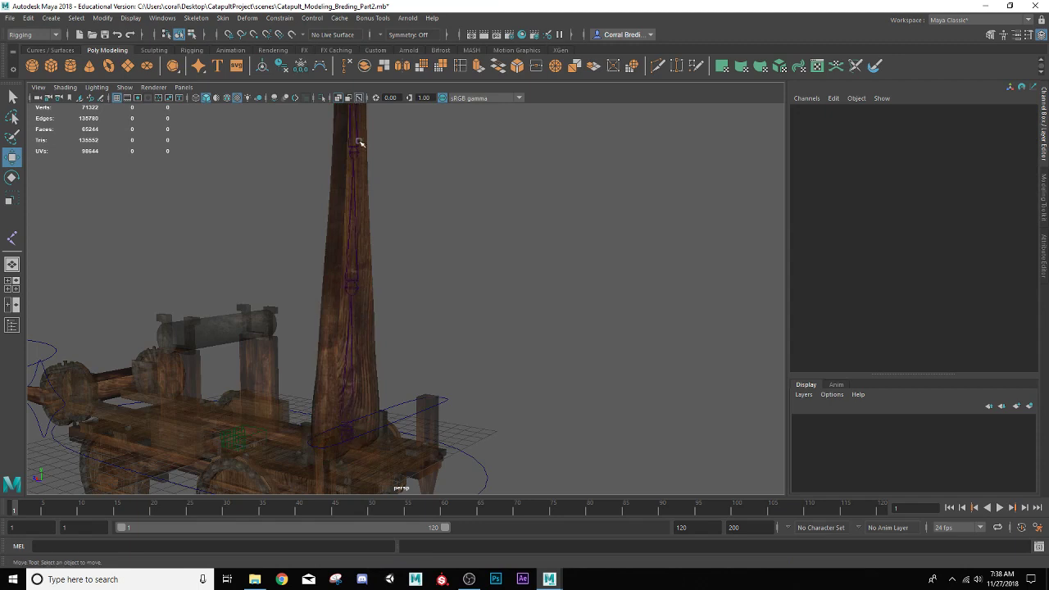
click(338, 98)
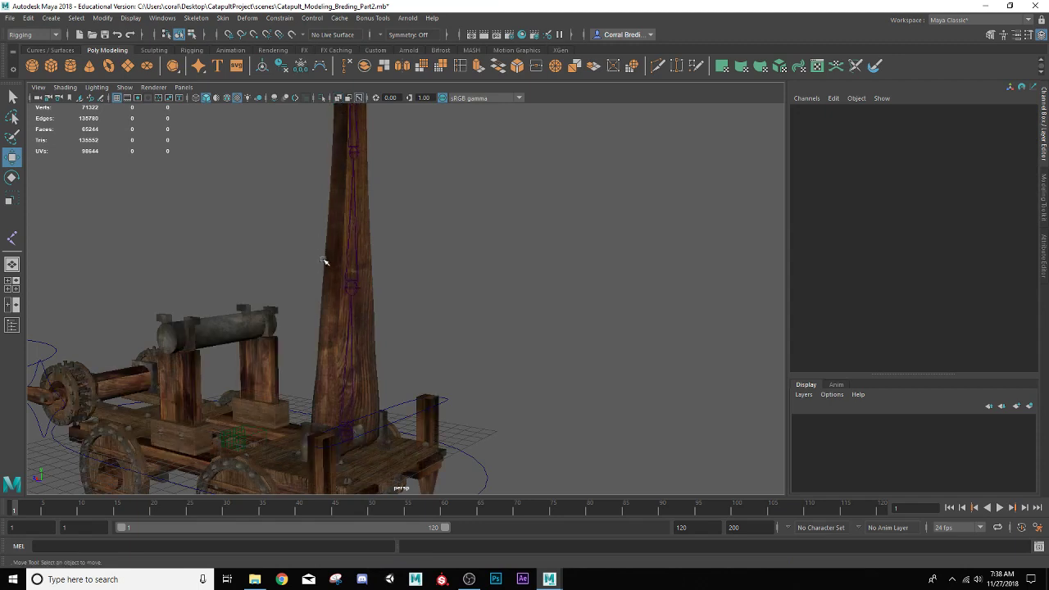
Rename the third joint of the arm chain as bn_Catpult_spine2
click(348, 289)
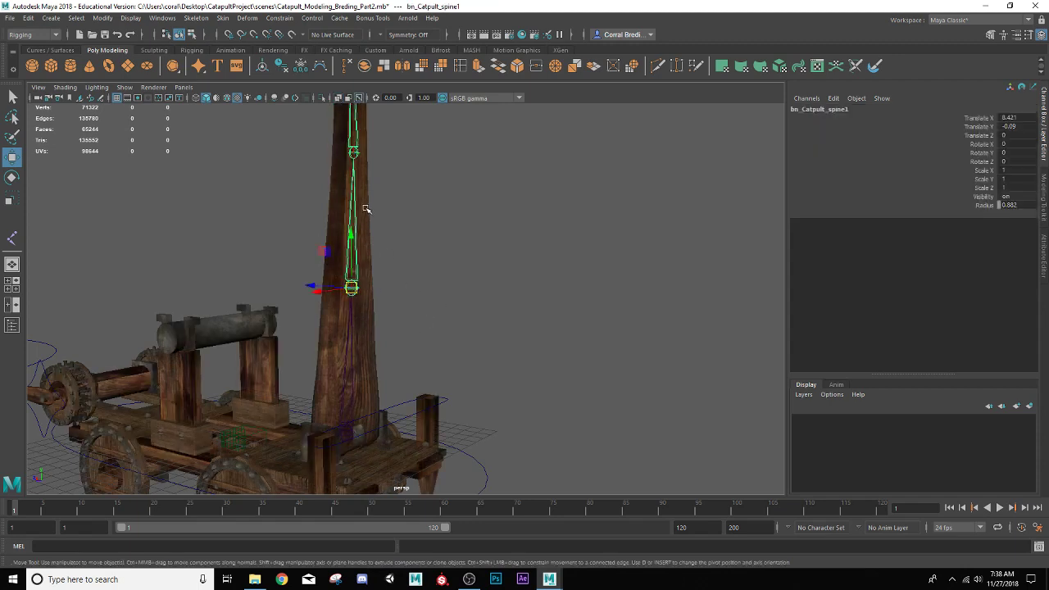
alt+middle_drag(365, 207, 365, 199)
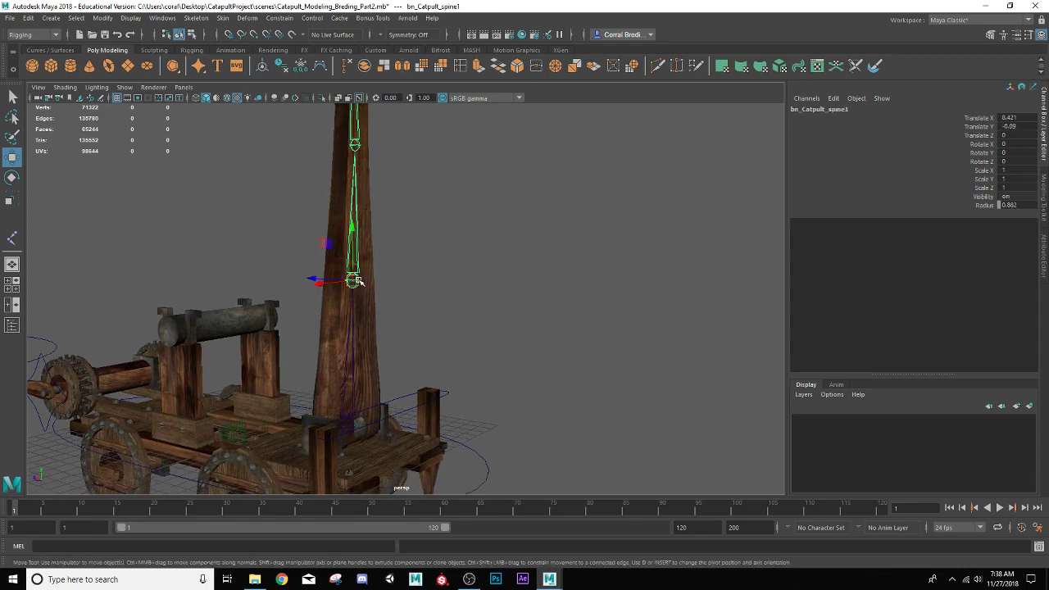
alt+right_drag(359, 281, 302, 248)
click(323, 230)
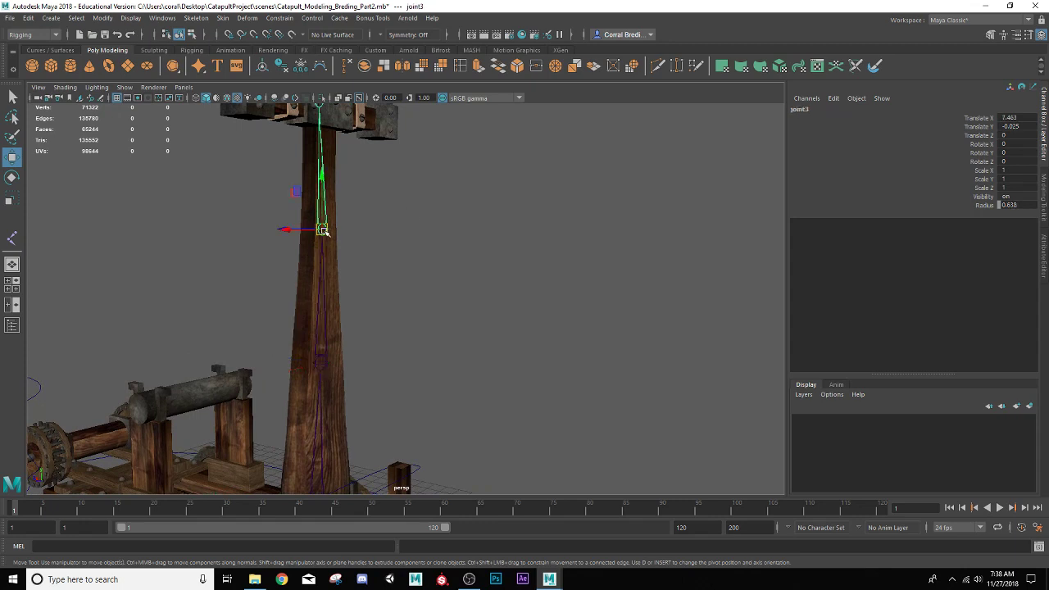
double_click(799, 109)
text(bn_Catpult_)
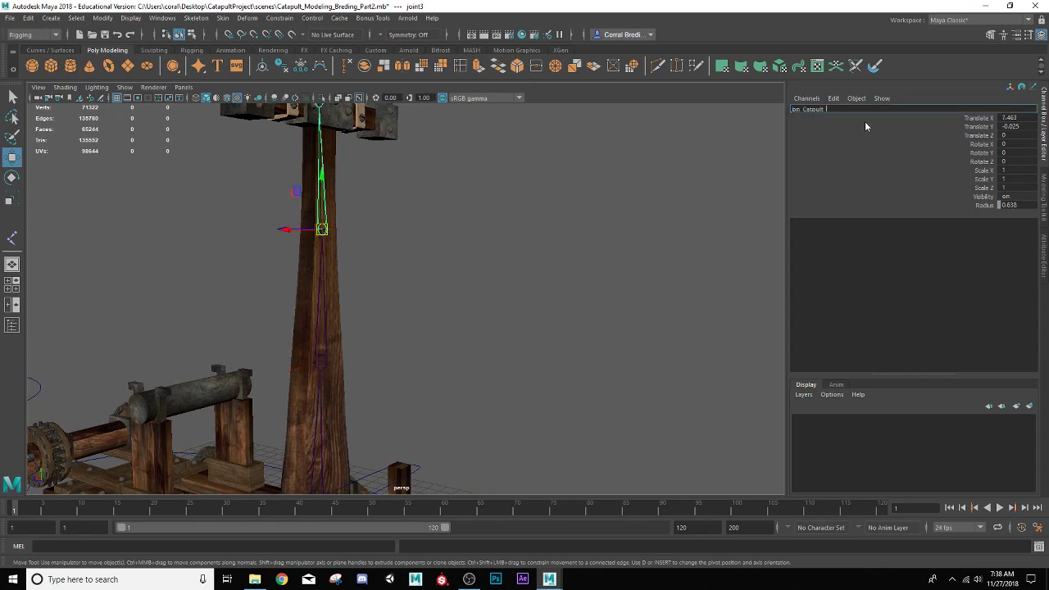
text(base2)
key(Return)
Rename the end joint in the arm's upper bracket as bn_Catpult_Net
alt+middle_drag(390, 254, 441, 375)
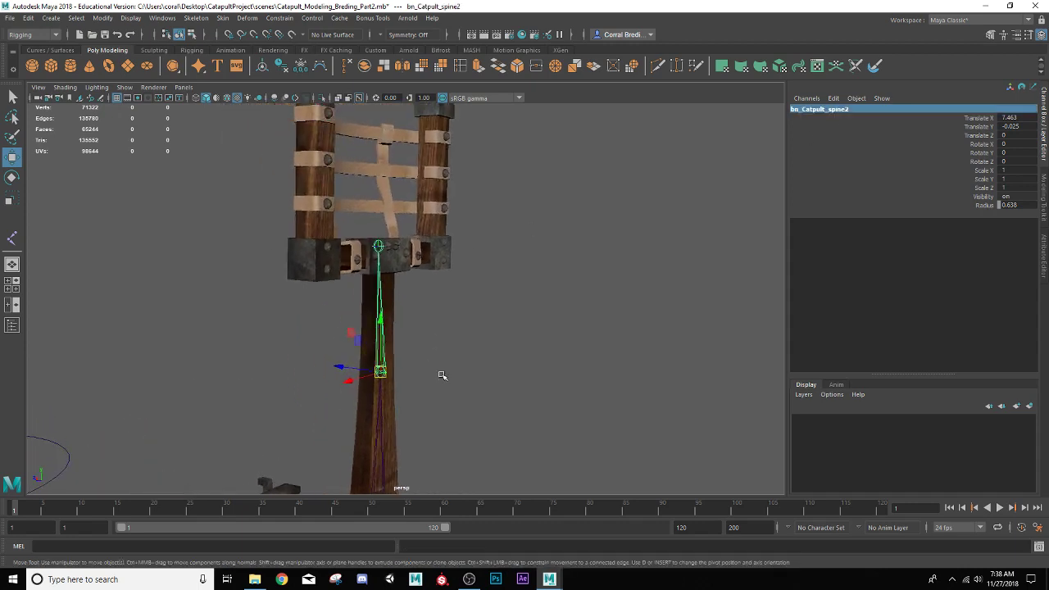
click(377, 246)
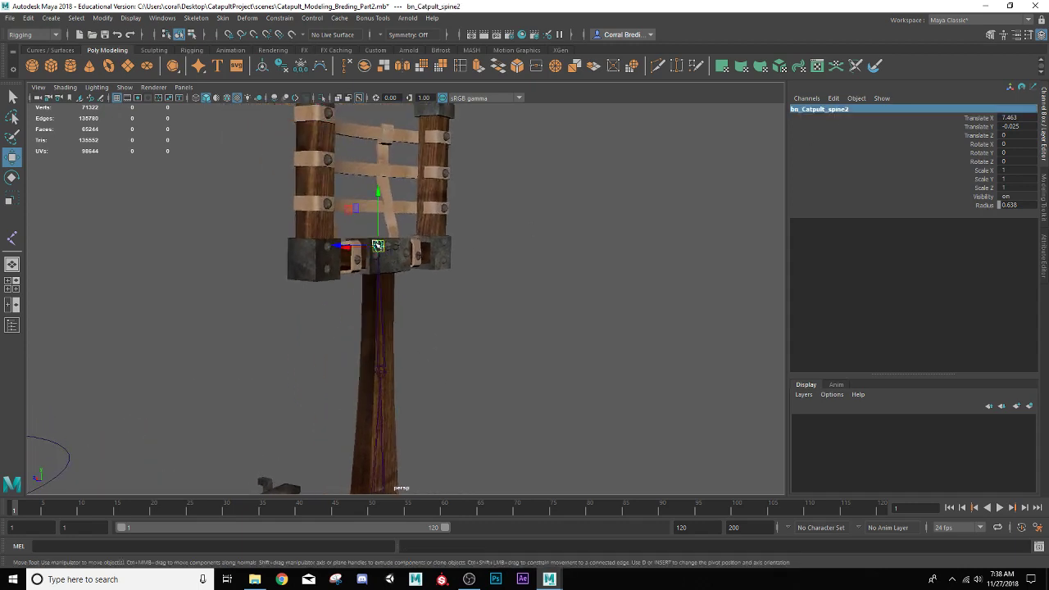
double_click(815, 109)
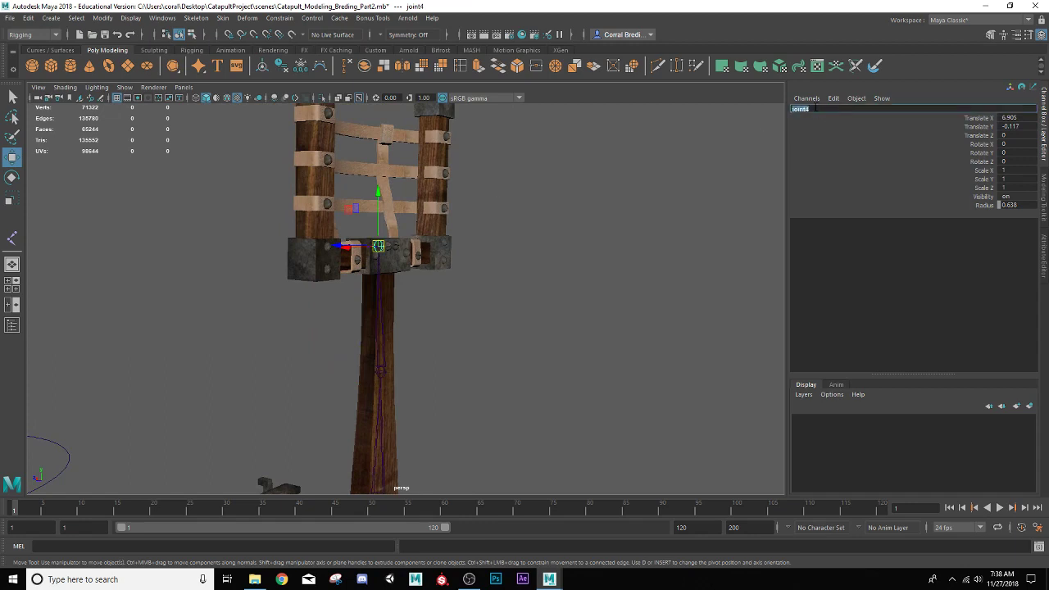
text(bn_Catpult_baseet)
key(Return)
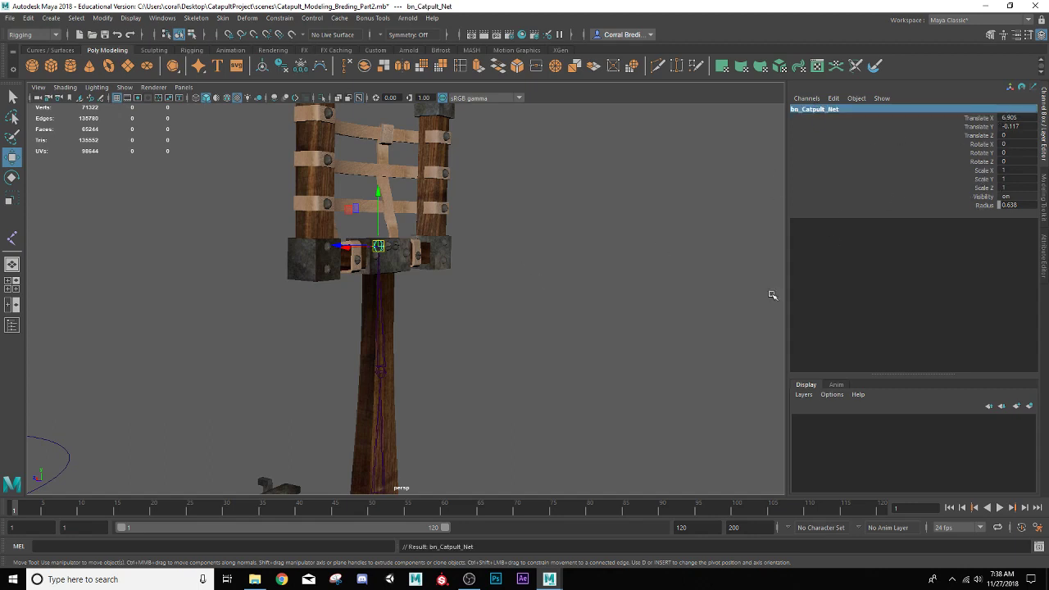
Examine how the joint chain sits inside the throwing arm's mesh
scroll(469, 394, down, 6)
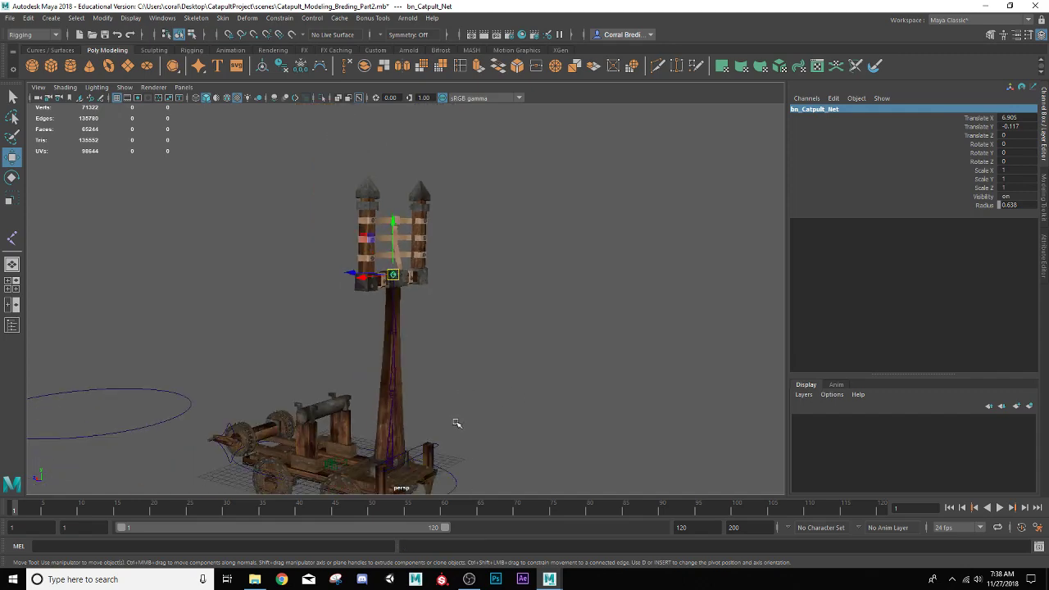
alt+middle_drag(456, 423, 488, 333)
scroll(485, 336, up, 5)
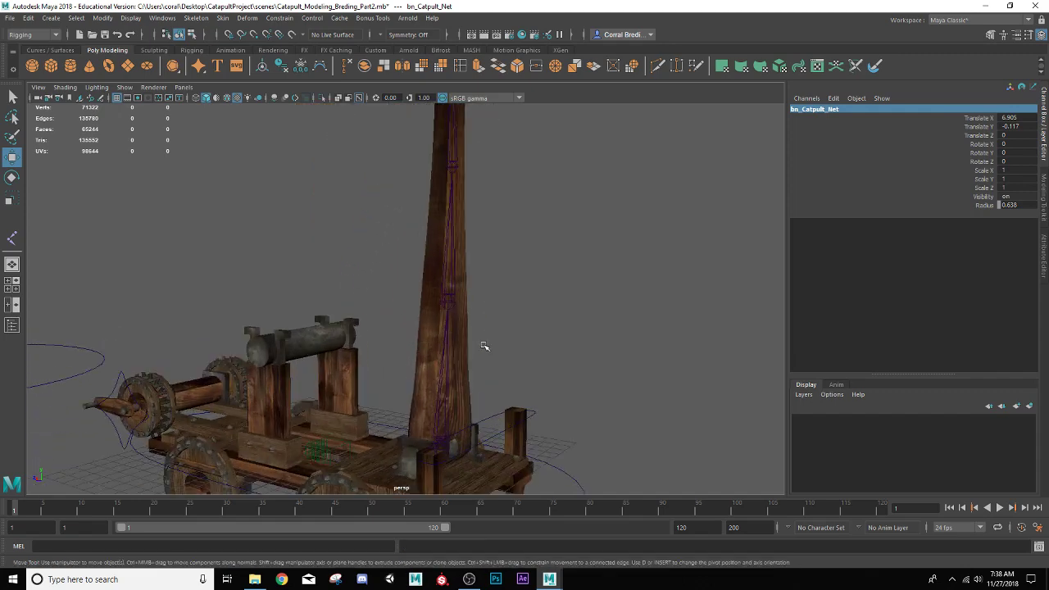
alt+drag(523, 324, 478, 307)
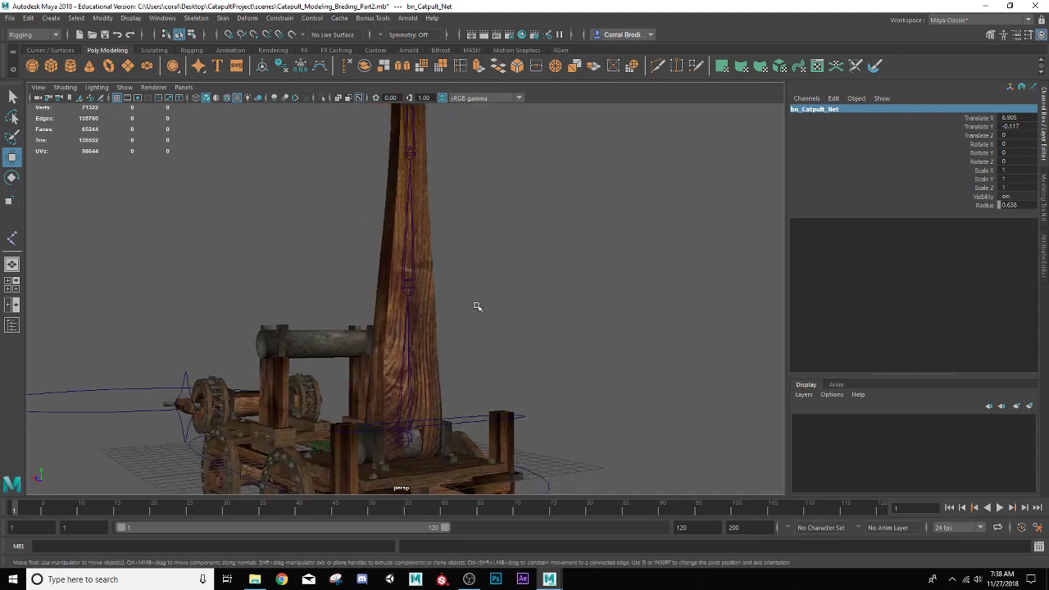
click(432, 330)
key(f)
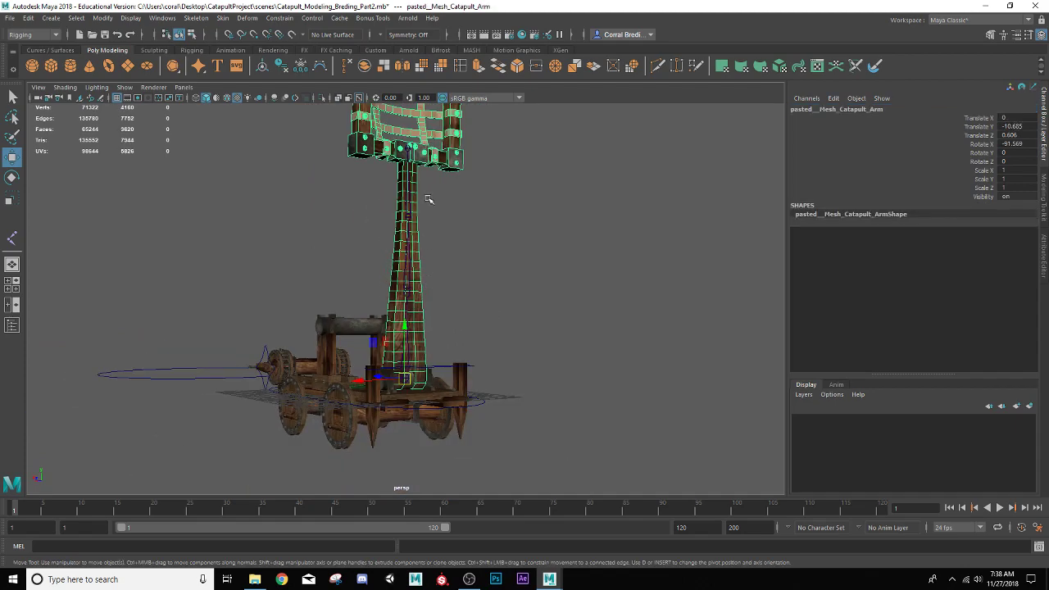
scroll(430, 200, up, 3)
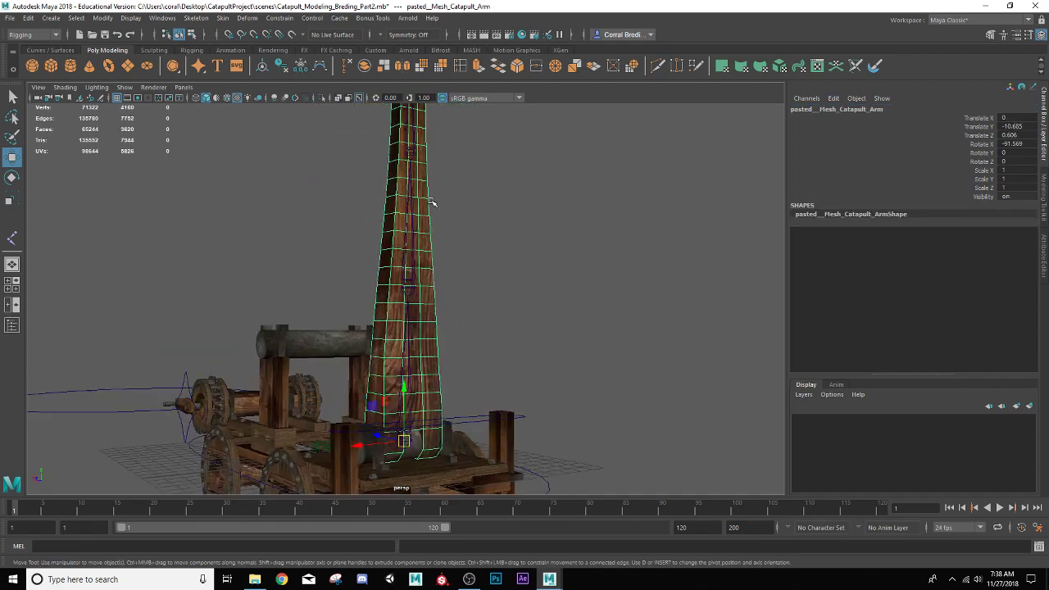
click(533, 306)
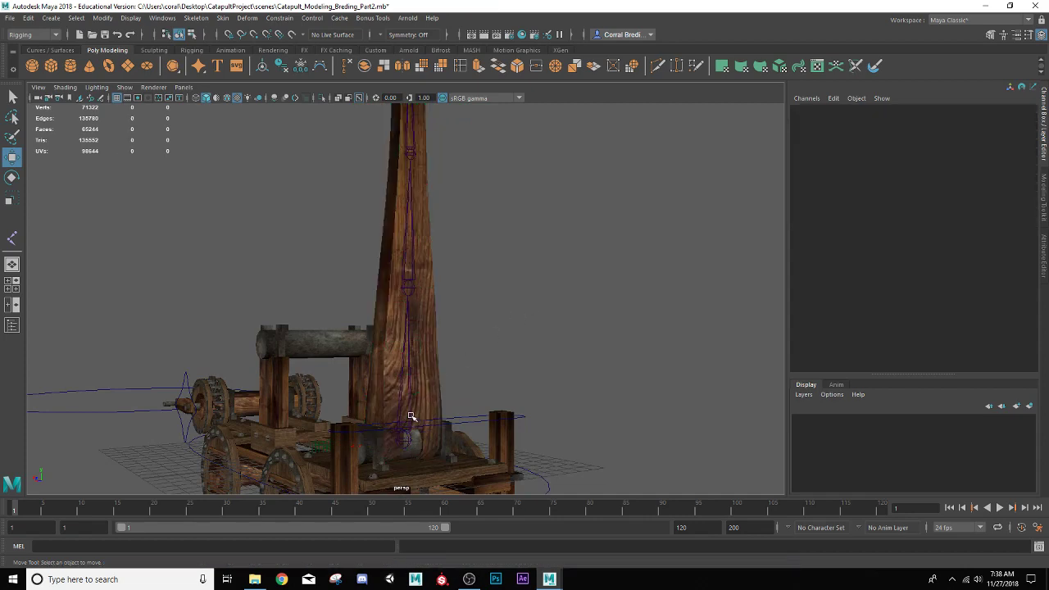
Bind Mesh_Catapult_Arm to the joint chain starting at bn_Catpult_base with Bind Skin
click(407, 423)
shift+click(435, 367)
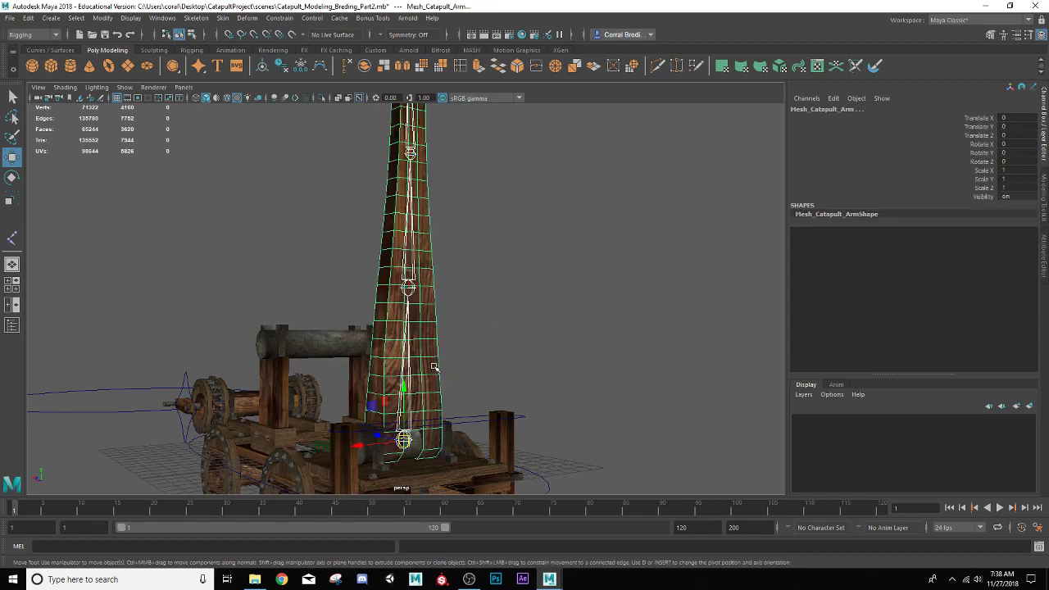
scroll(433, 366, down, 4)
alt+middle_drag(399, 220, 392, 296)
scroll(392, 296, up, 1)
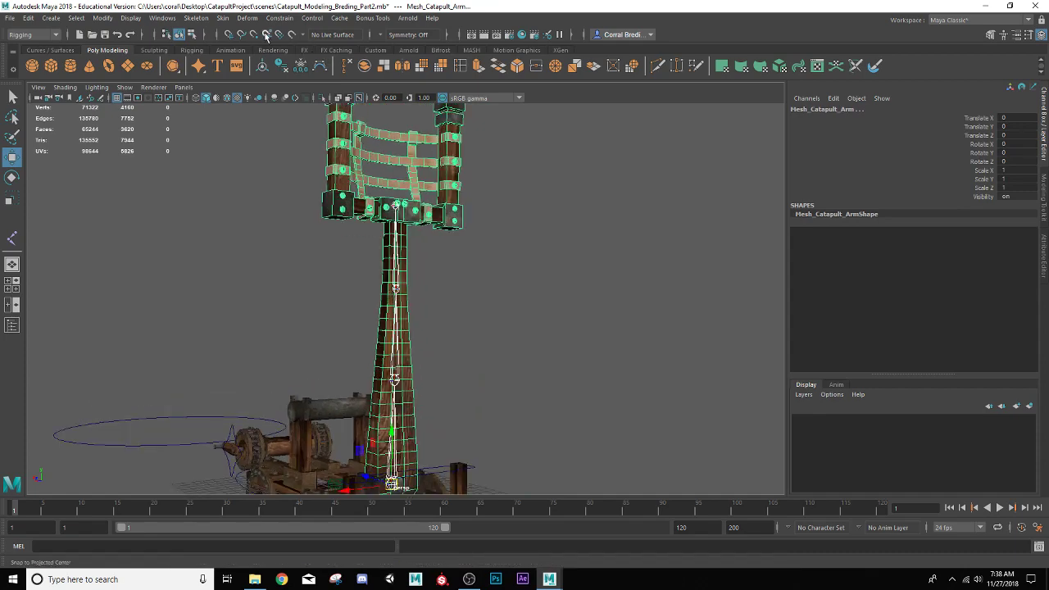
click(221, 18)
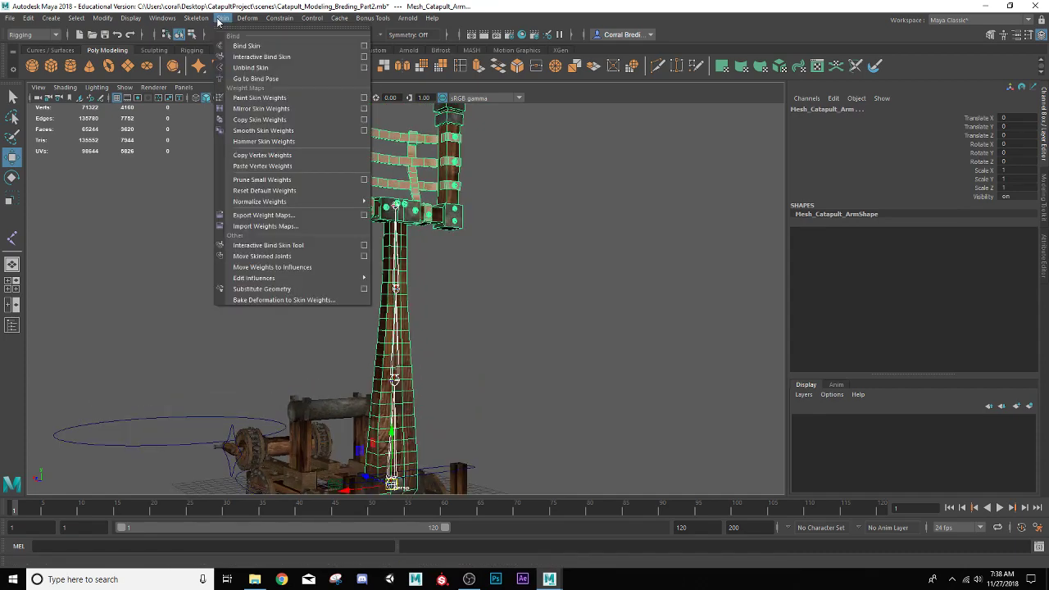
click(254, 52)
click(538, 361)
Test the arm's skinning by rotating joint bn_Catpult_spine1, and undo the rotation
alt+drag(516, 402, 536, 319)
click(445, 302)
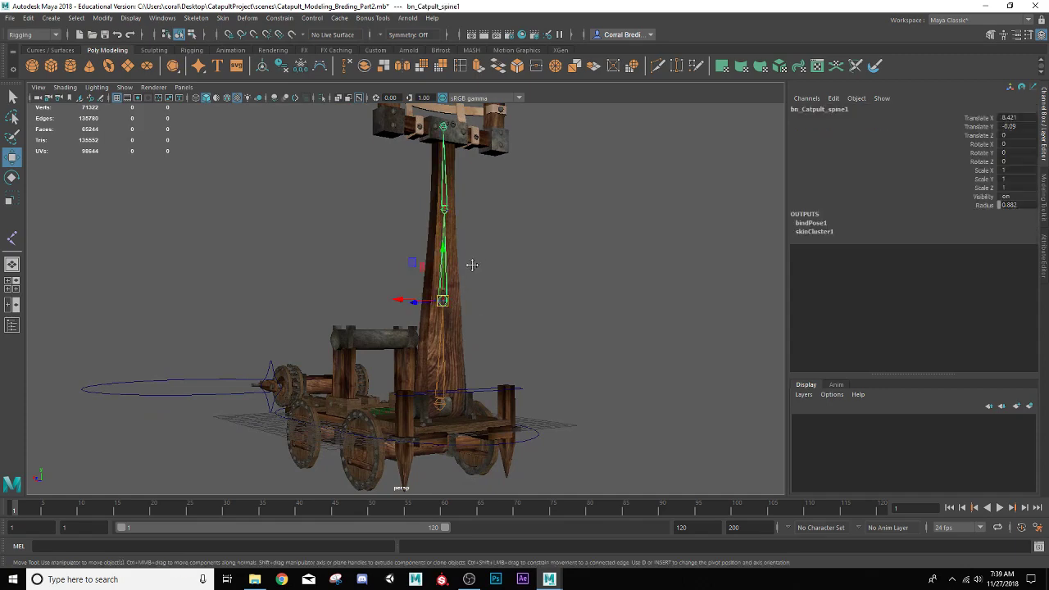
alt+drag(471, 265, 497, 288)
key(e)
key(ctrl+z)
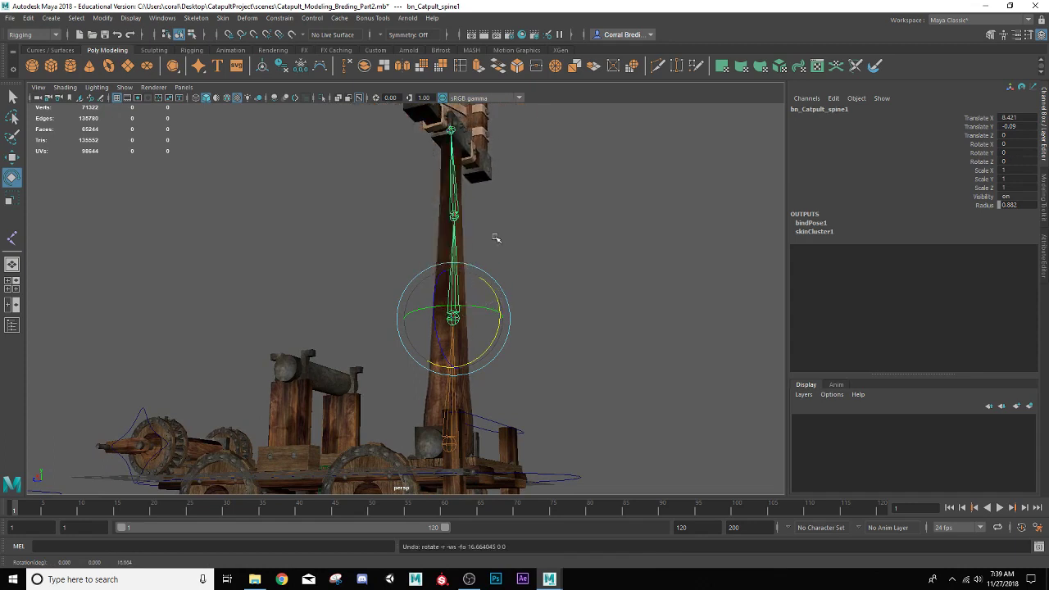
Delete the duplicate mesh pasted__Mesh_Catapult_Arm that overlaps the skinned throwing arm, and select the remaining Mesh_Catapult_Arm
click(479, 180)
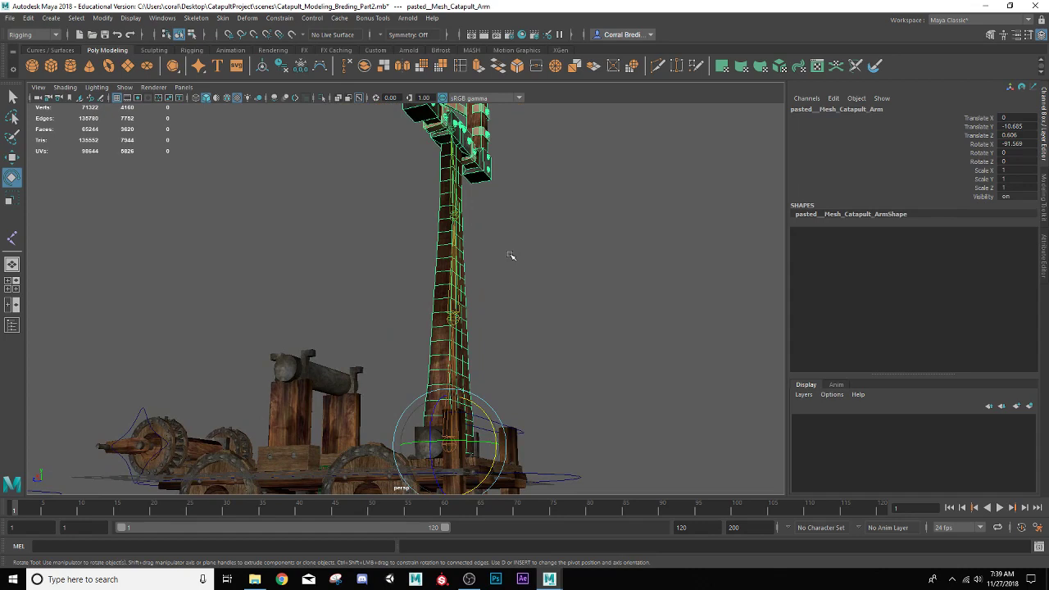
click(510, 257)
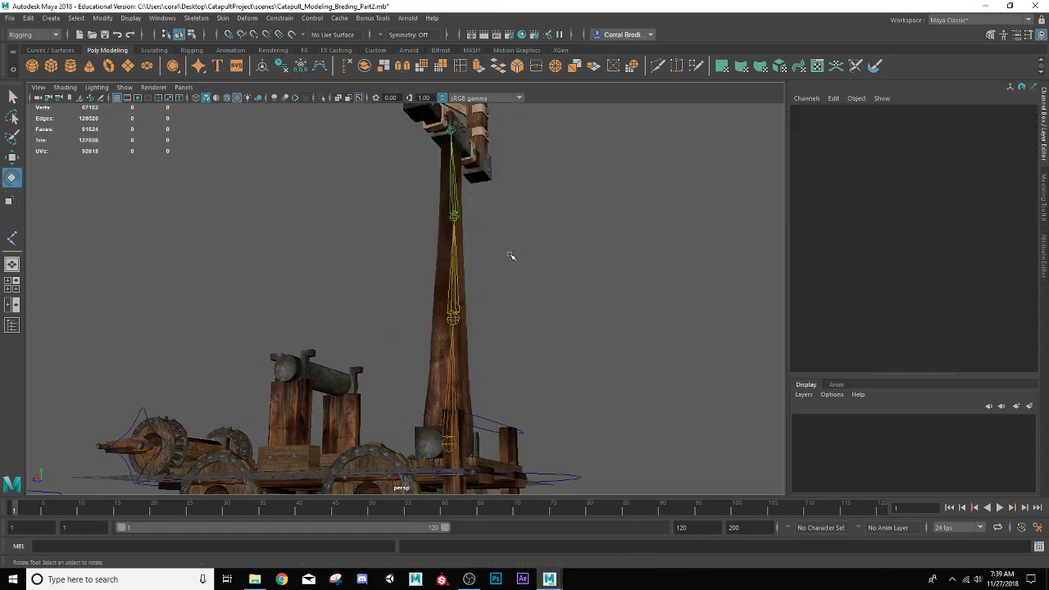
click(481, 177)
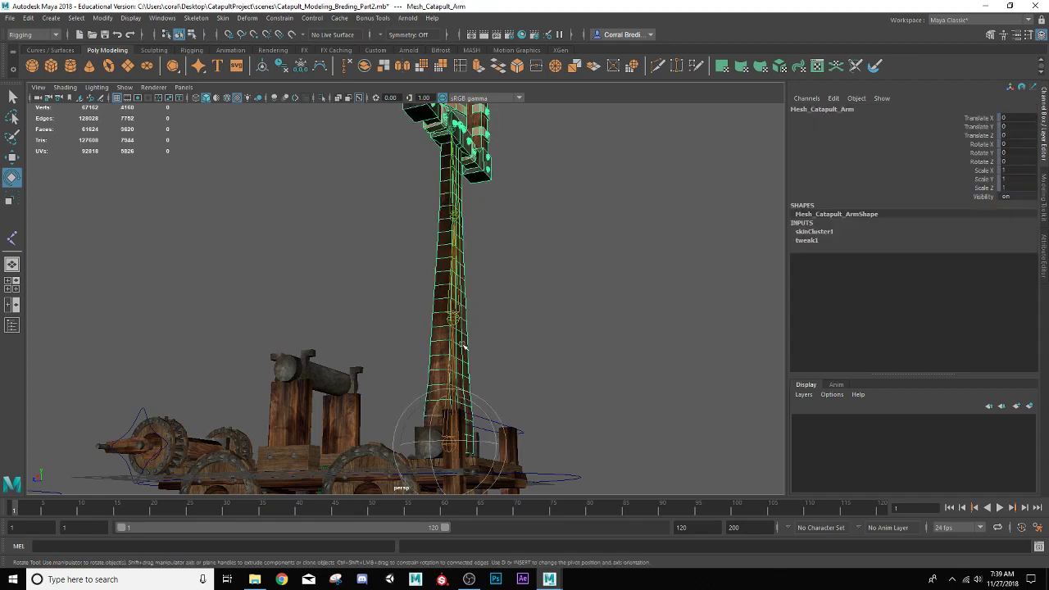
Test how the skinned arm bends by rotating bn_Catpult_spine1 and bn_Catpult_spine2 about their Z axes
click(456, 319)
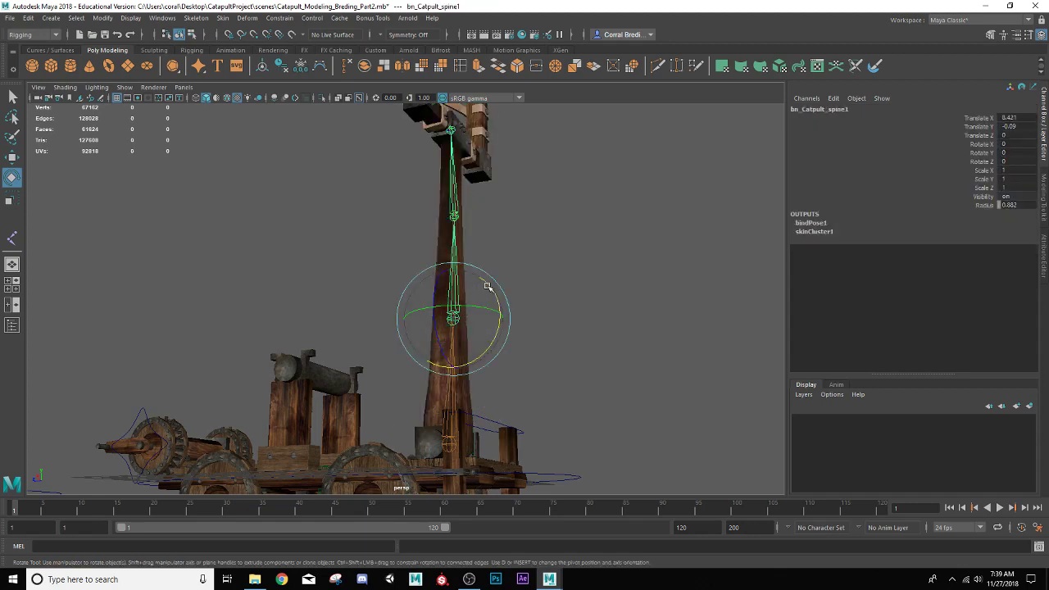
mouse_move(487, 289)
mouse_down()
mouse_move(477, 279)
mouse_move(487, 287)
mouse_up()
key(ctrl+z)
click(450, 216)
mouse_move(488, 187)
mouse_down()
mouse_move(482, 197)
mouse_move(492, 190)
mouse_up()
key(ctrl+z)
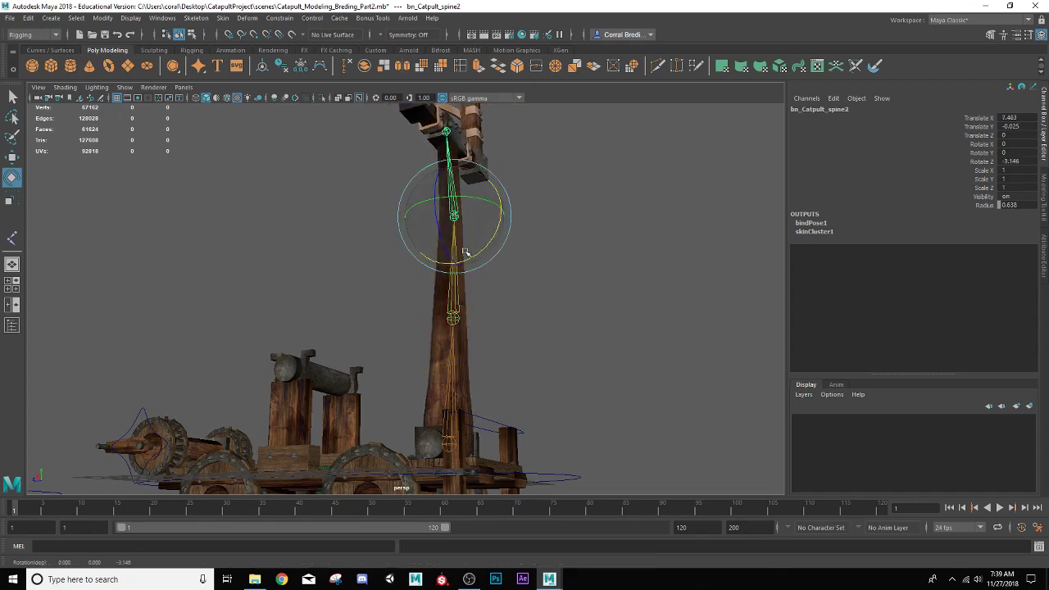
click(455, 313)
drag(496, 299, 534, 342)
key(ctrl+z)
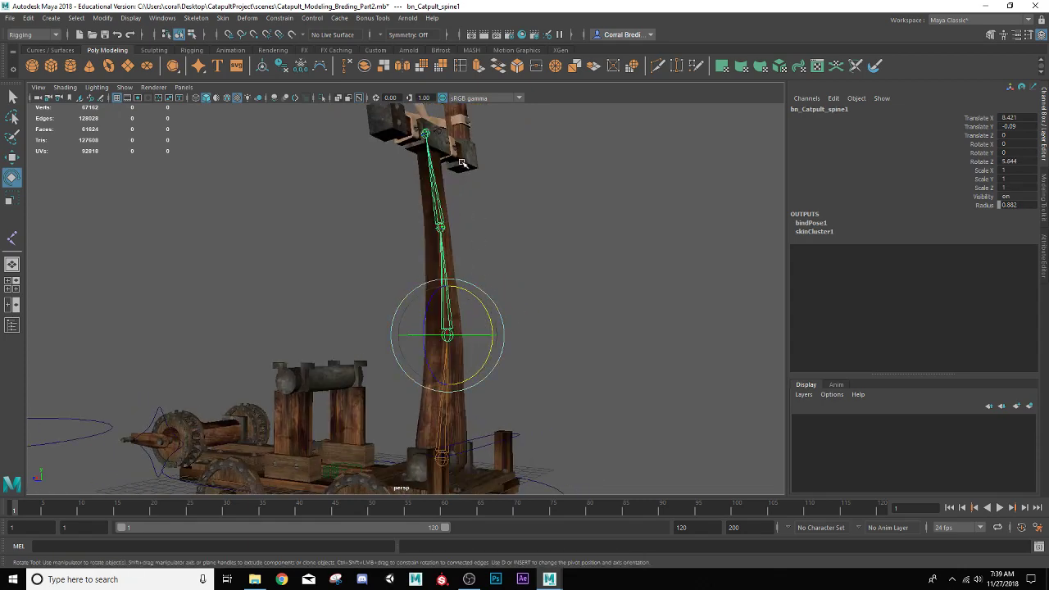
Test-rotate bn_Catpult_Net by about 12.7 degrees in X and bn_Catpult_base by about 32.6 degrees in Z
click(407, 167)
alt+drag(420, 213, 442, 210)
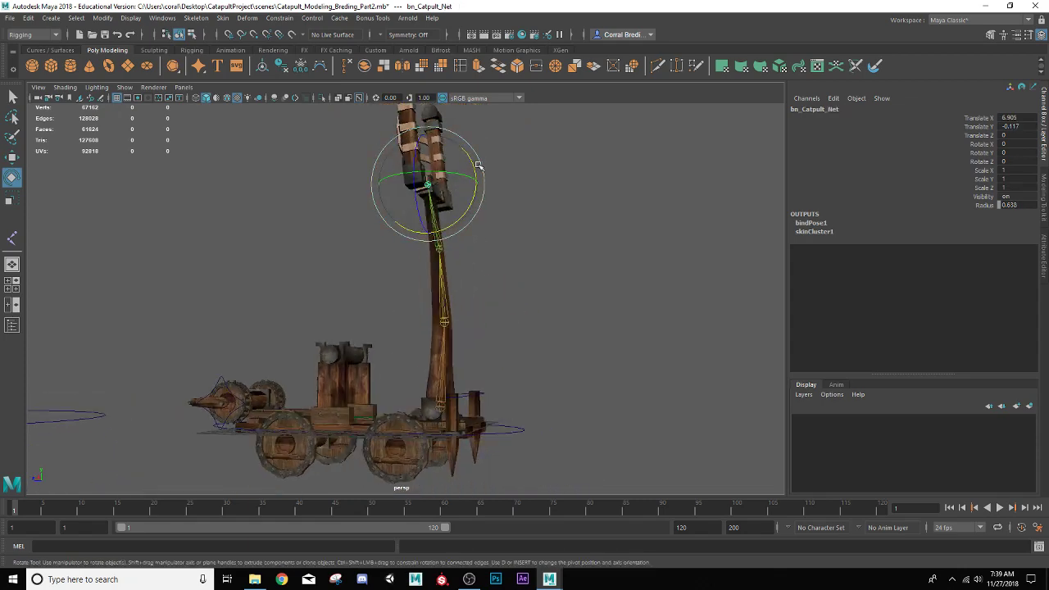
drag(472, 164, 448, 283)
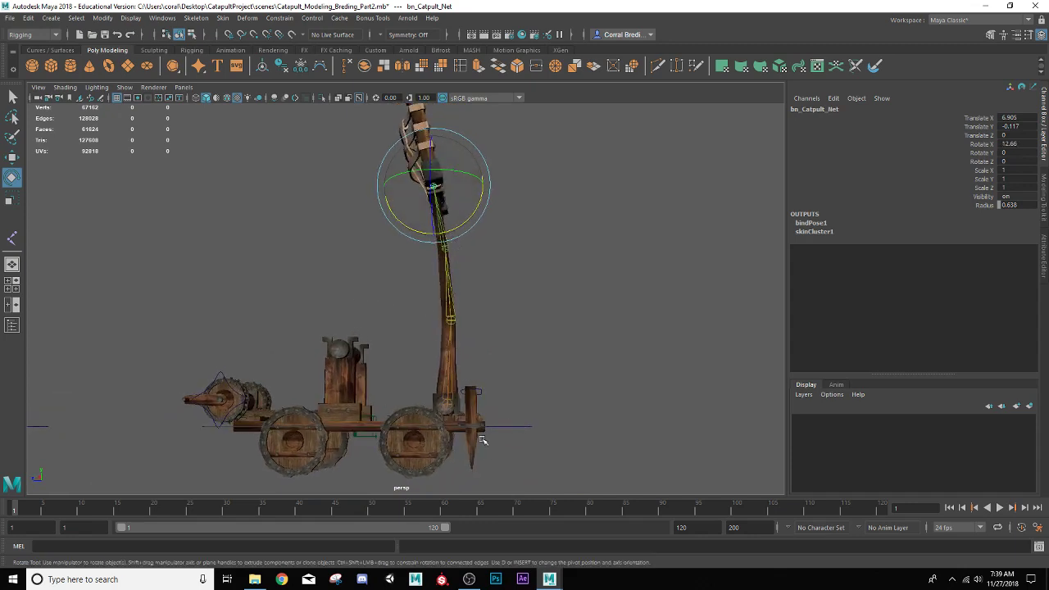
click(457, 400)
drag(480, 375, 465, 352)
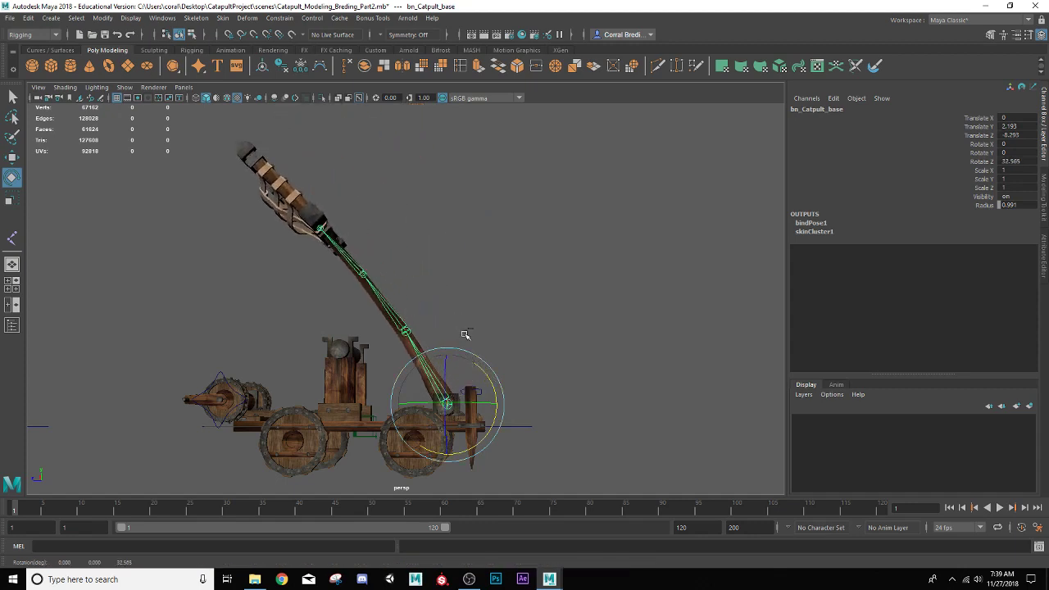
Undo the test rotations of the arm's joints and clear the selection
key(ctrl+z)
key(ctrl+z)
key(ctrl+z)
key(ctrl+z)
key(ctrl+z)
key(ctrl+z)
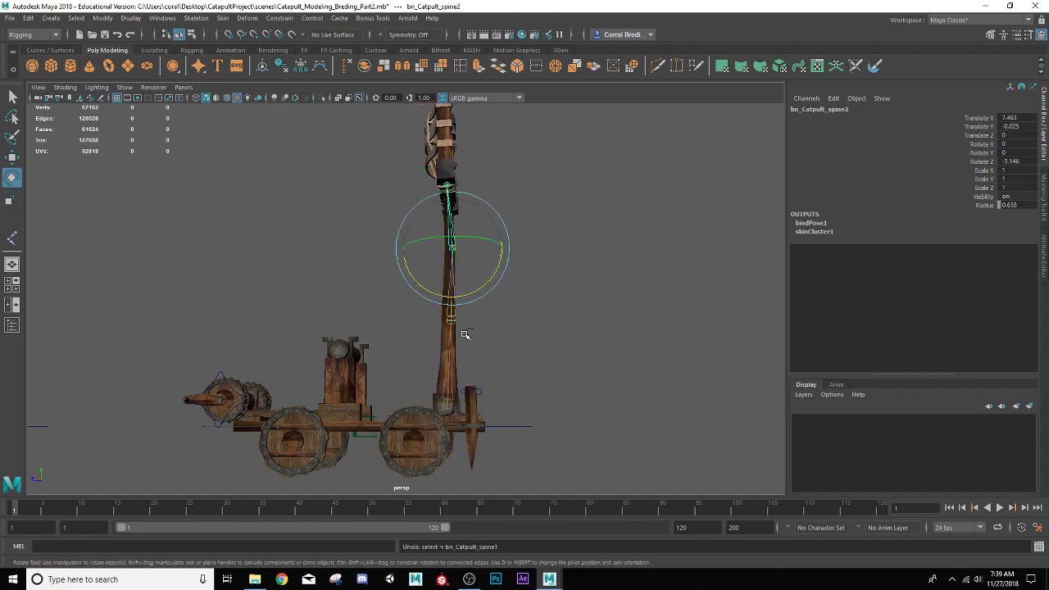
click(540, 343)
alt+drag(535, 346, 463, 378)
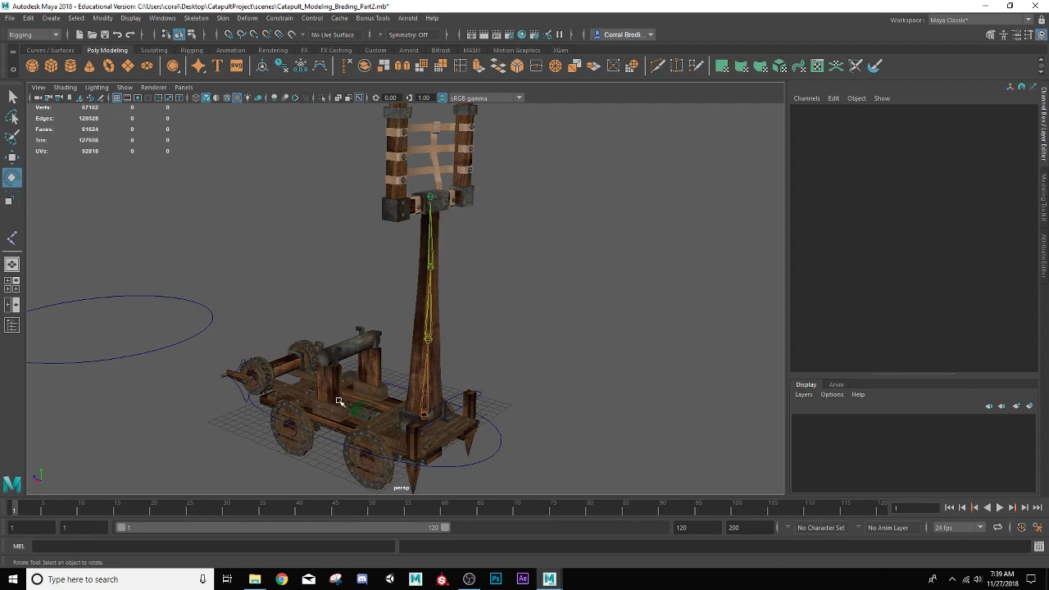
alt+drag(340, 401, 293, 449)
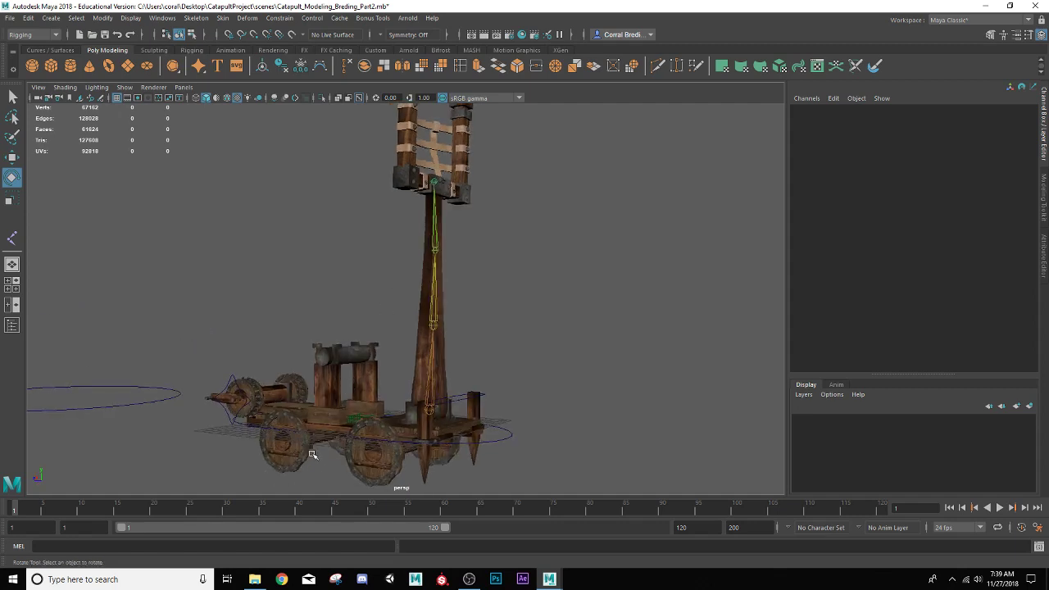